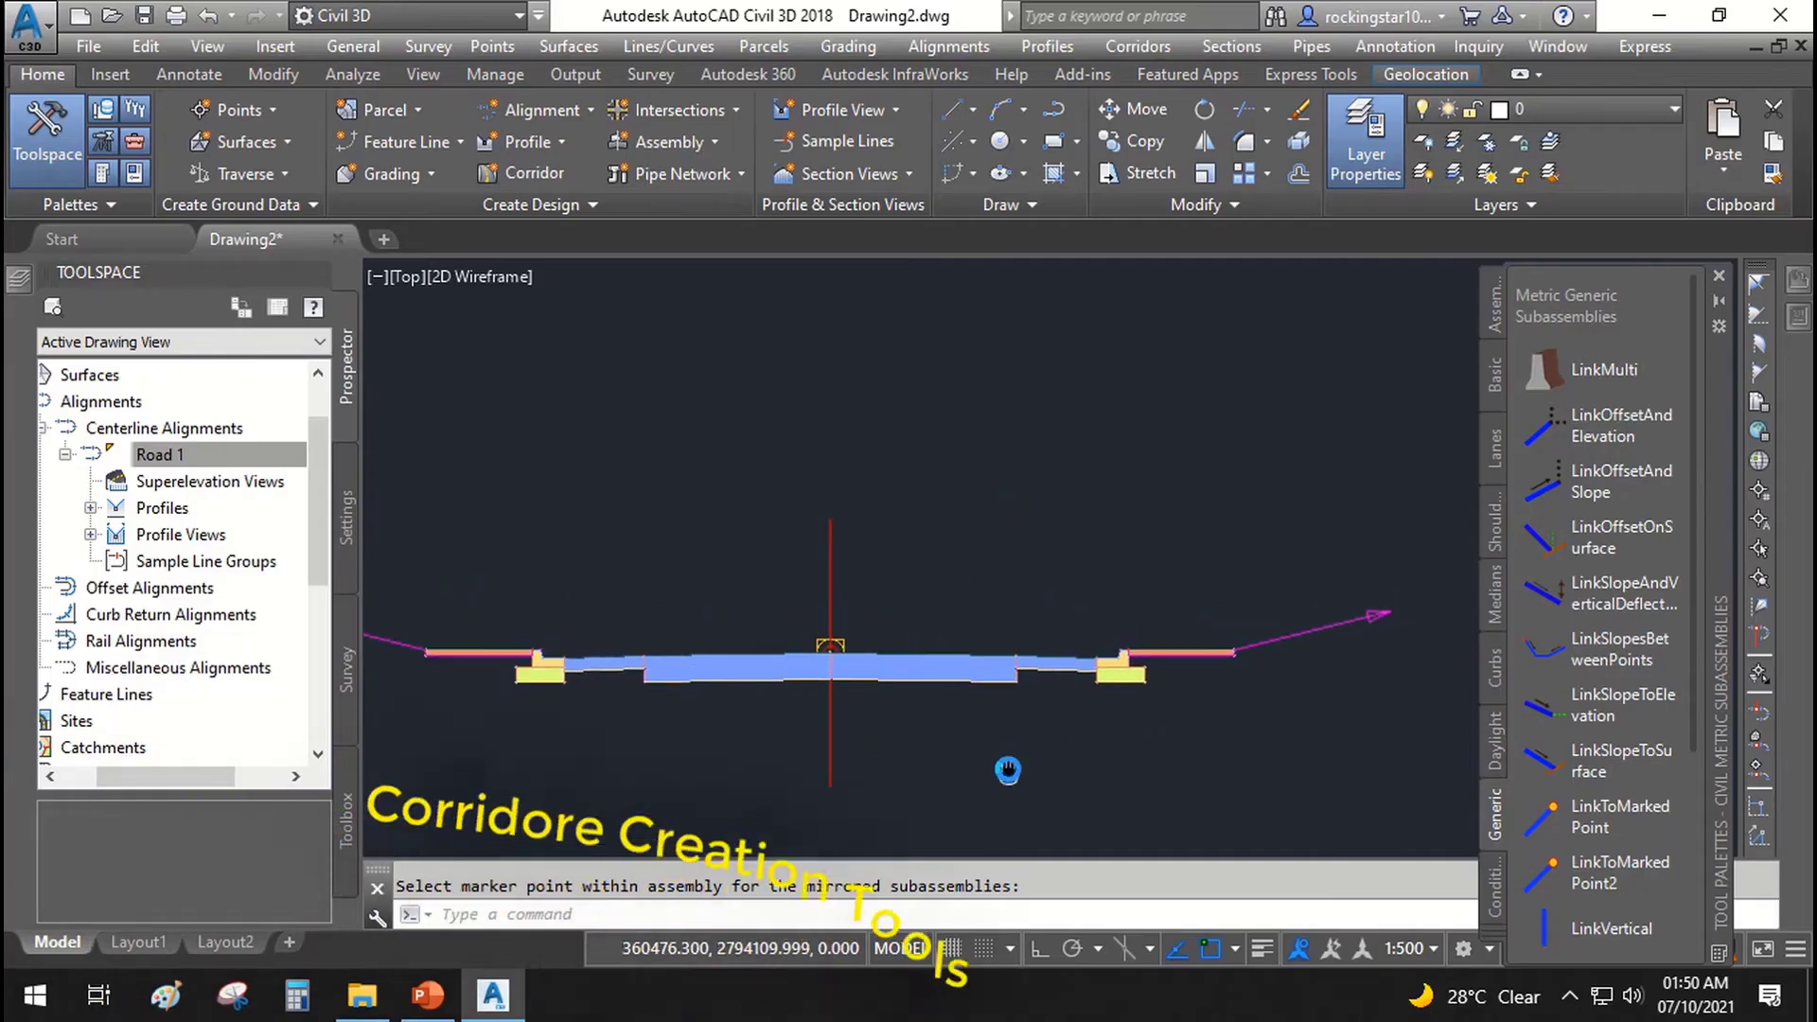
Step: Examine the road assembly and the Road 1 alignment on the contour surface, along with the profile view
scroll(1079, 678, down, 2)
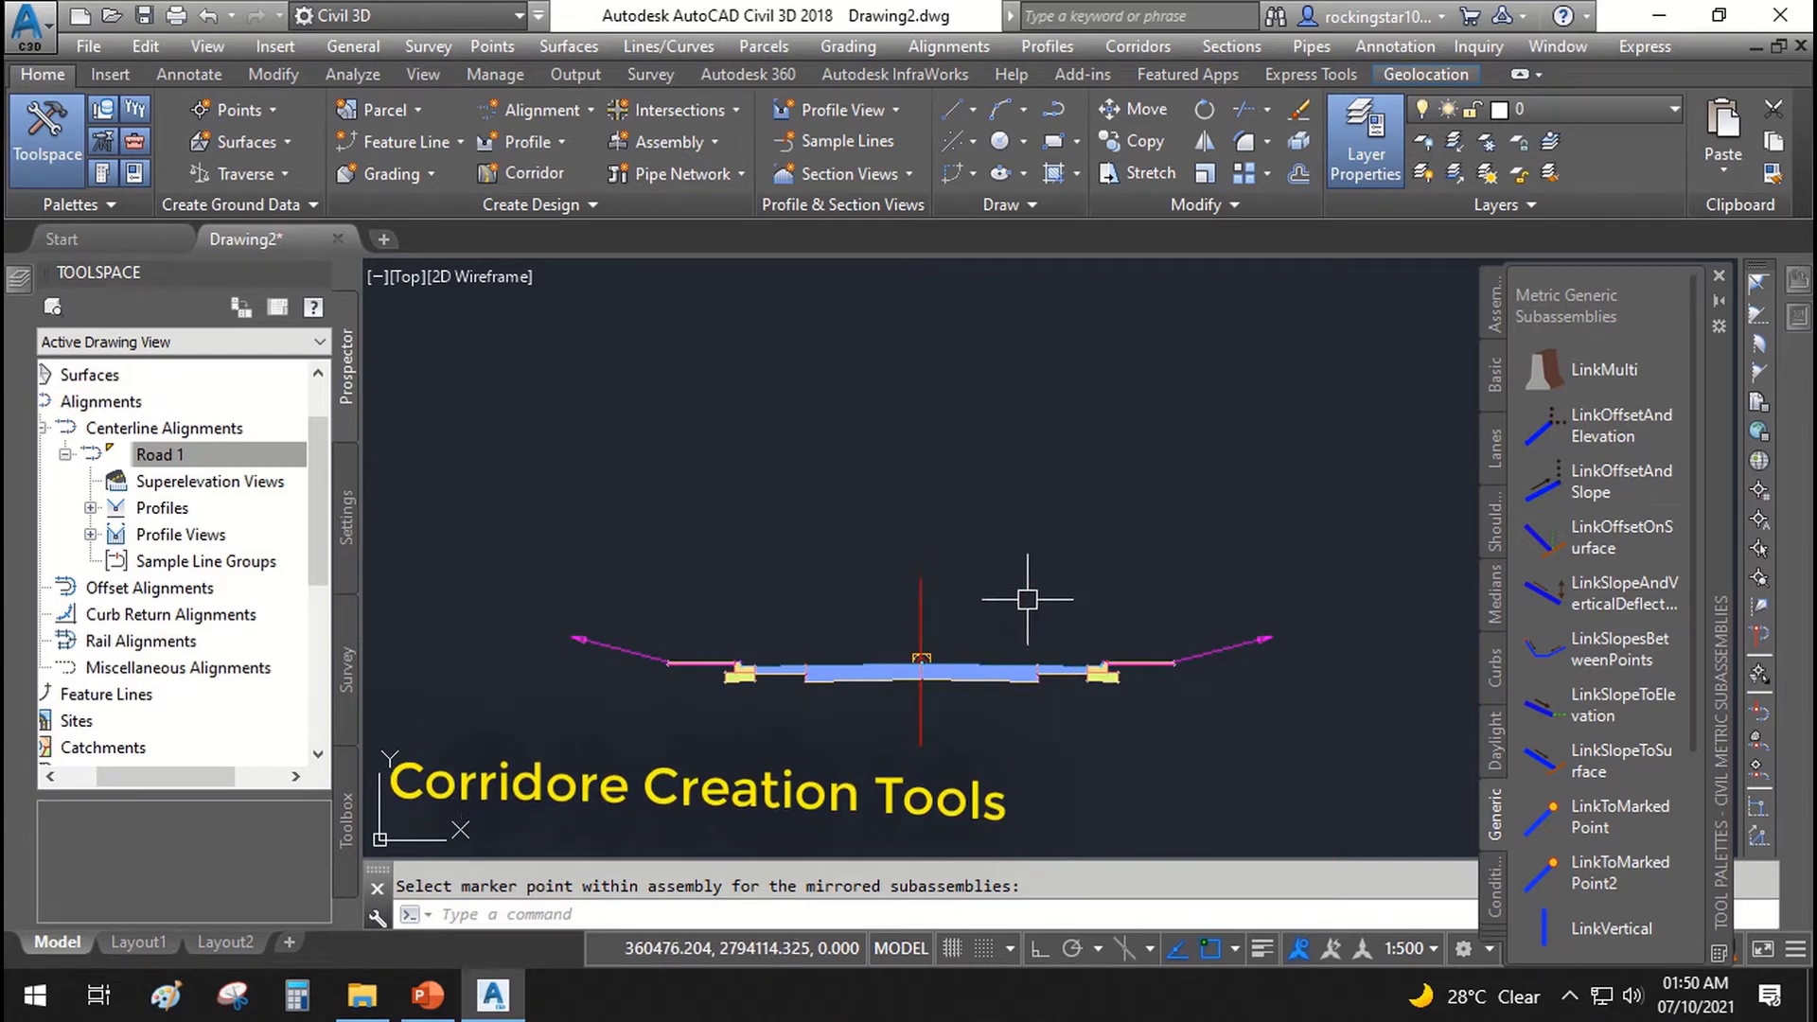
scroll(1040, 648, down, 6)
scroll(1047, 651, down, 3)
scroll(985, 499, up, 2)
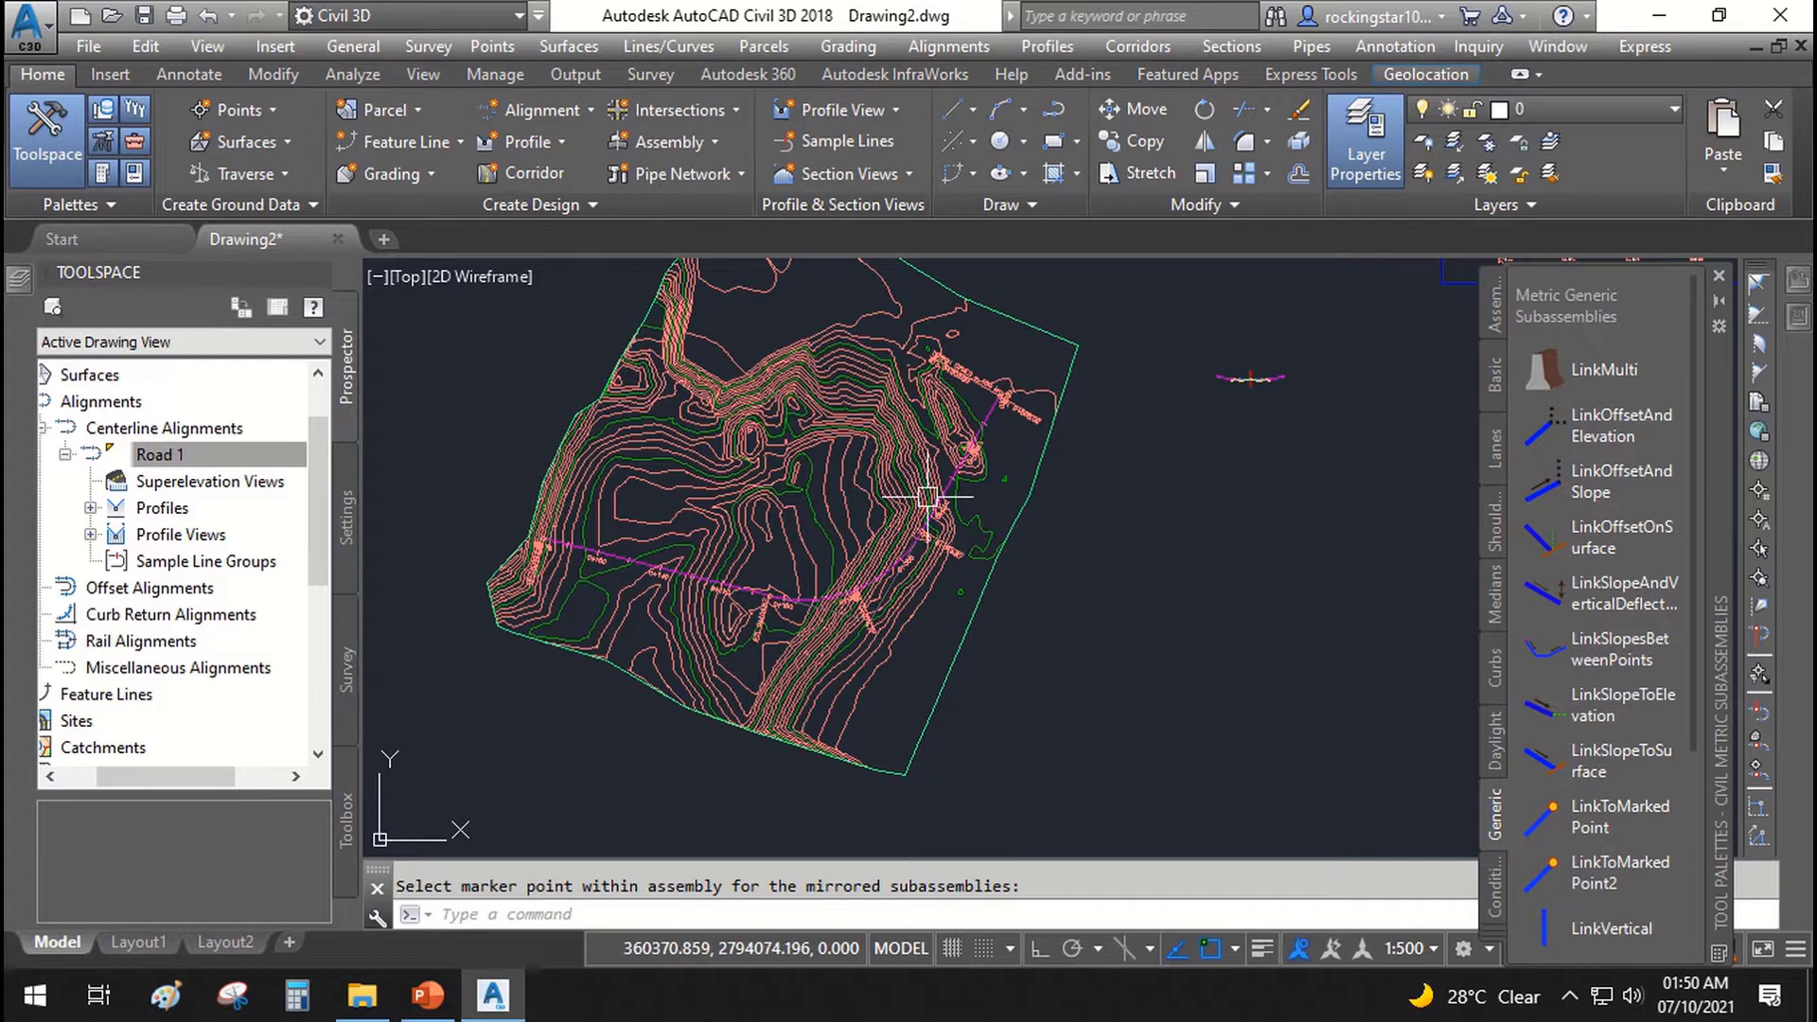
scroll(932, 478, up, 2)
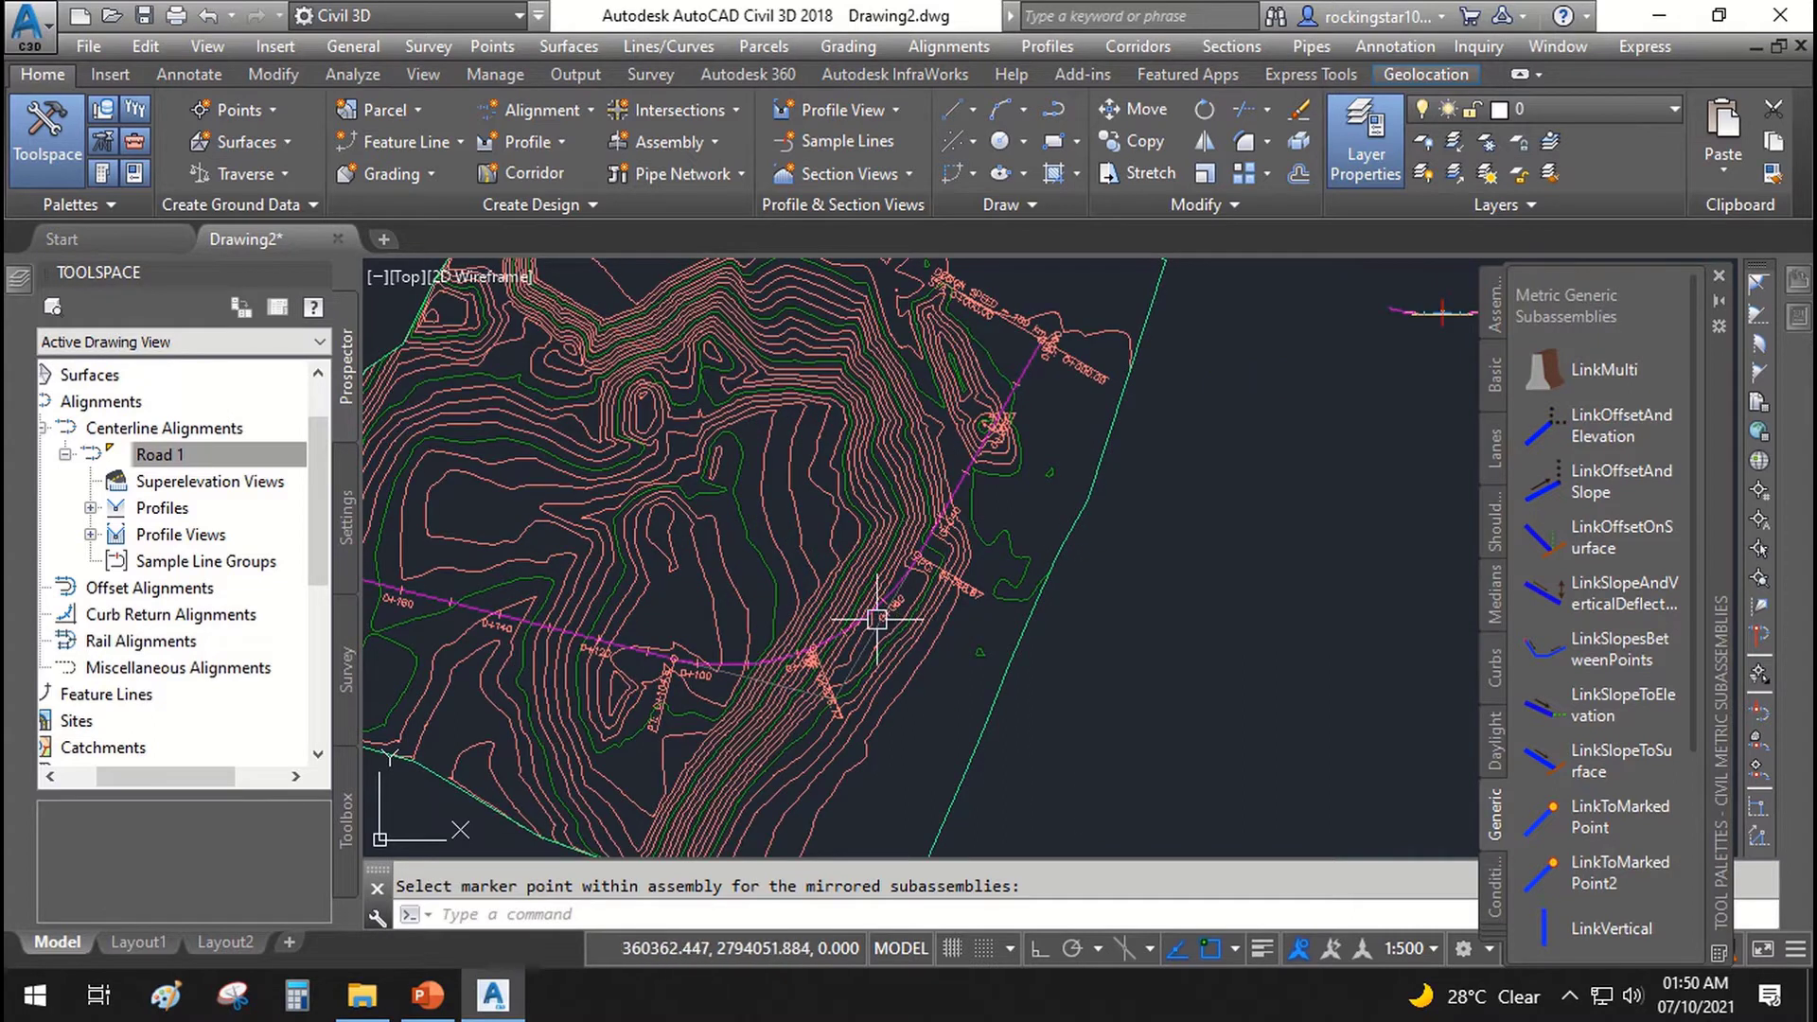
scroll(725, 656, down, 3)
scroll(719, 657, down, 3)
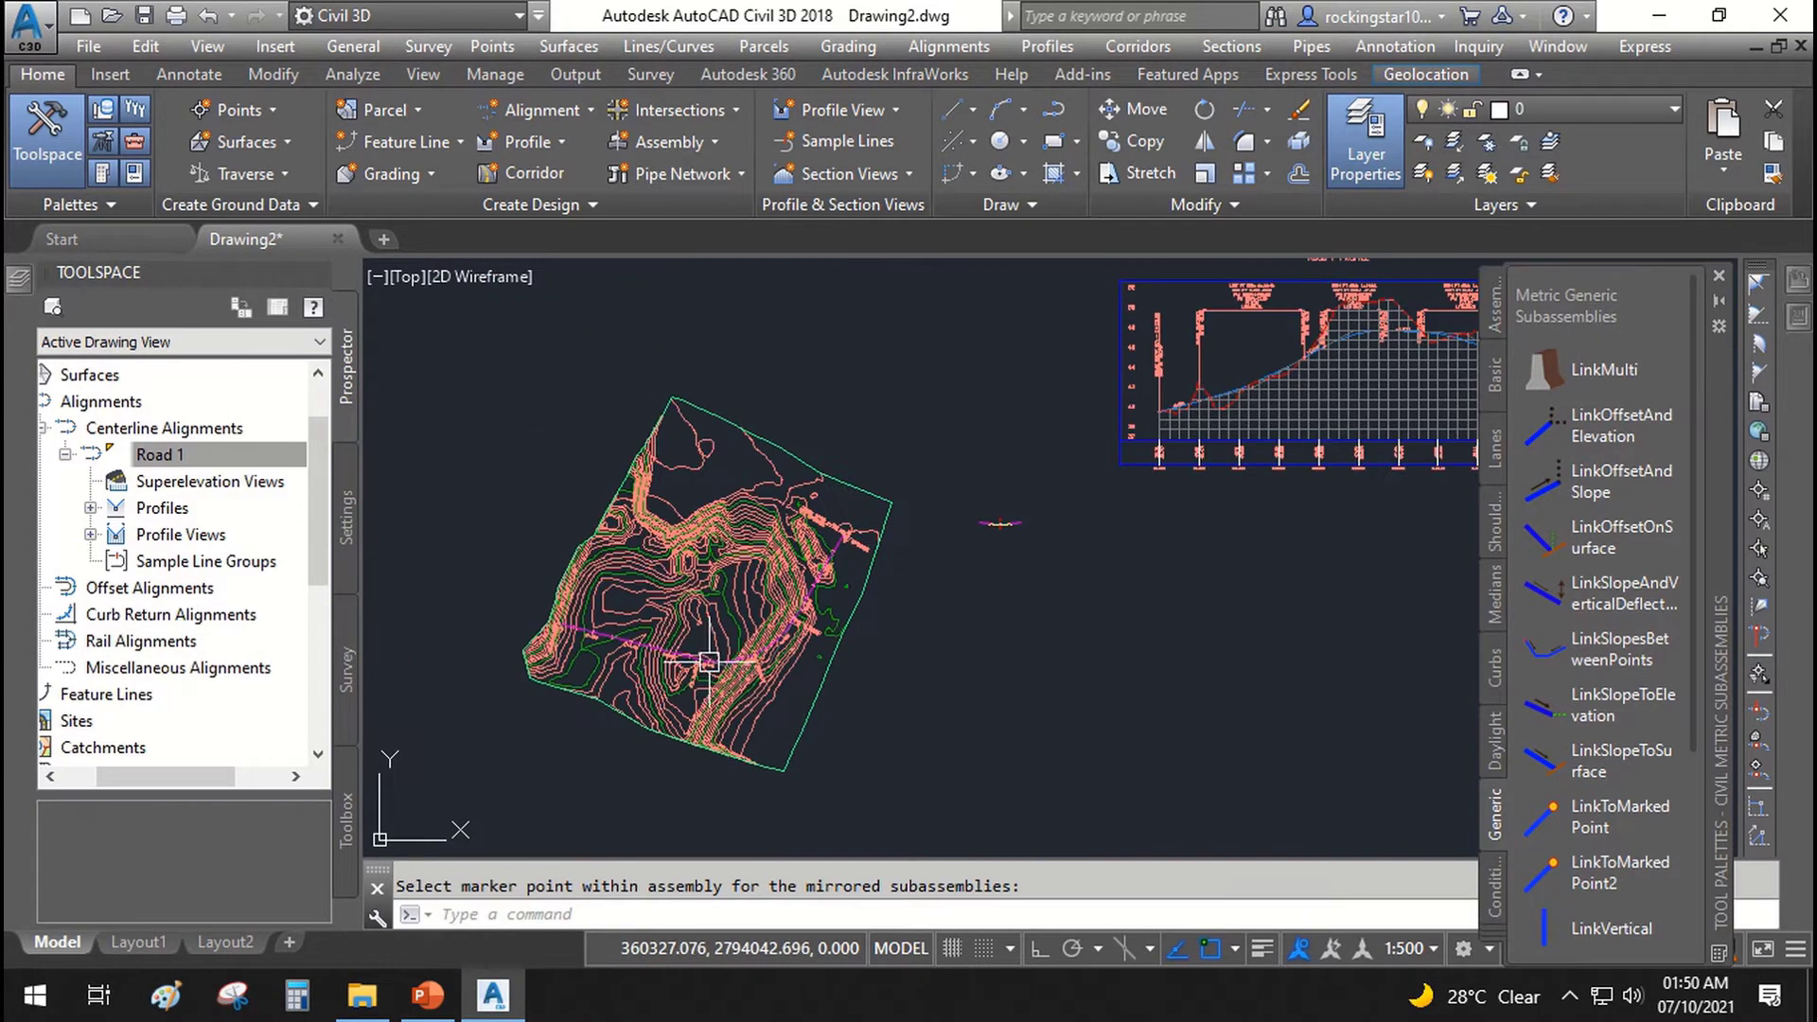
scroll(787, 662, up, 2)
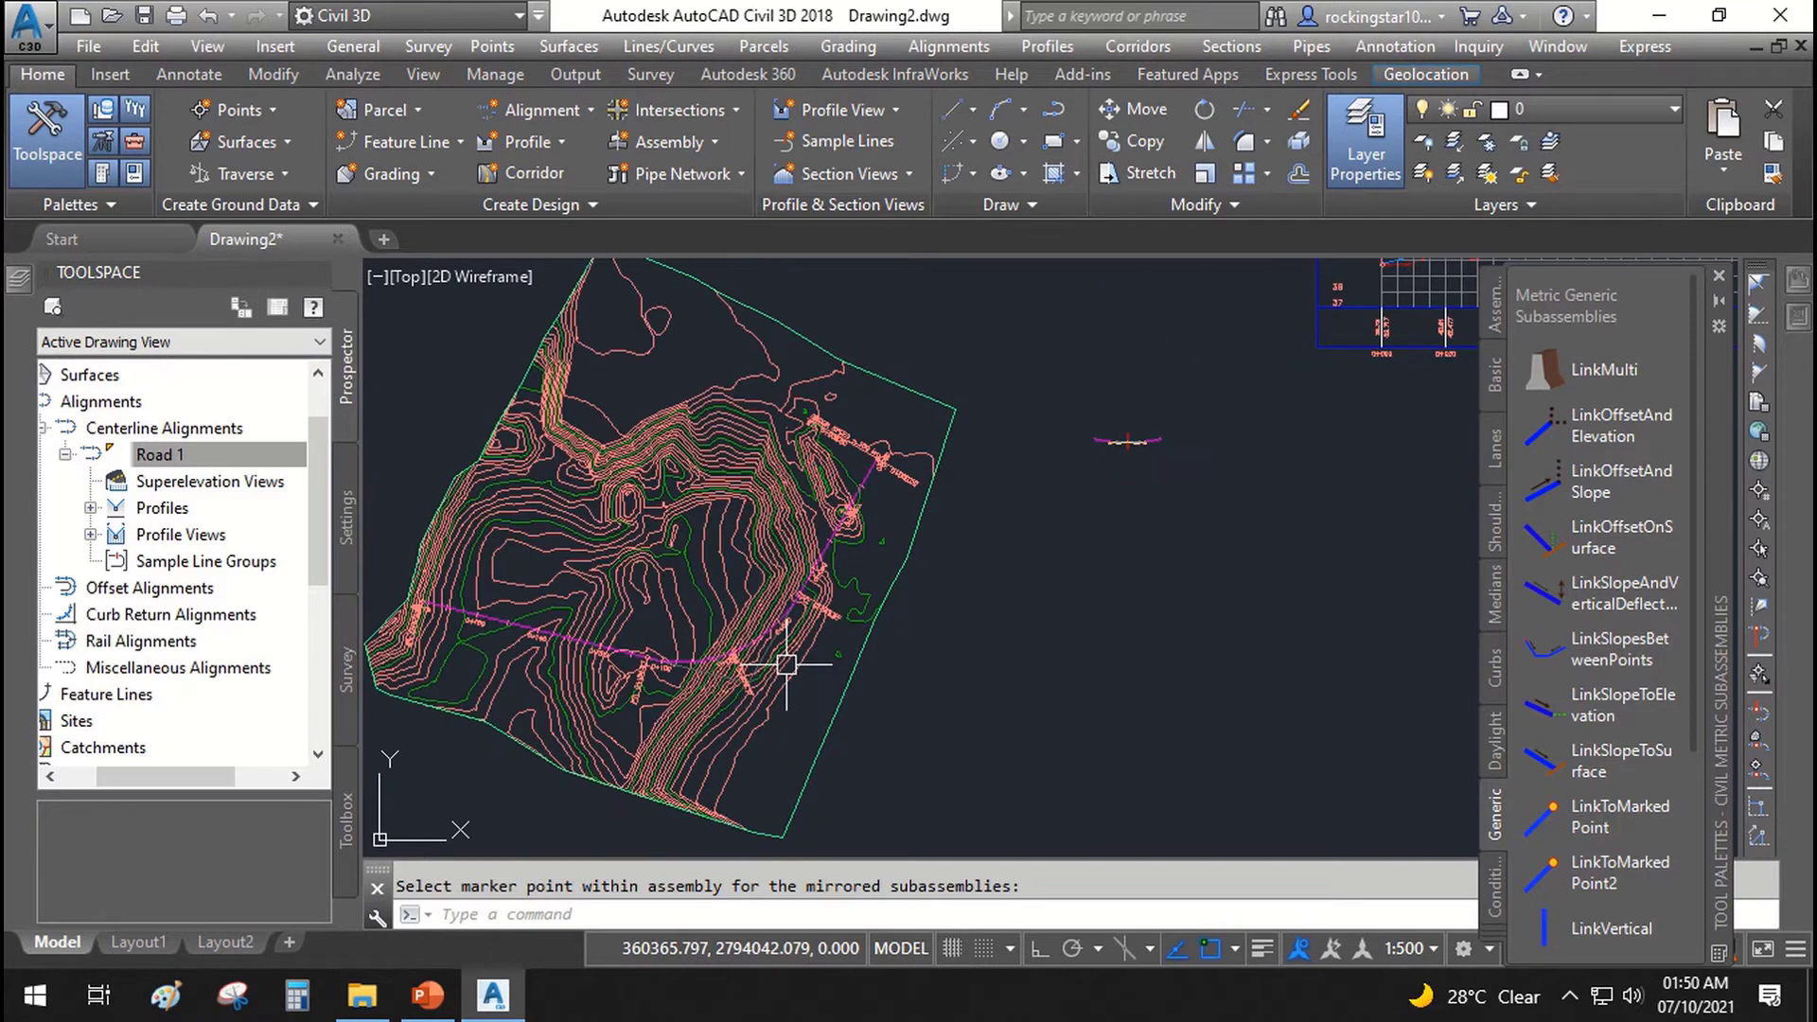
scroll(738, 663, down, 4)
scroll(688, 662, up, 2)
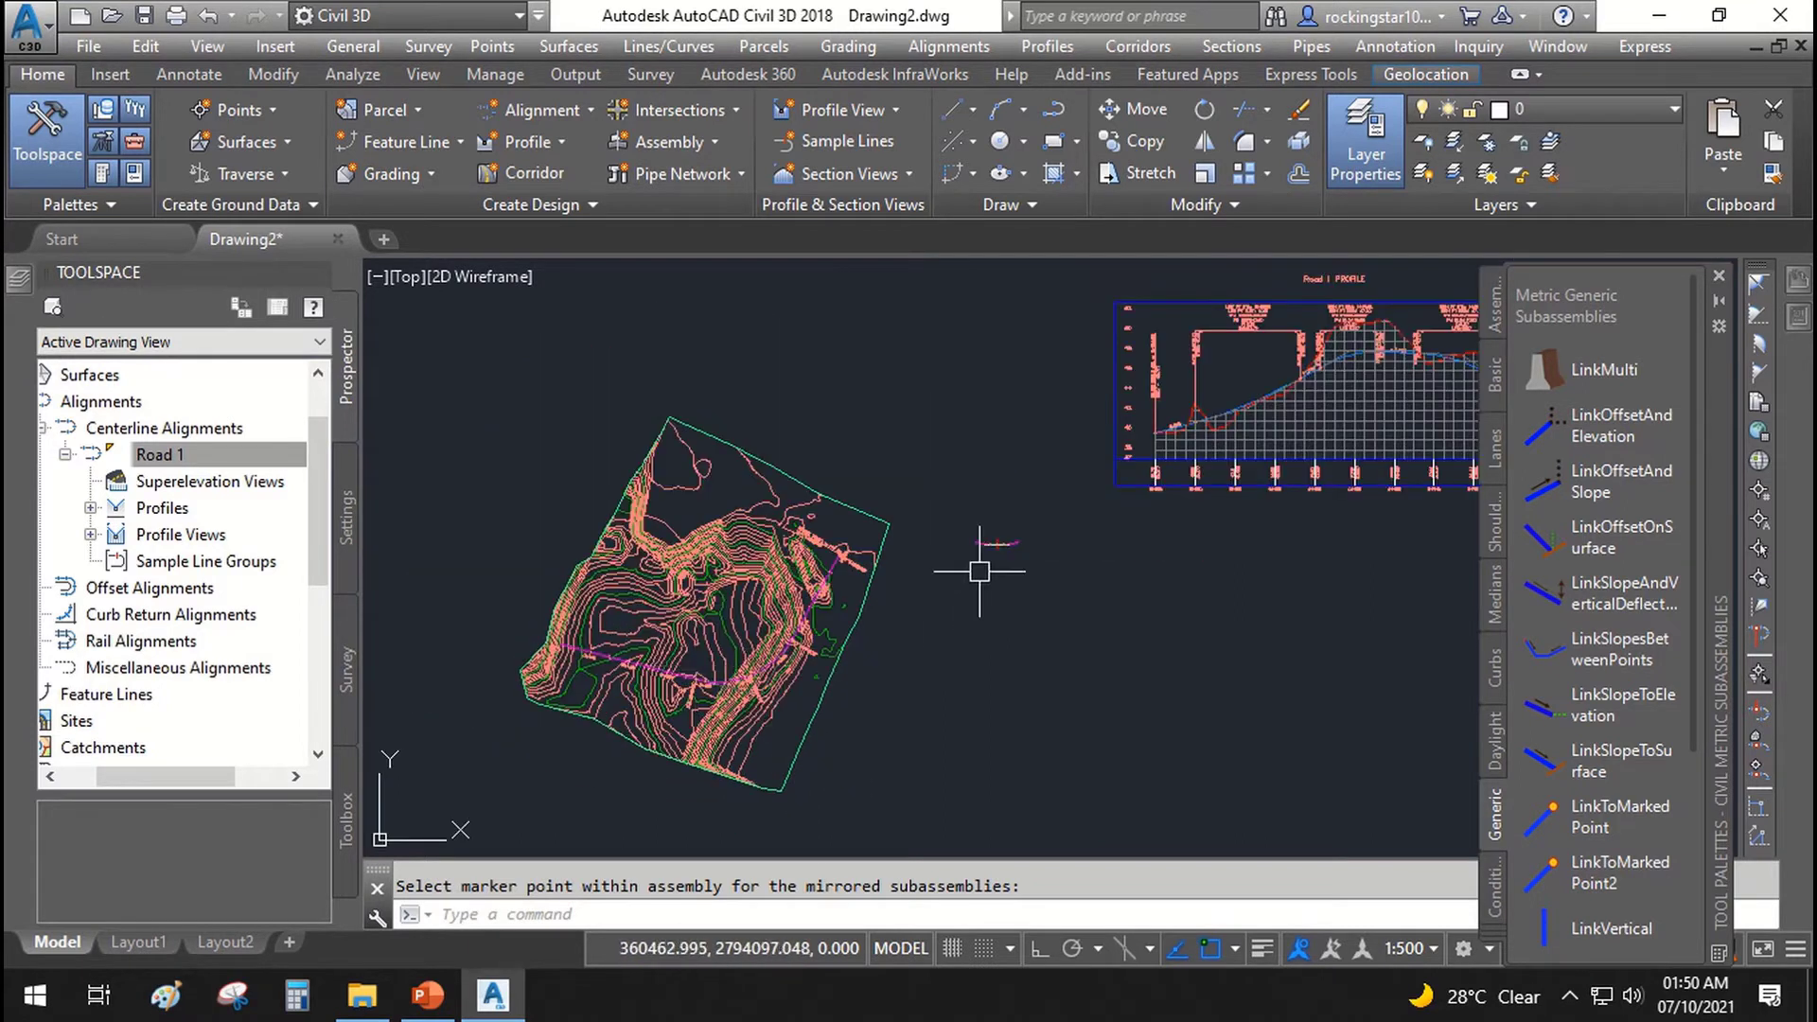
scroll(740, 680, up, 4)
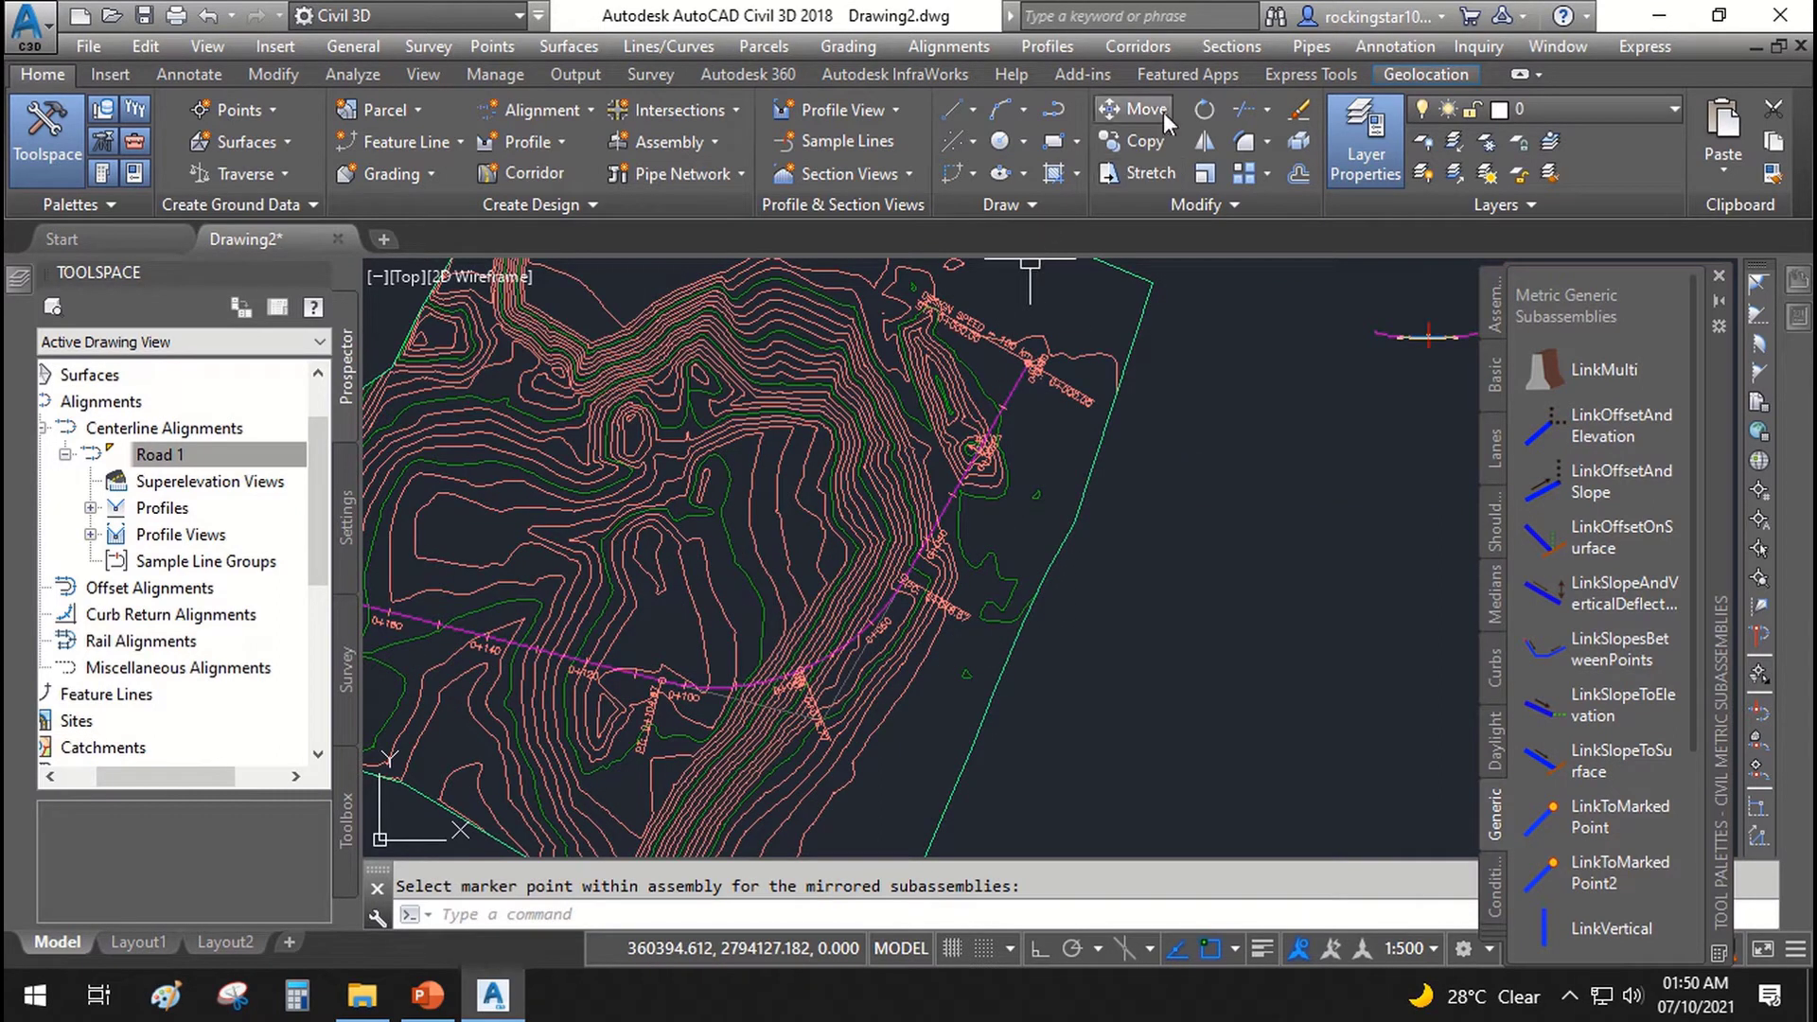
Step: Start a new corridor named Road 1 with an alignment-and-profile baseline that uses the Road 1 alignment
click(1140, 47)
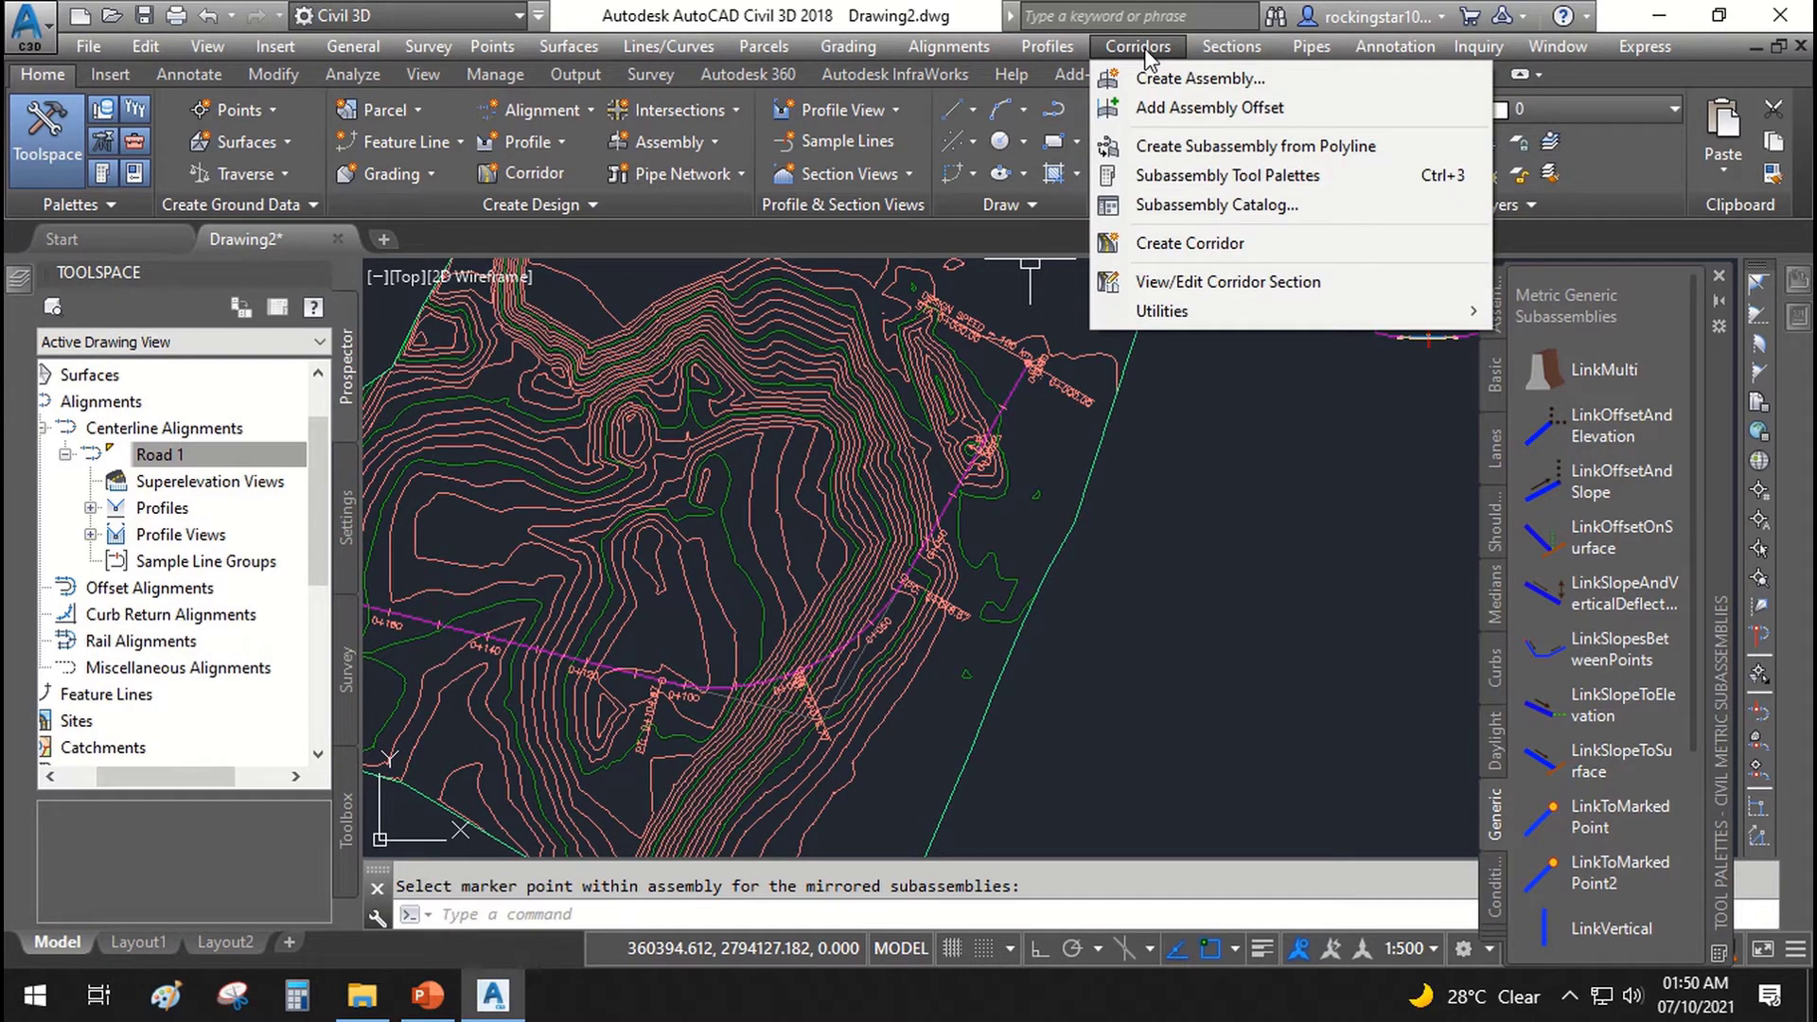
click(1190, 244)
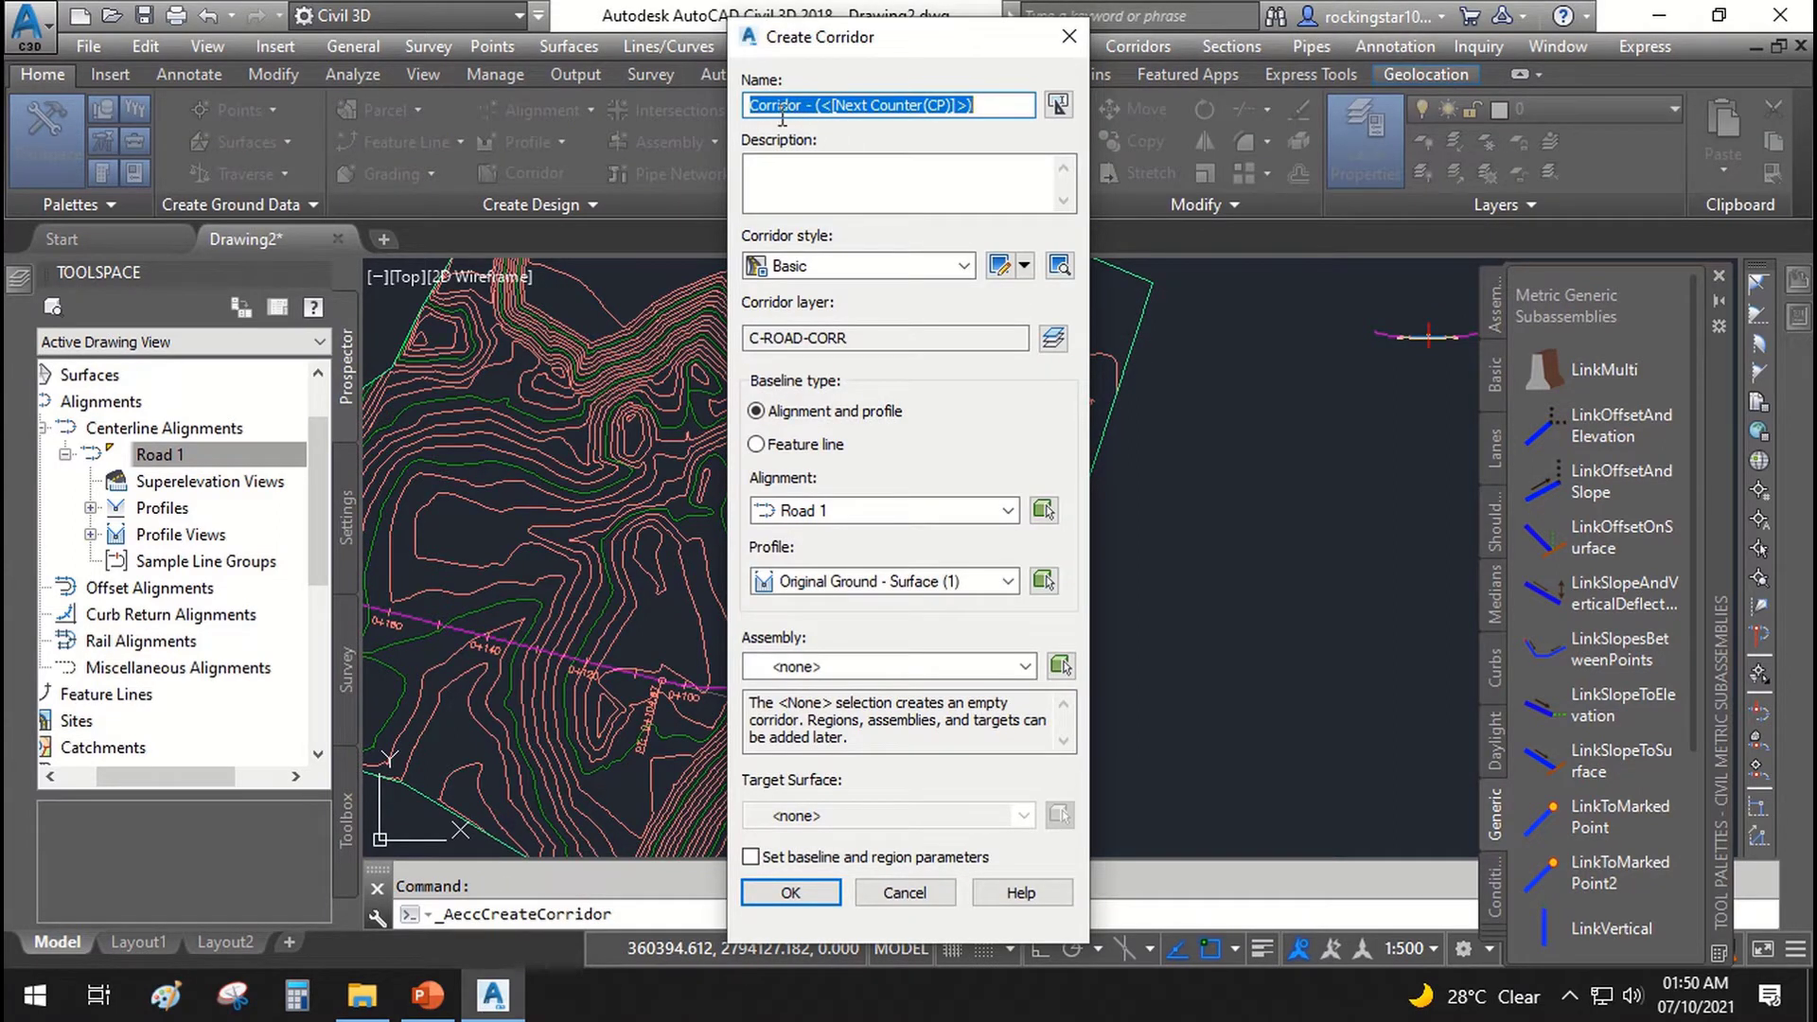
text(Road 1)
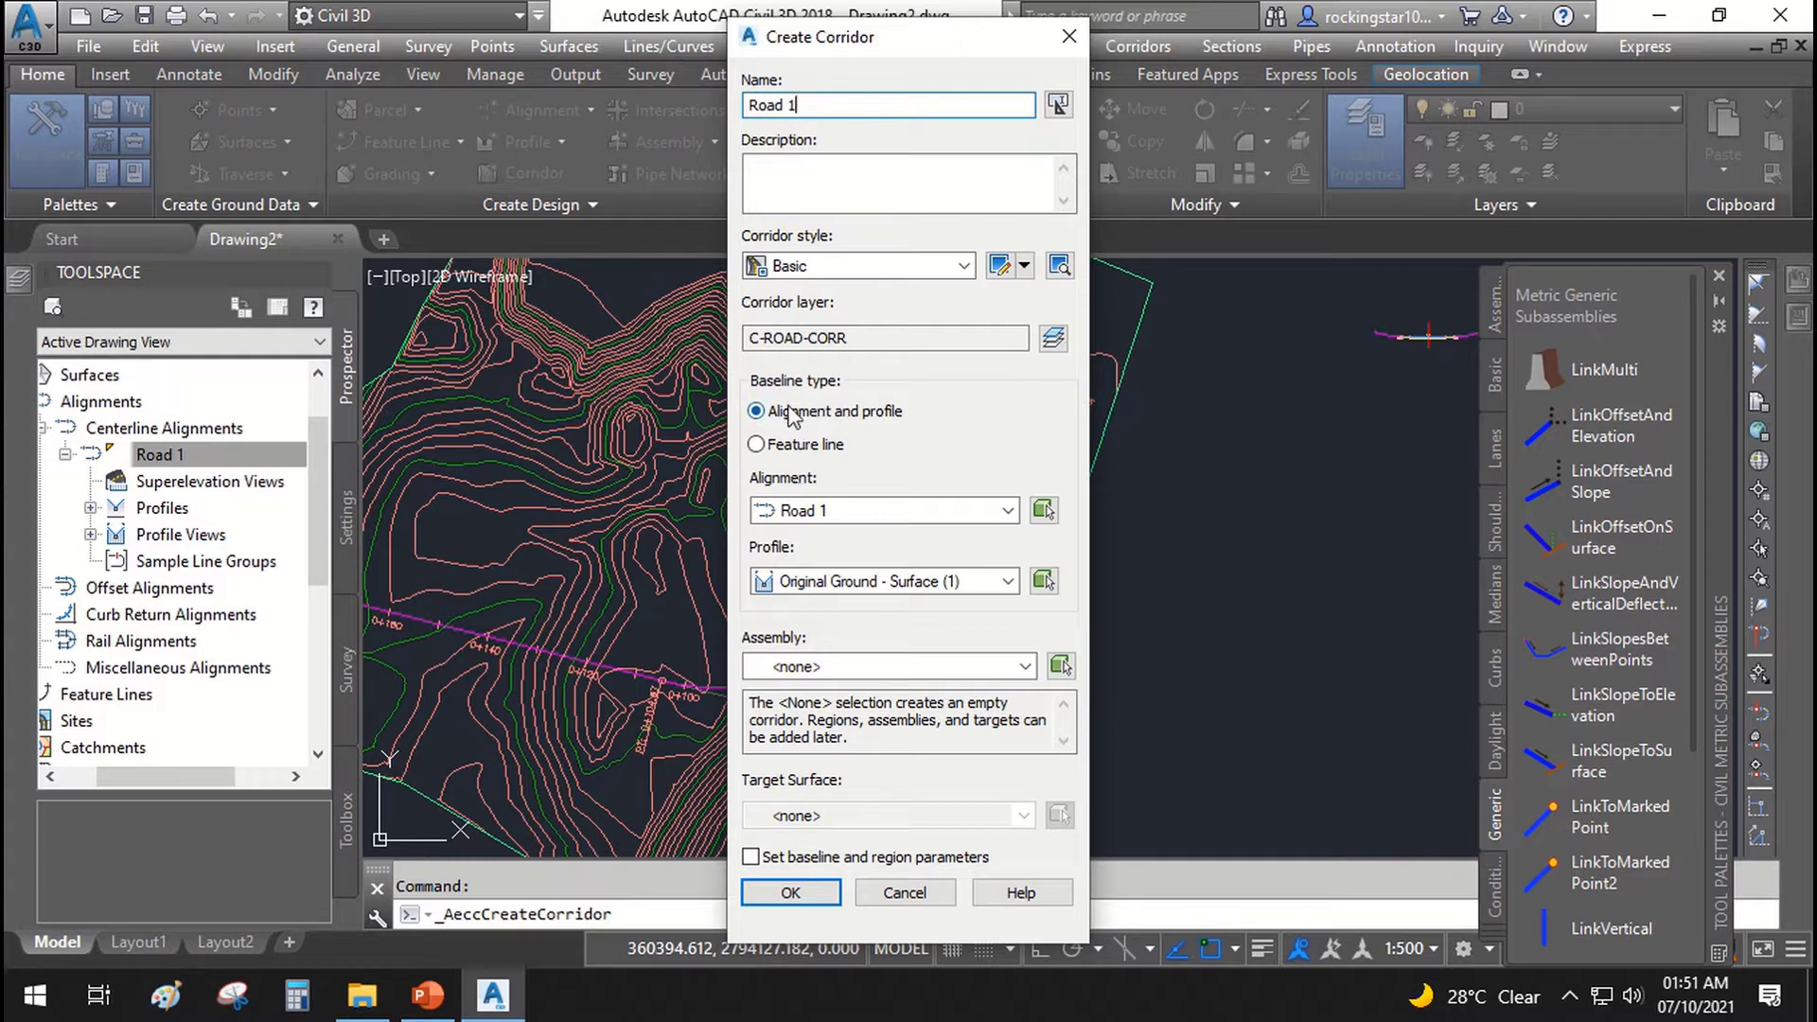
click(790, 511)
click(801, 528)
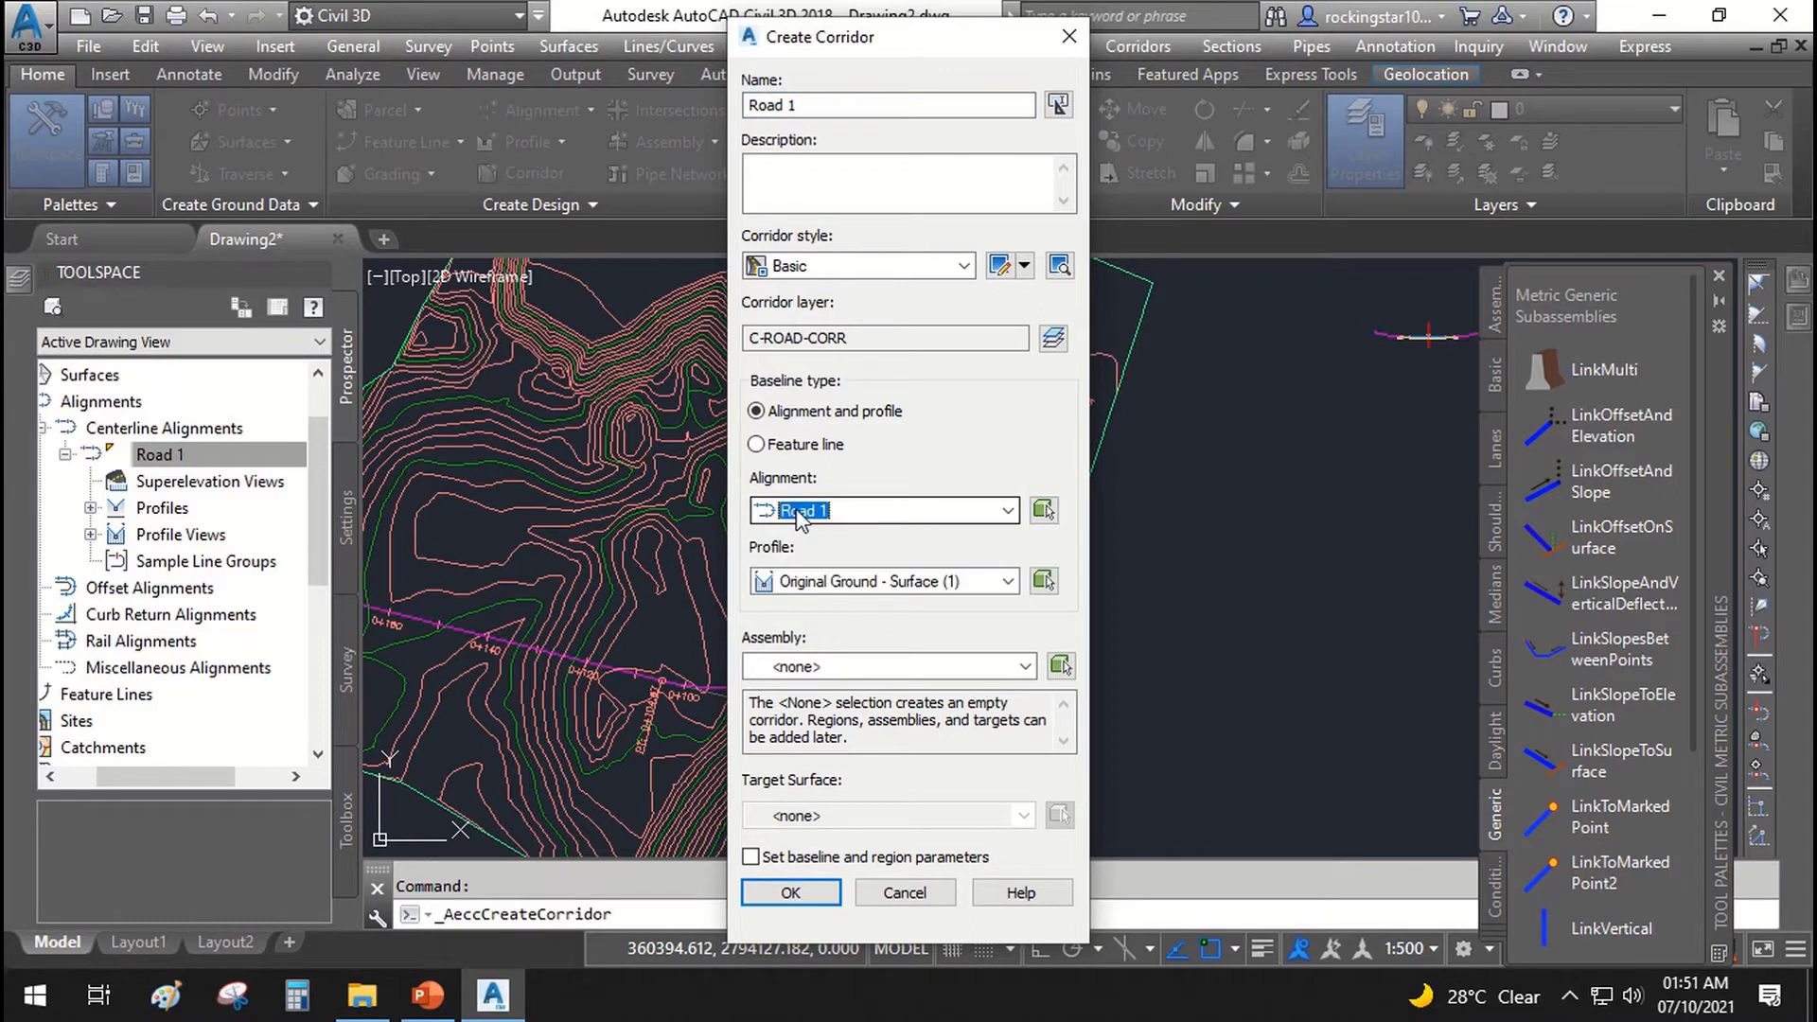
click(852, 513)
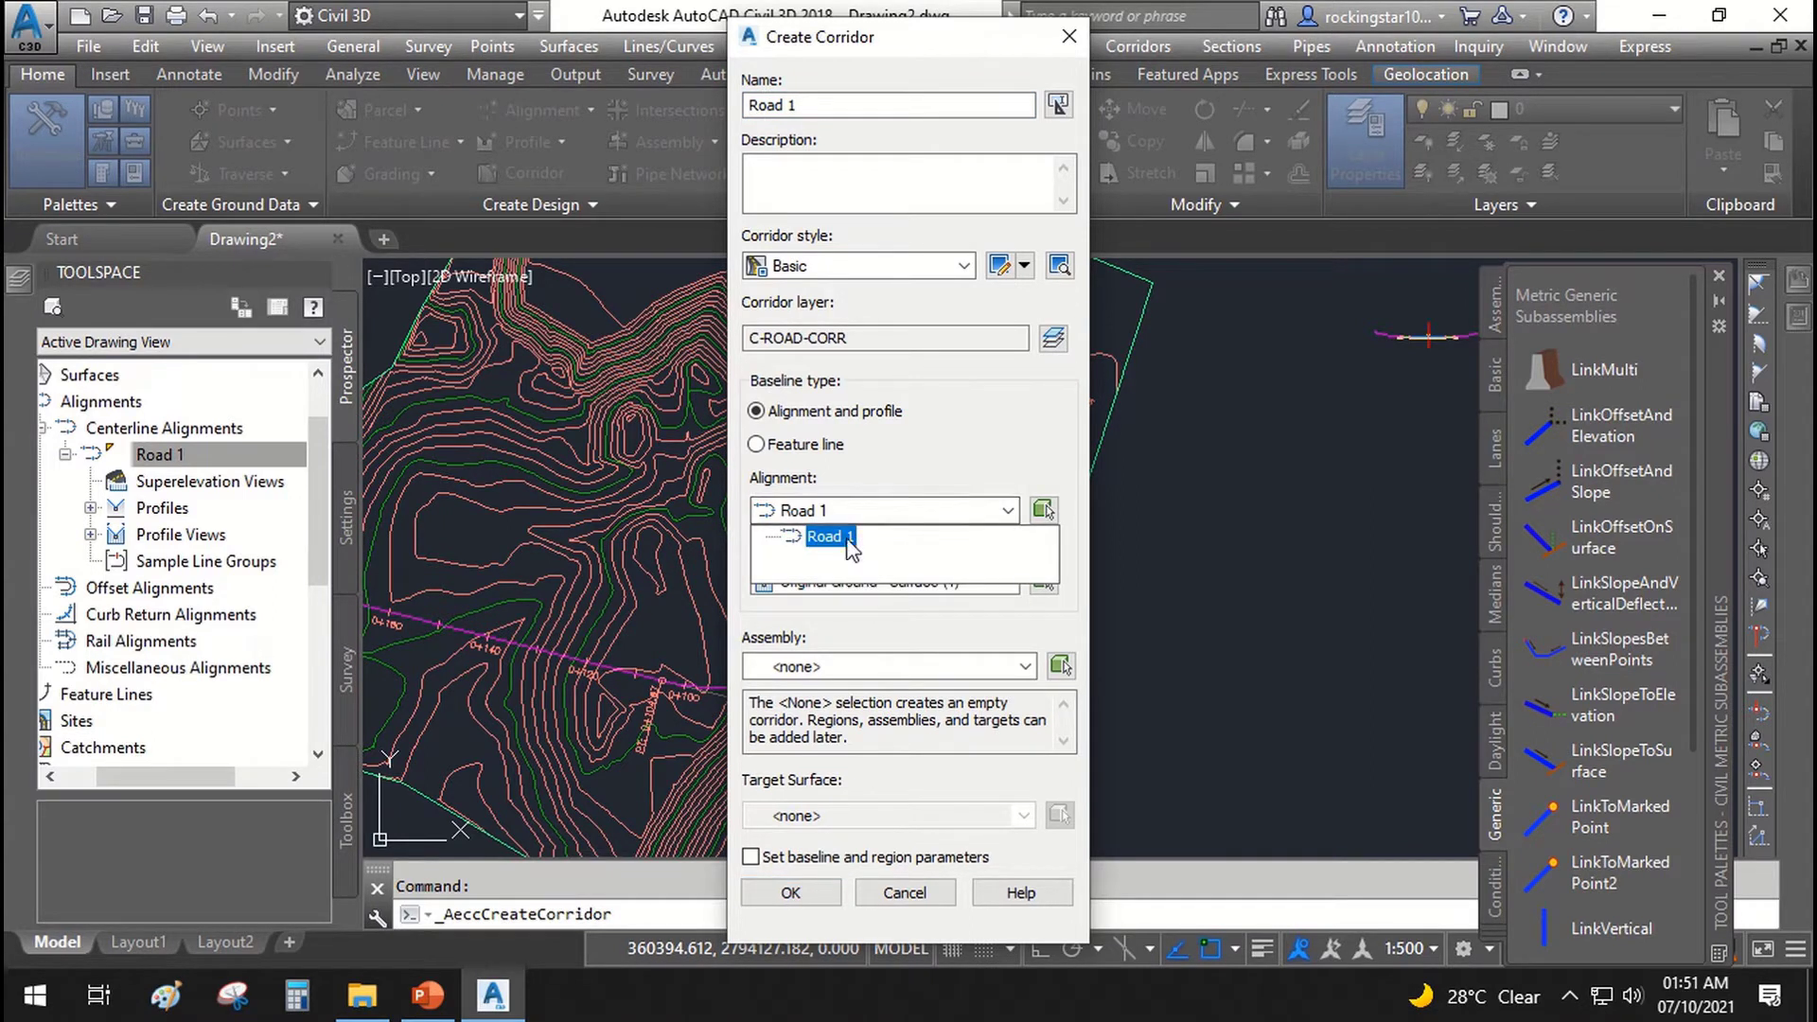
click(831, 536)
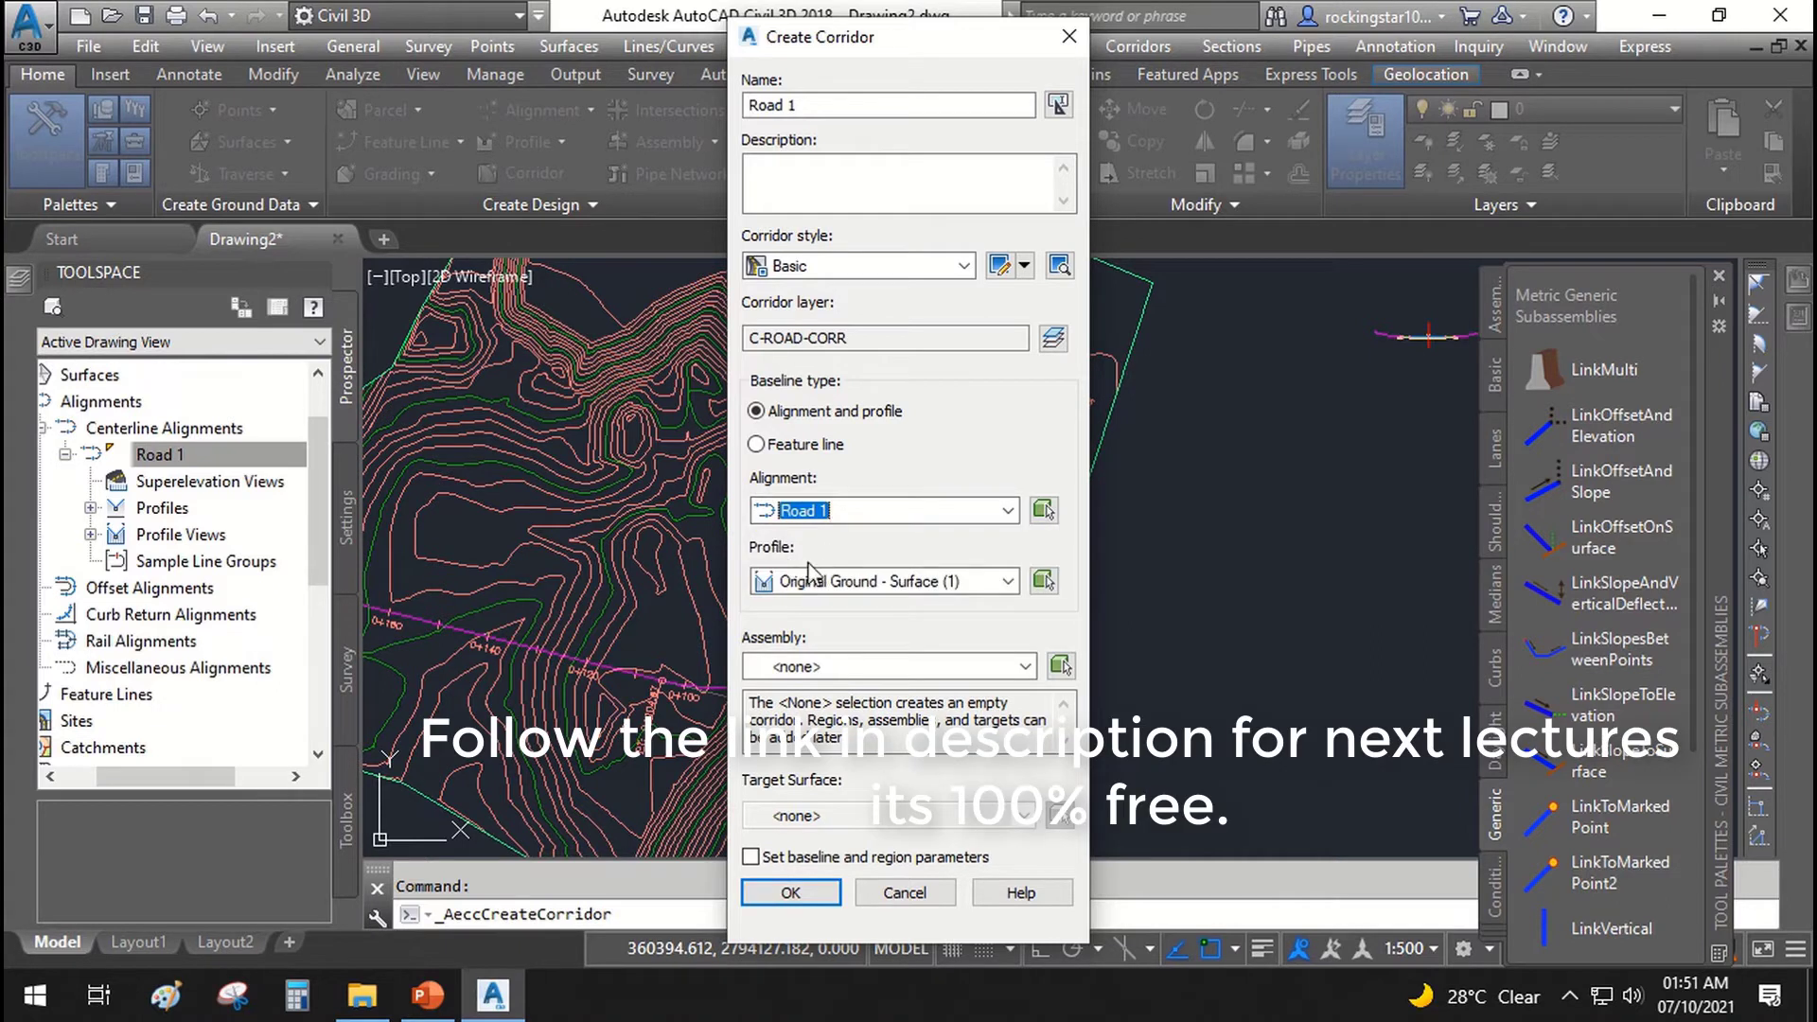
Step: Assign the Rd 1 FRL profile and the RD1 assembly to the new corridor
click(843, 582)
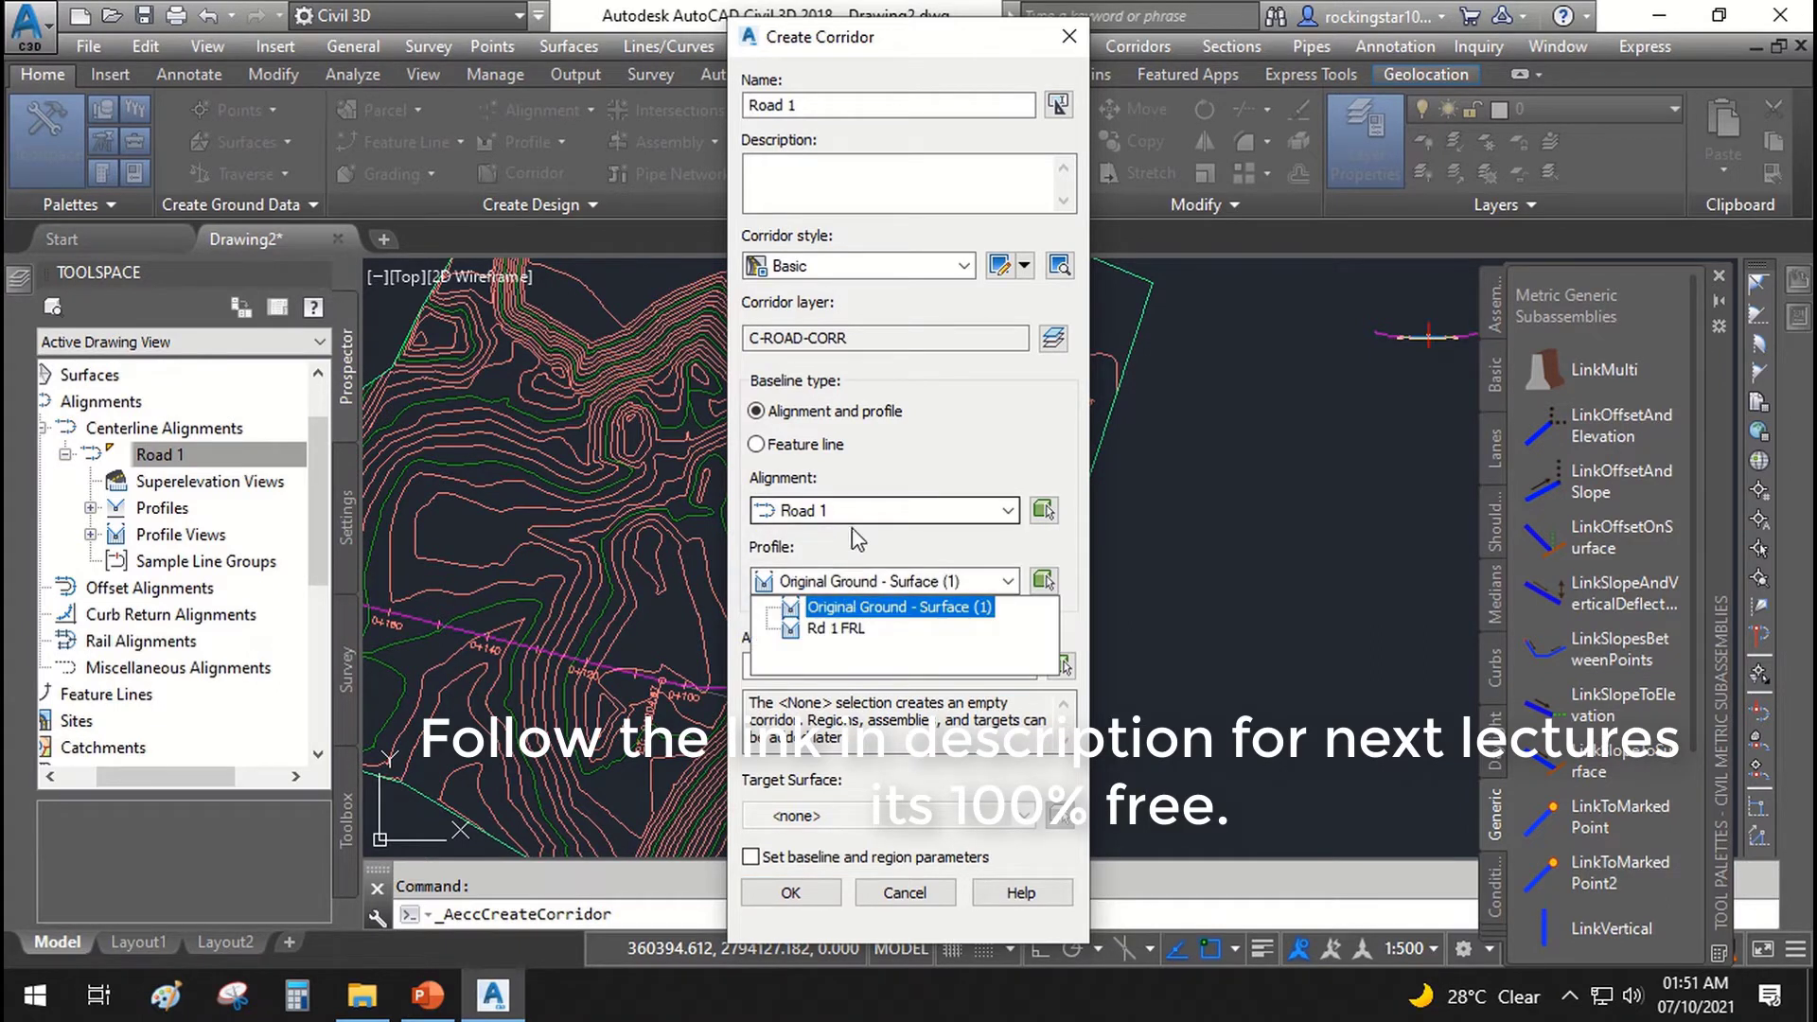
click(854, 630)
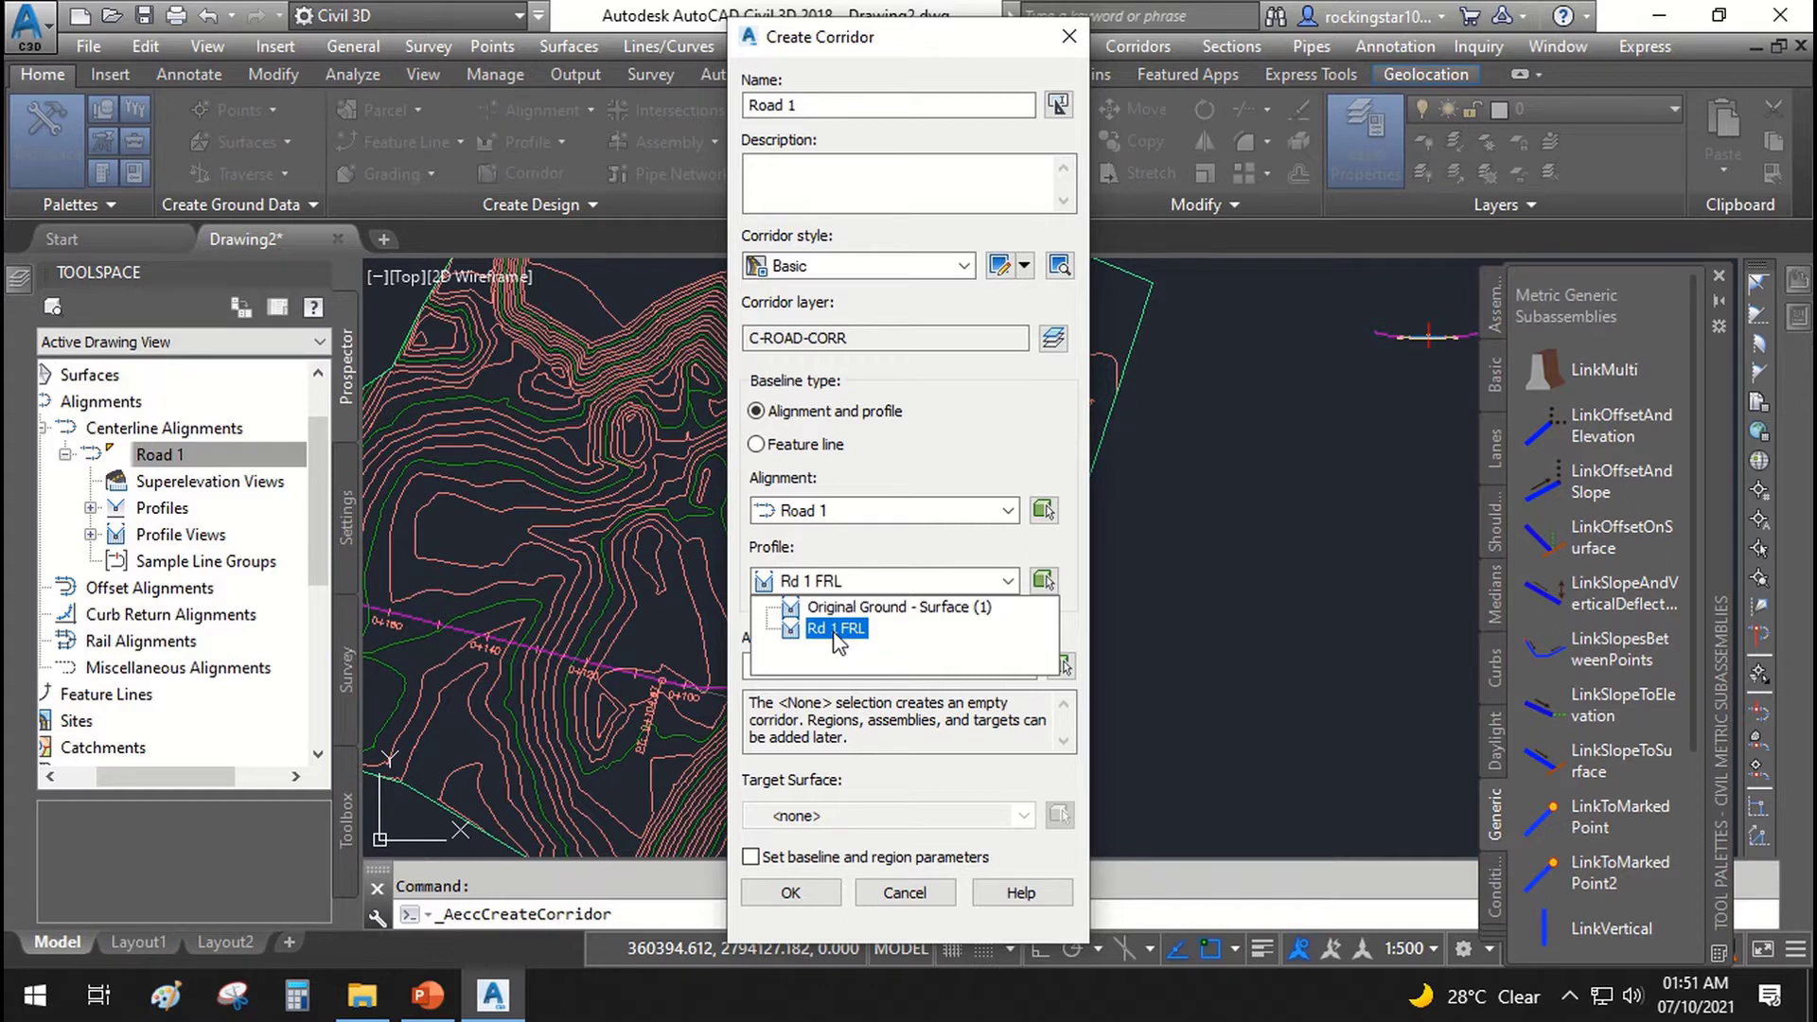
click(833, 630)
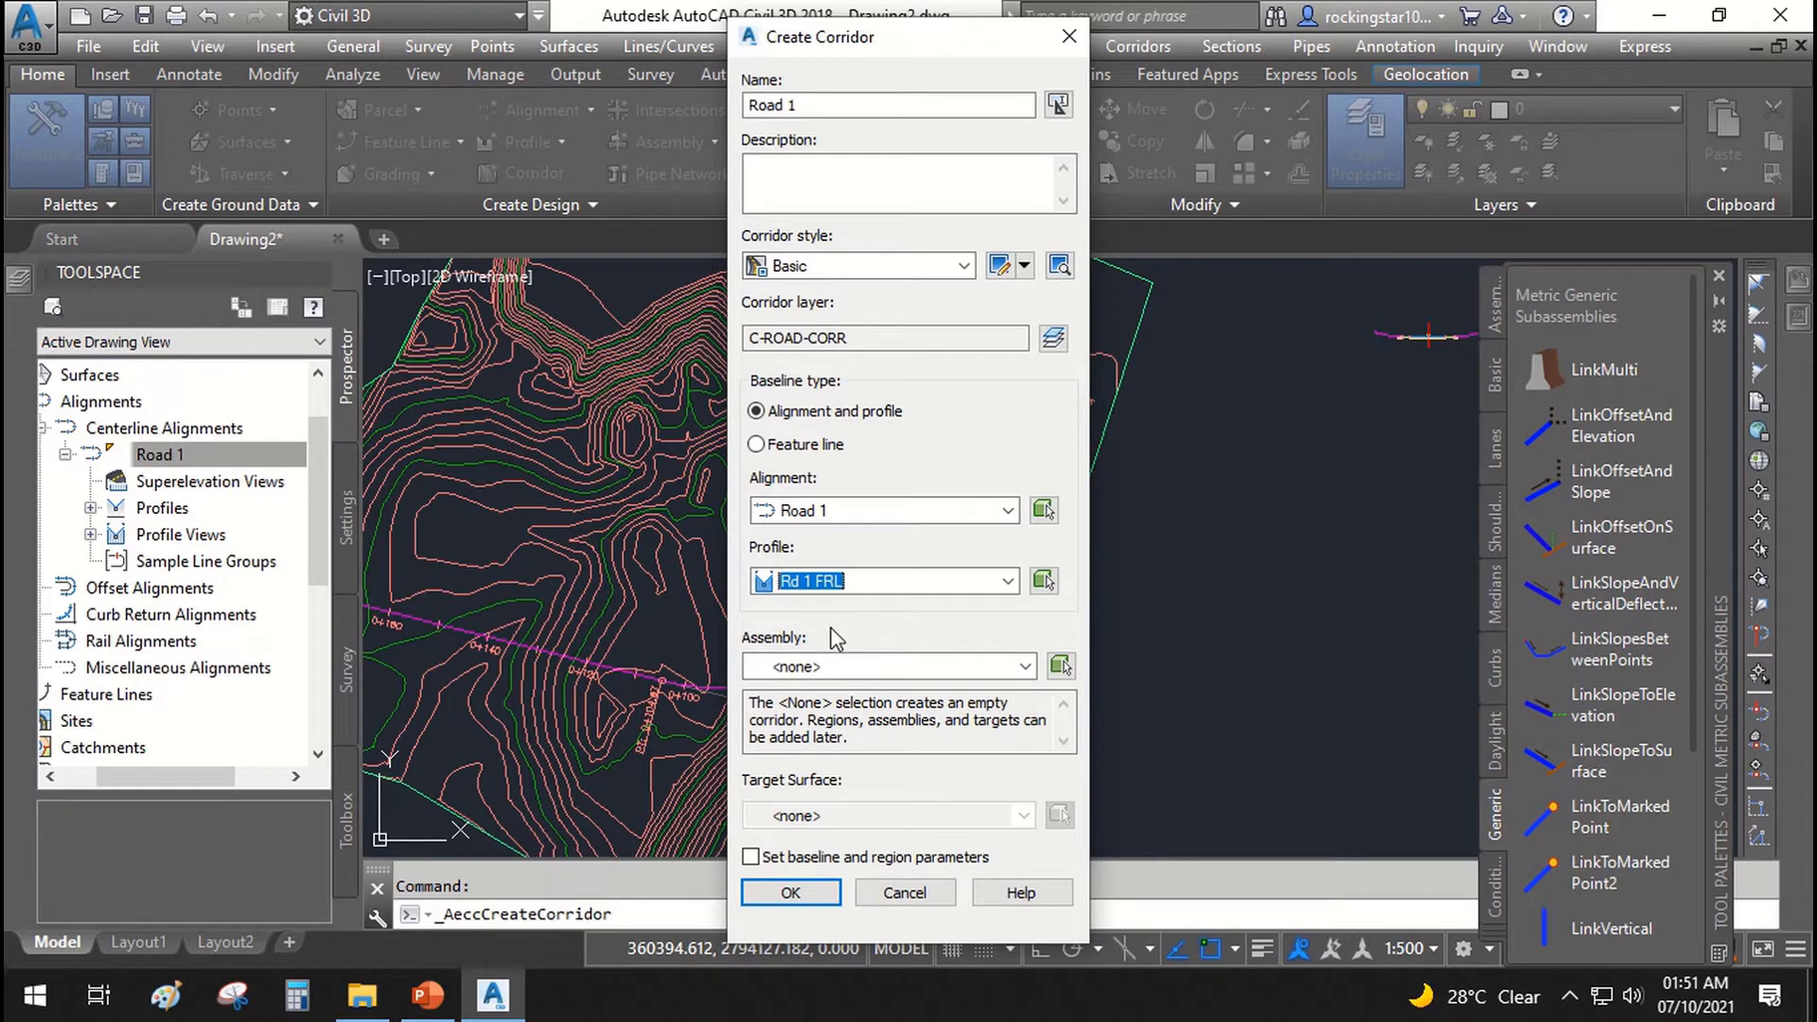
click(820, 669)
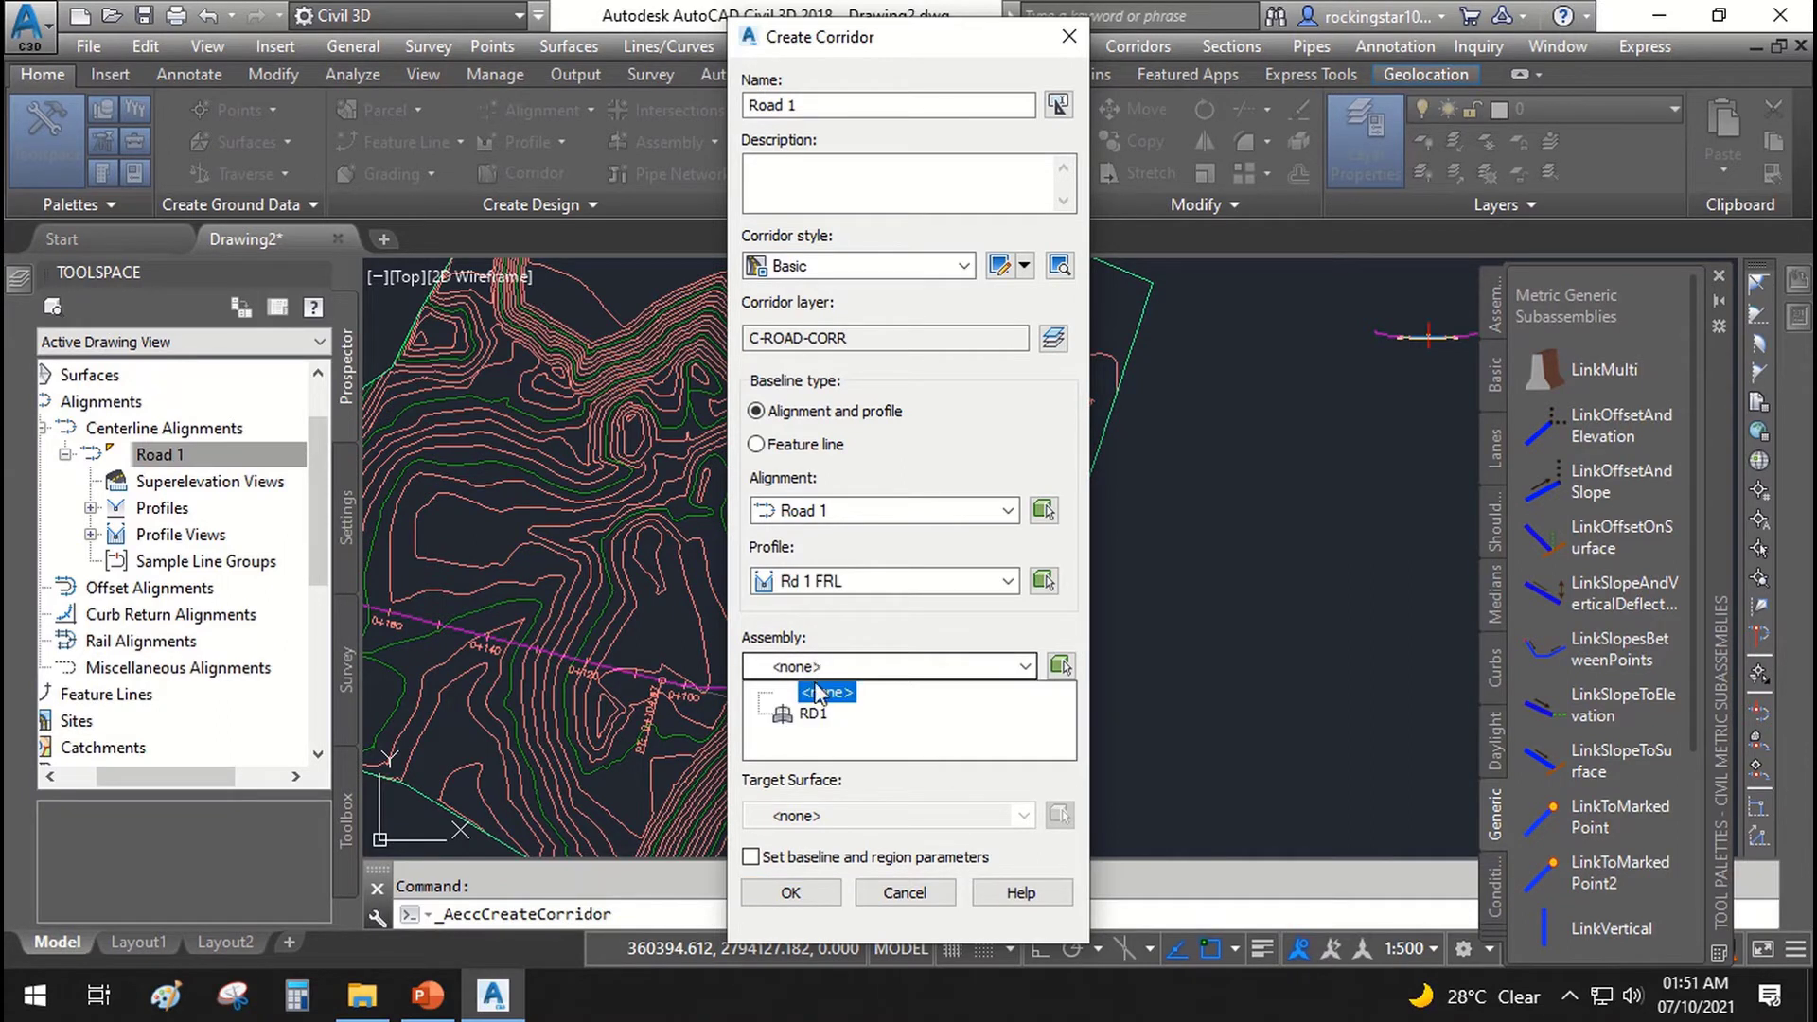
click(813, 712)
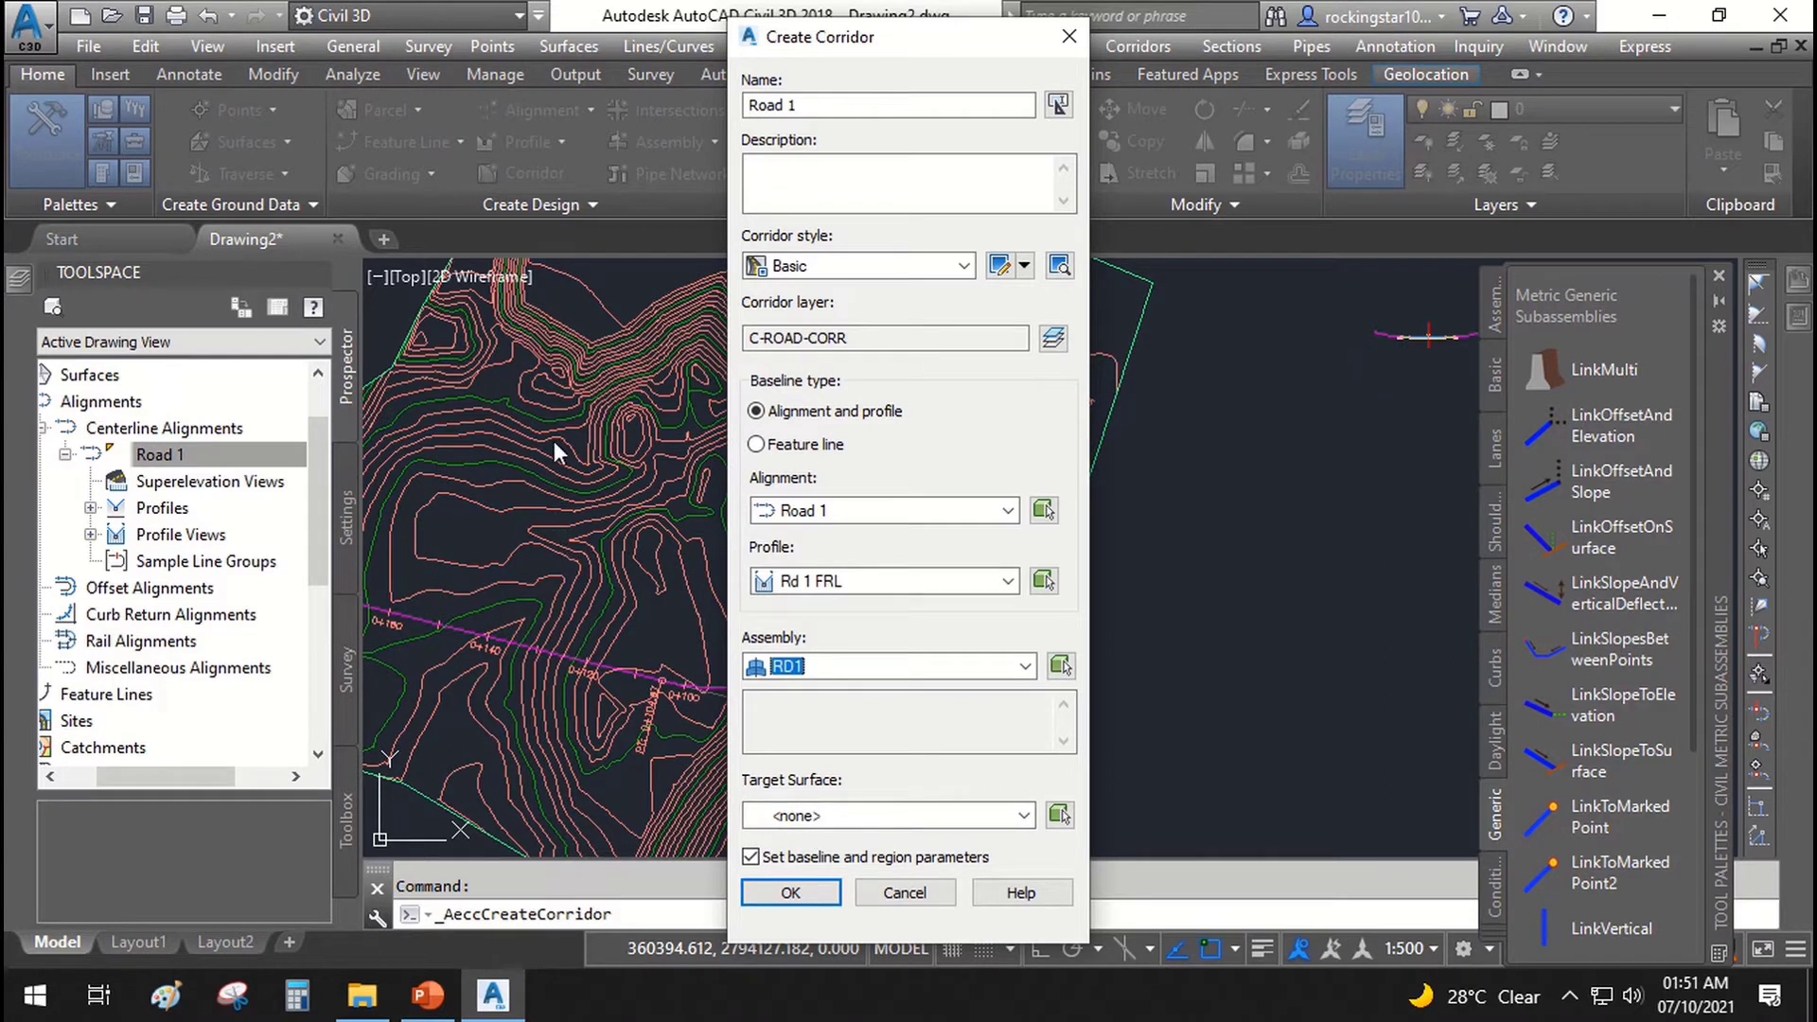
Step: Set Original Ground as the corridor's target surface and continue to its baseline and region parameters
click(809, 816)
click(814, 857)
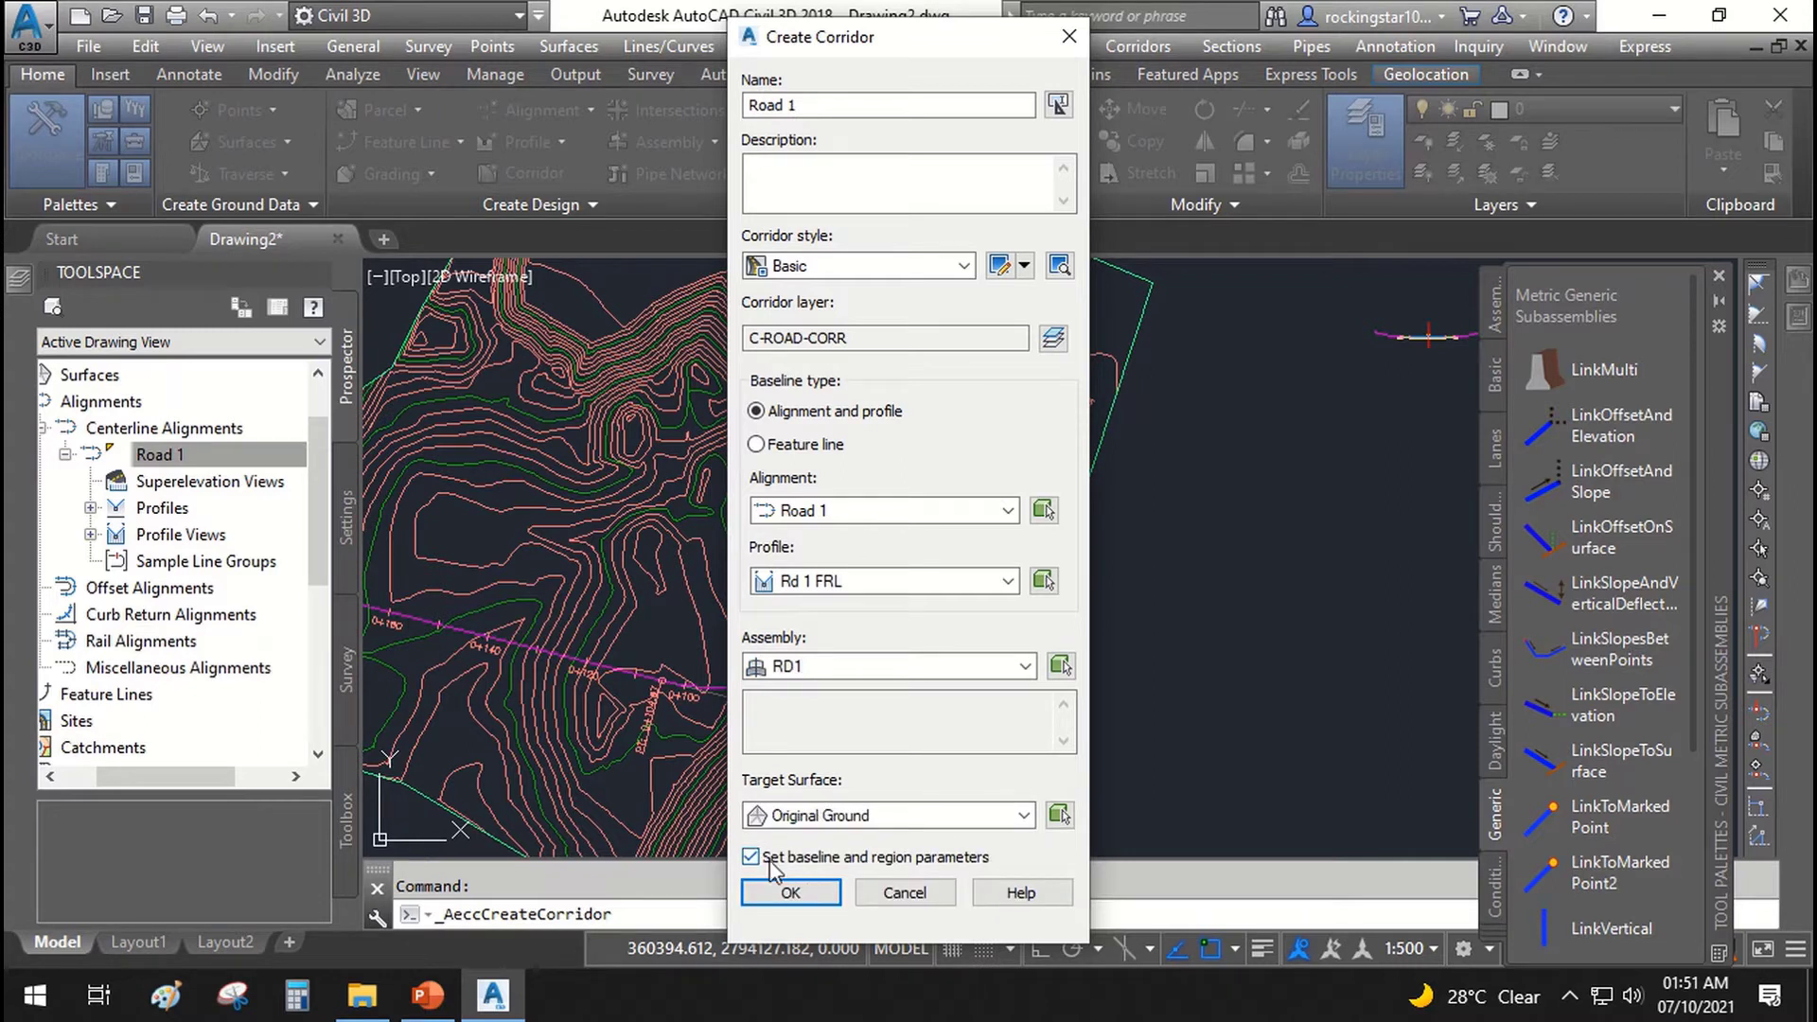
click(777, 868)
click(785, 893)
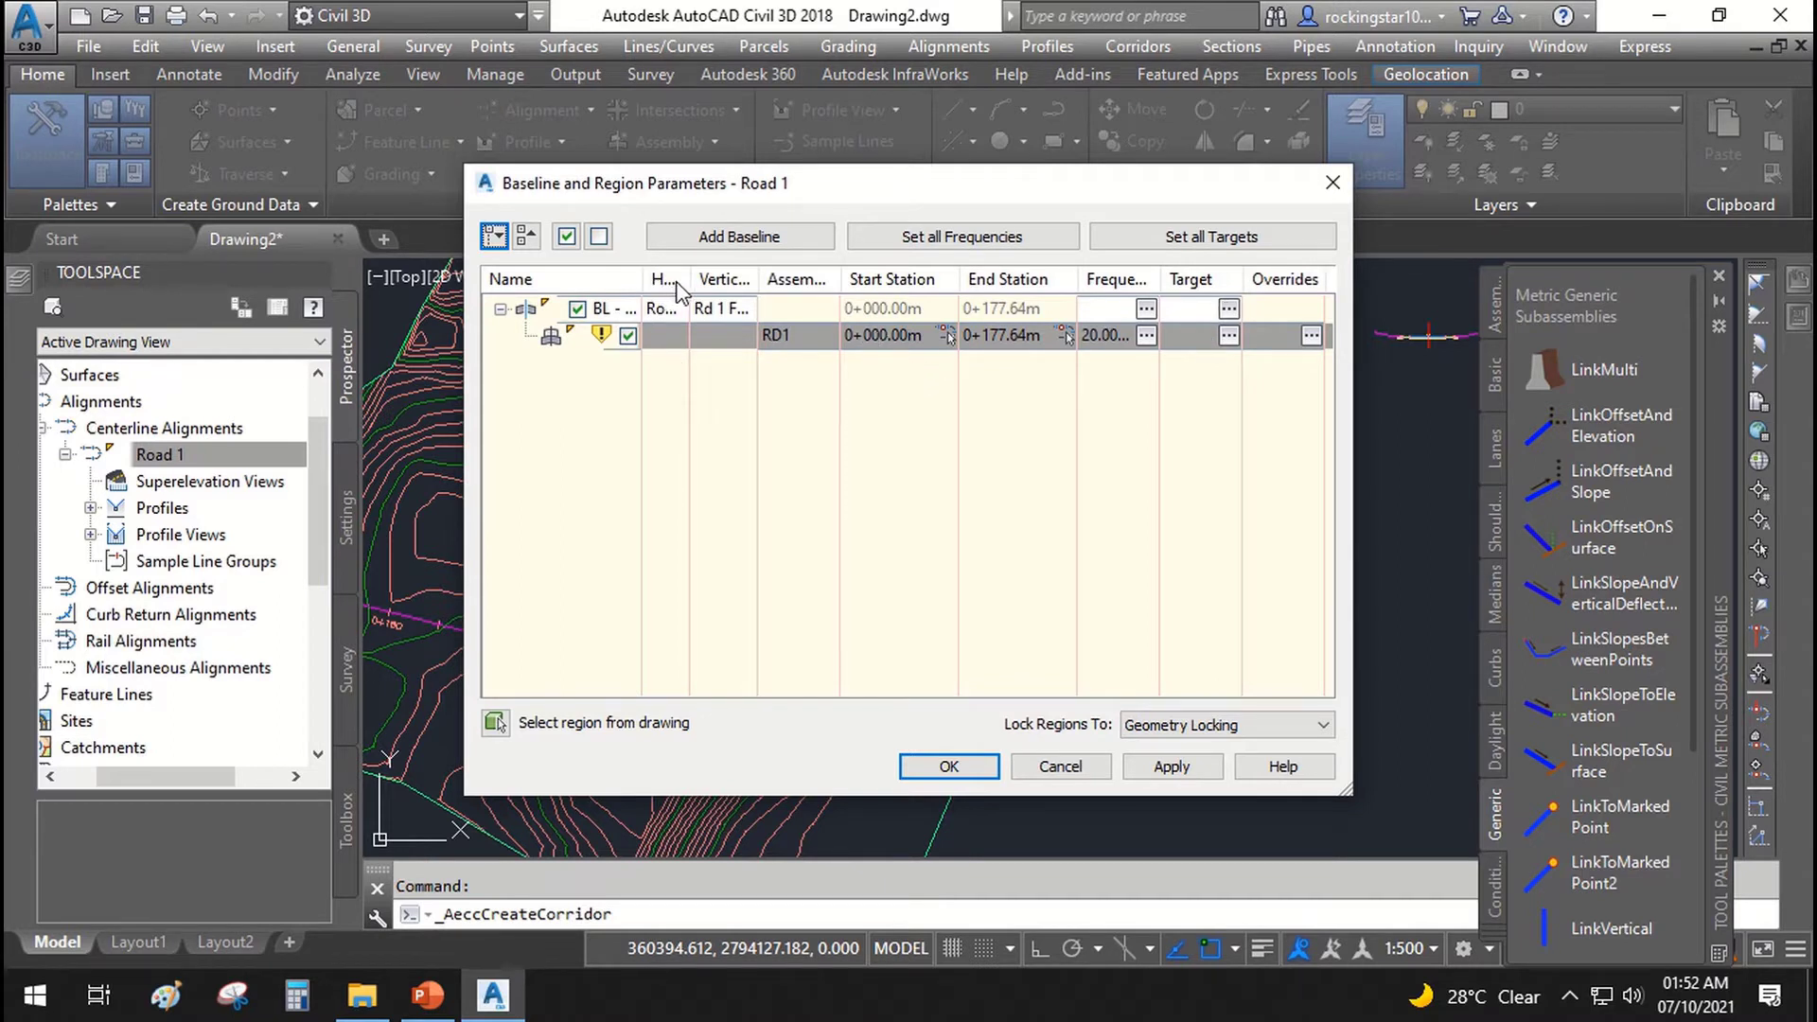
Step: Adjust the horizontal and vertical baseline column widths so the assigned alignment and profile names are readable
drag(689, 282, 785, 295)
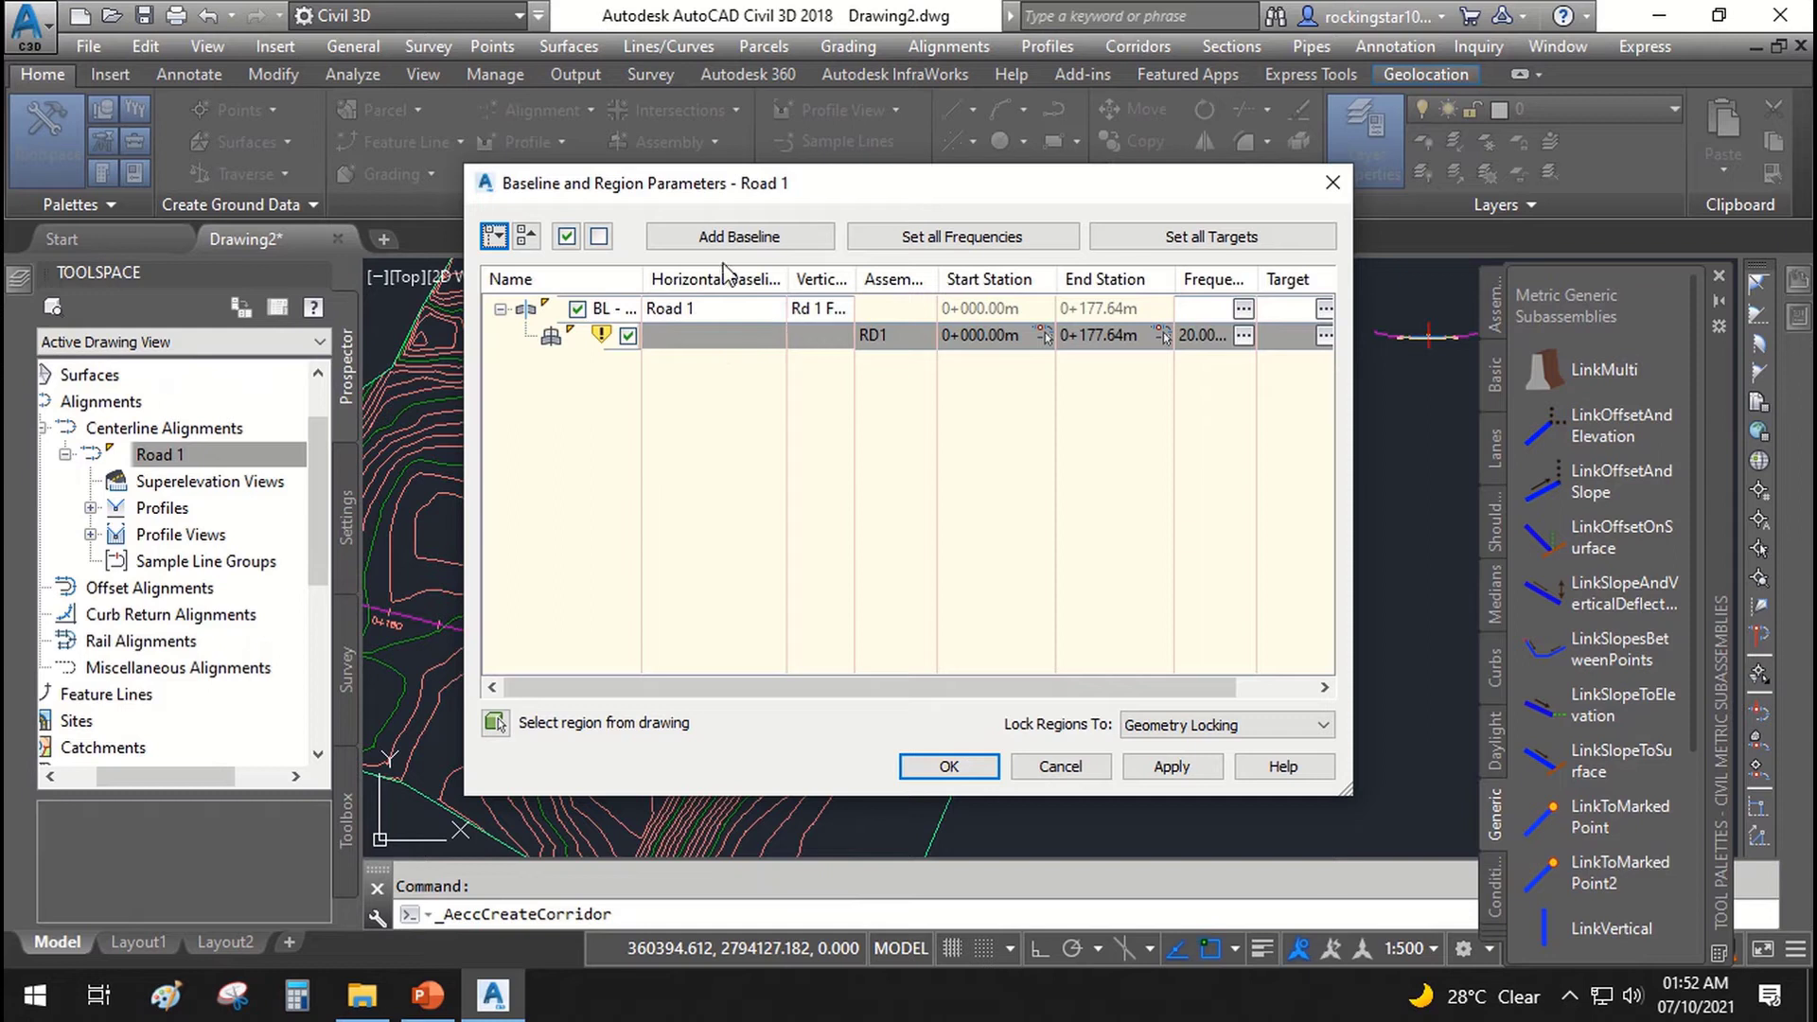
drag(735, 189, 513, 197)
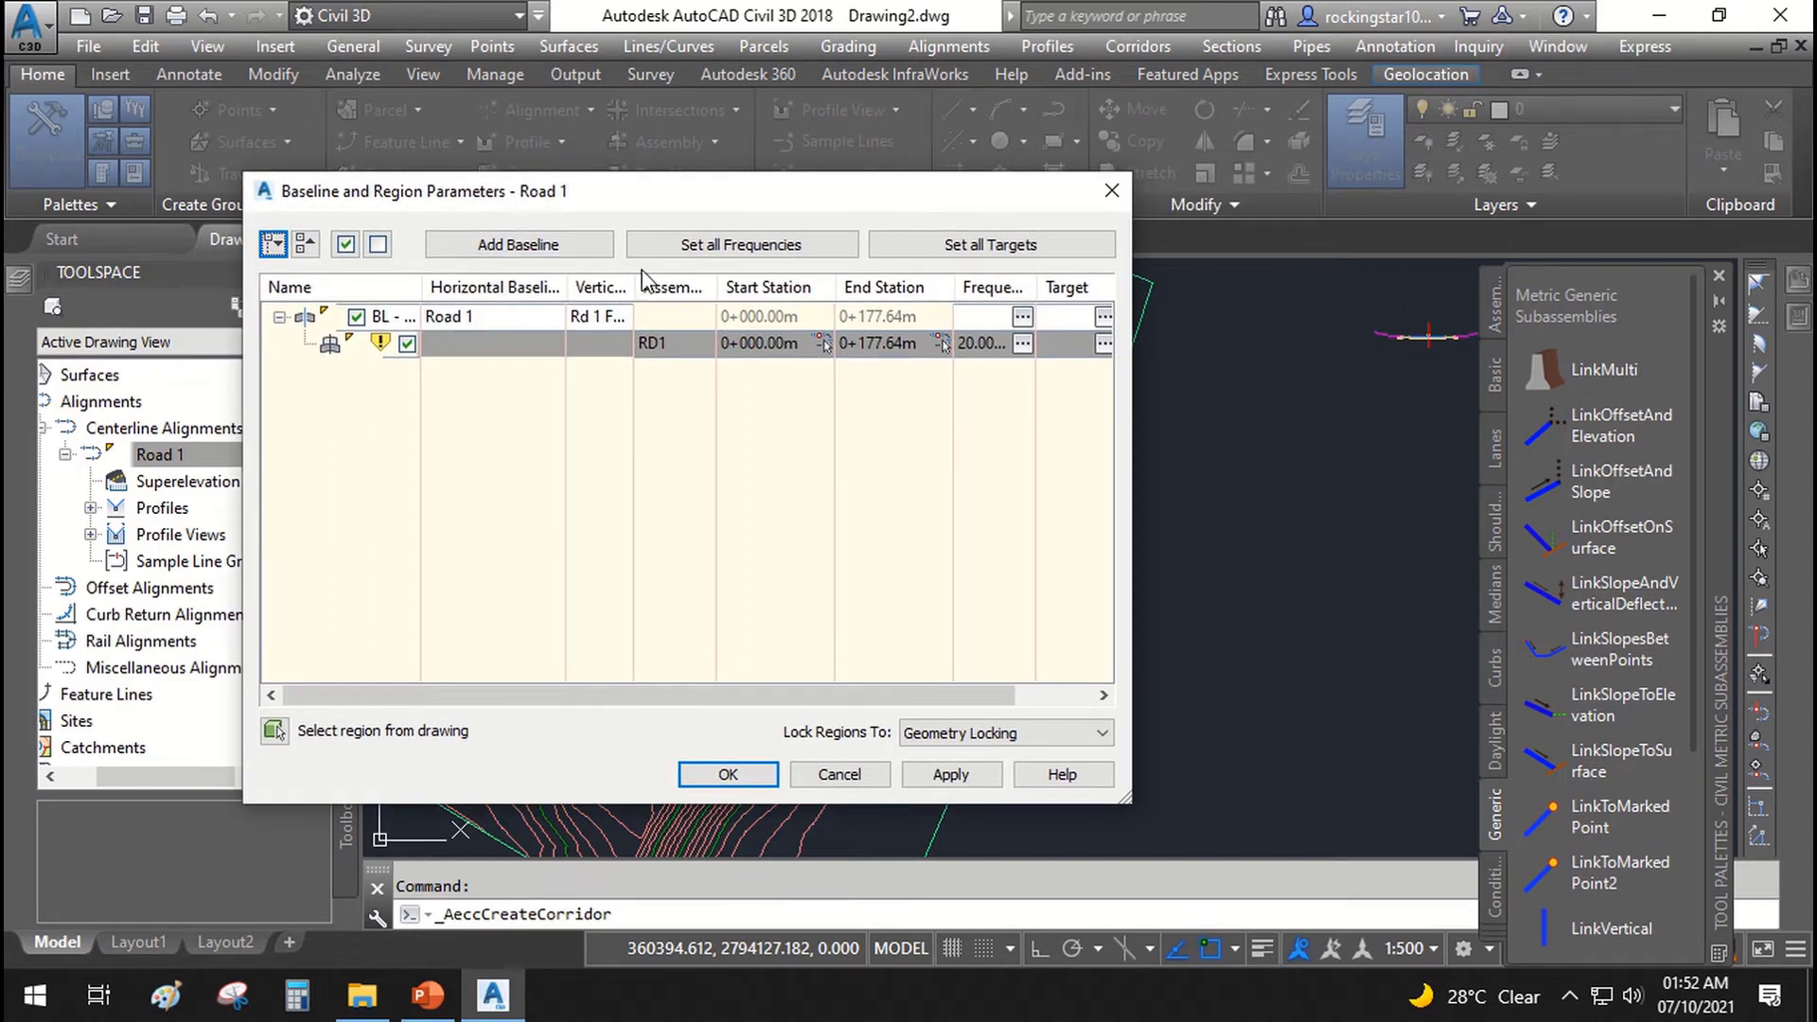
drag(637, 291, 751, 290)
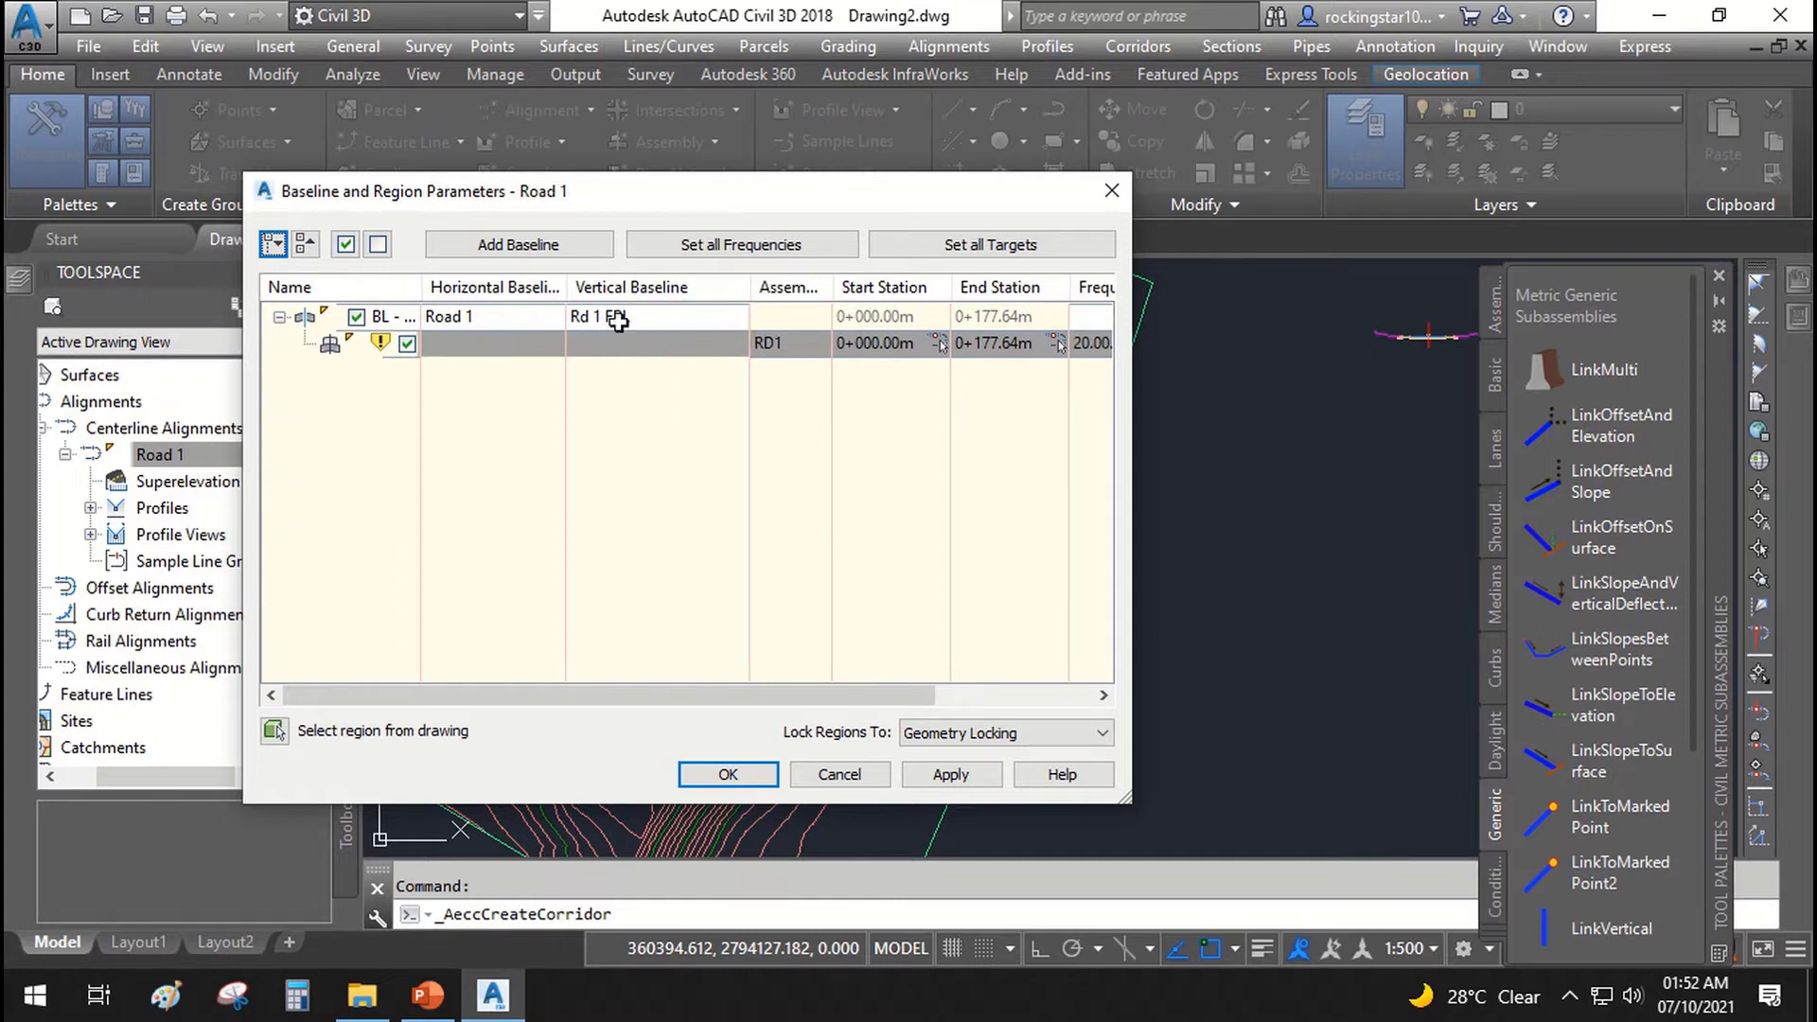
drag(740, 282, 642, 284)
Step: Inspect the region's assembly assignment and the baseline's profile and alignment settings, leaving them all as they are
click(680, 354)
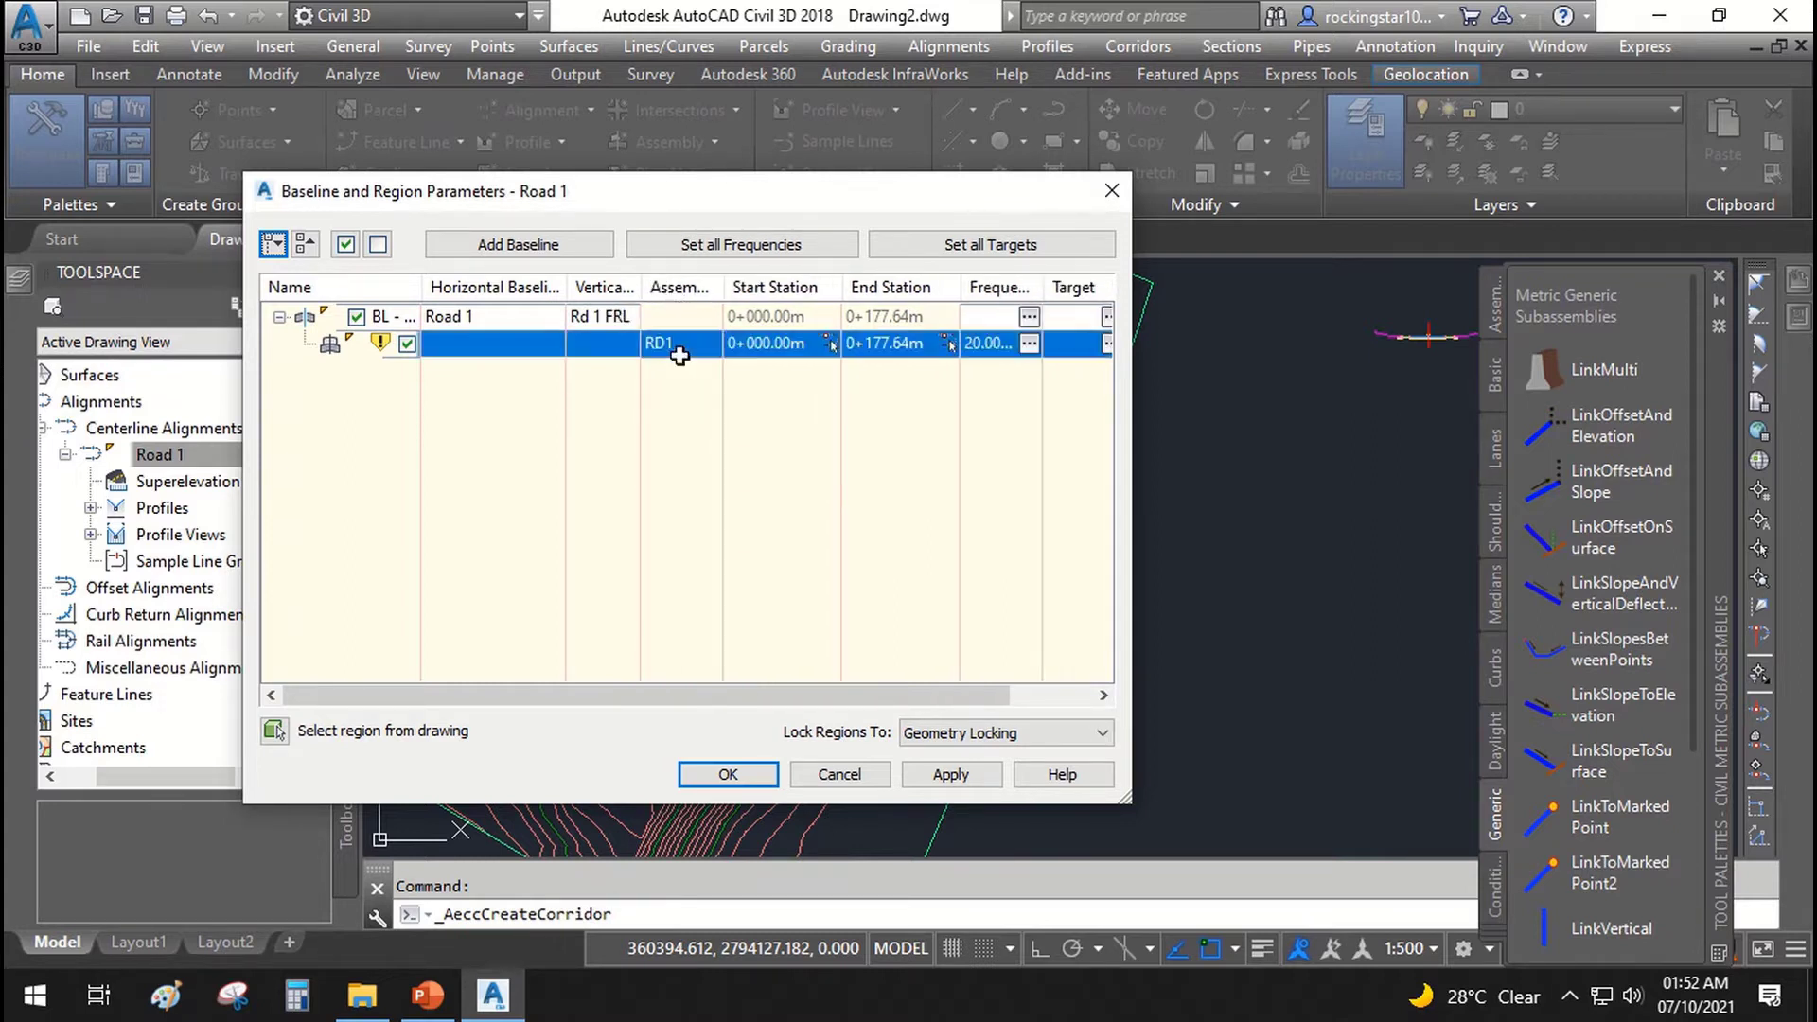
double_click(679, 354)
click(606, 535)
click(605, 566)
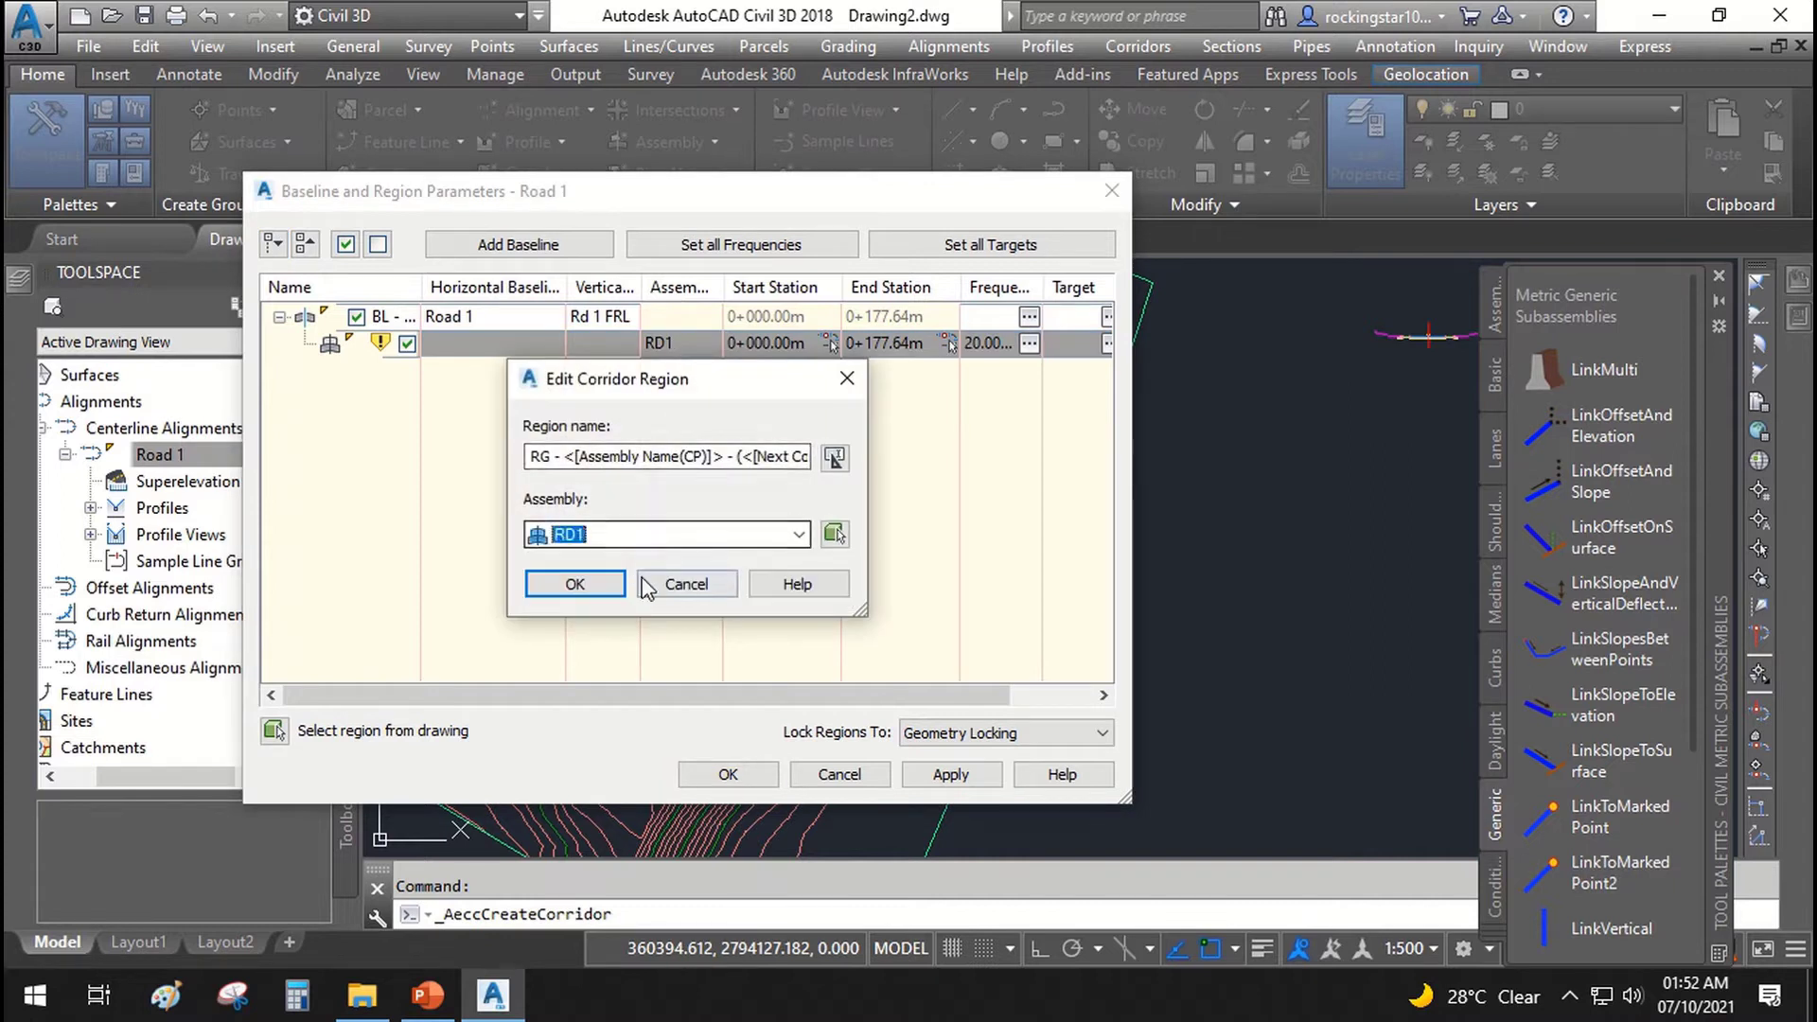
click(644, 583)
double_click(617, 316)
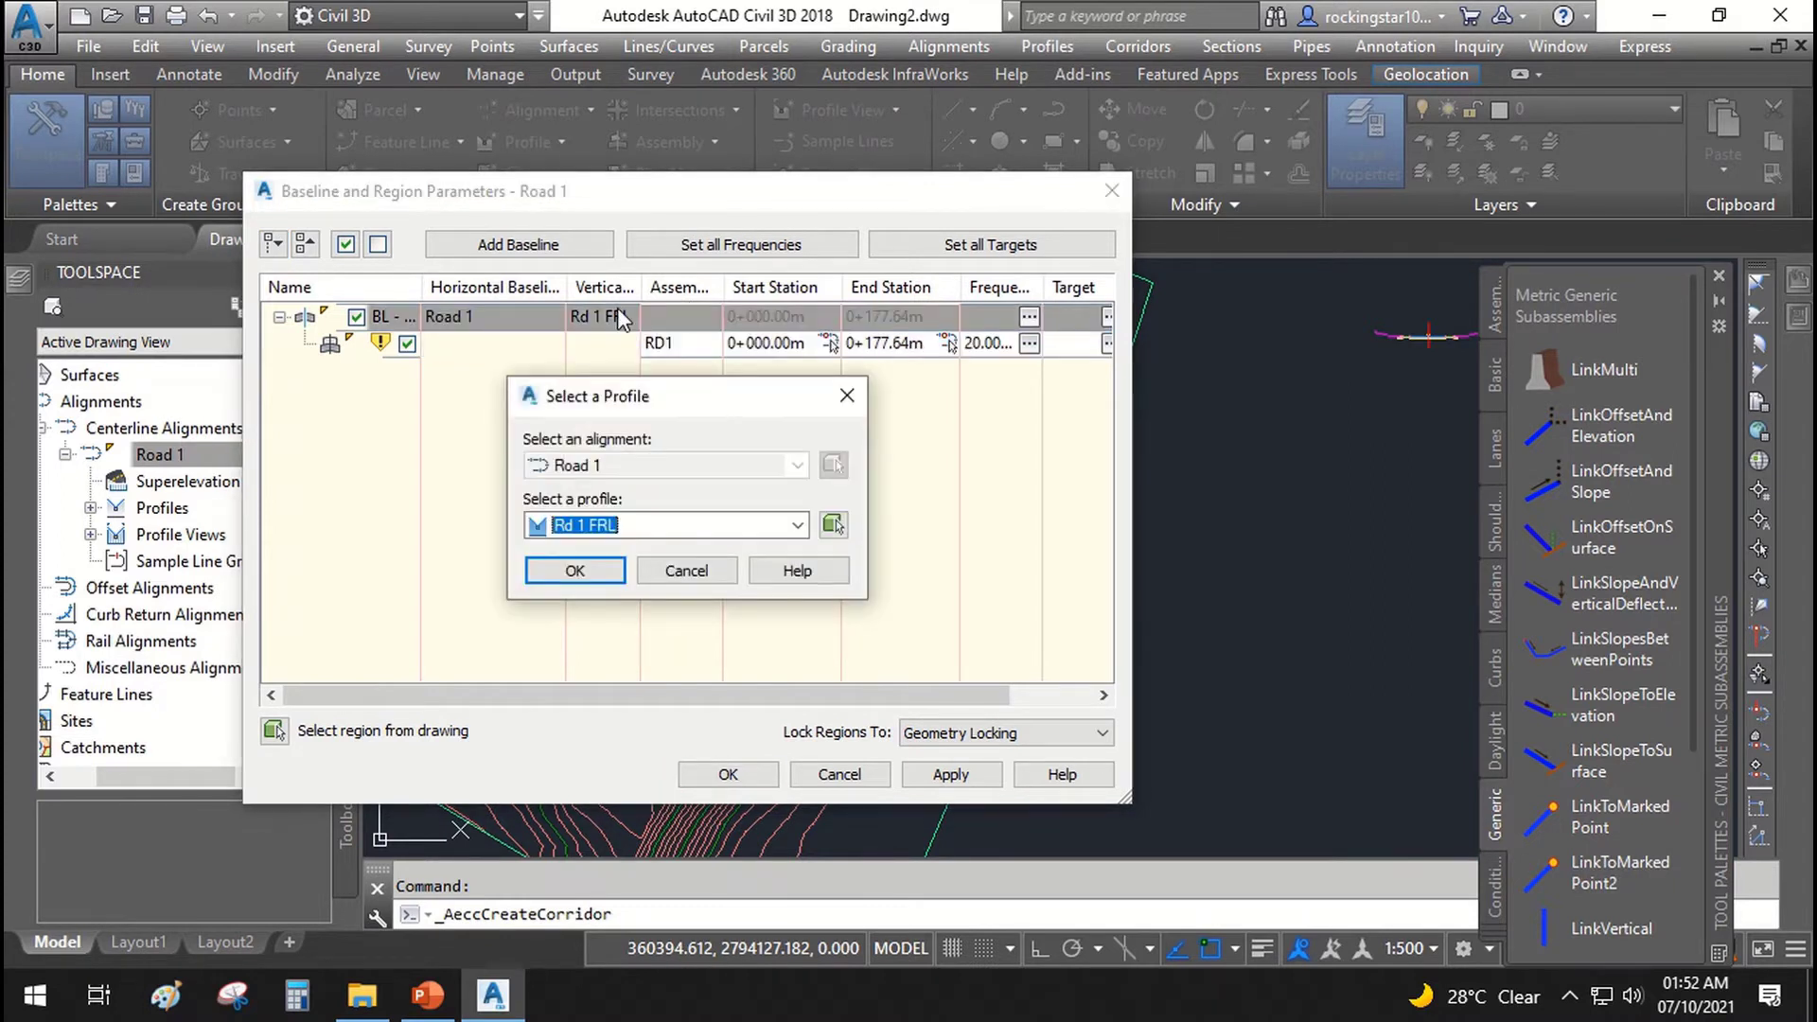
click(686, 570)
double_click(504, 322)
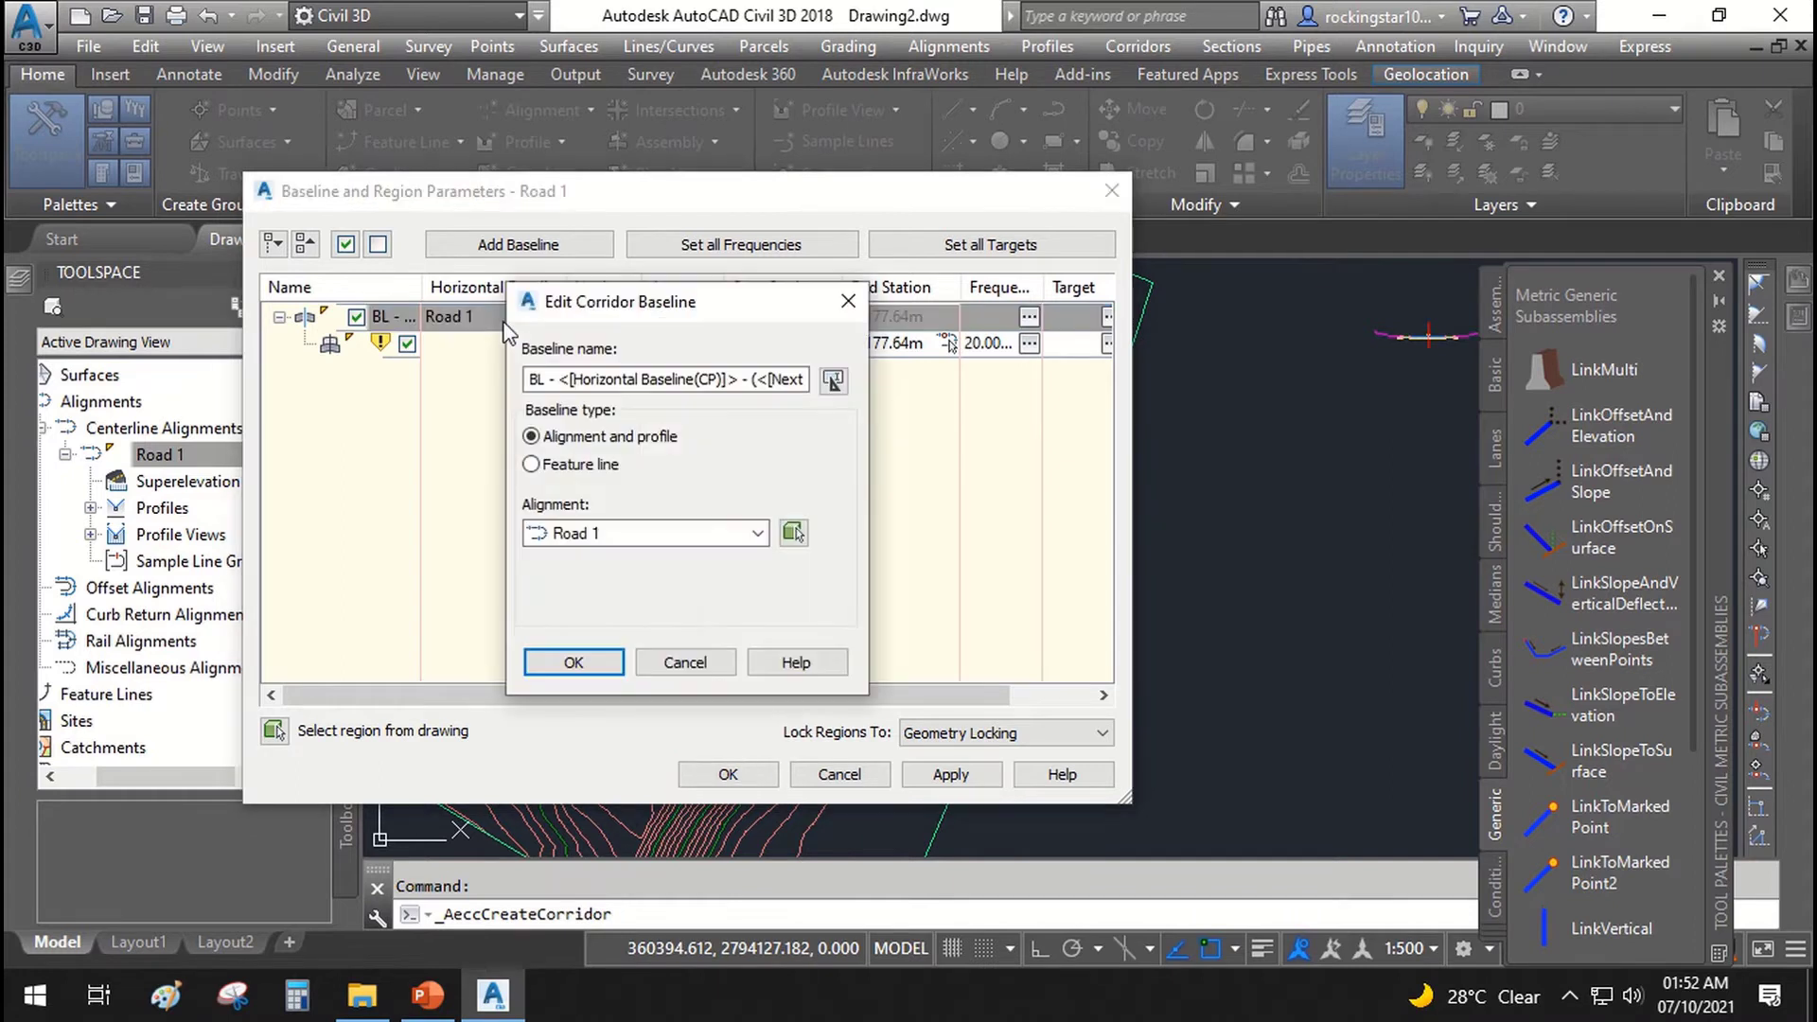
click(674, 663)
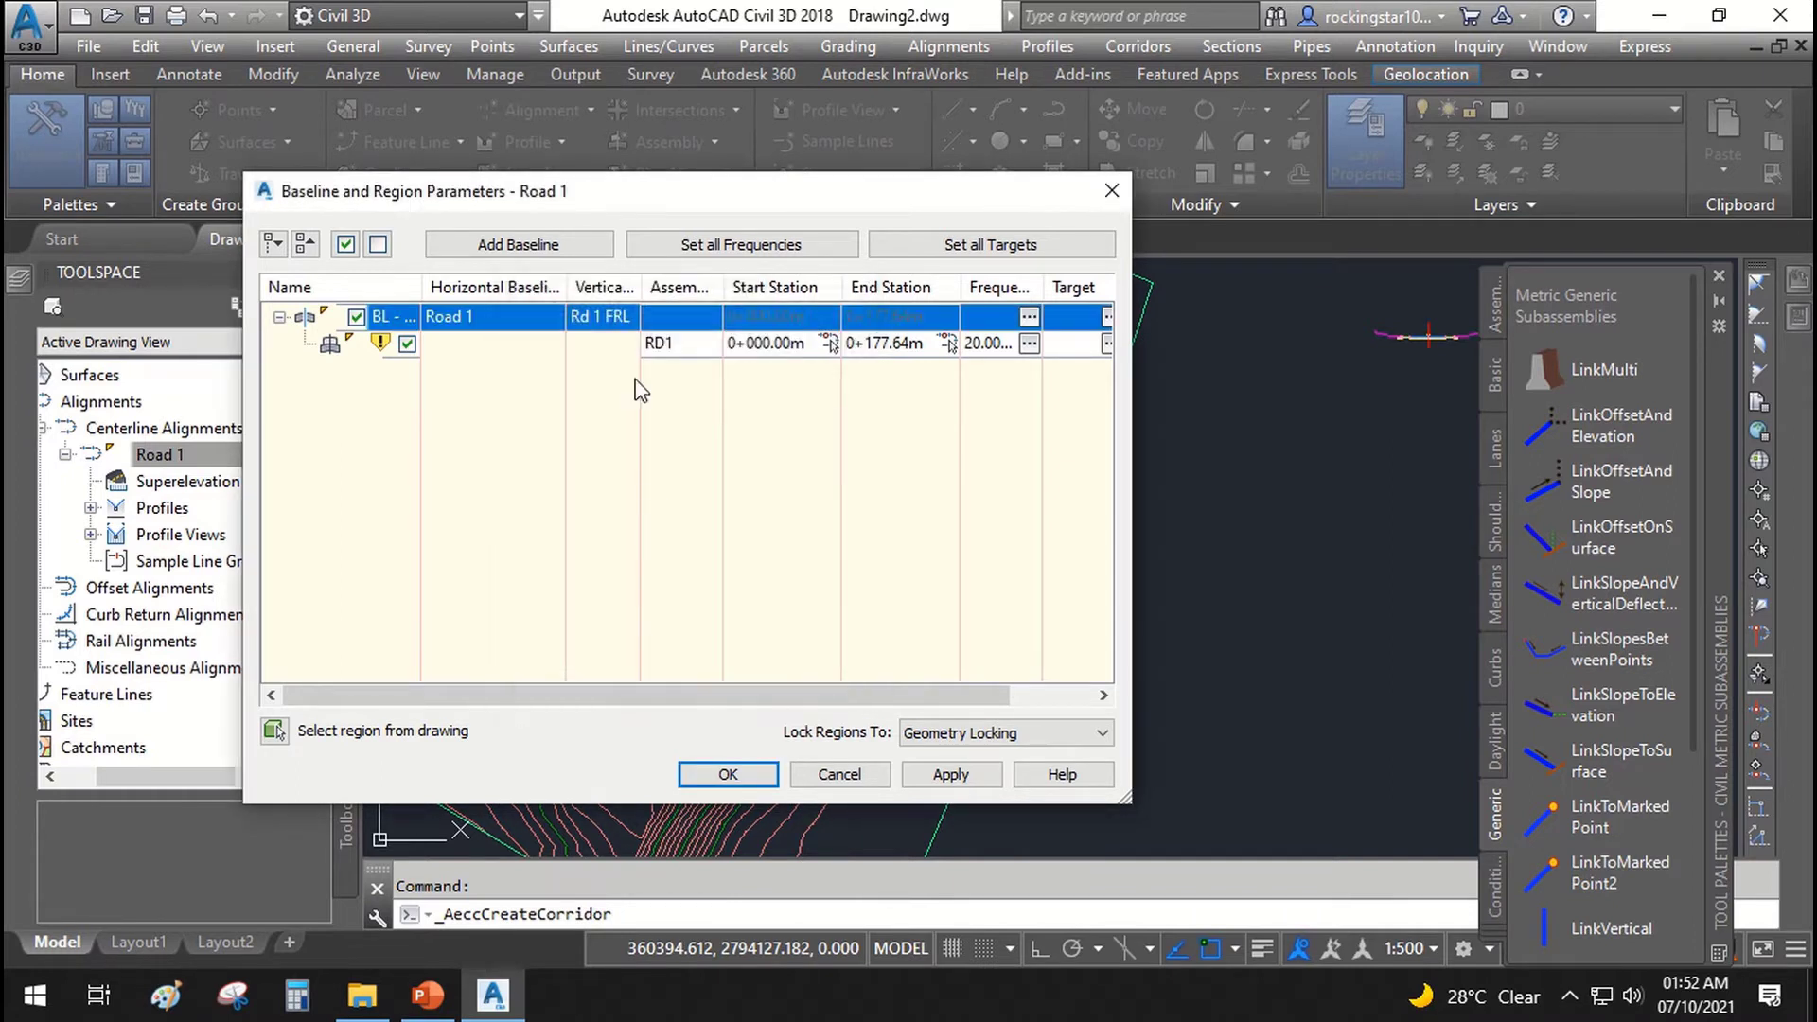
click(793, 343)
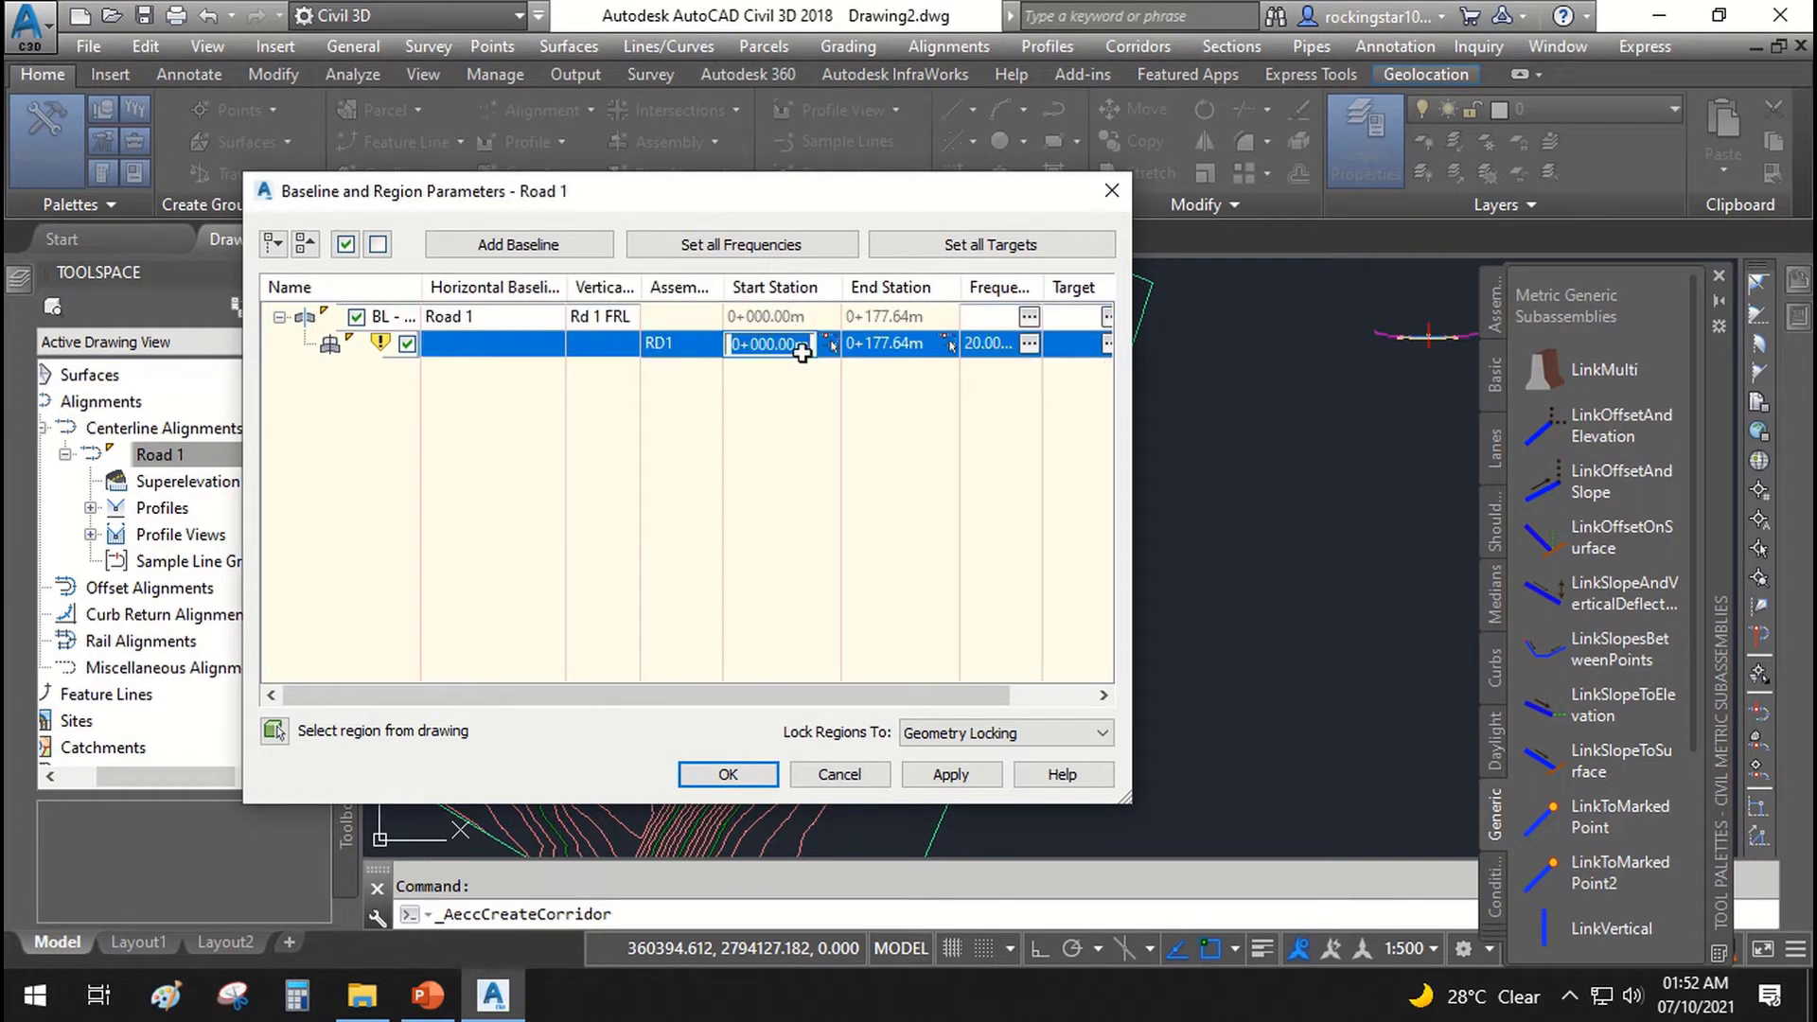
click(831, 344)
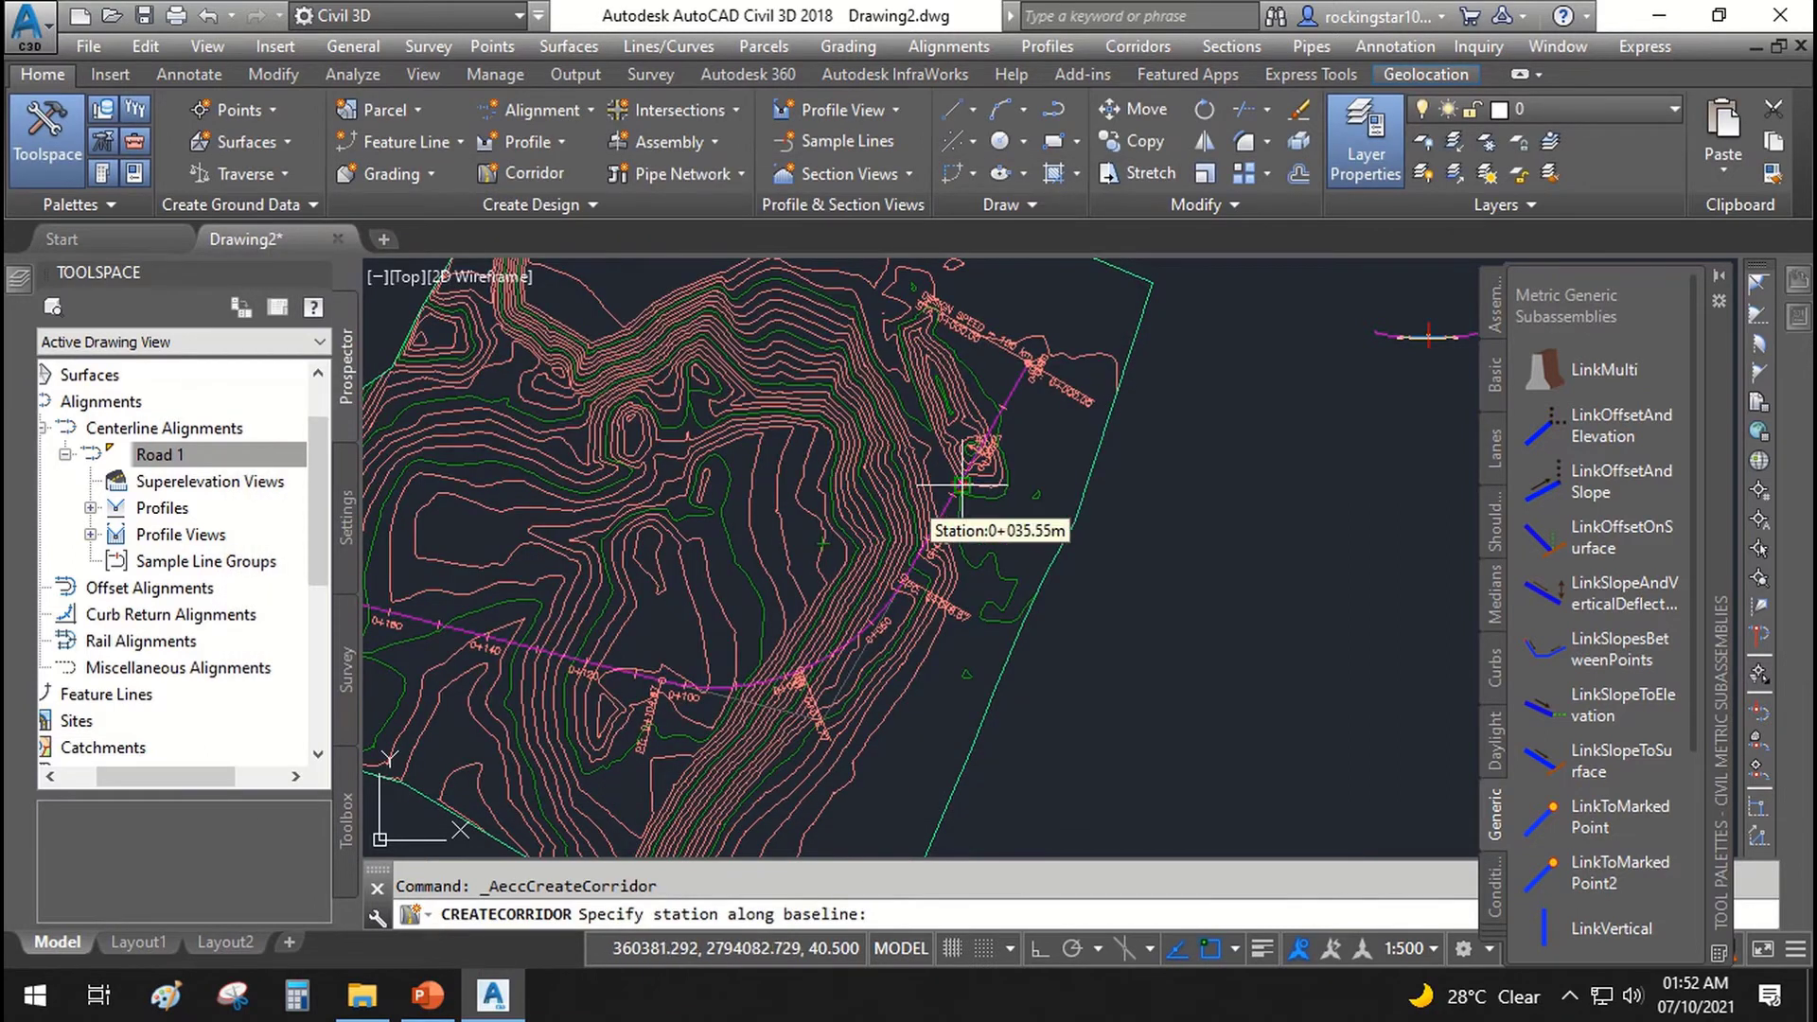
key(Escape)
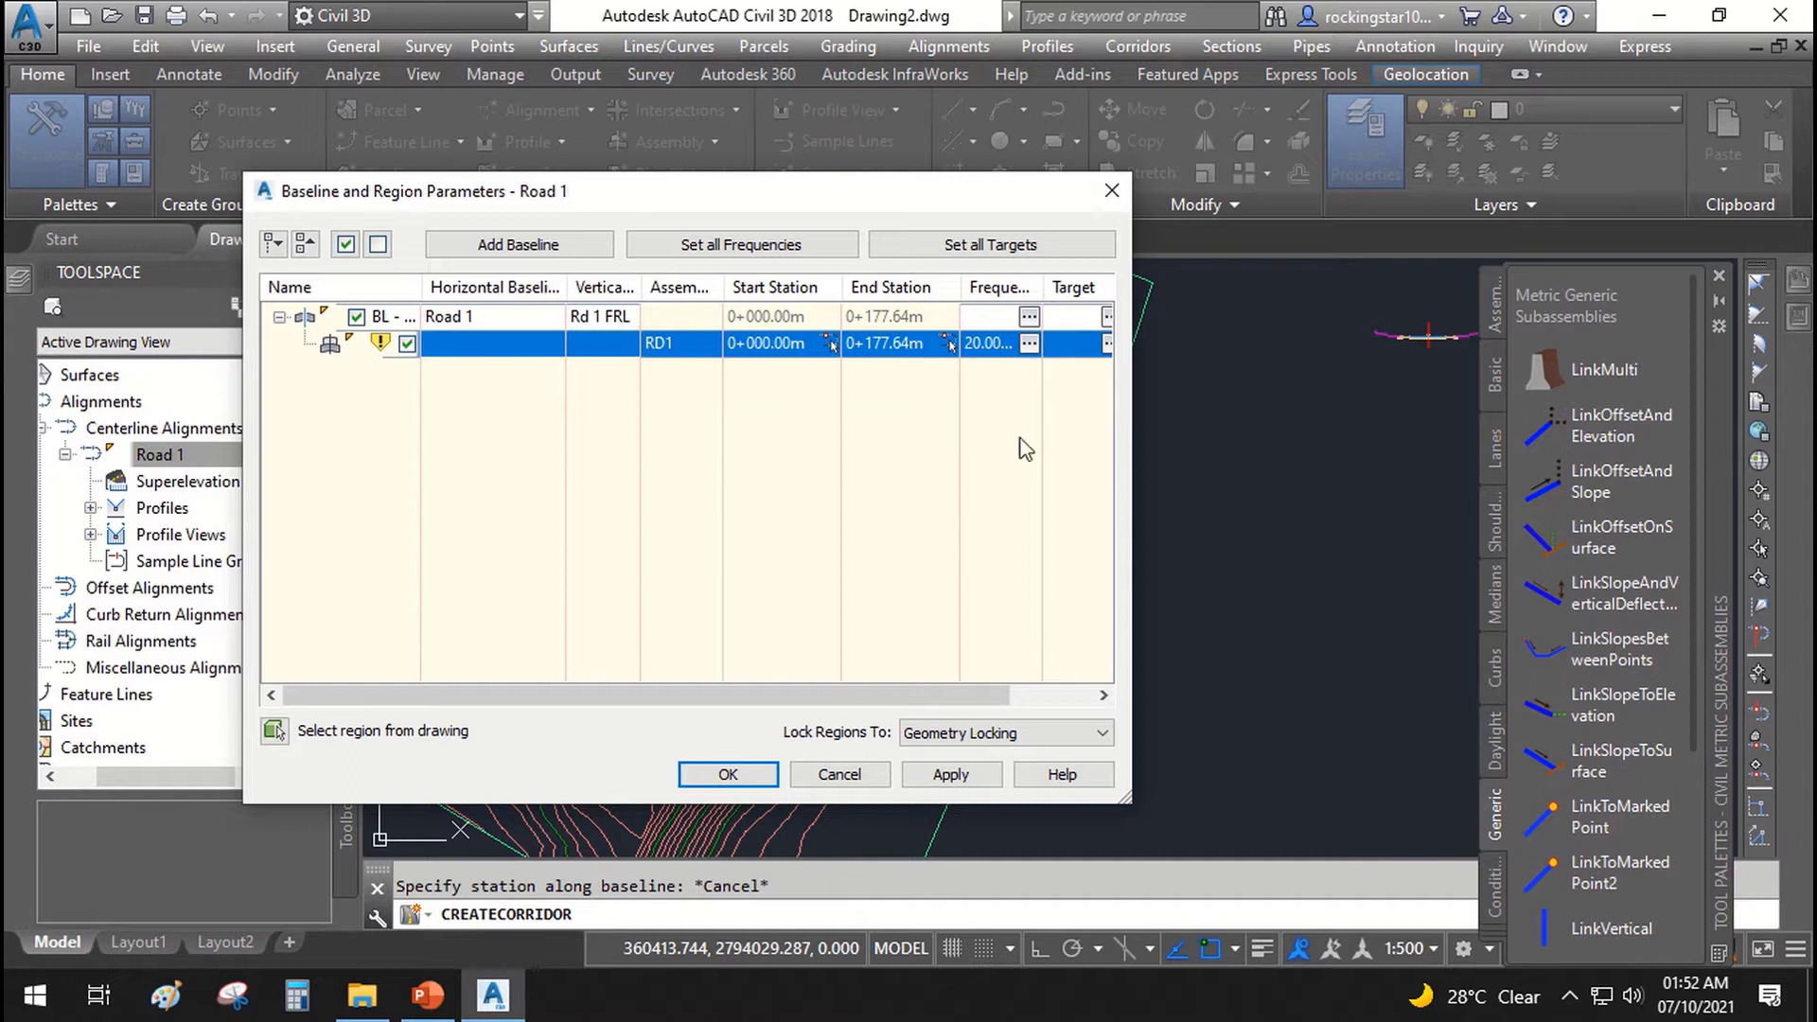
Step: Review the region's target mapping and set Original Ground as the object for all of its surface targets
drag(564, 277, 485, 278)
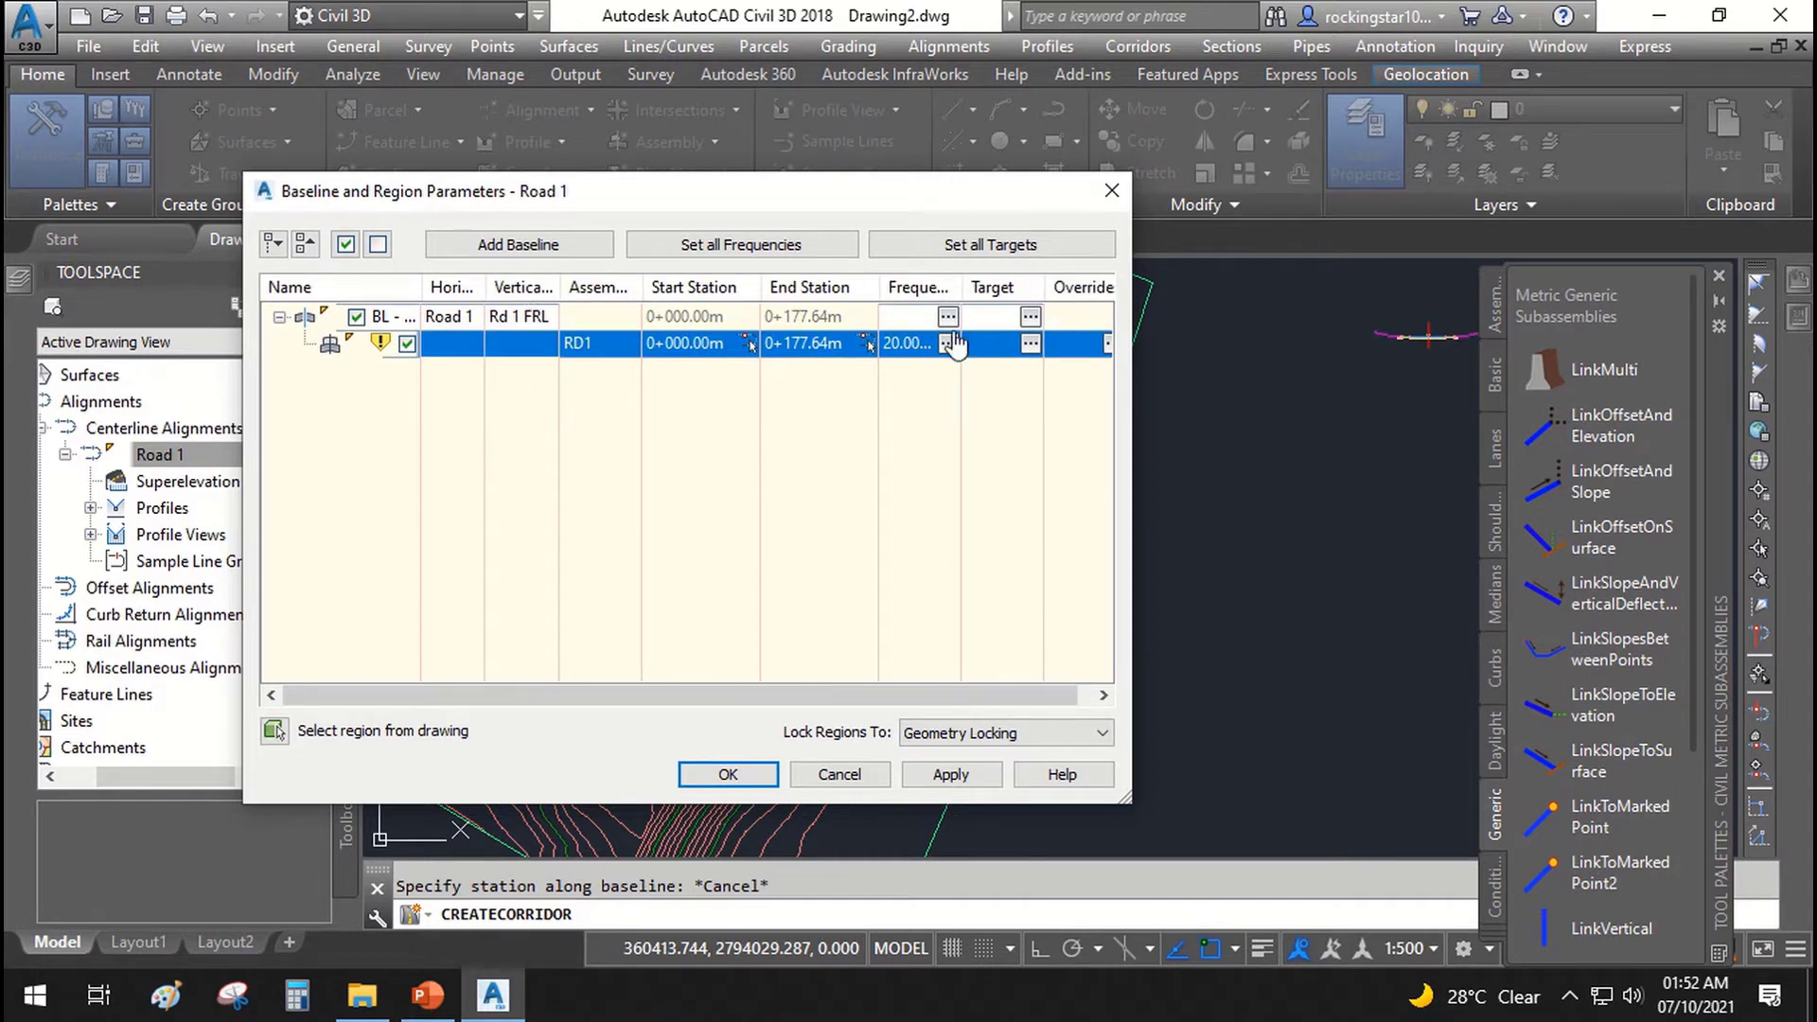
click(1030, 342)
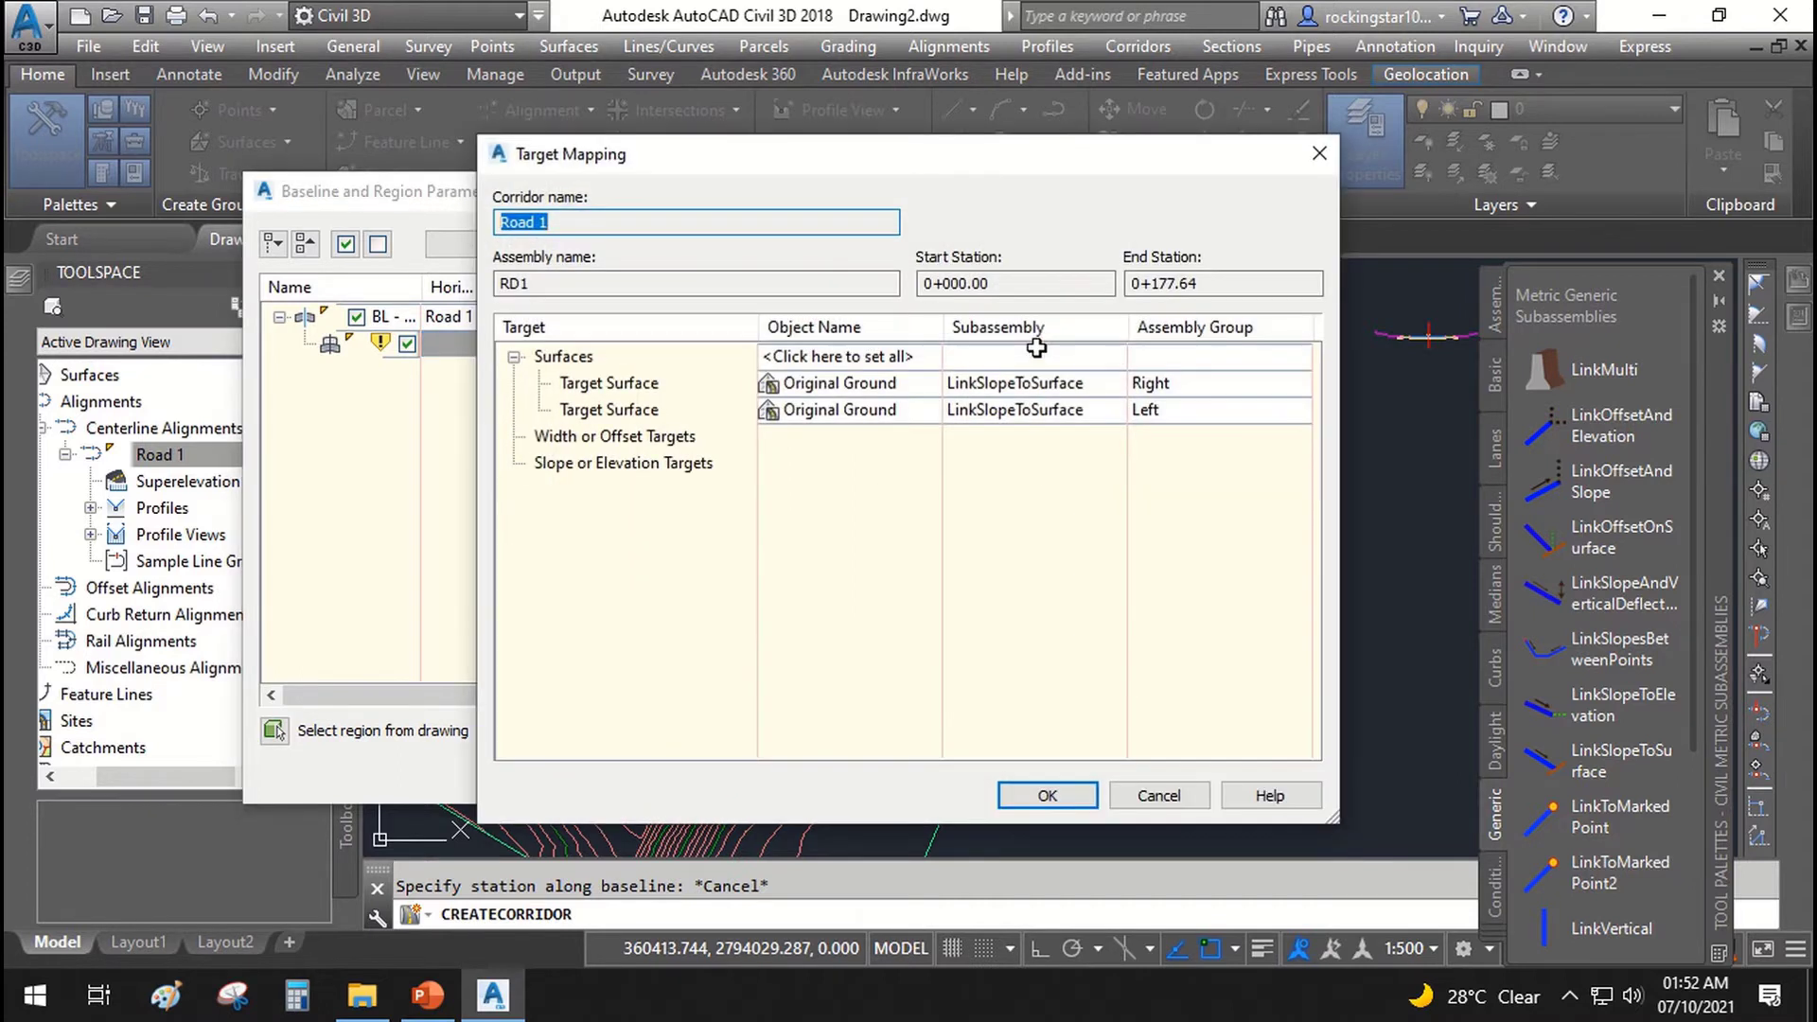
drag(897, 173, 665, 177)
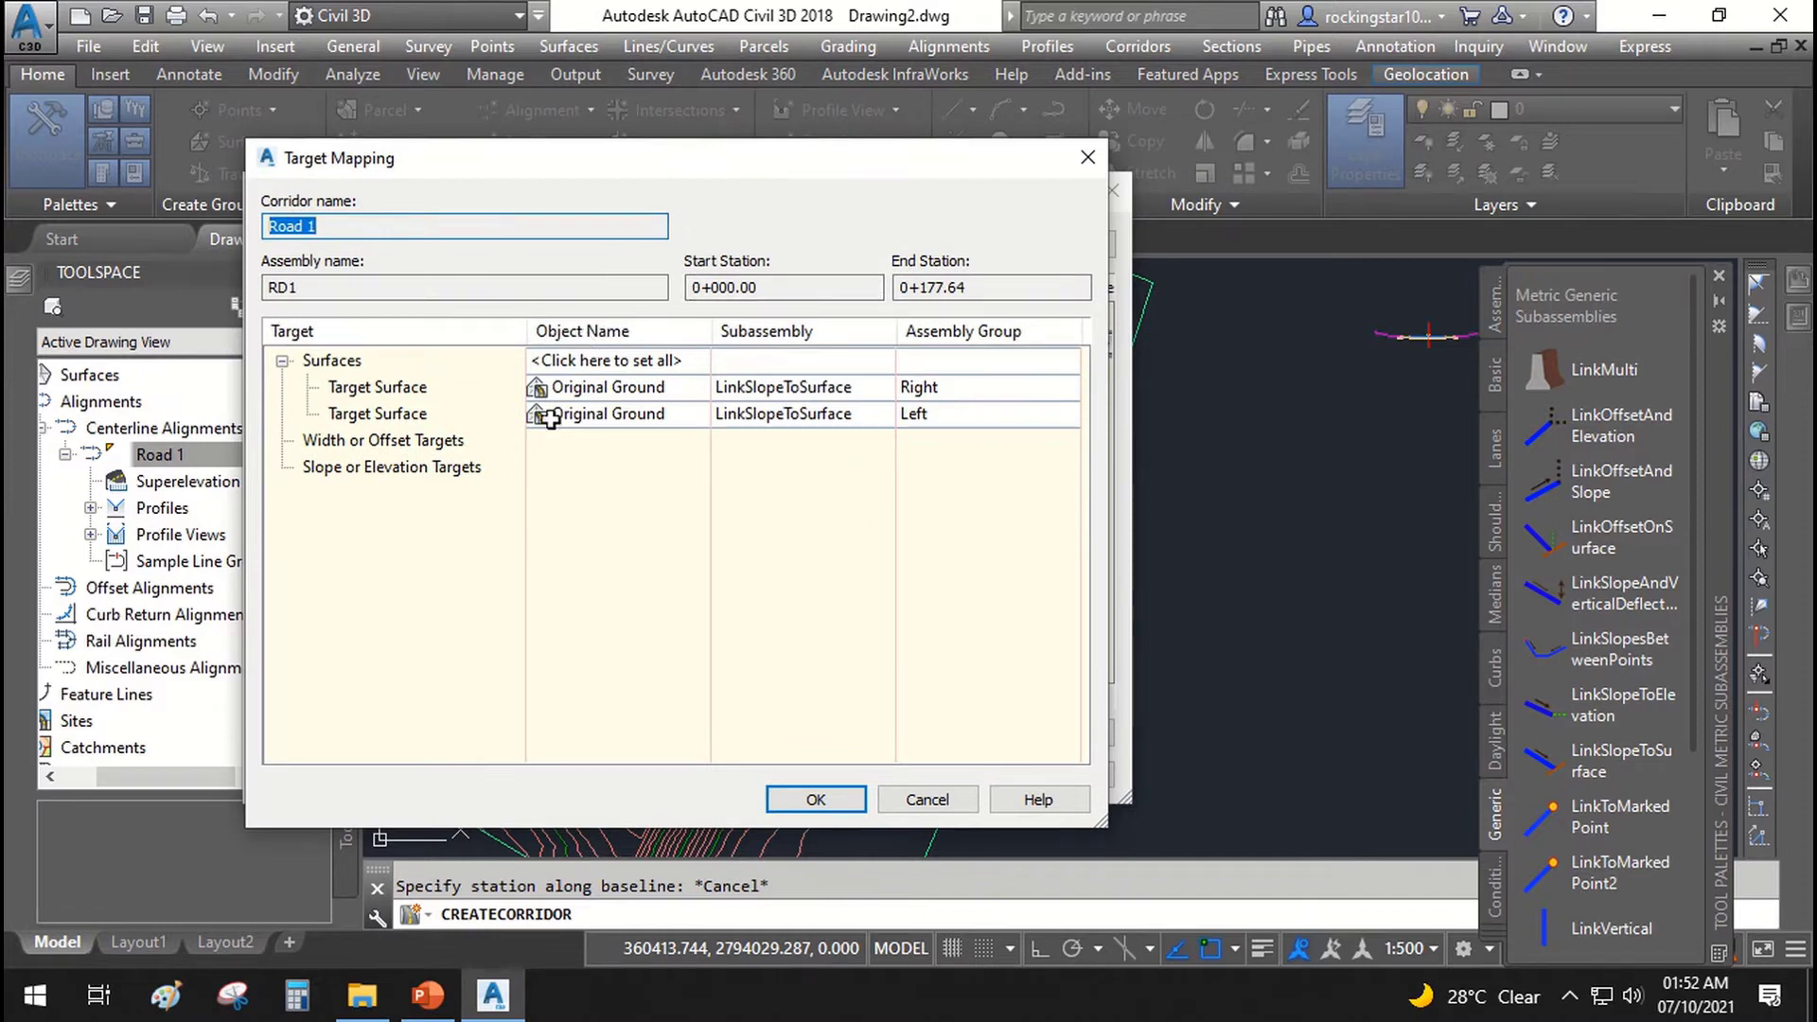
click(397, 388)
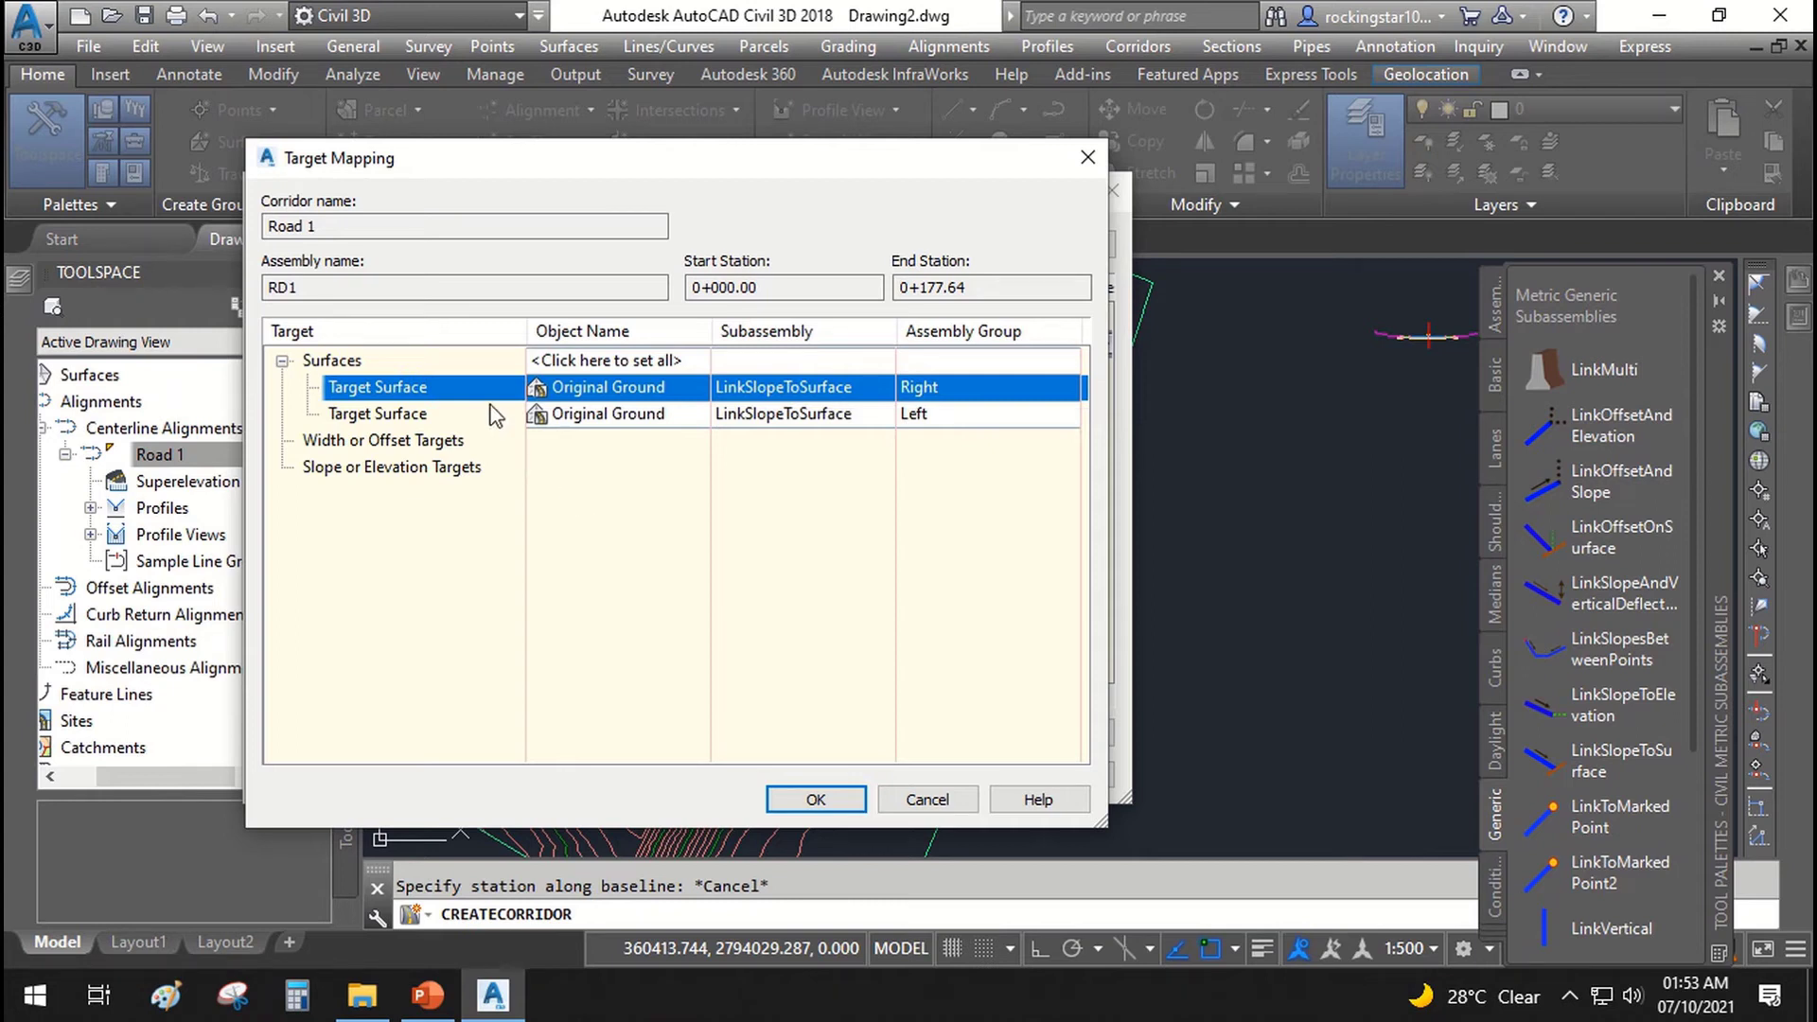
click(445, 418)
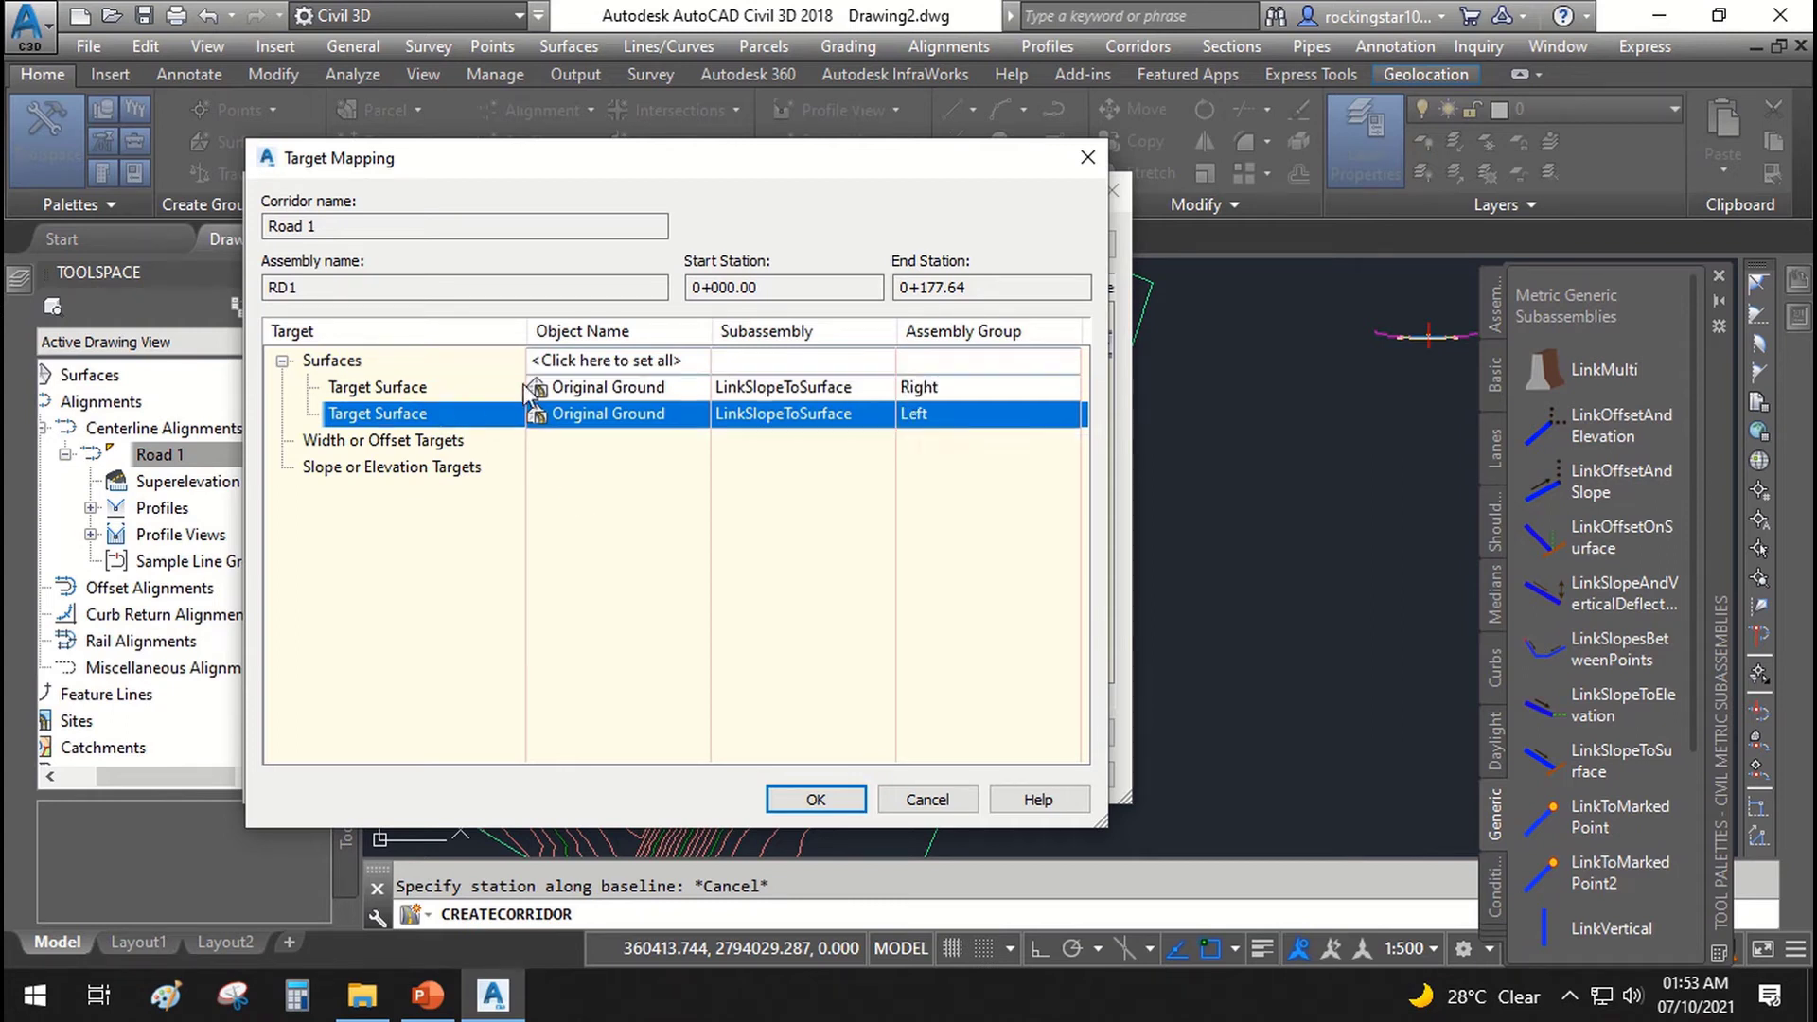
click(606, 361)
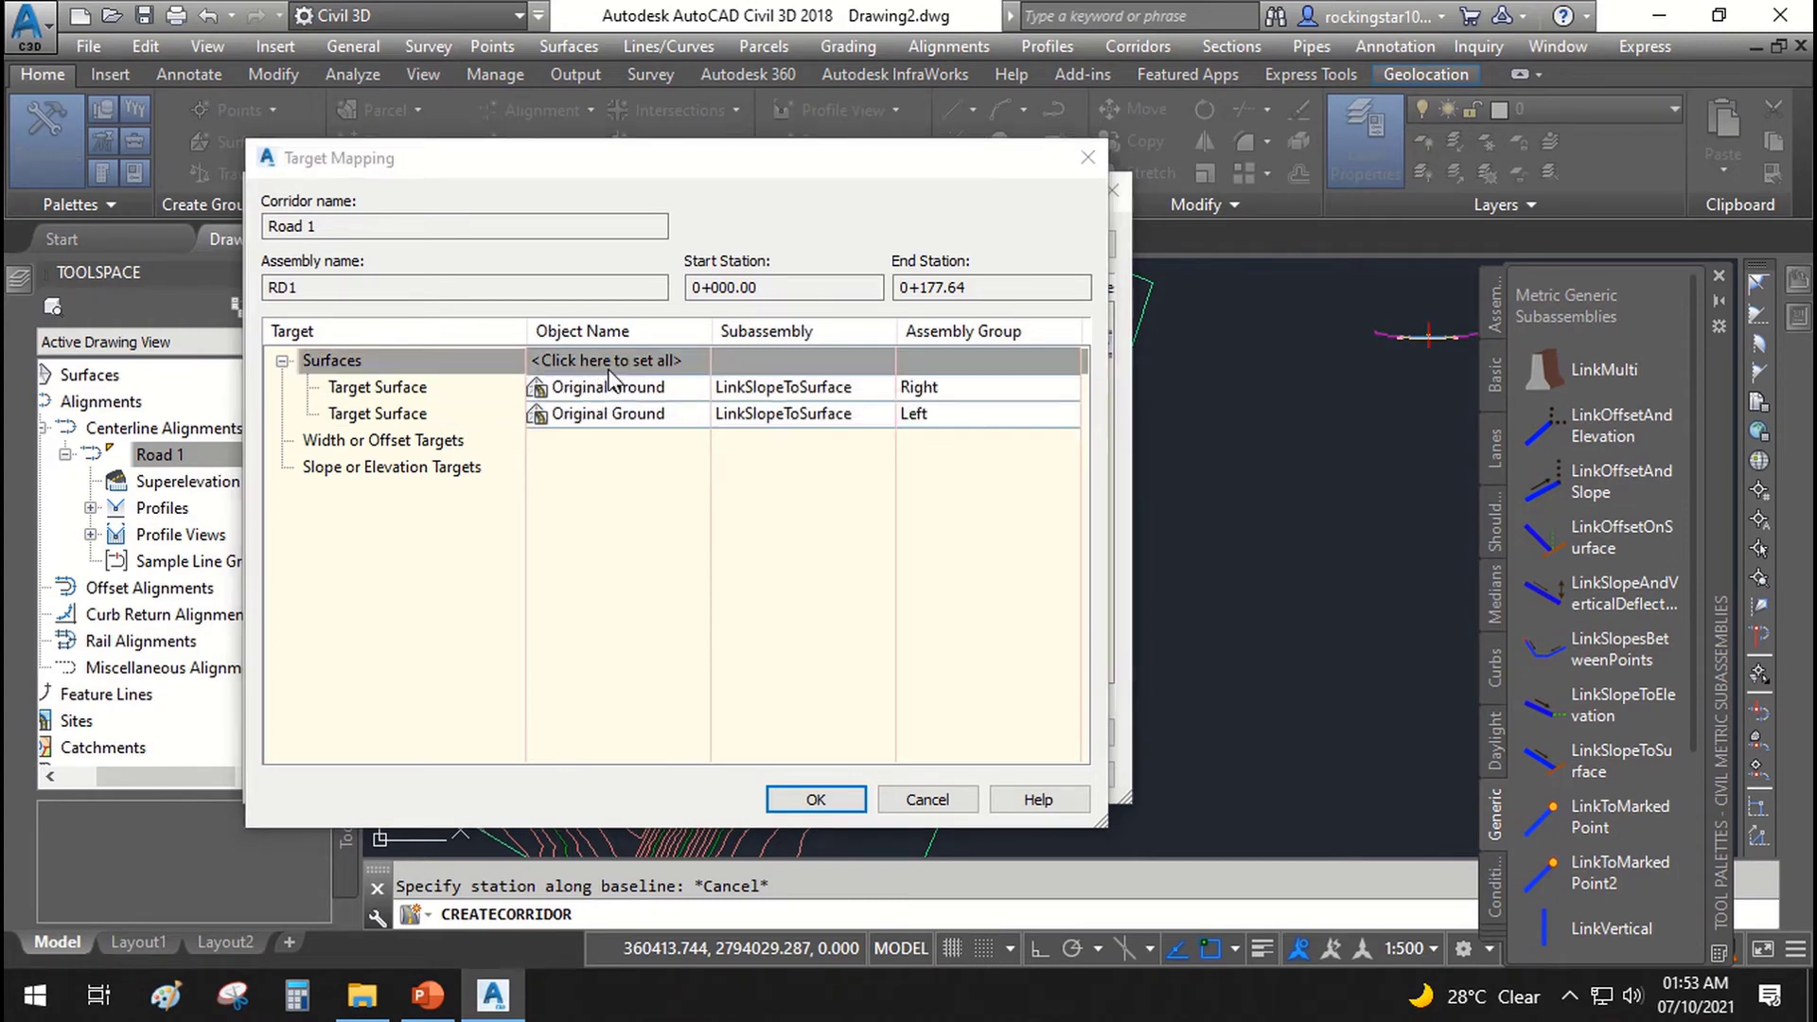
click(724, 415)
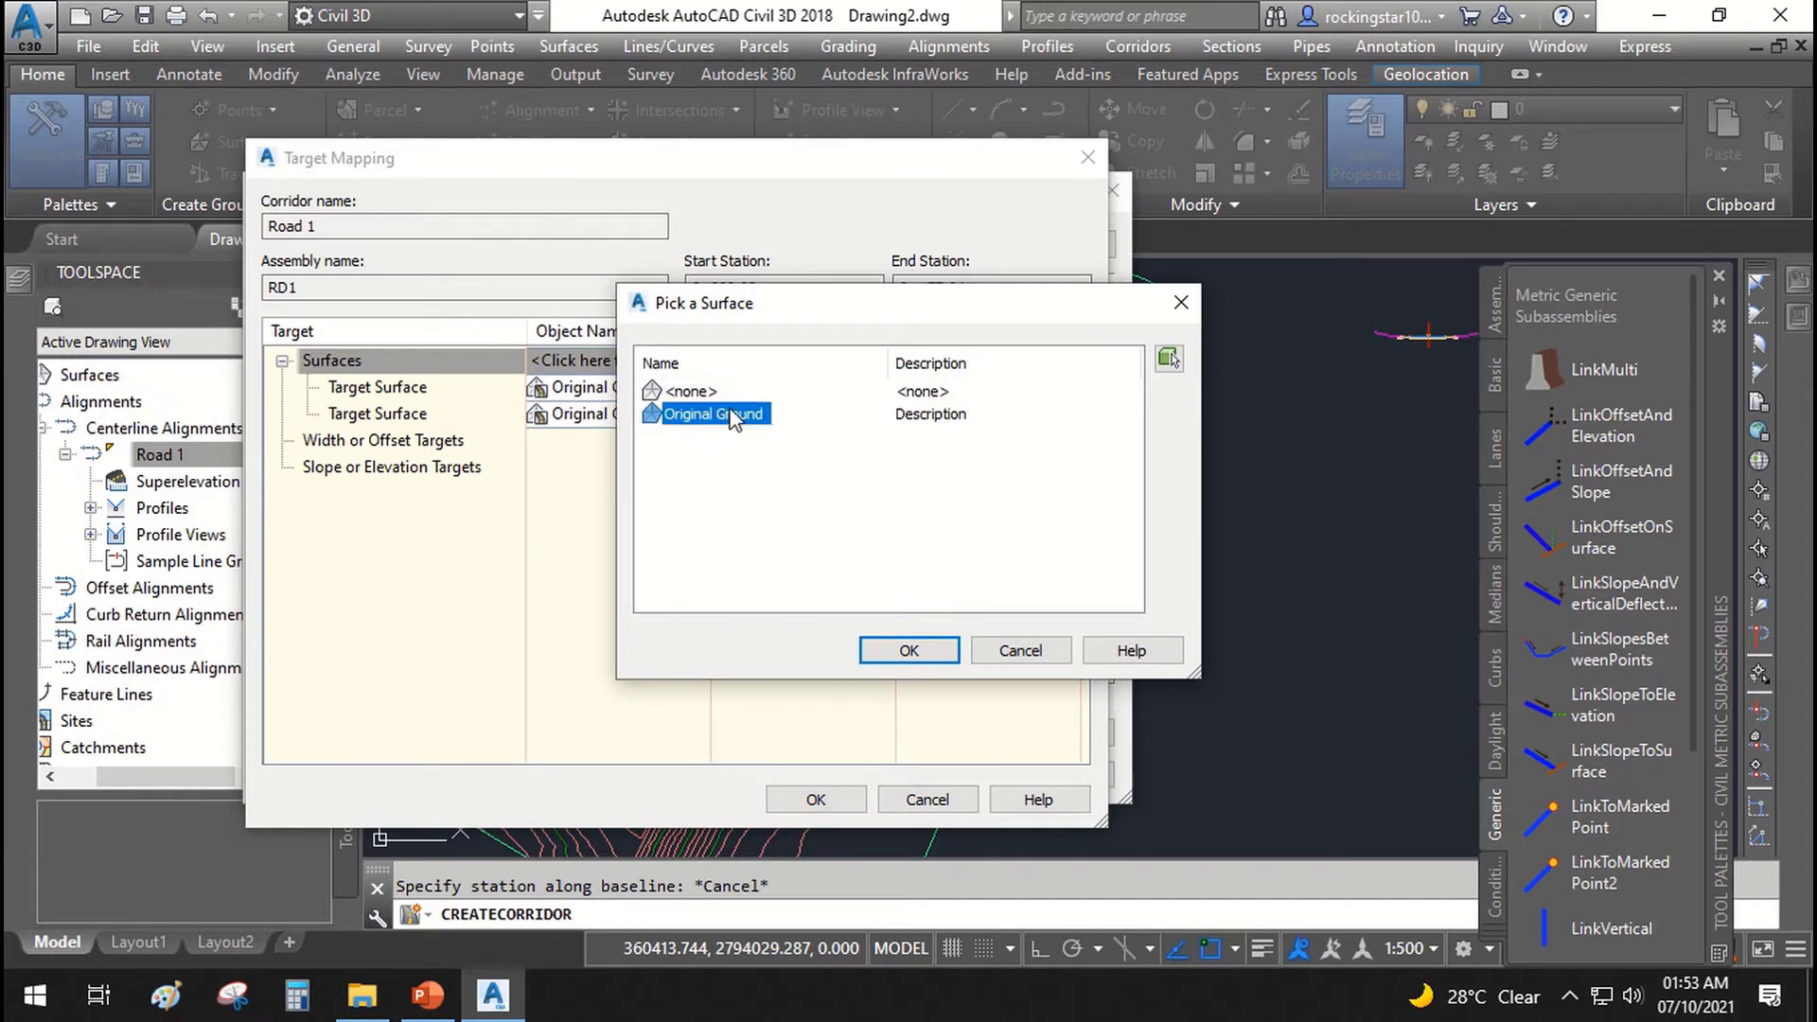
click(913, 650)
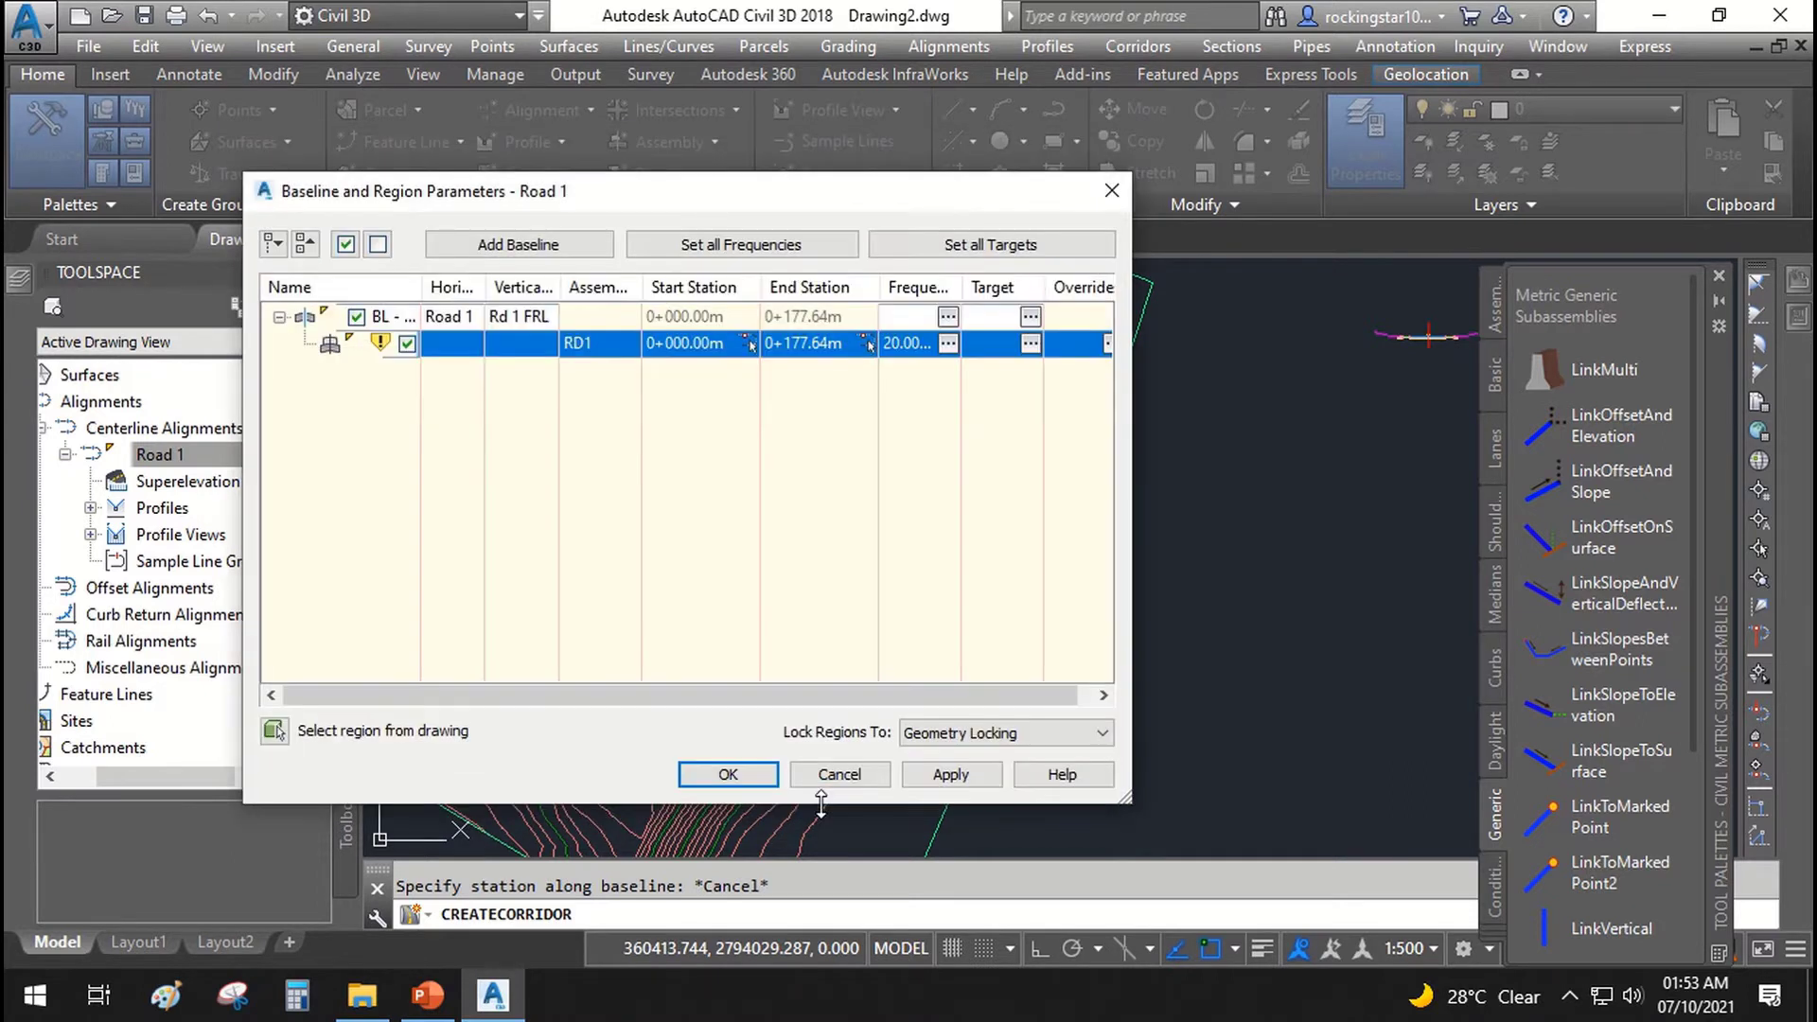
Step: Apply the baseline and region parameters, rebuild the corridor and finish creating it
click(943, 774)
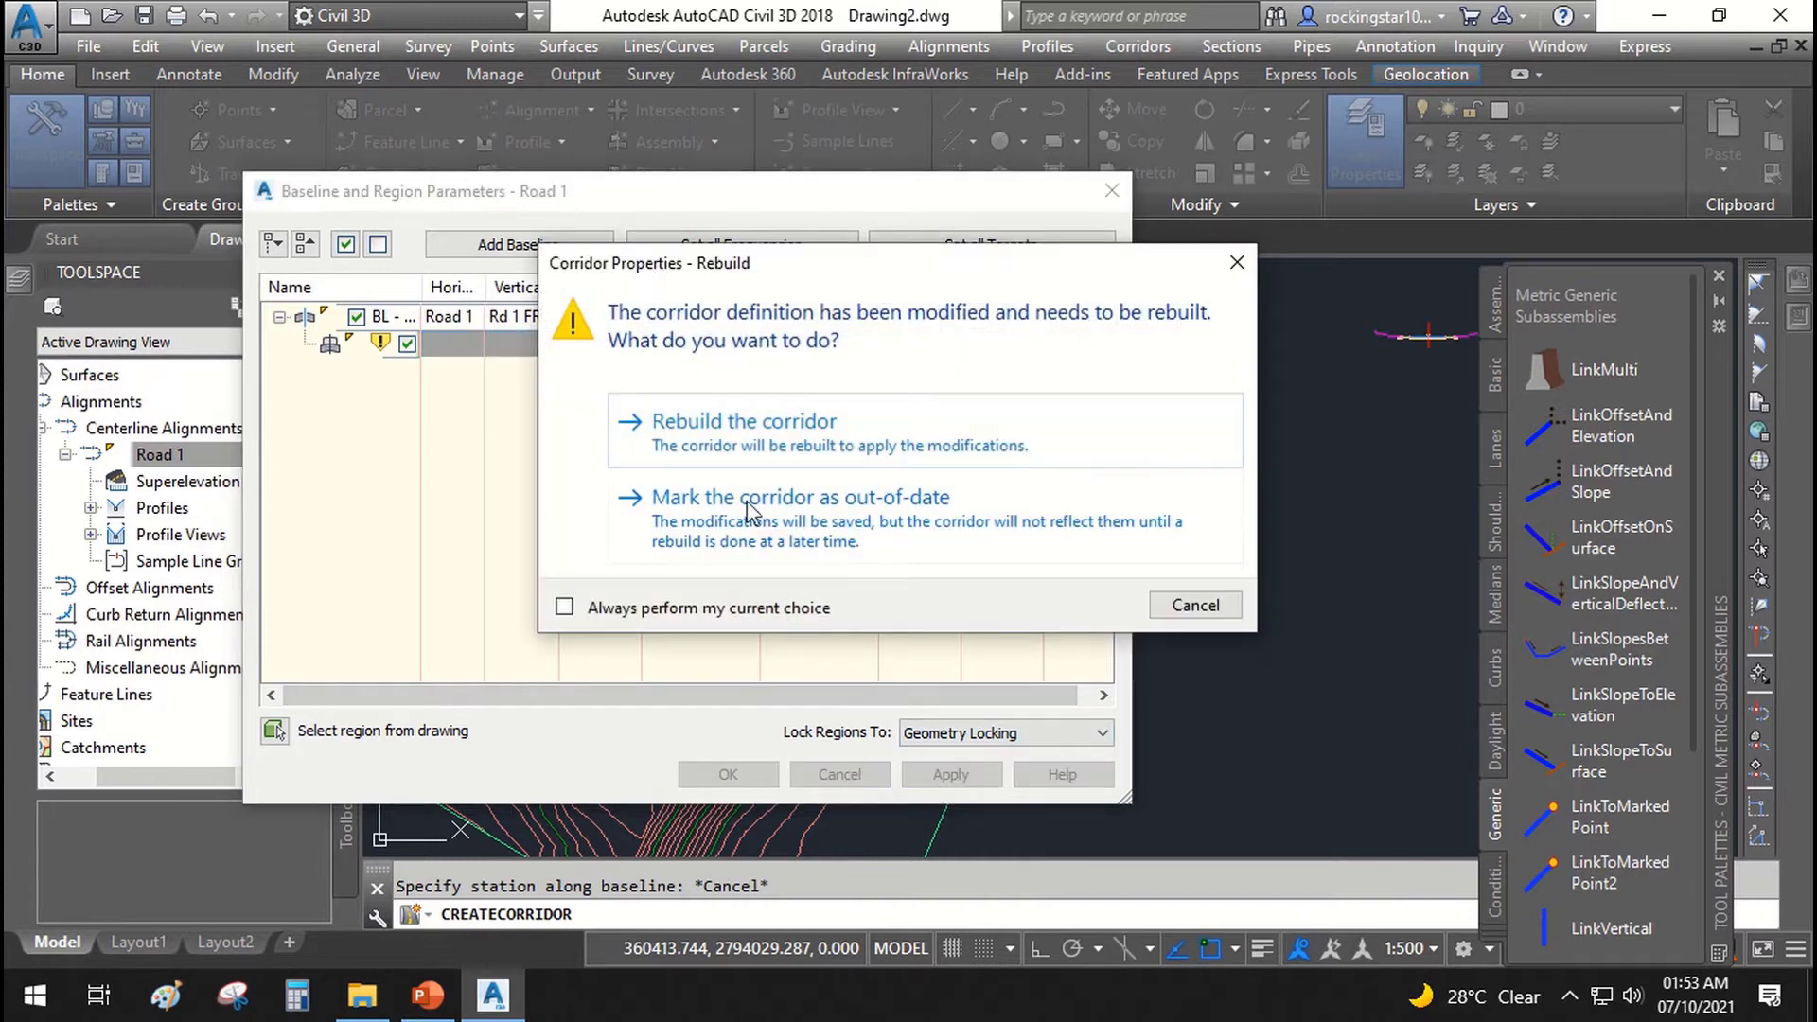
click(716, 437)
click(721, 772)
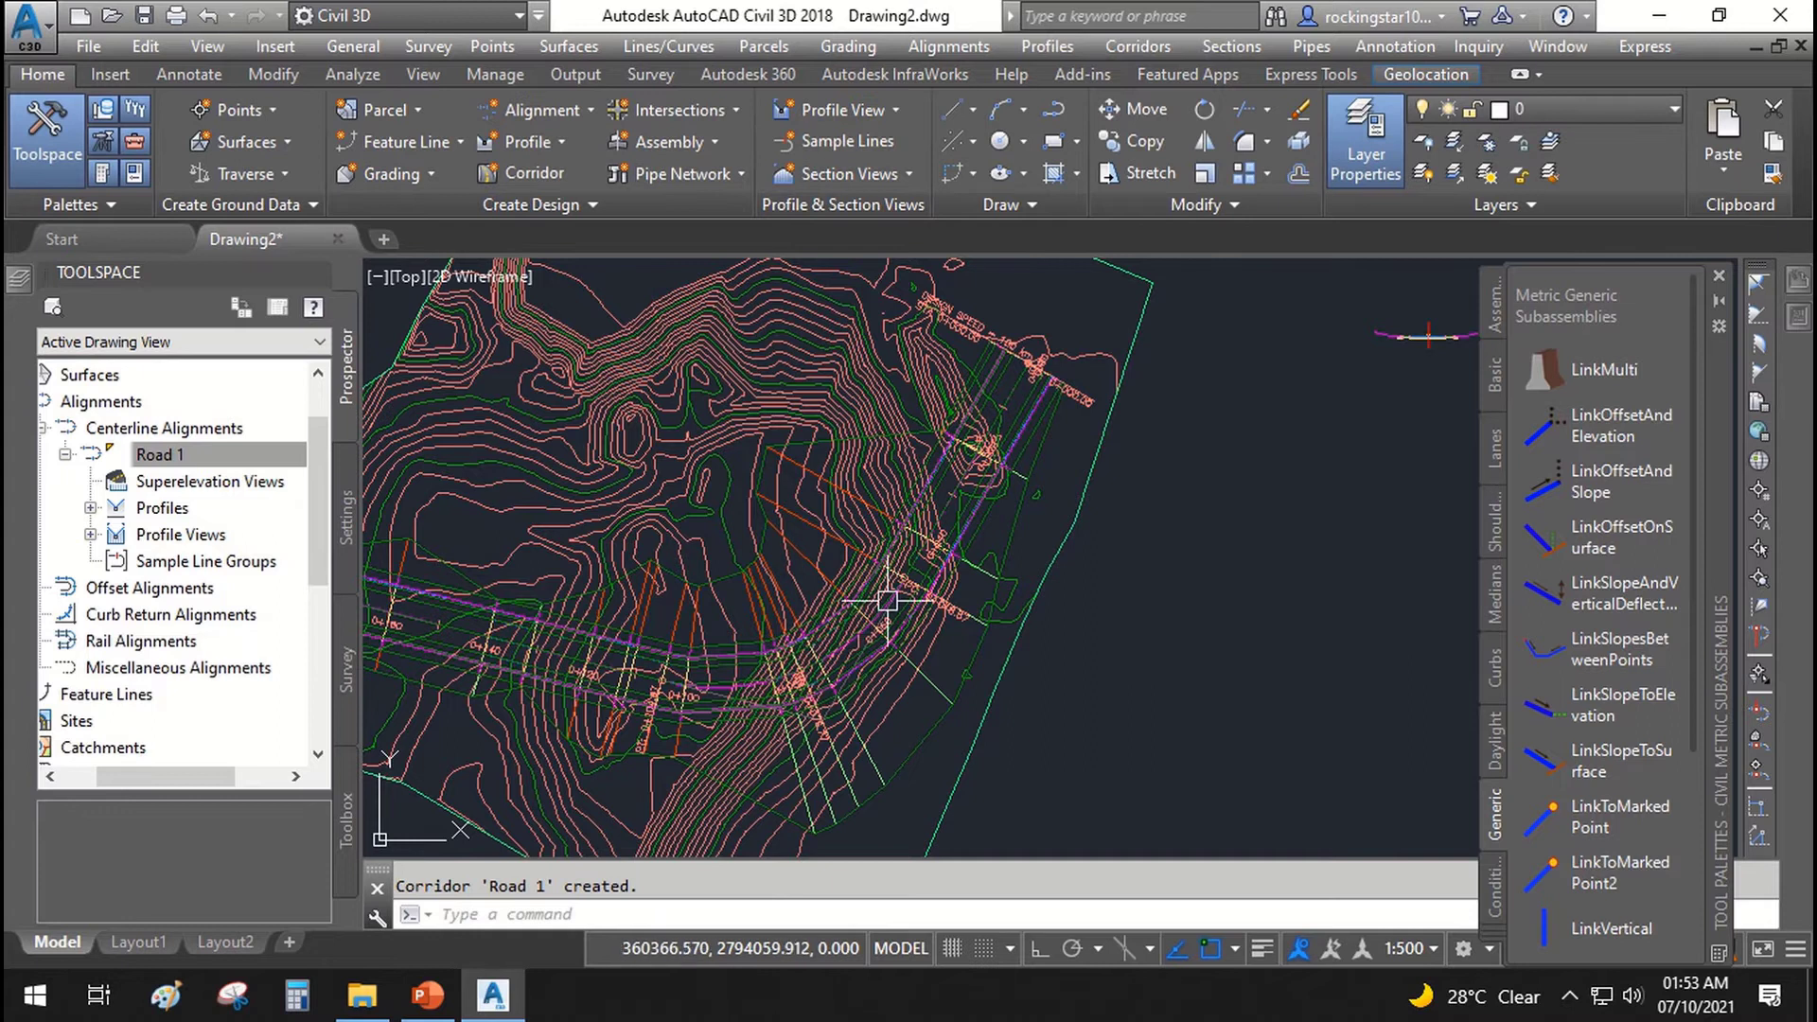
Step: Examine the Road 1 corridor in plan, then inspect its 3D shape from several angles in Object Viewer and close the viewer
scroll(884, 600, down, 3)
scroll(606, 596, up, 5)
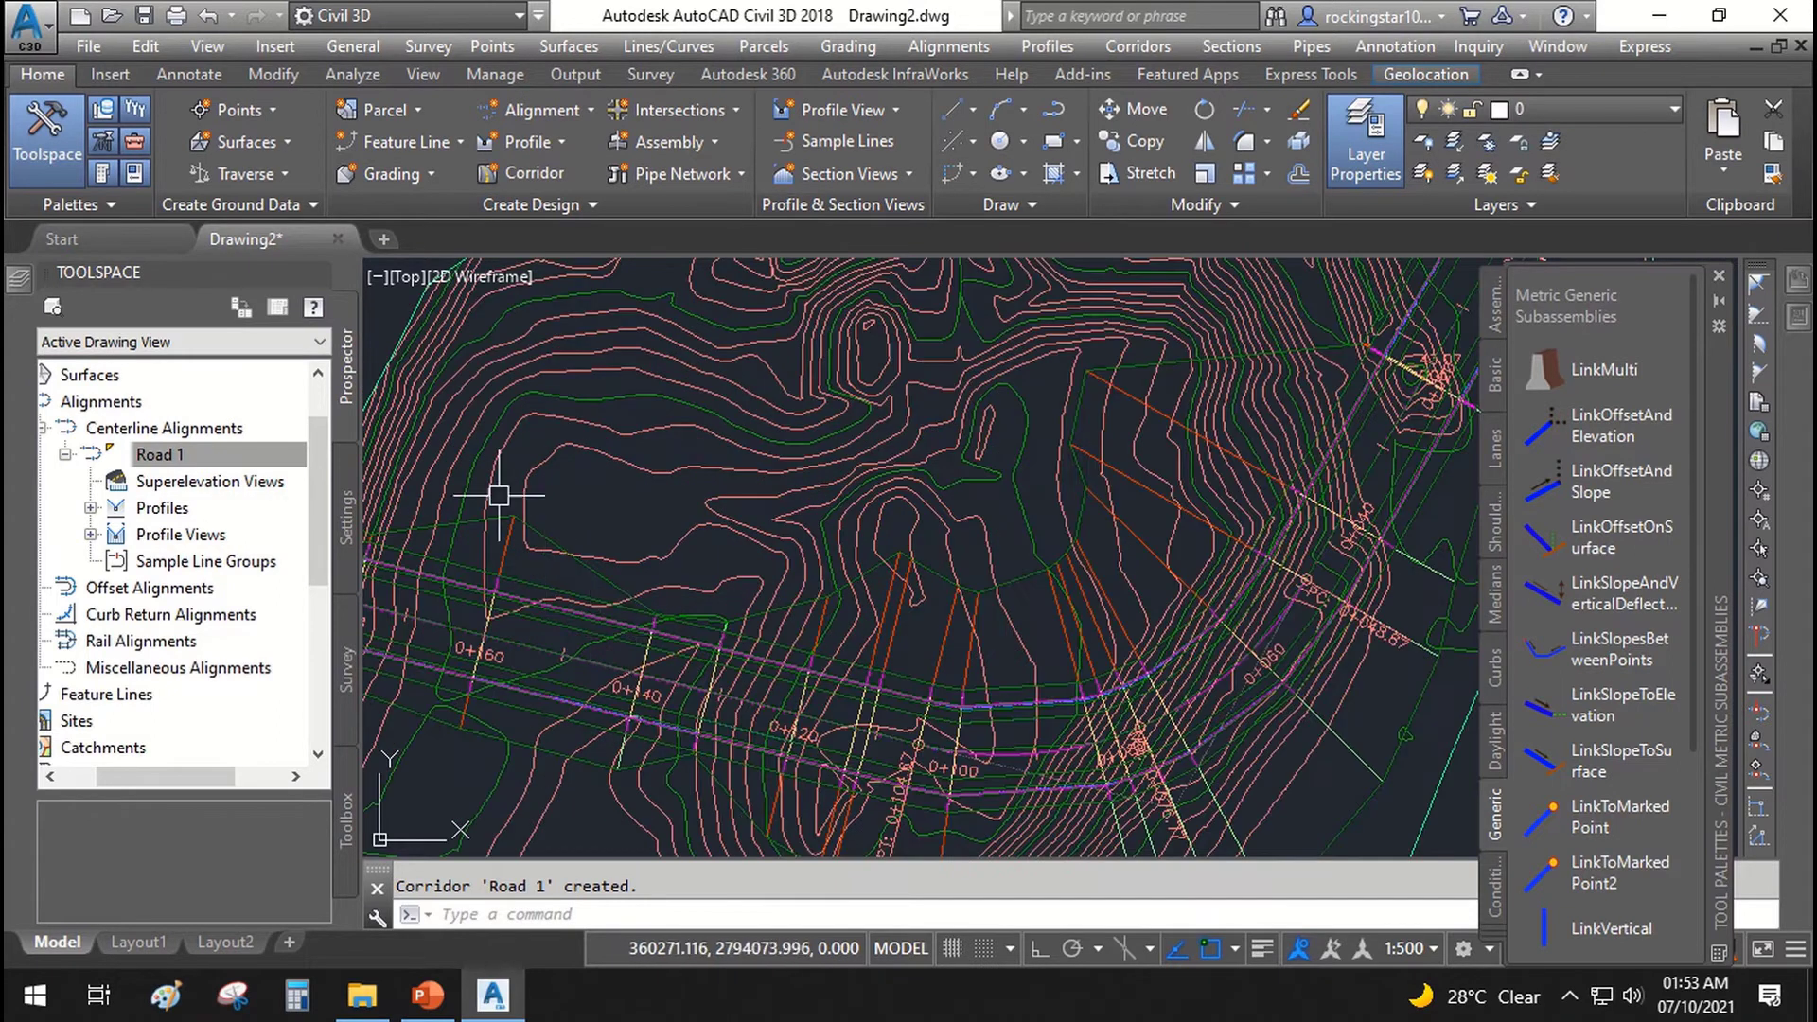
scroll(710, 661, down, 4)
scroll(836, 576, up, 2)
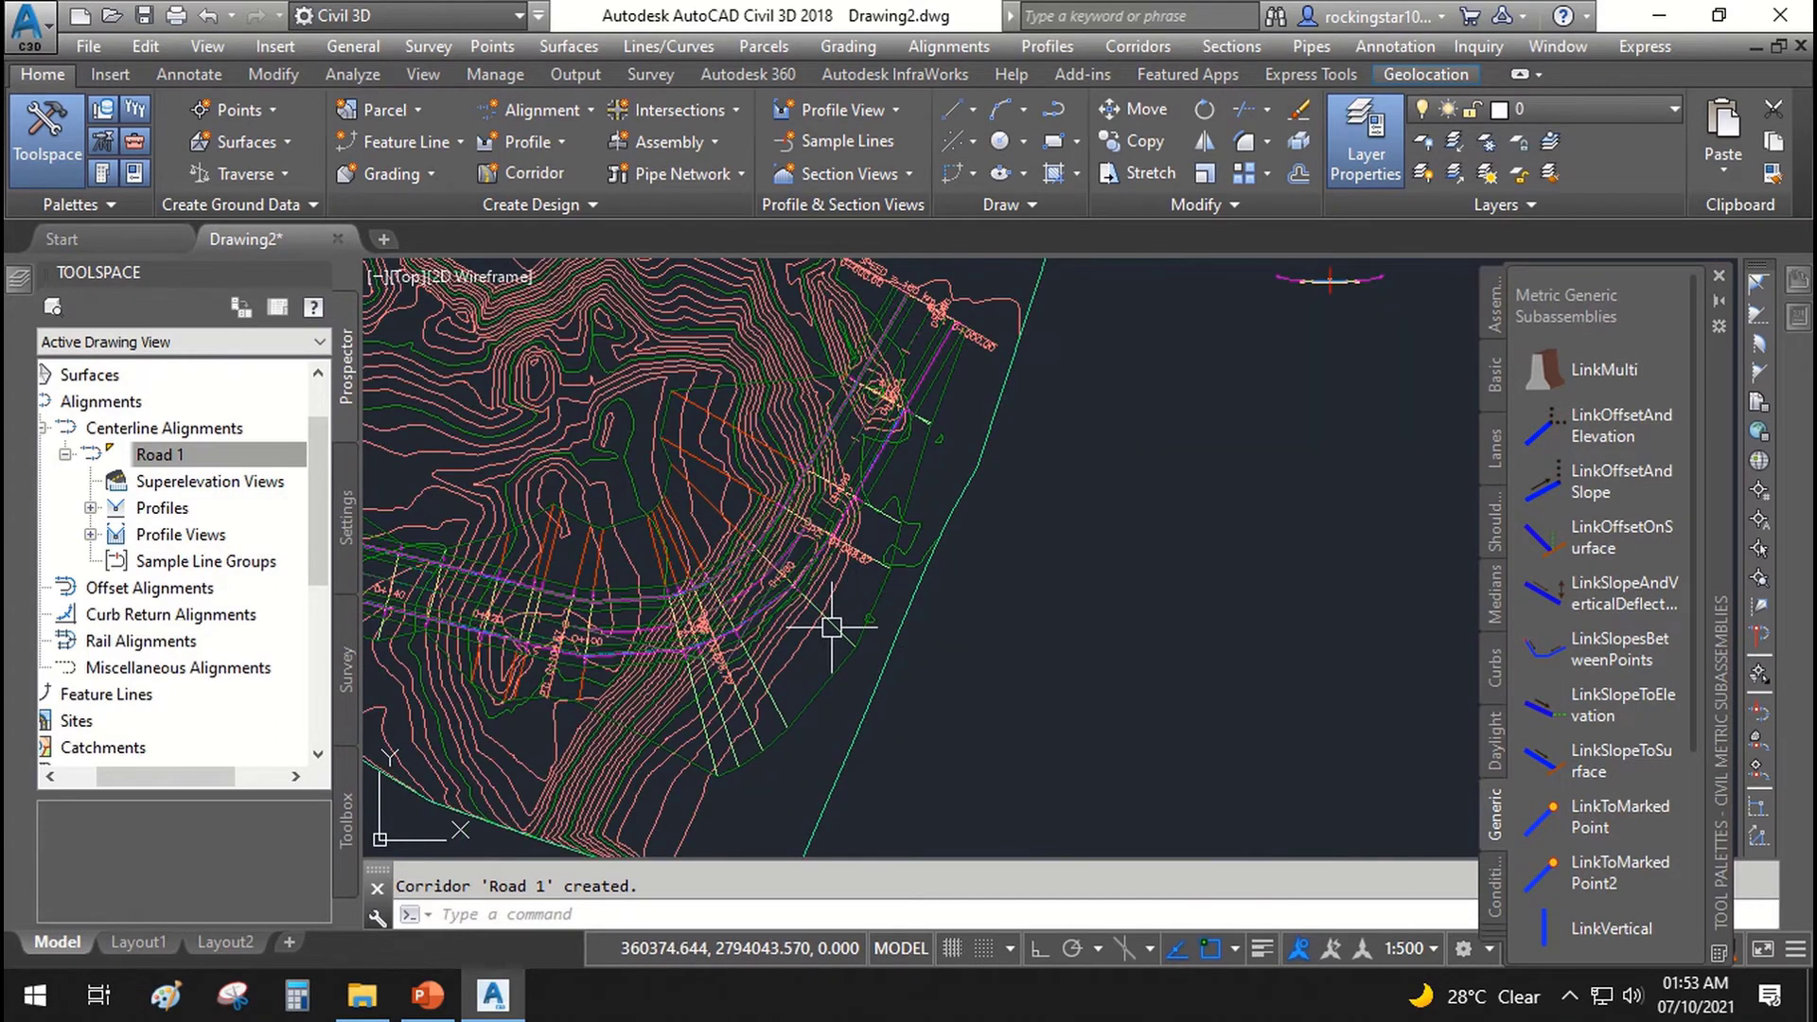
click(832, 616)
right_click(711, 390)
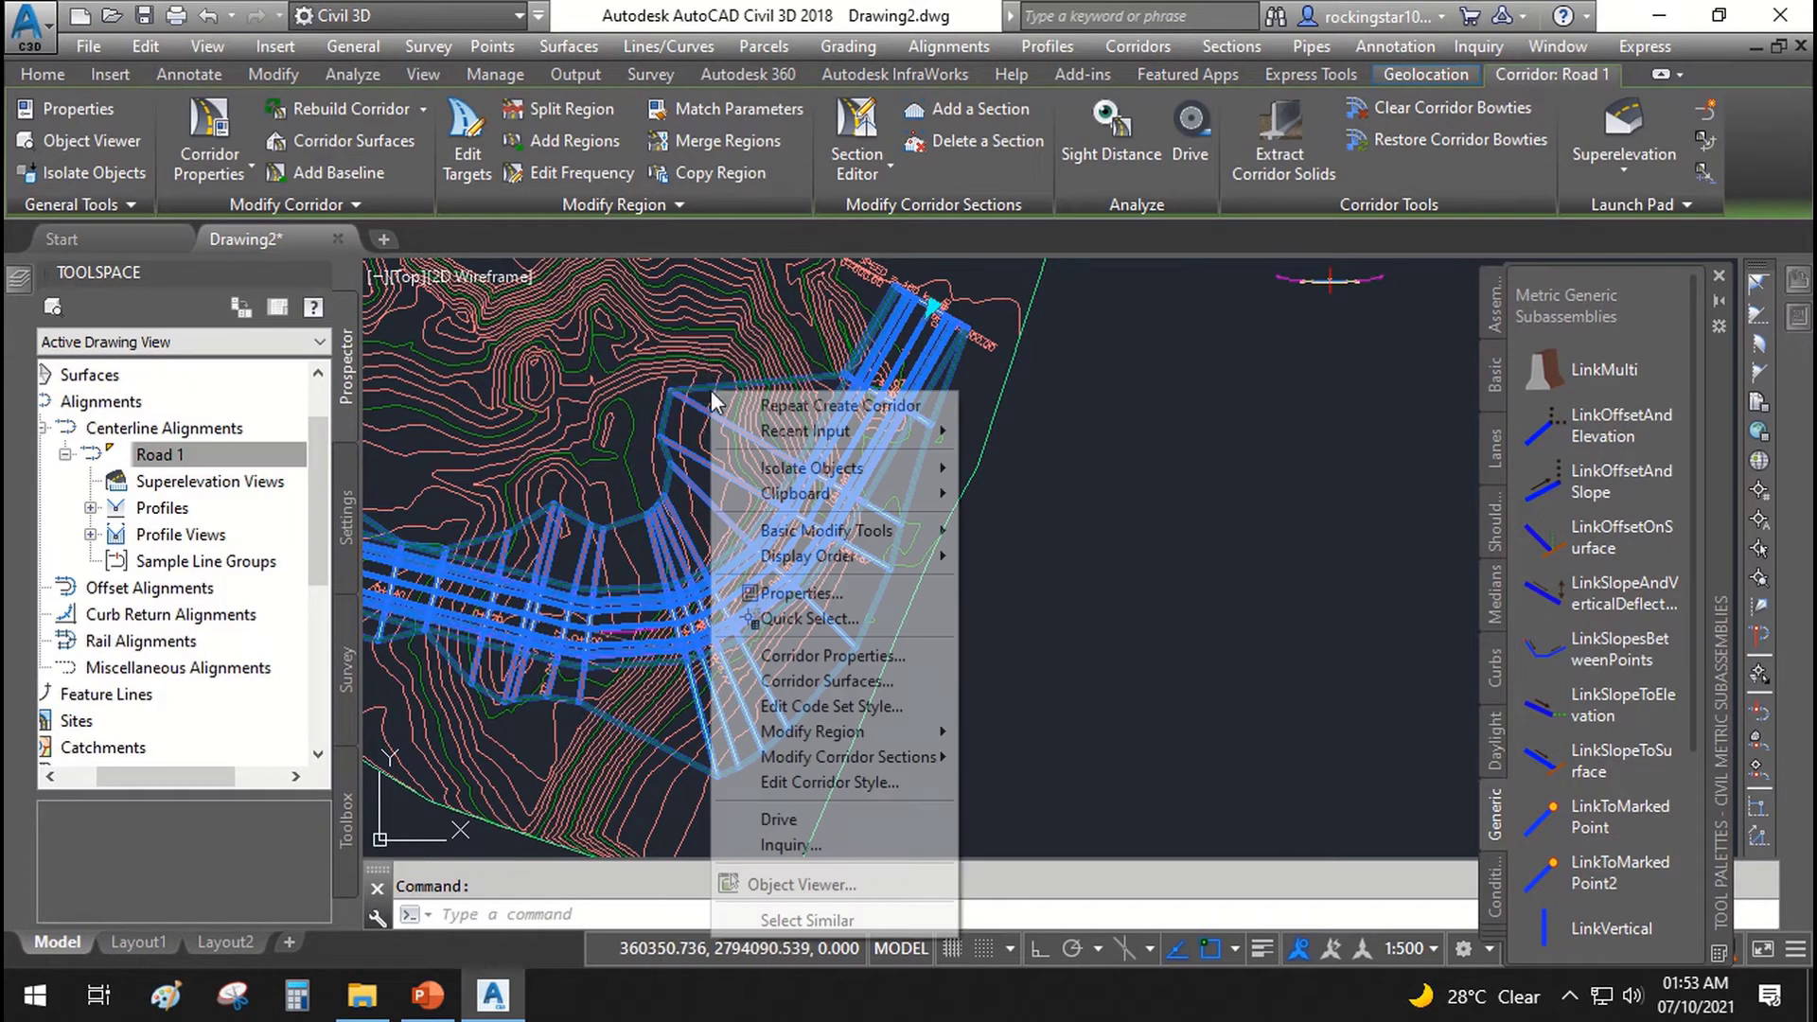
click(875, 882)
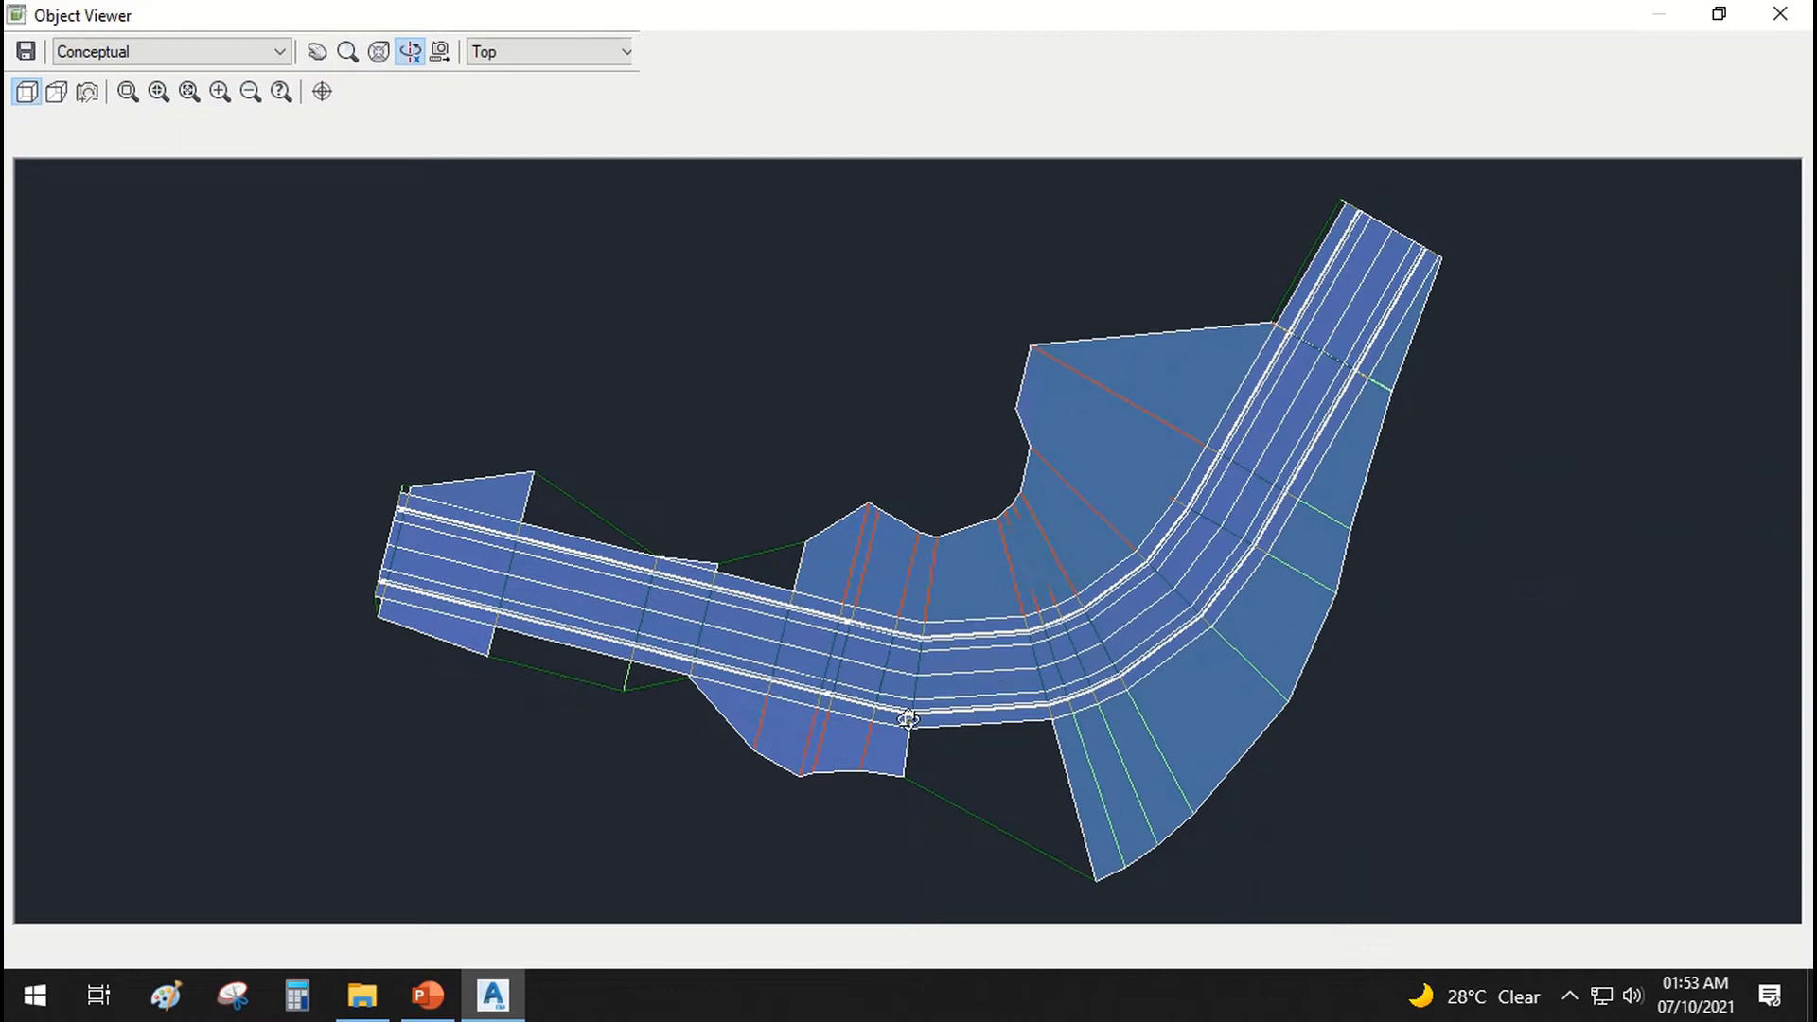
drag(911, 829, 831, 447)
drag(908, 370, 829, 382)
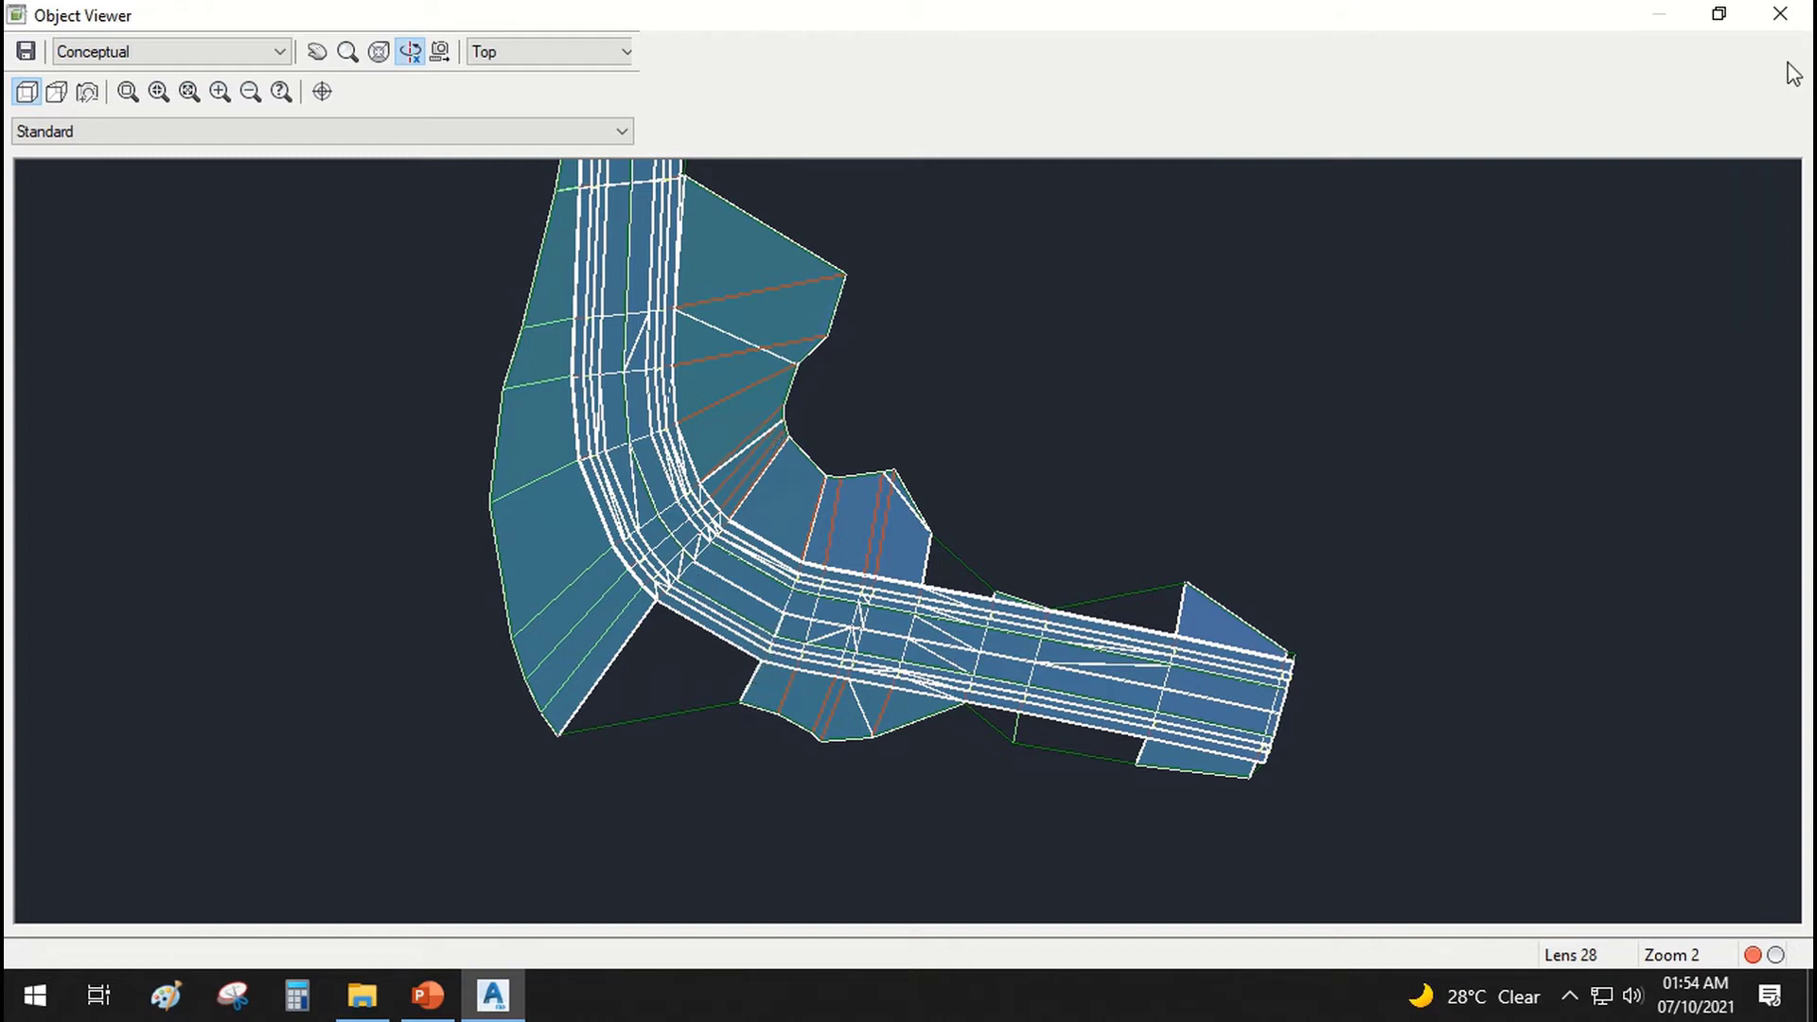
click(1780, 13)
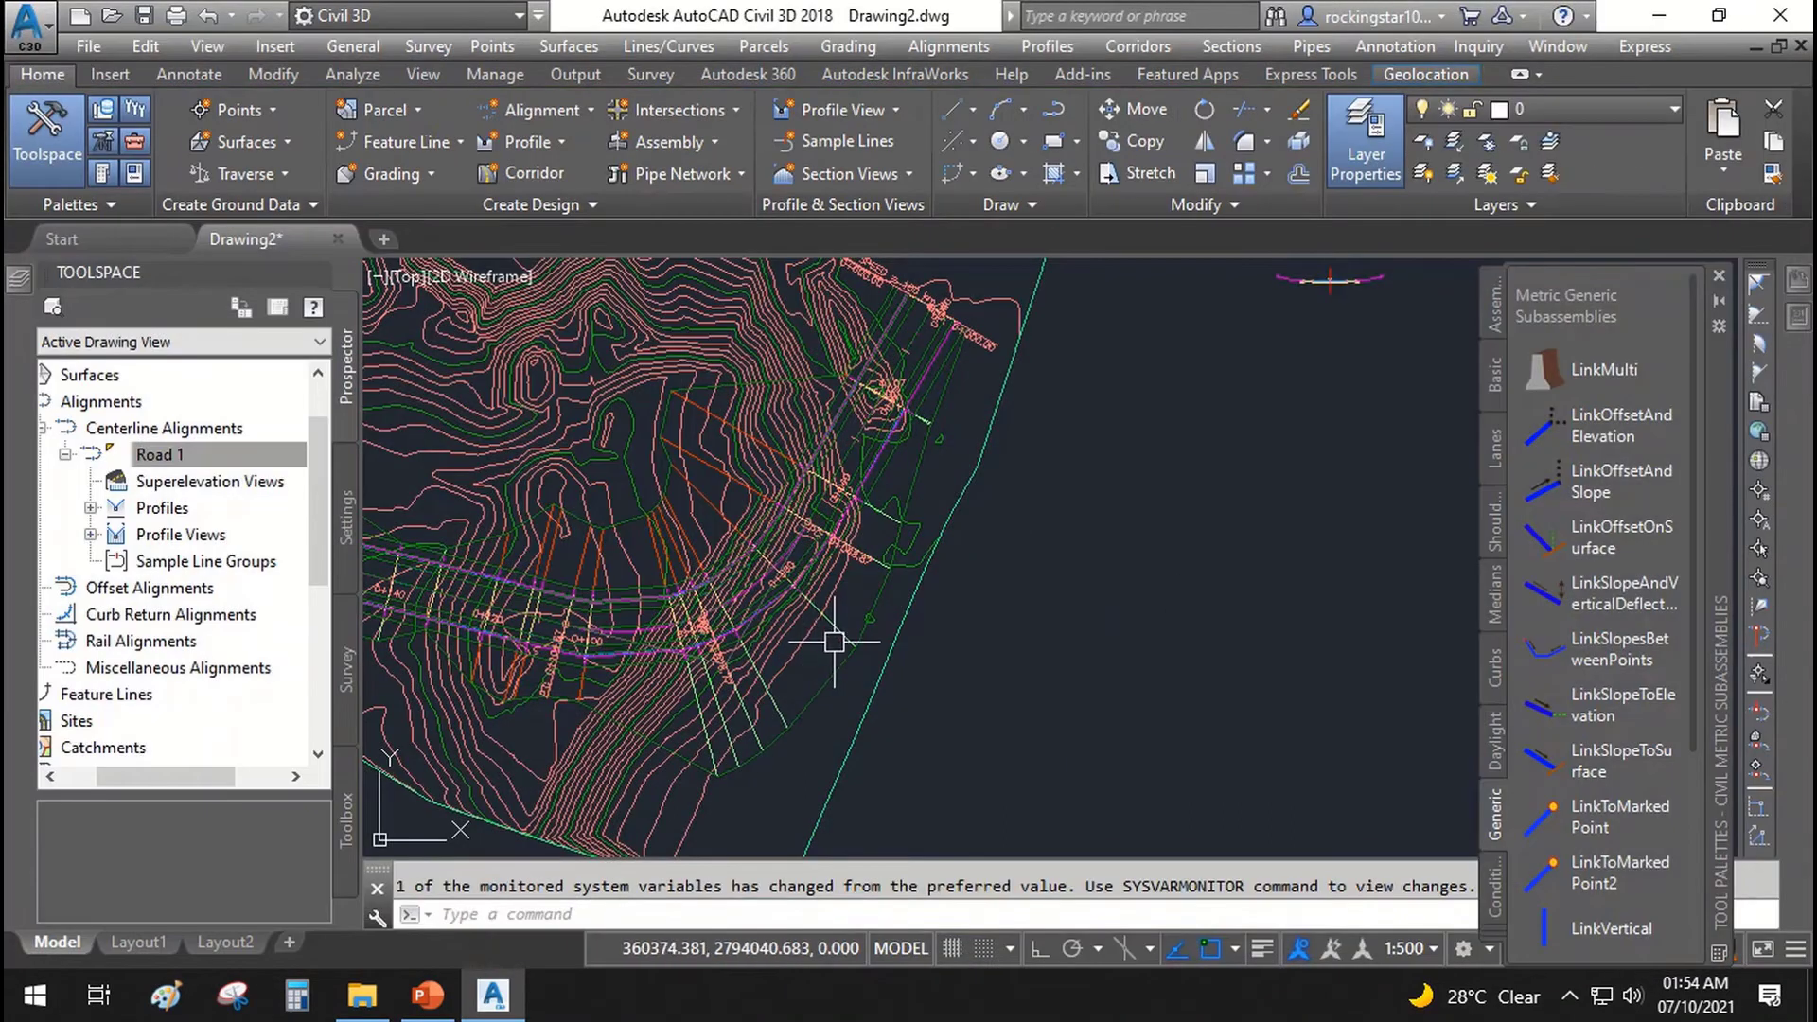
Step: In the corridor's baseline assembly frequencies, set the spacing along tangents and the curve increment to 1 m
click(827, 635)
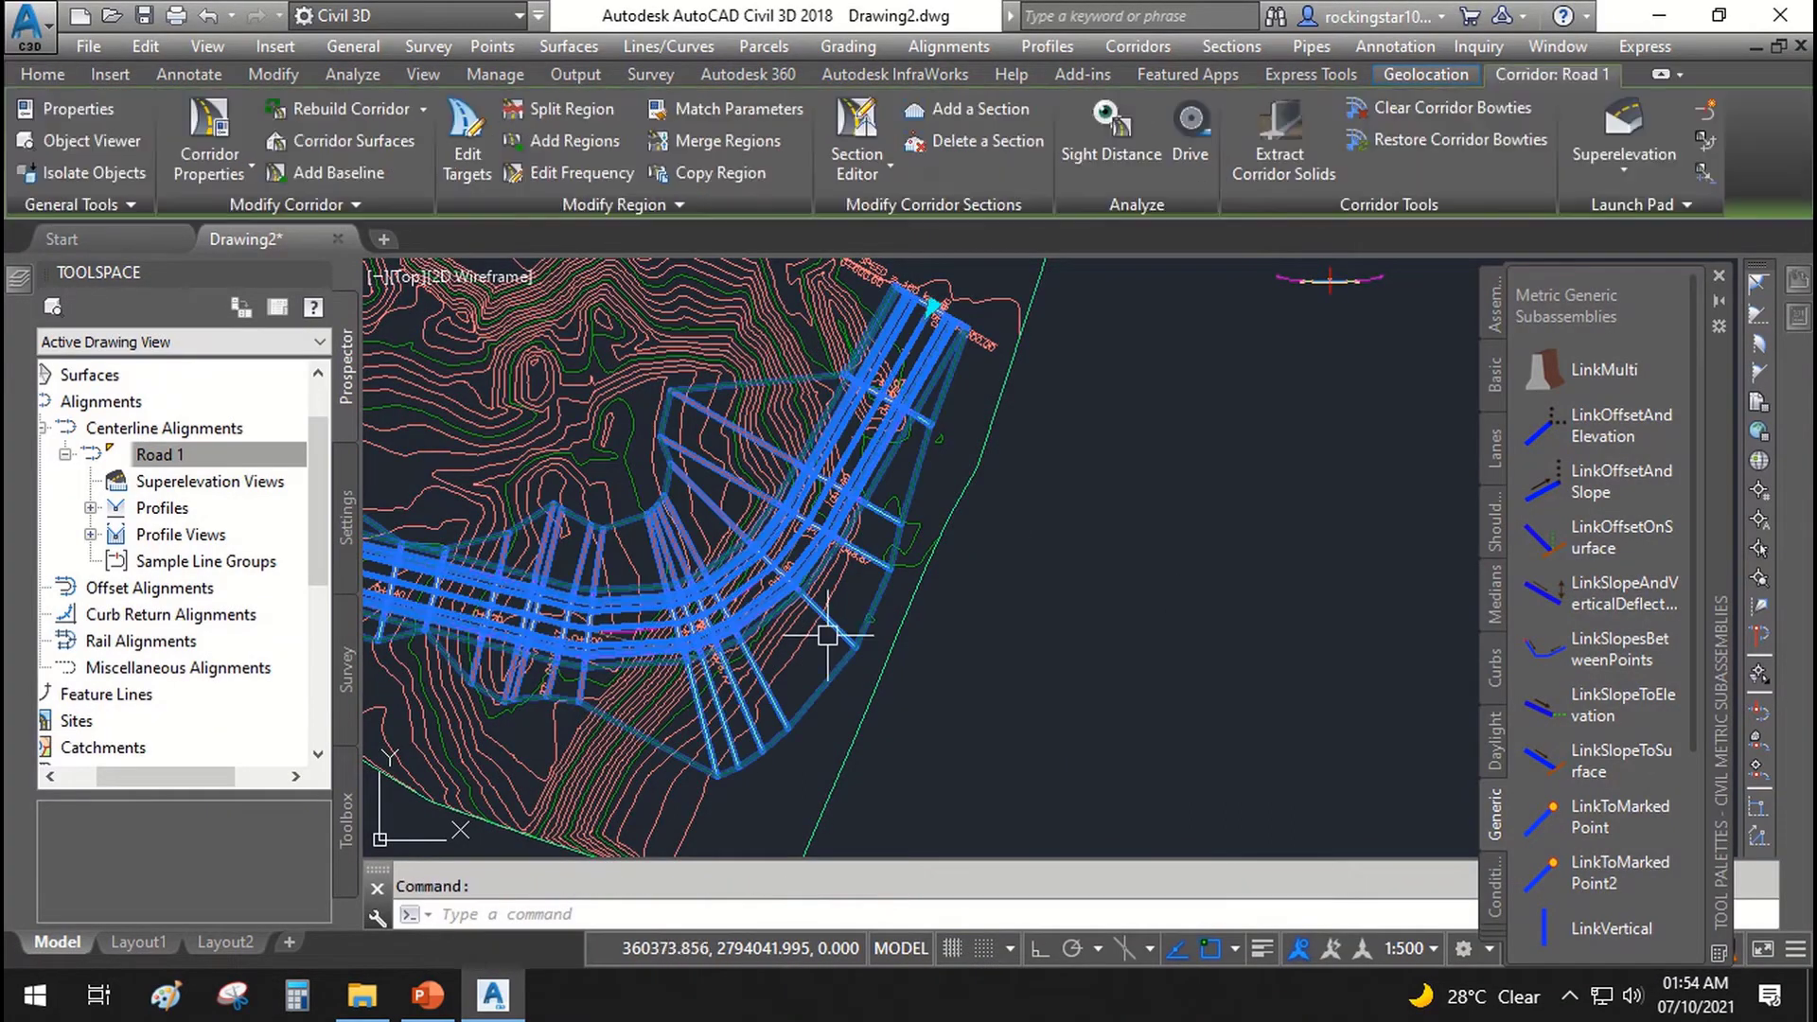
right_click(752, 557)
click(851, 272)
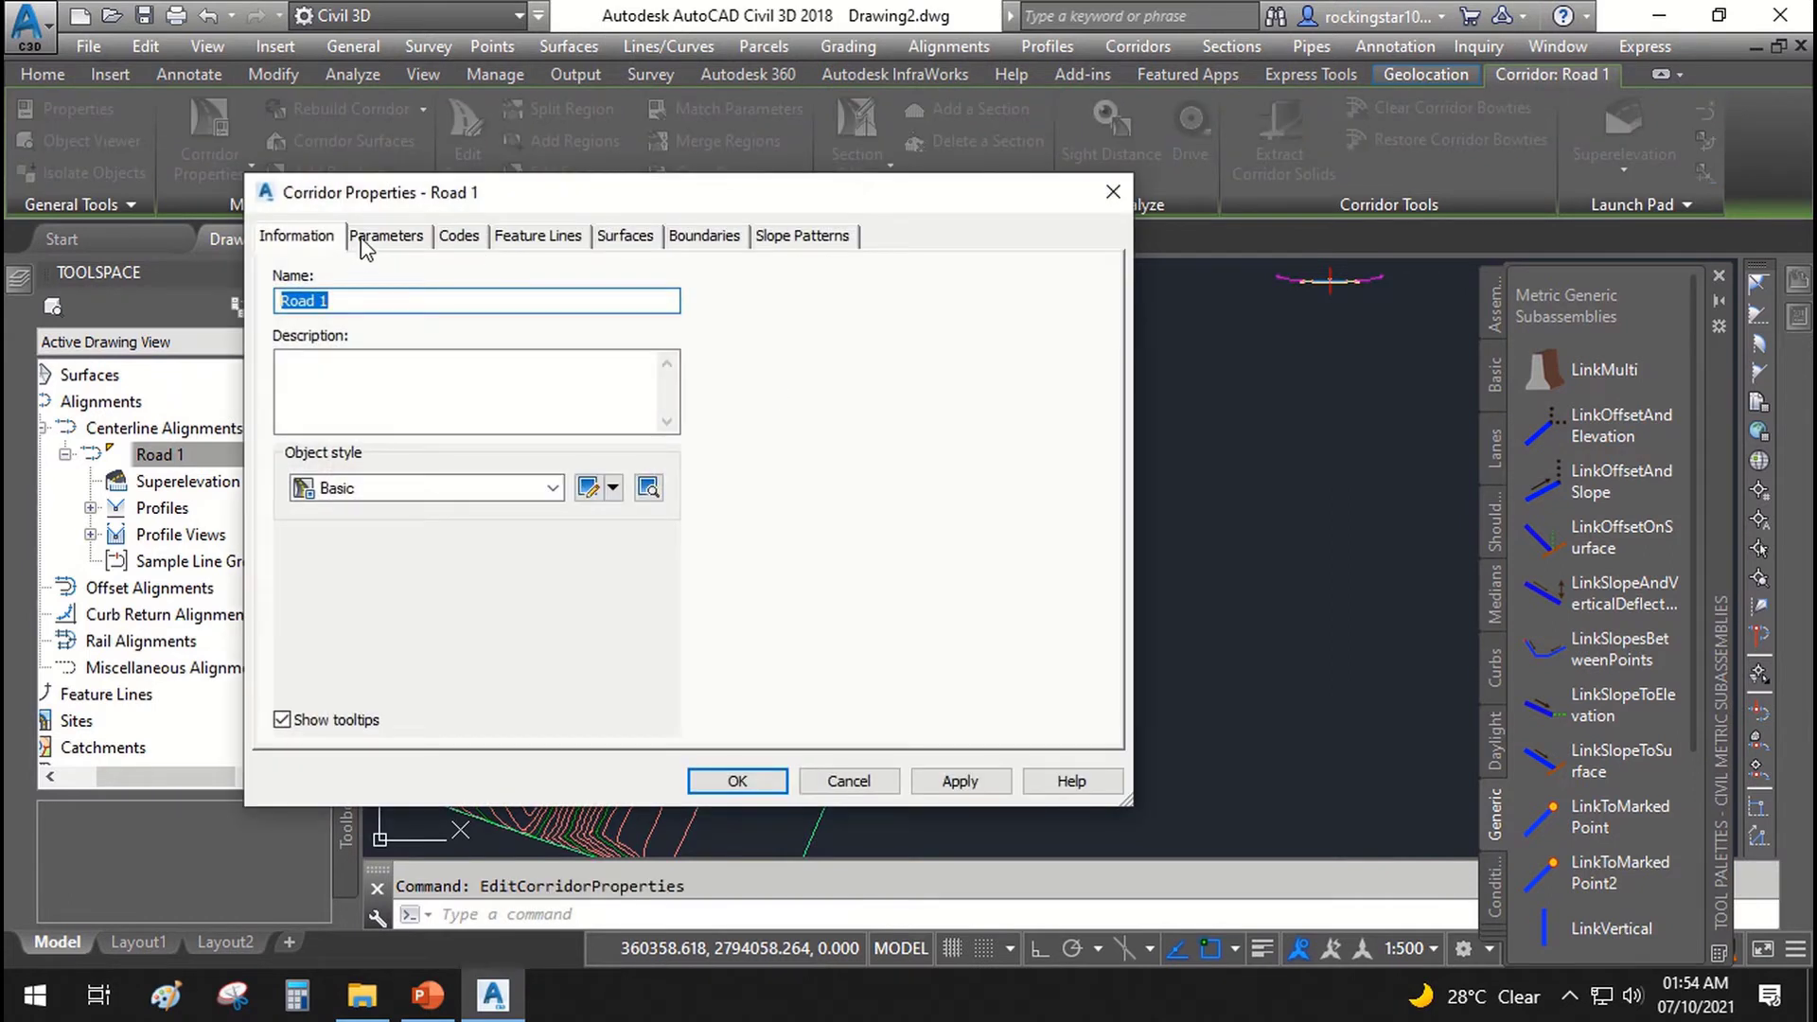
click(365, 241)
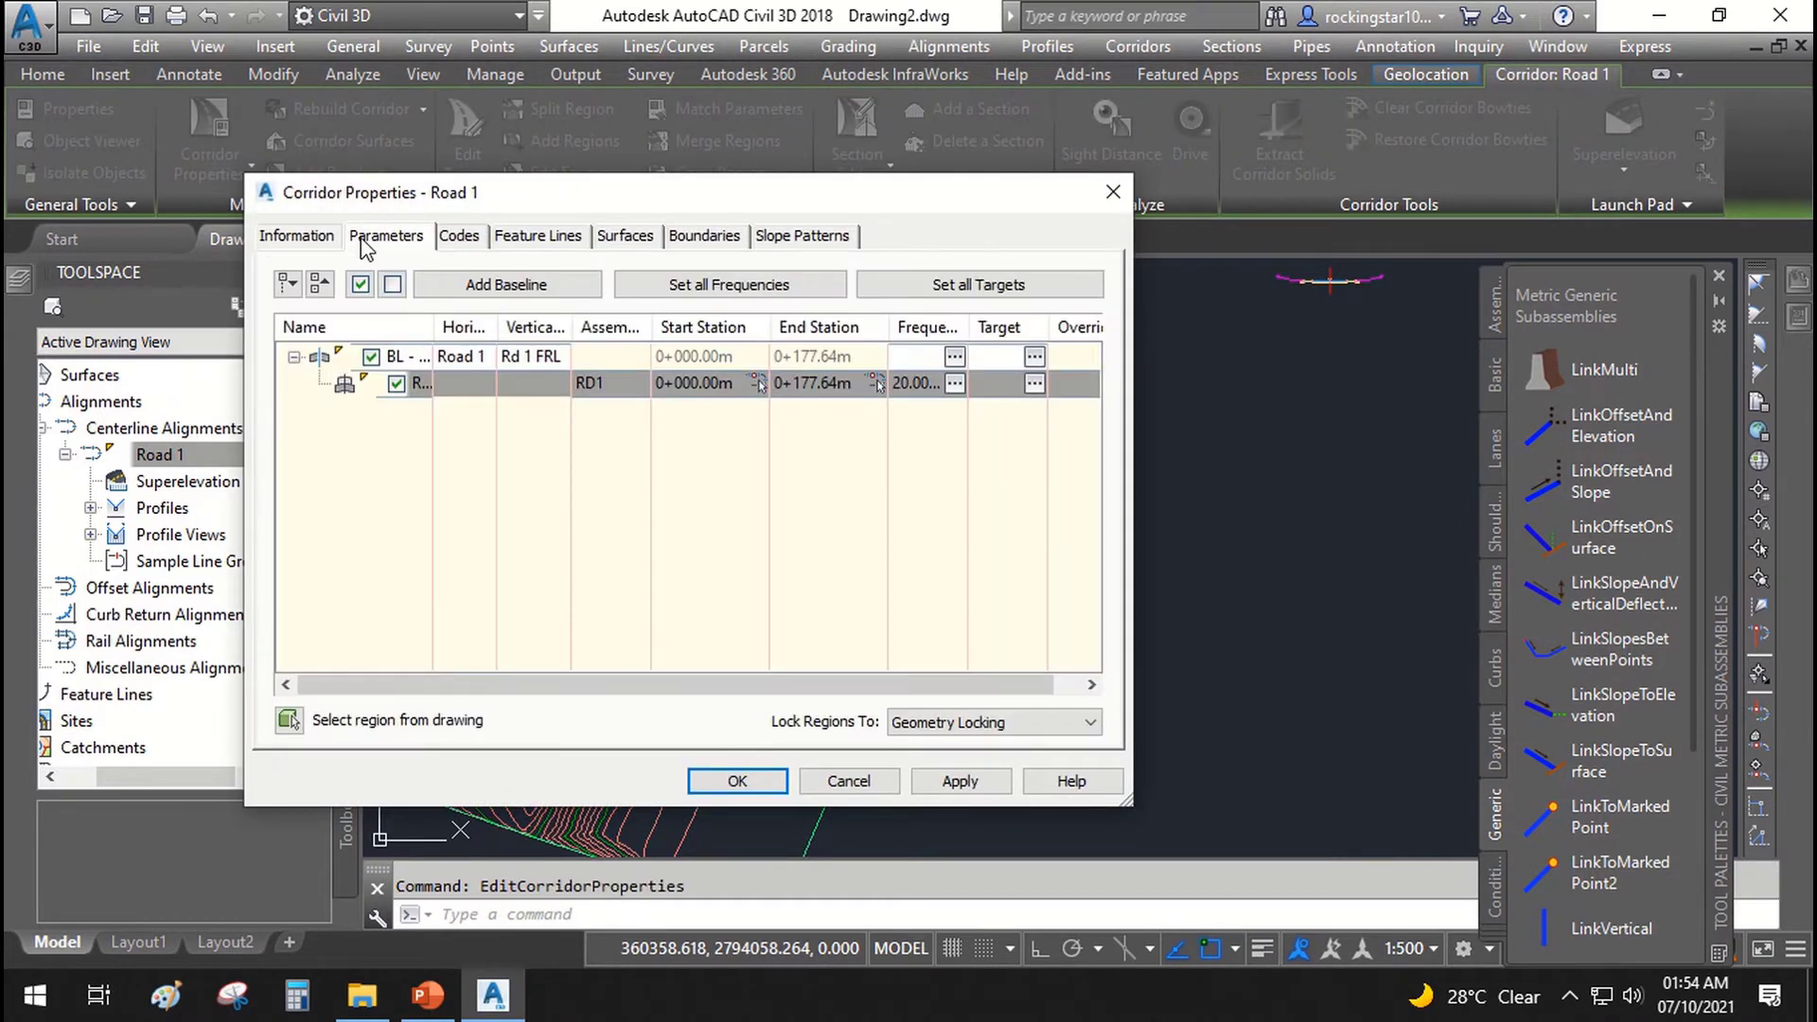
click(955, 357)
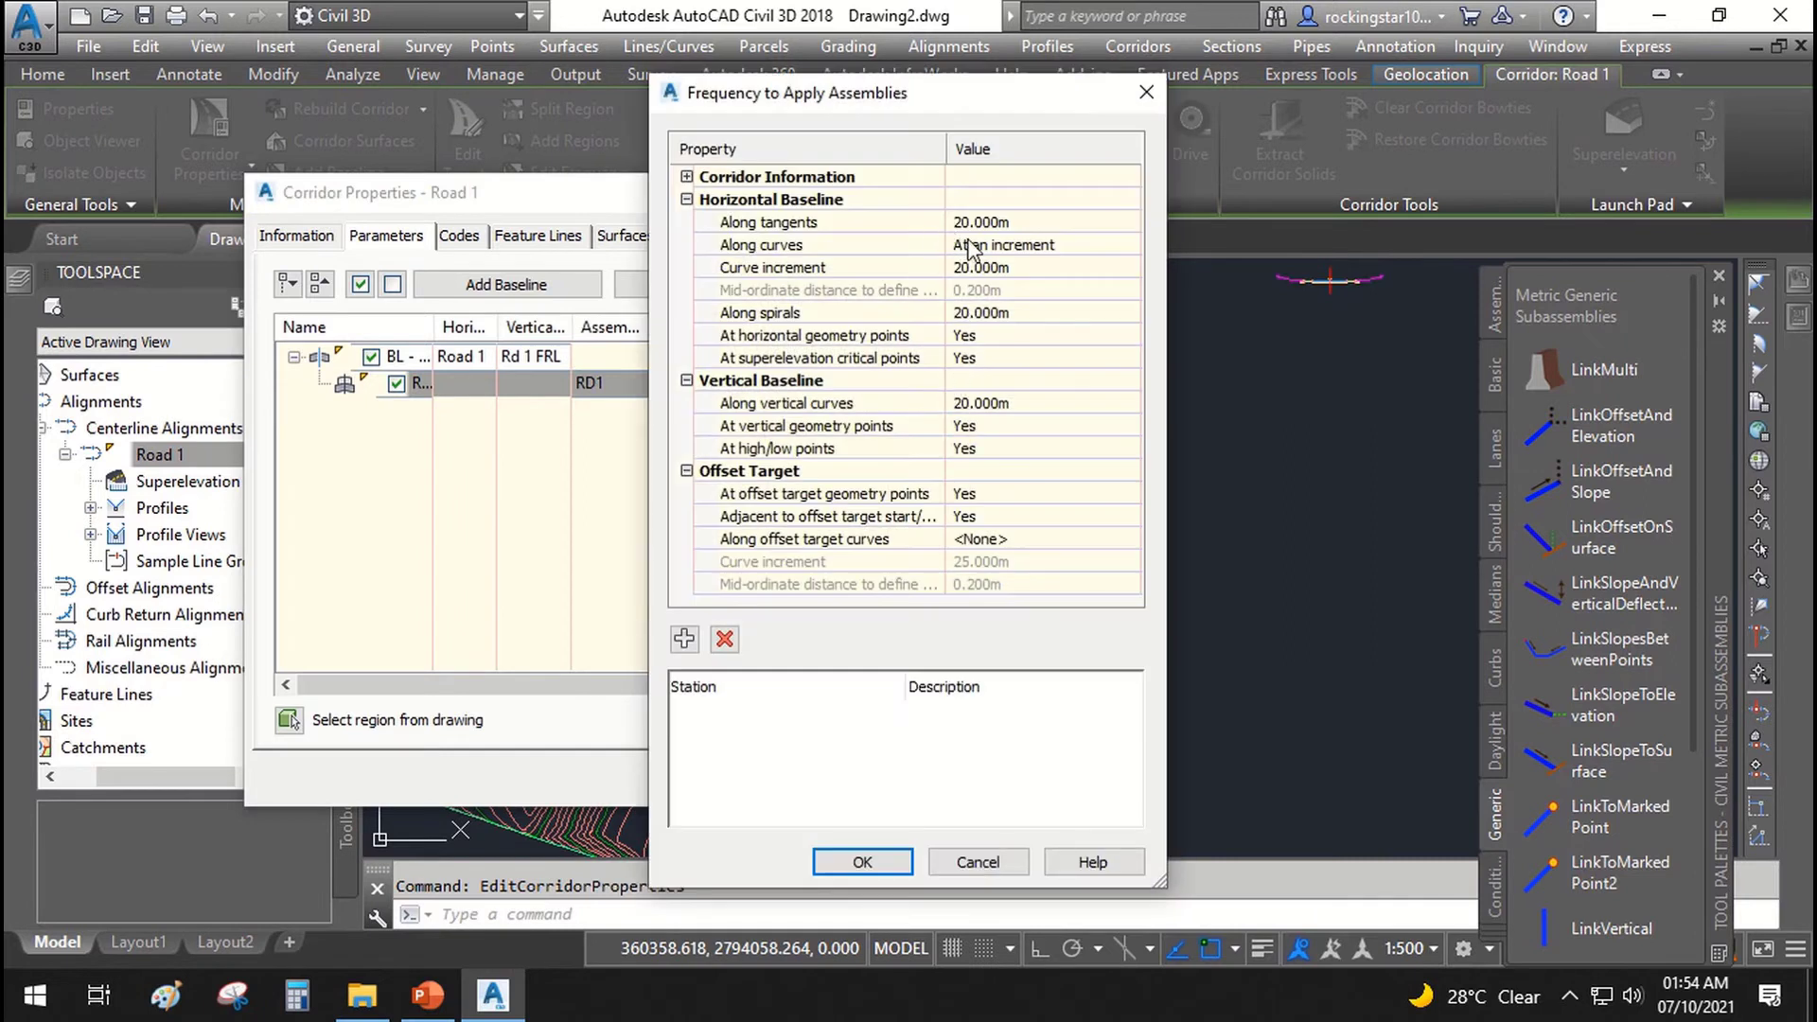
click(1003, 224)
text(1)
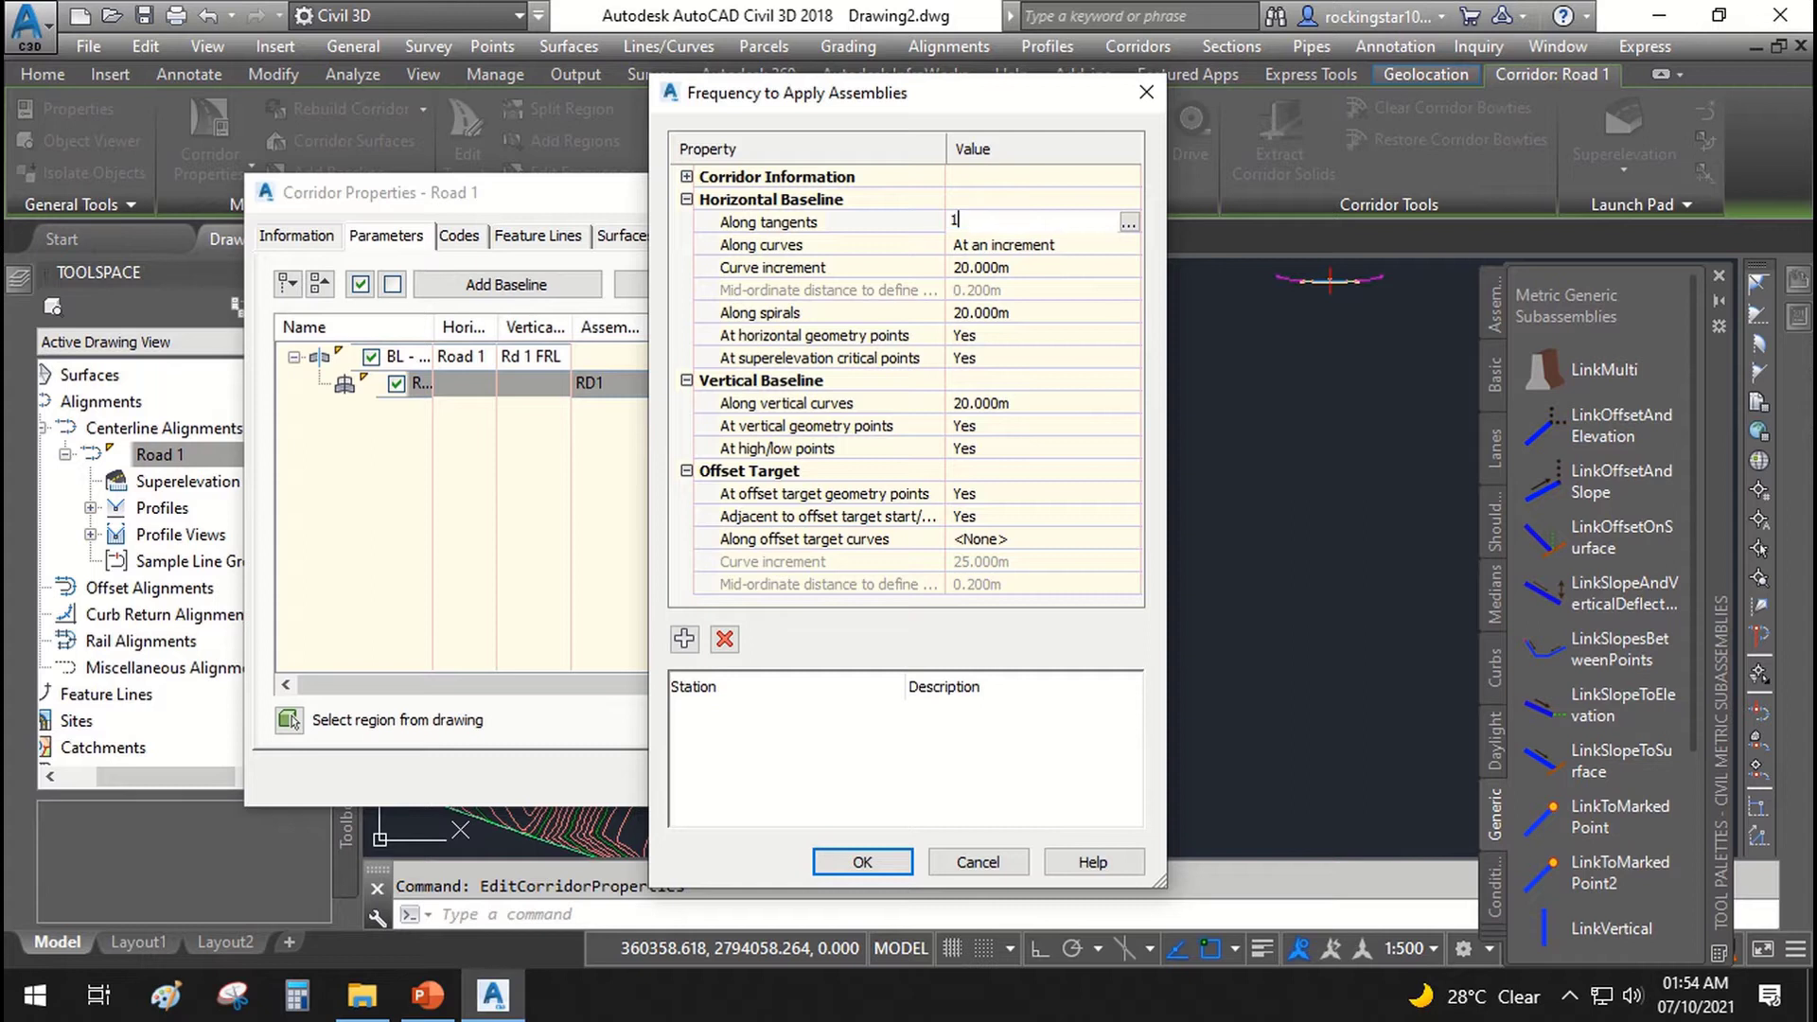
key(Return)
click(1000, 268)
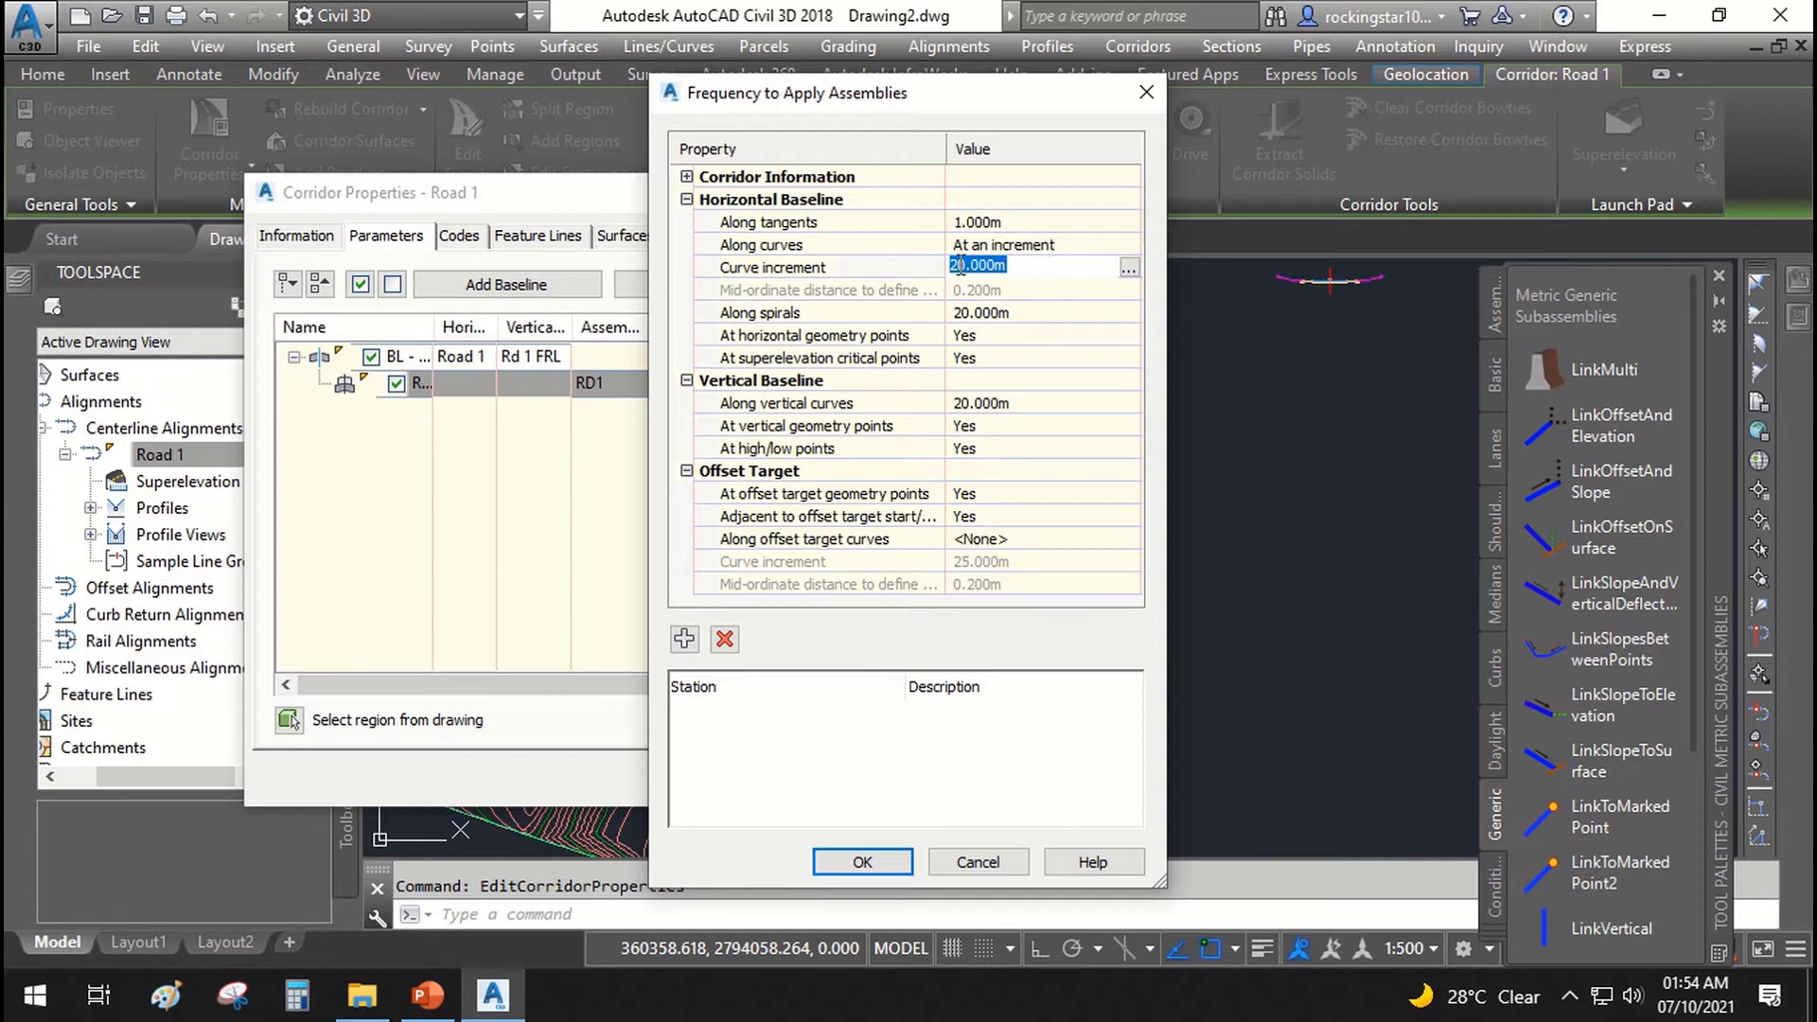
text(1)
Step: Set the assembly frequency along spirals and along vertical curves to 1 m and accept the frequency settings
click(824, 334)
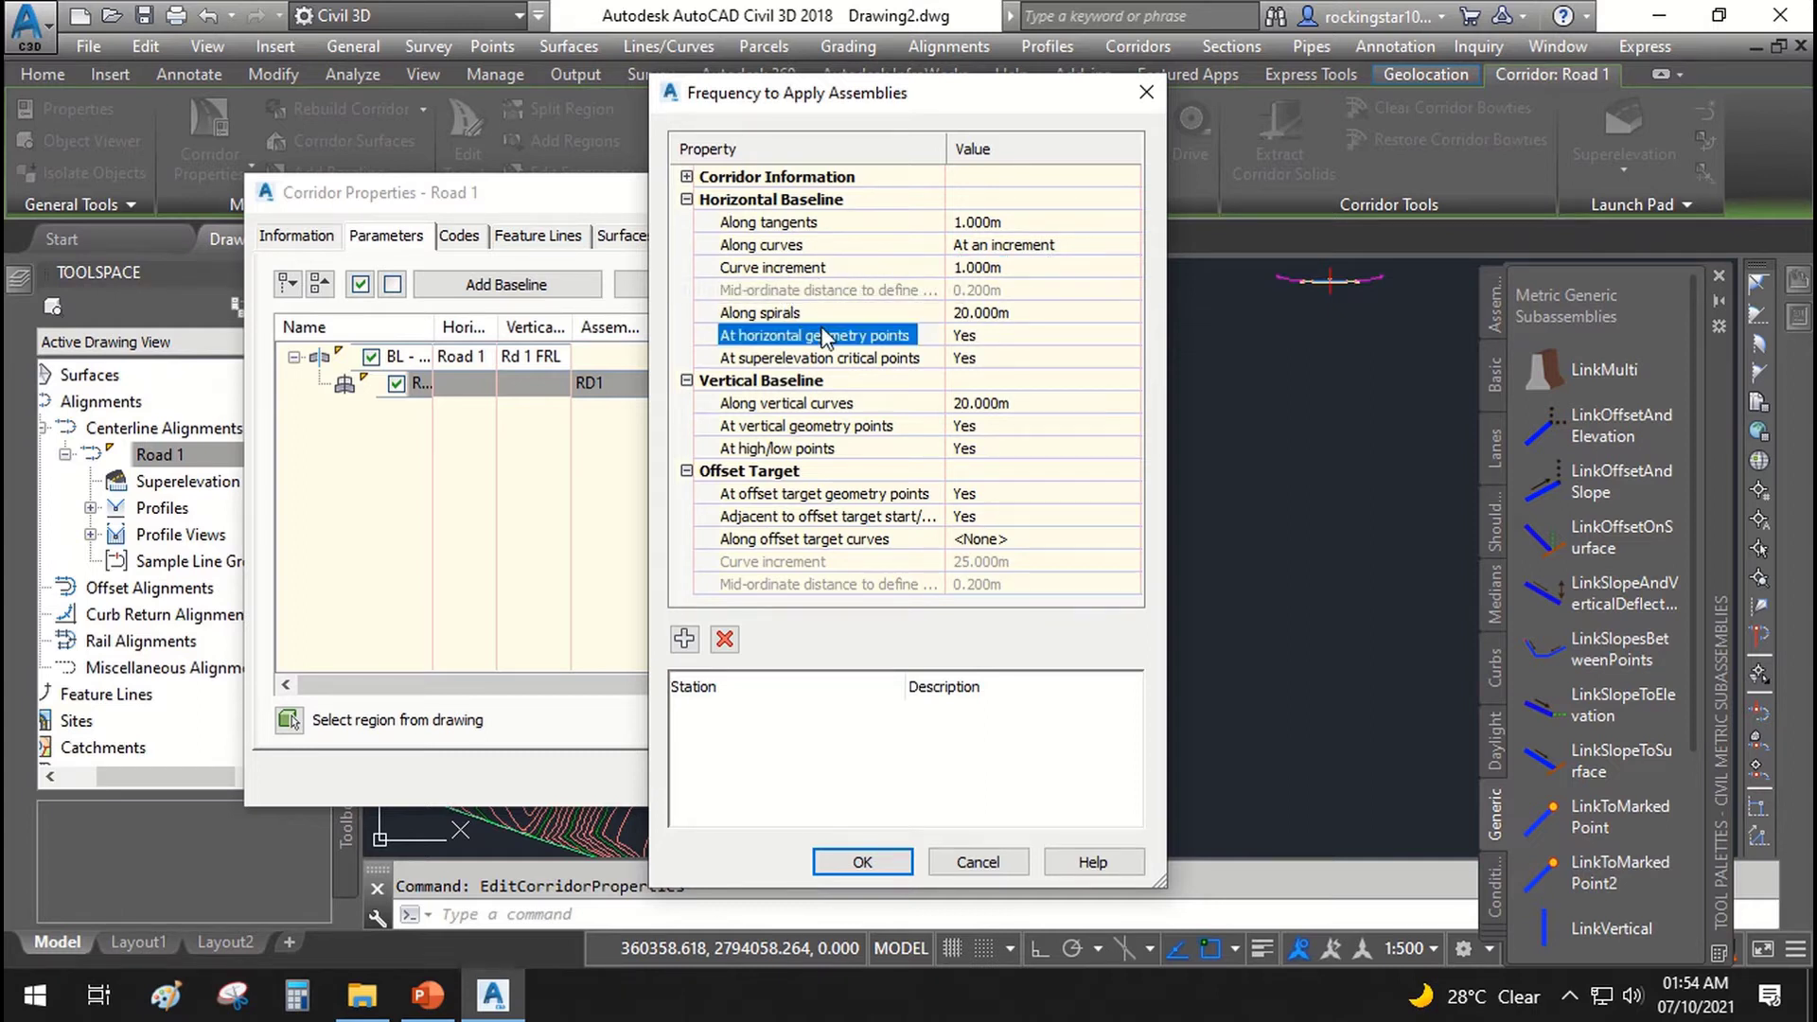
click(823, 313)
click(999, 313)
text(1)
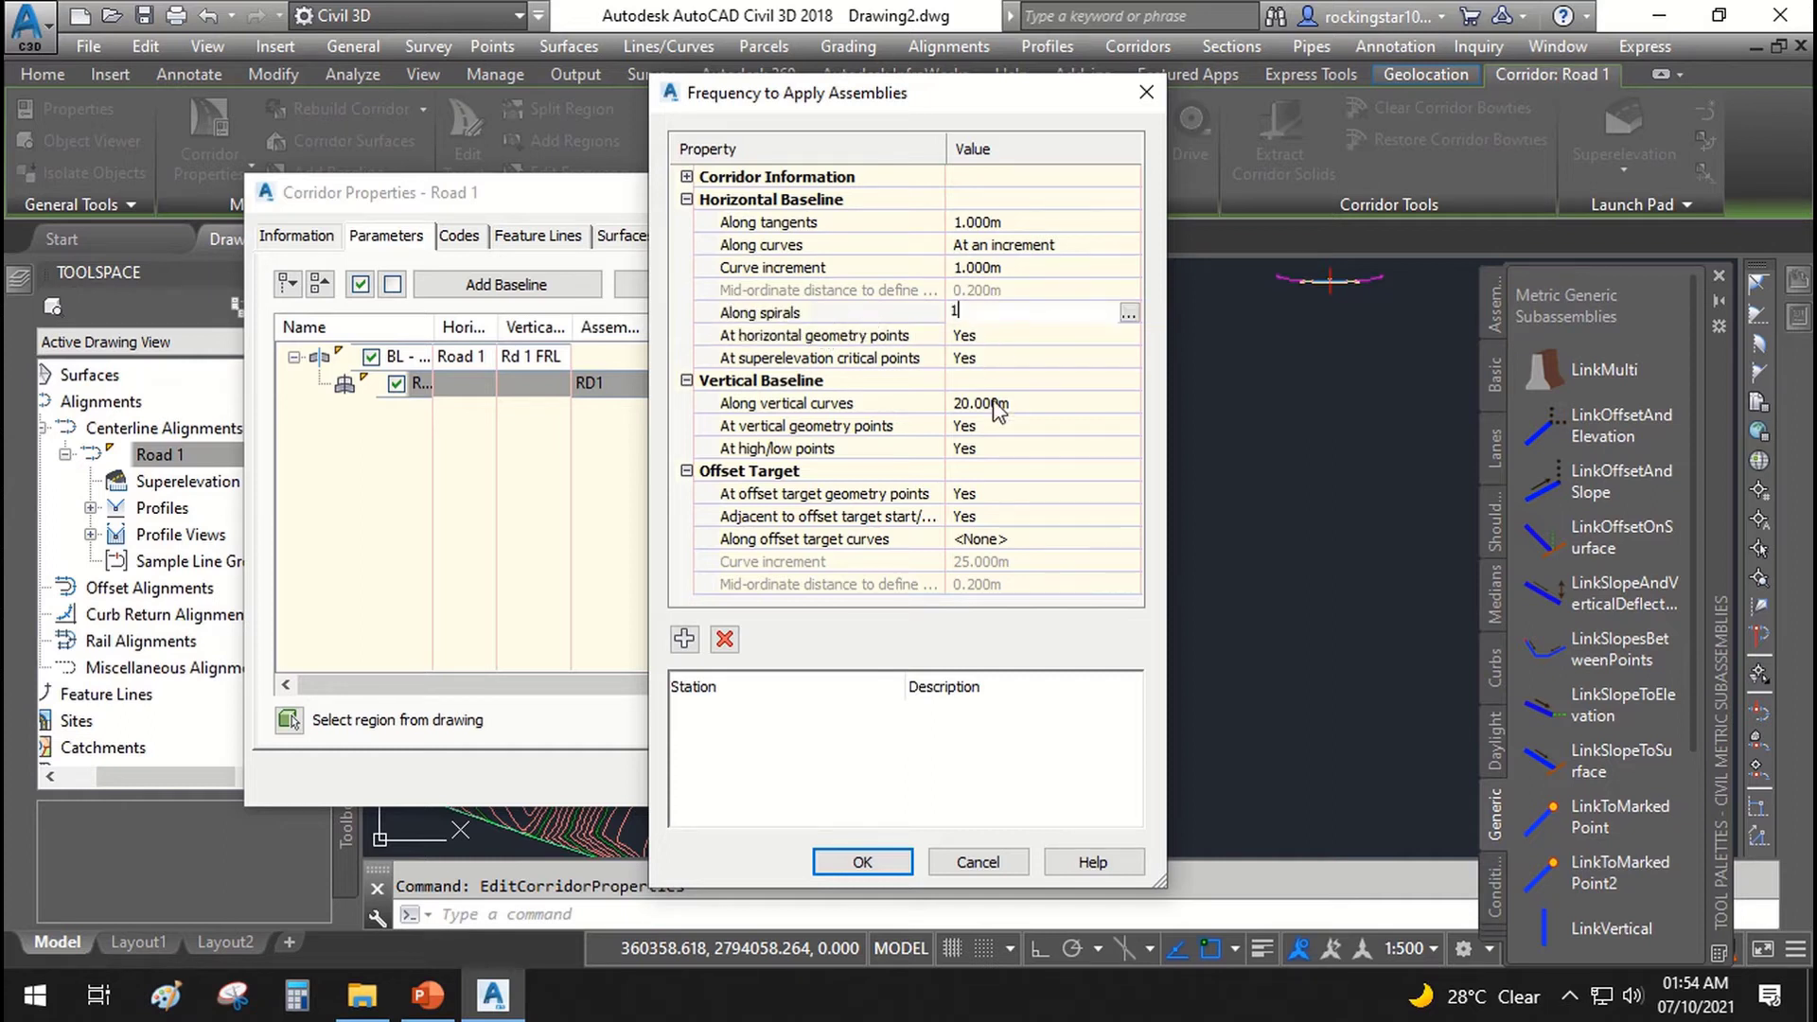
key(Return)
click(1025, 400)
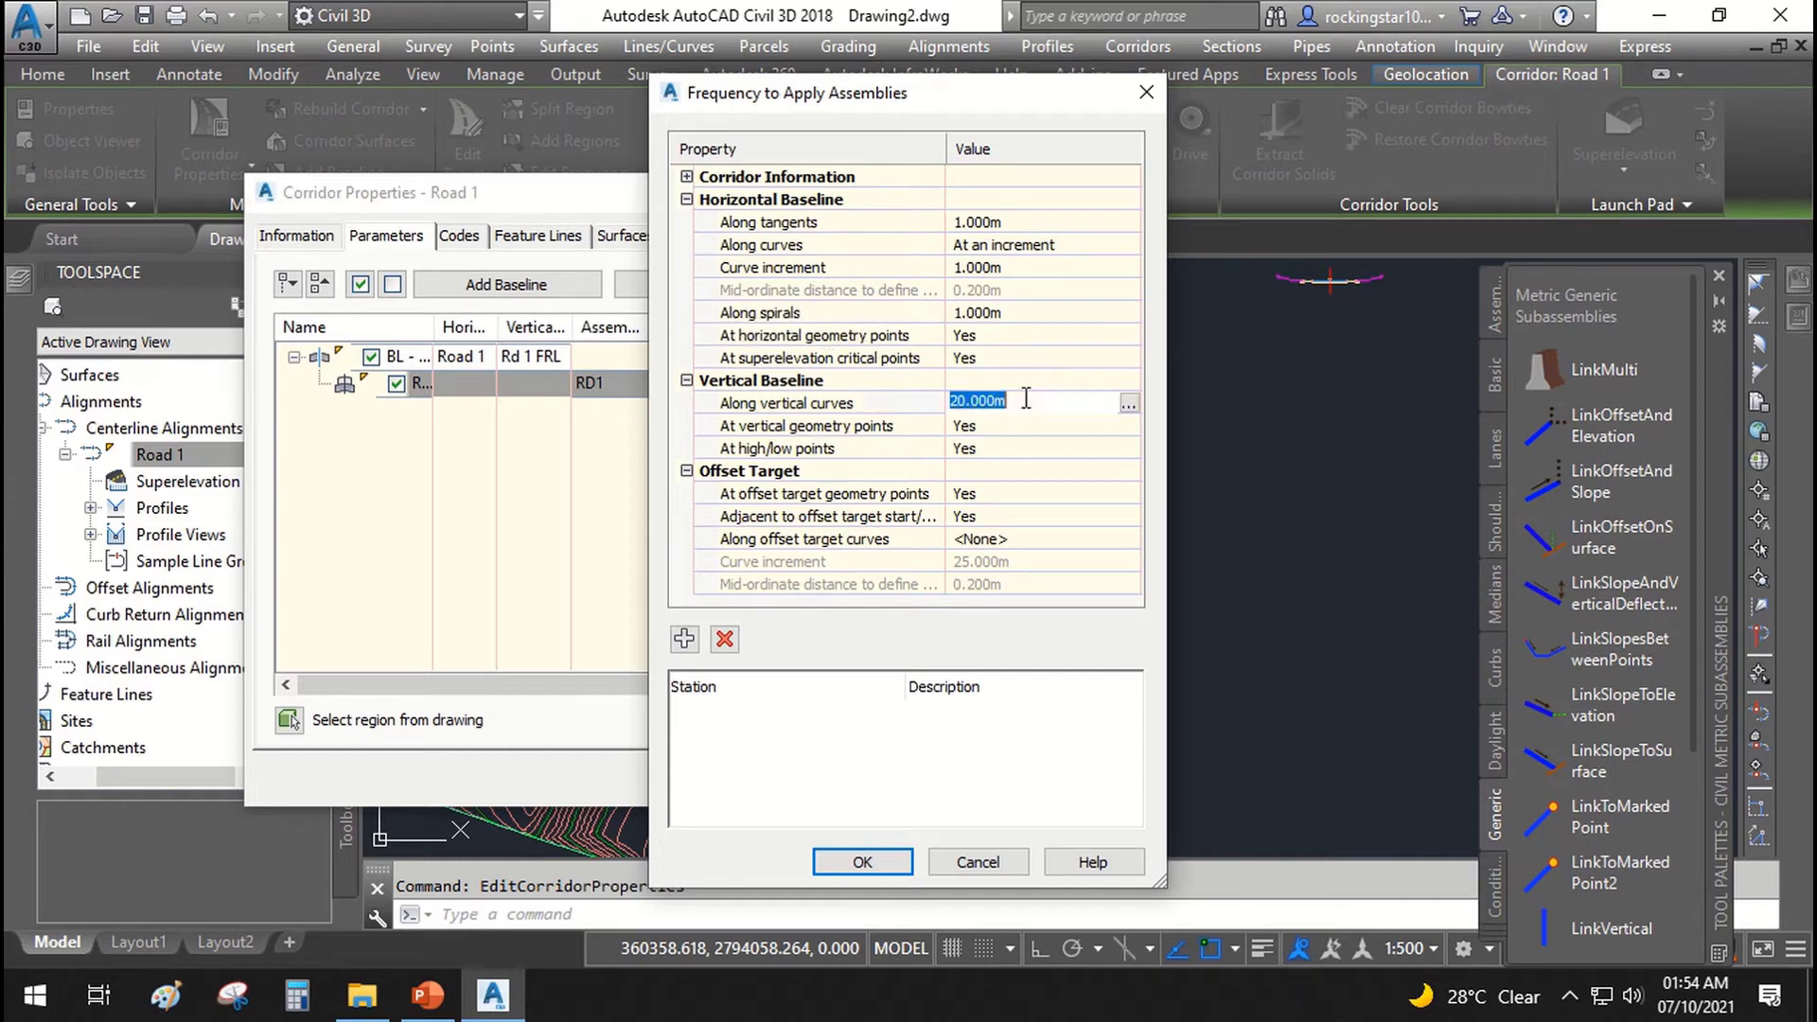
text(1)
drag(941, 522, 938, 522)
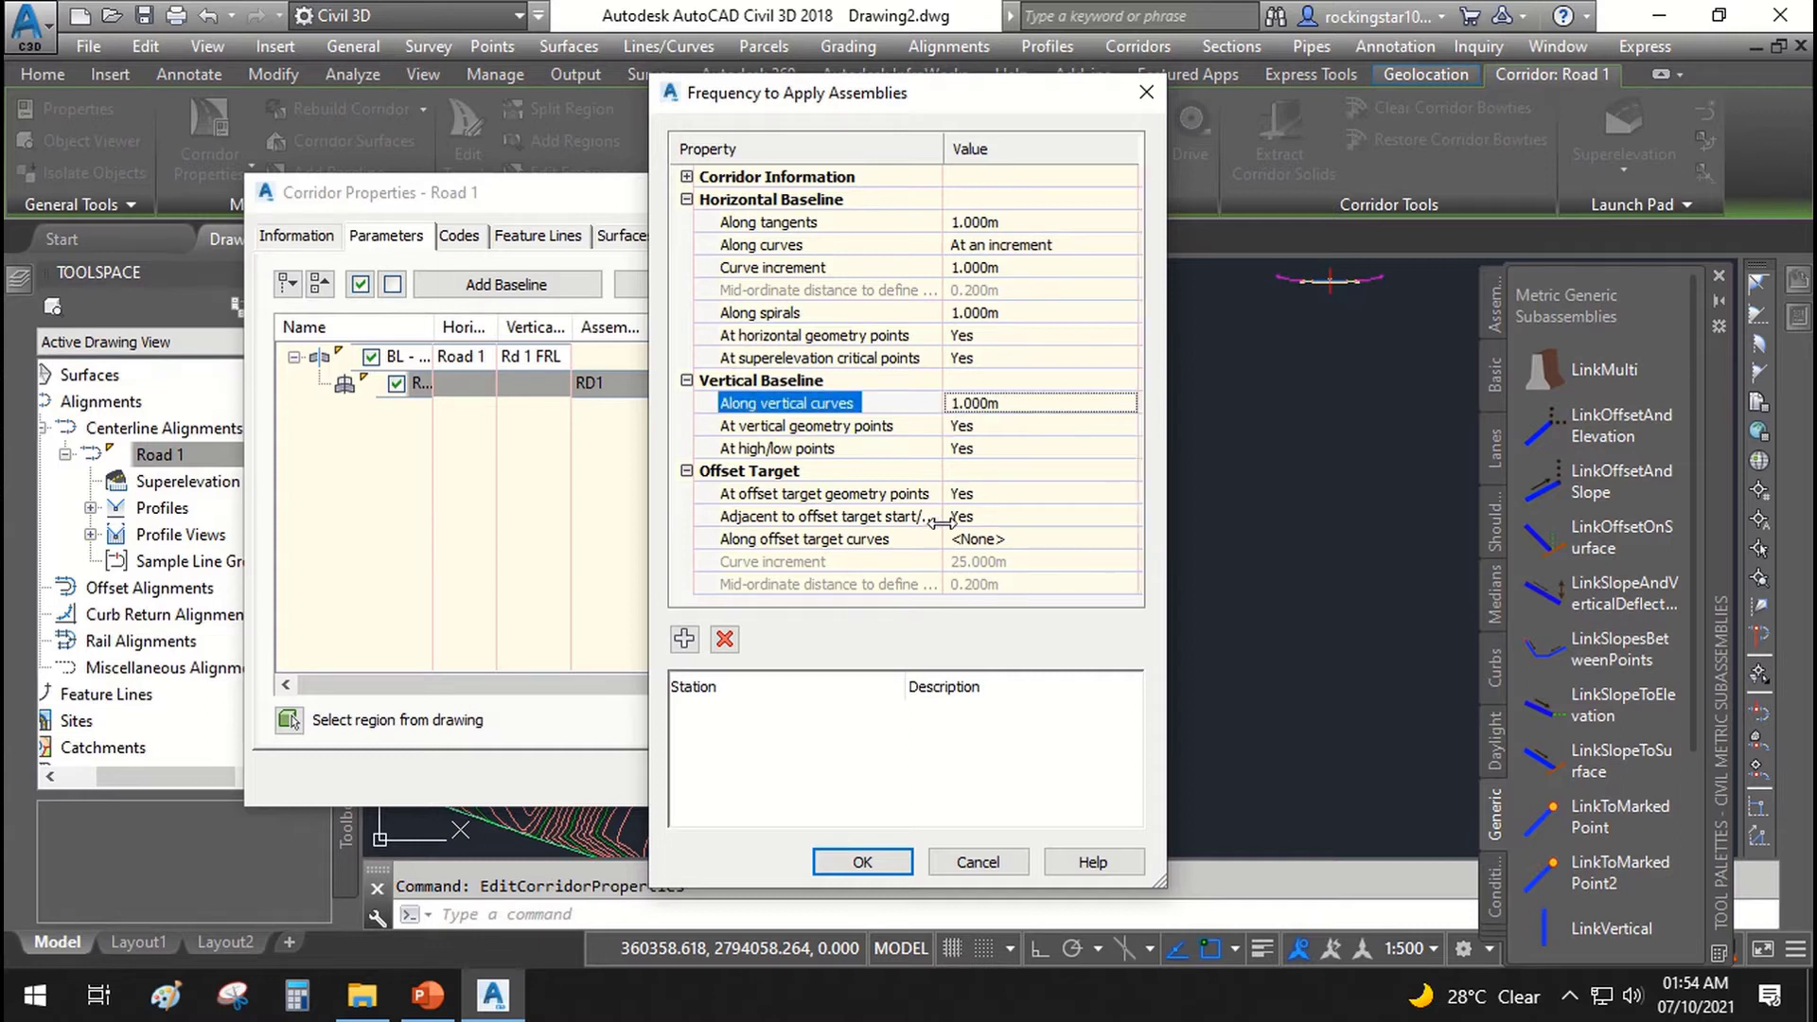
click(908, 863)
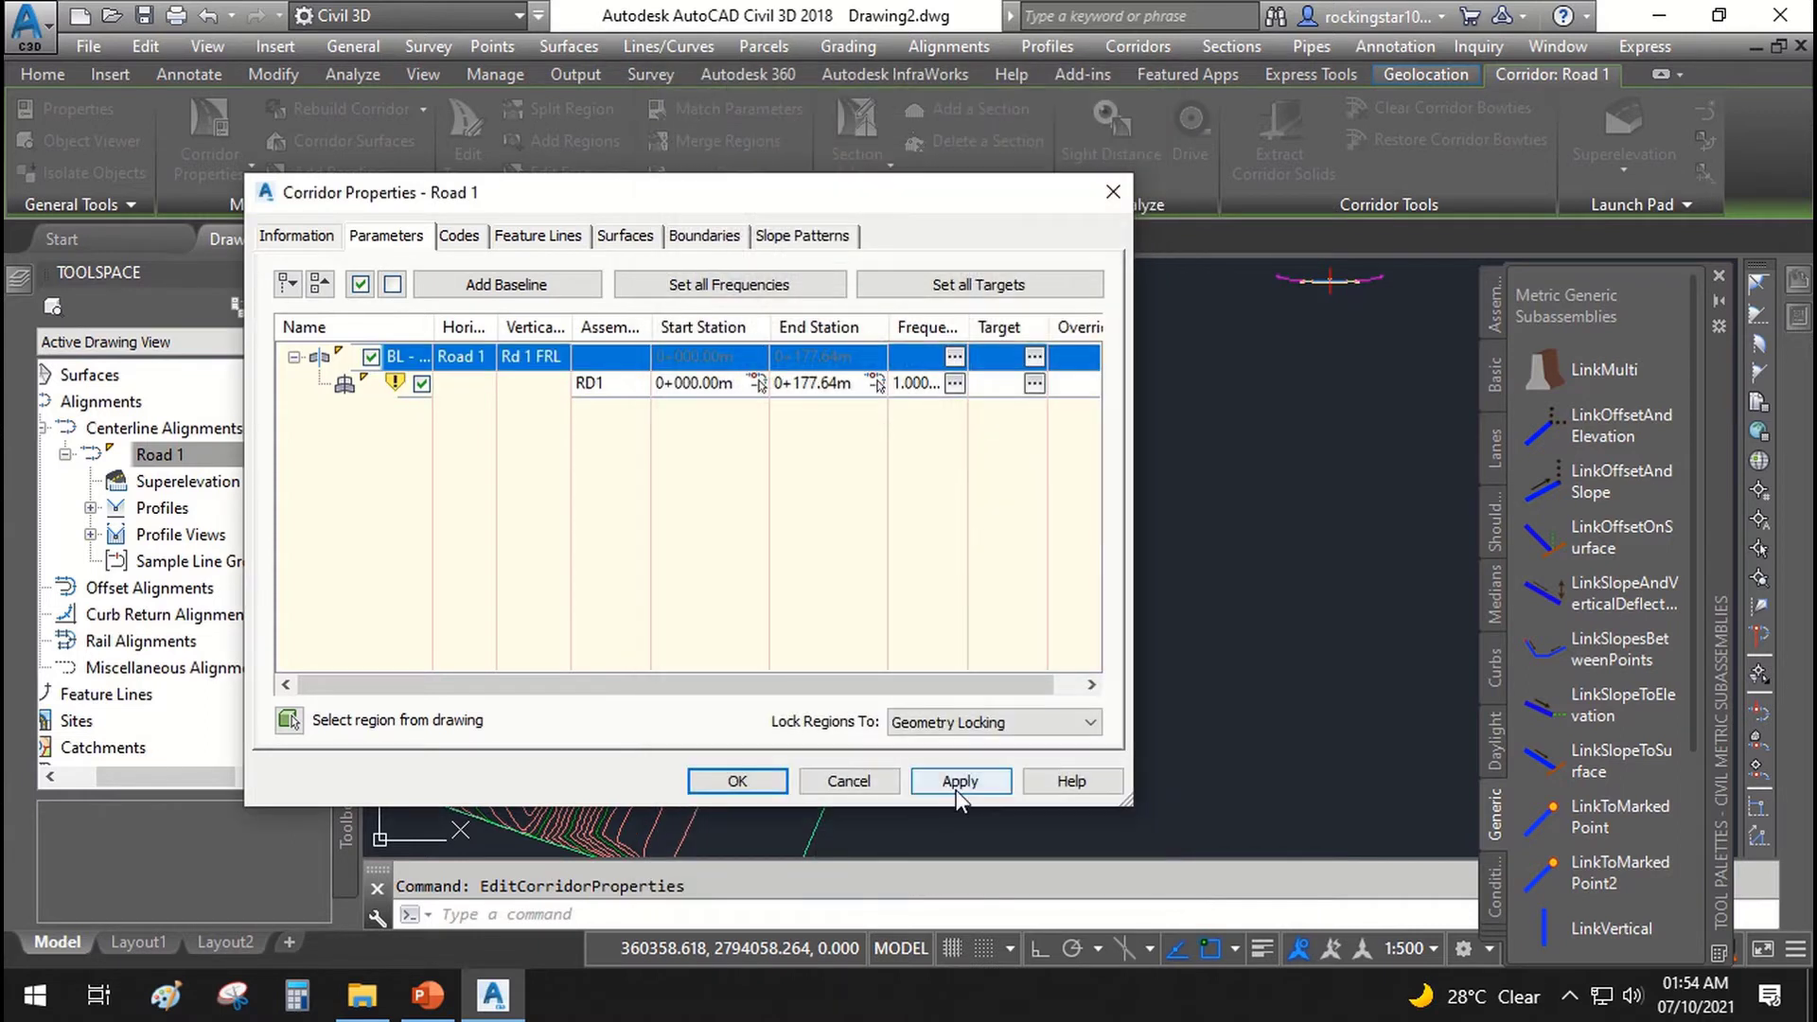
Step: Apply the modified corridor properties and rebuild the Road 1 corridor
click(956, 785)
click(746, 431)
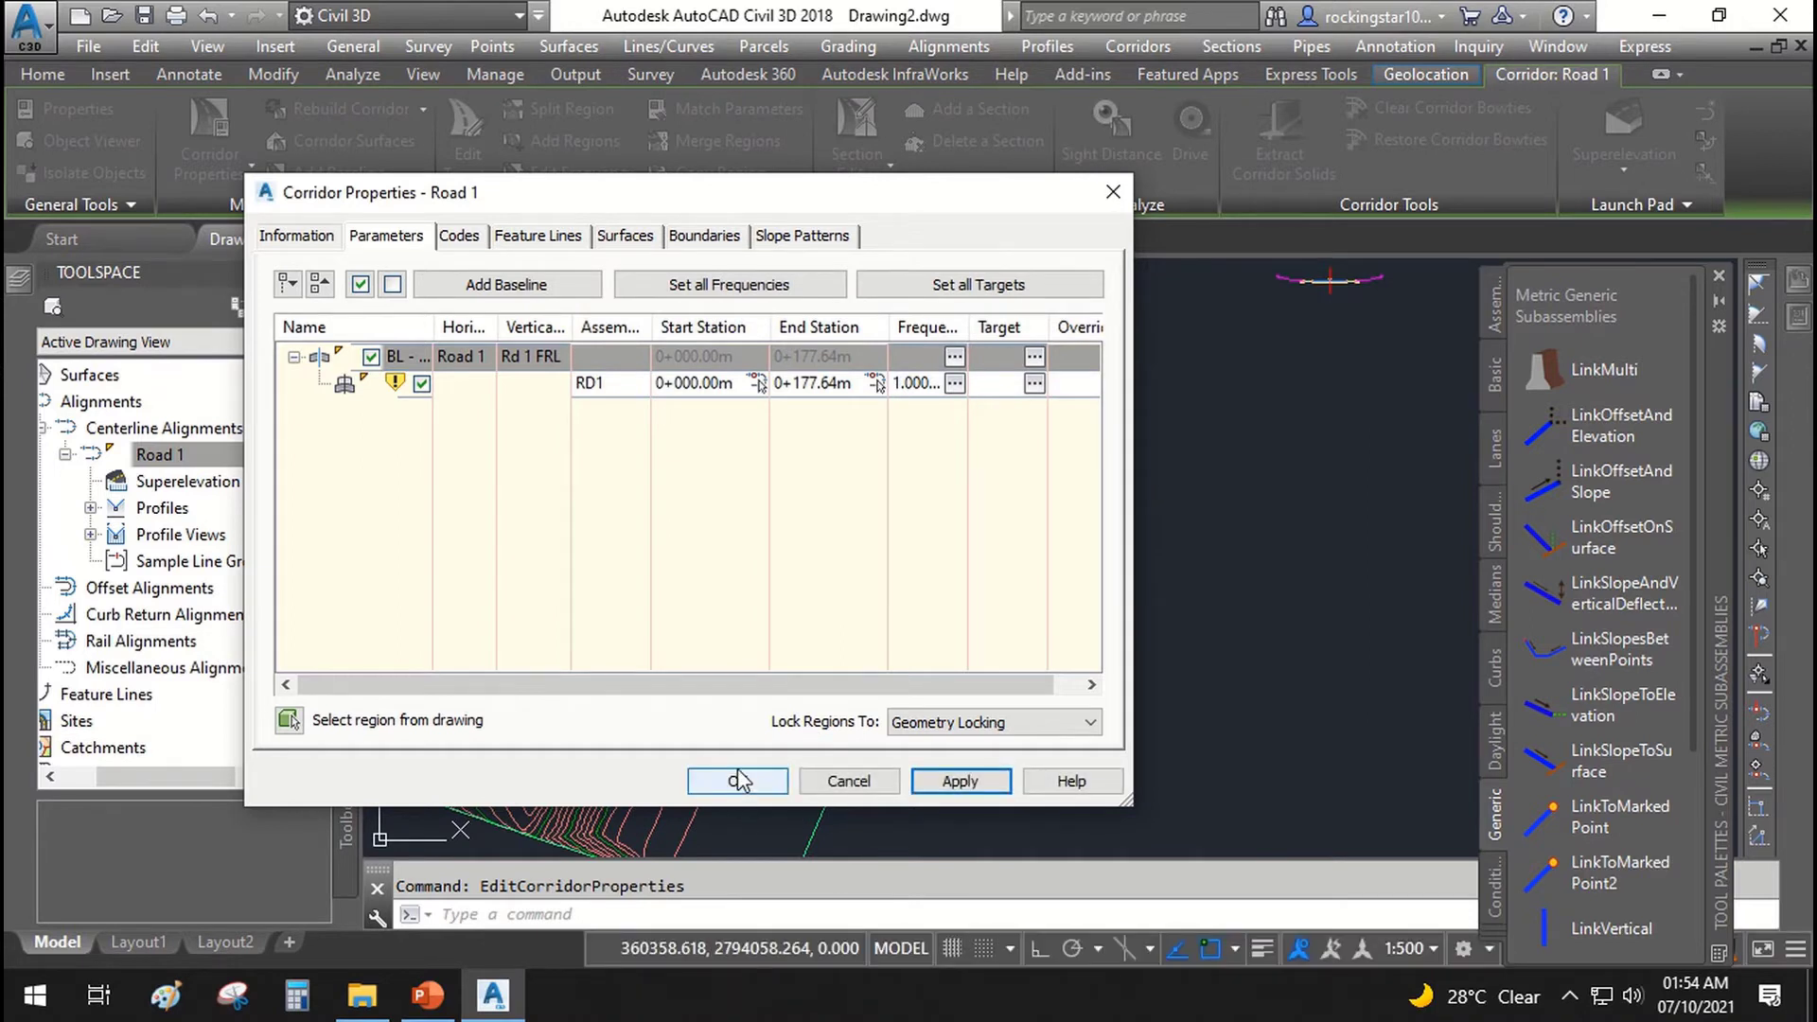
click(737, 779)
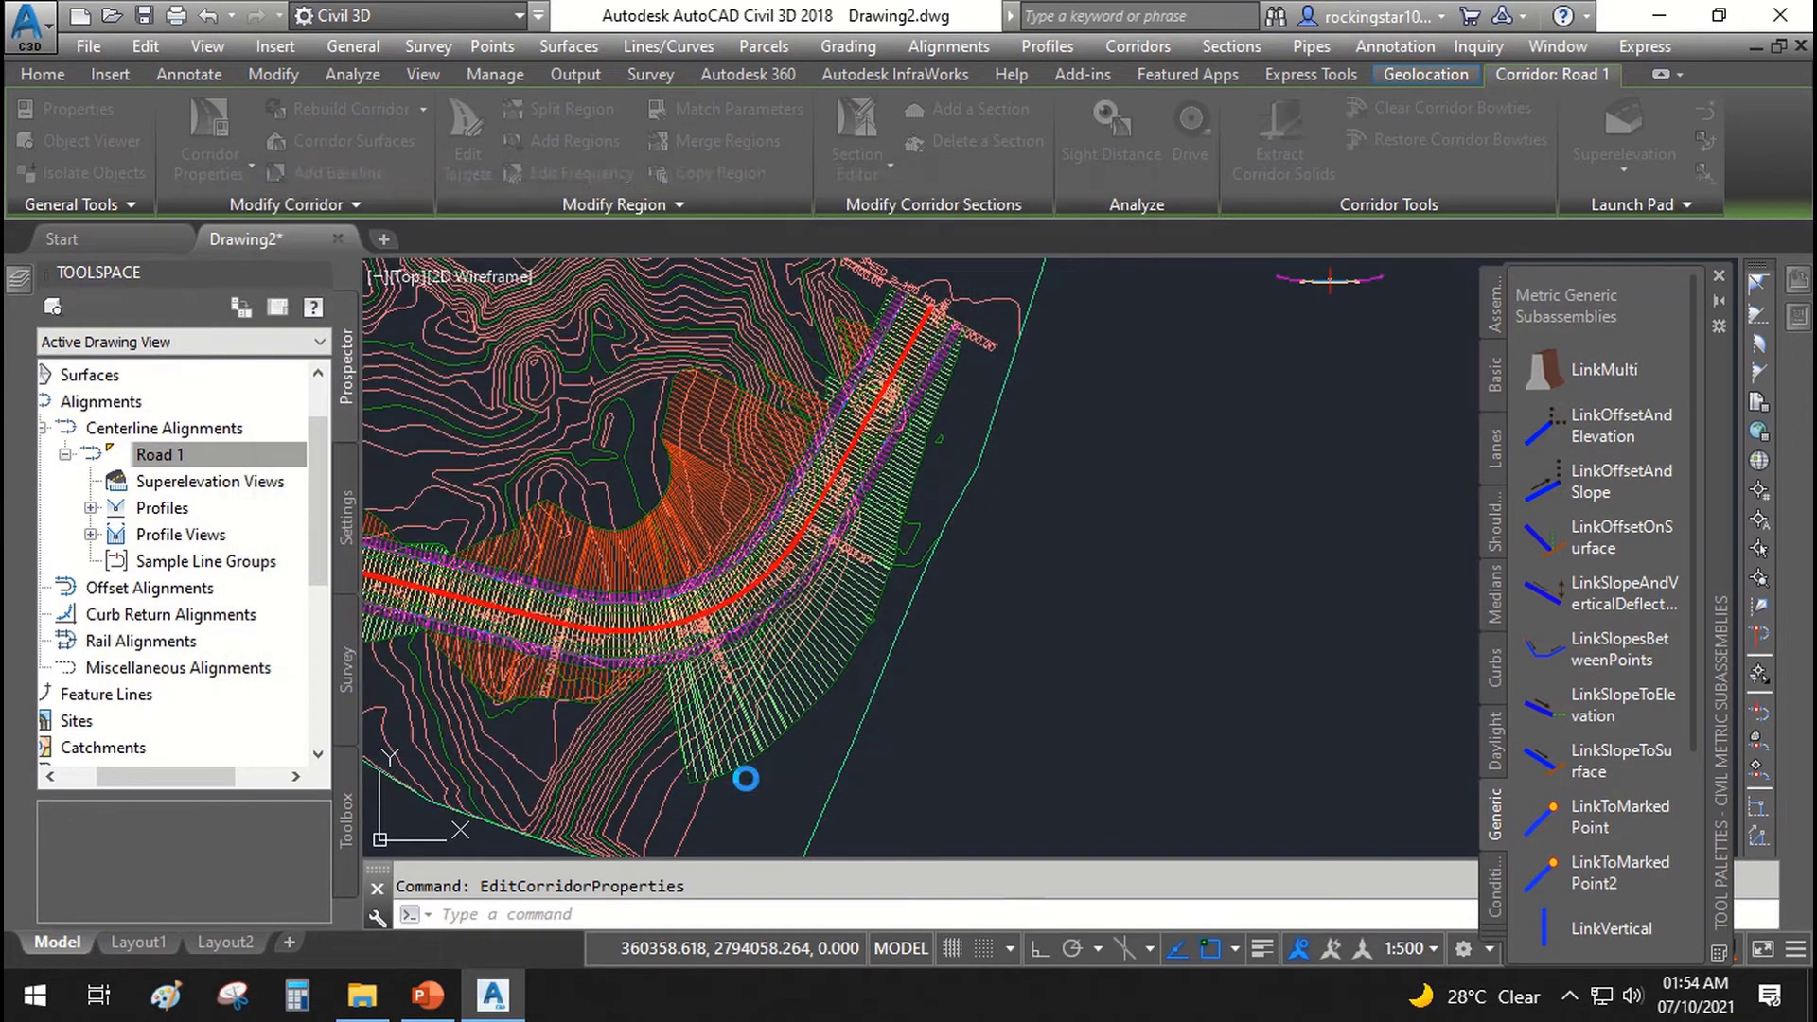
Step: Open the rebuilt Road 1 corridor in Object Viewer and orbit it to inspect its overall 3D shape
click(807, 703)
right_click(794, 474)
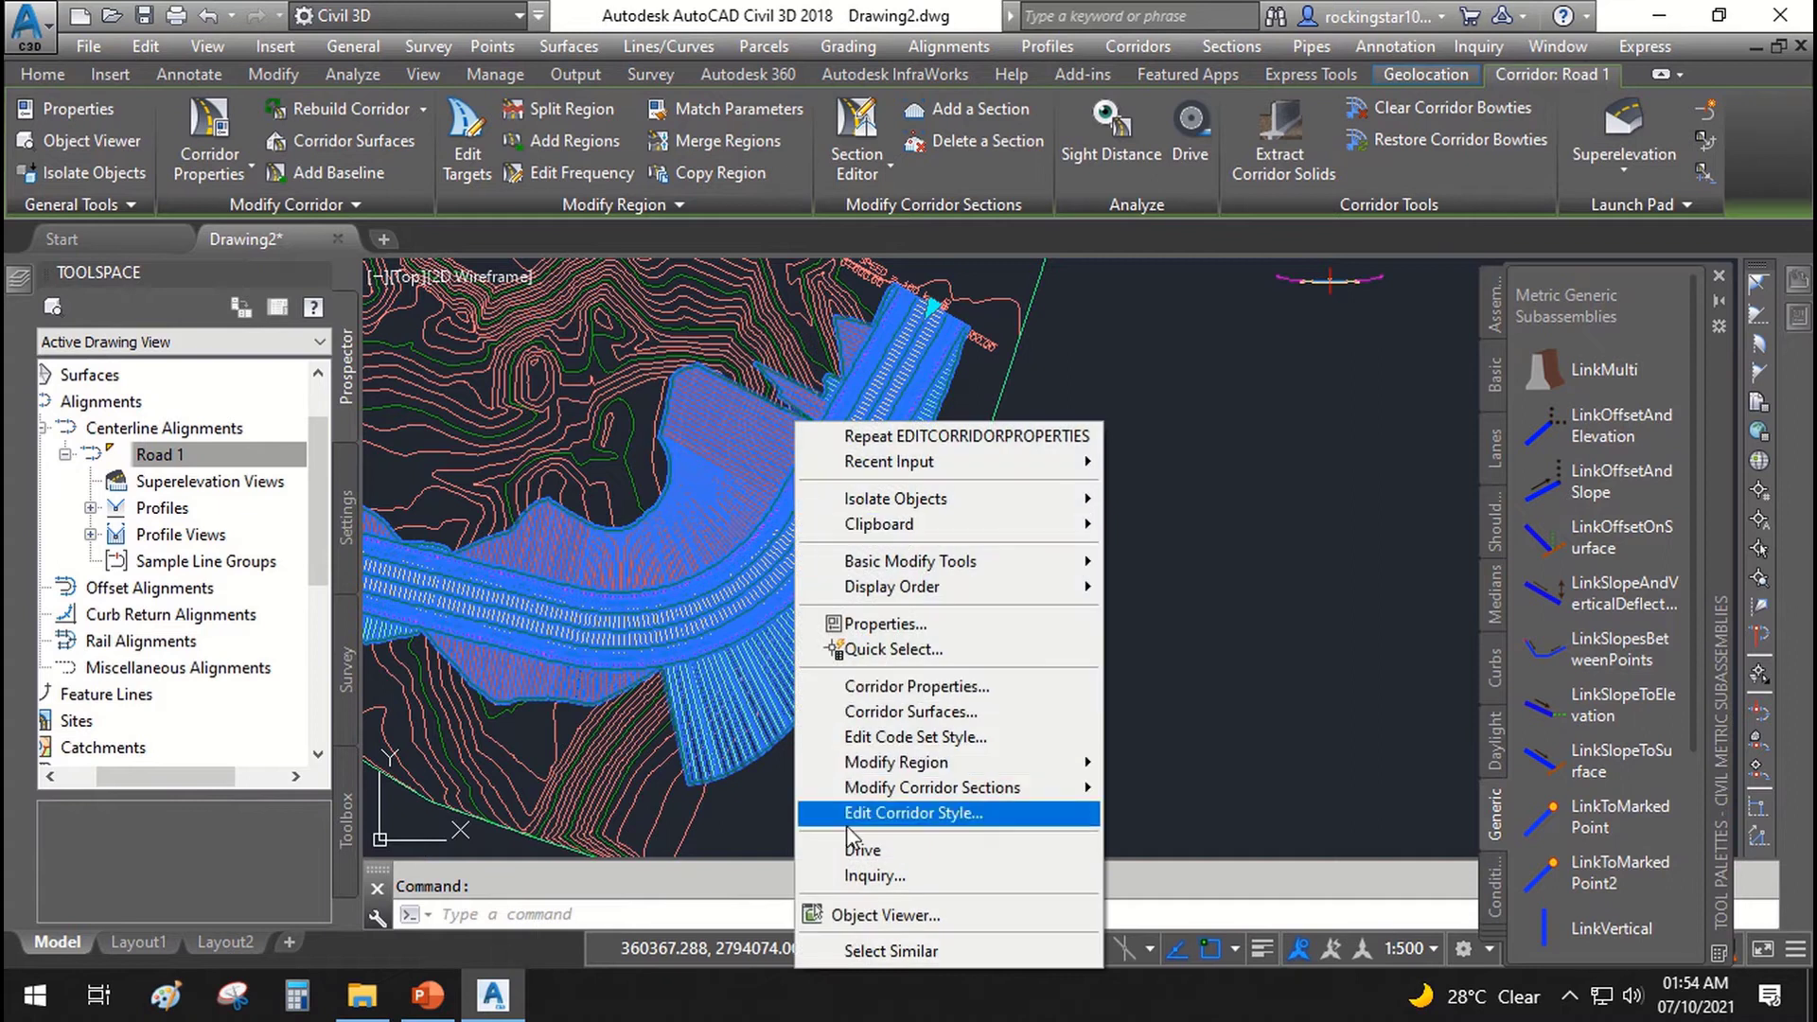
click(865, 918)
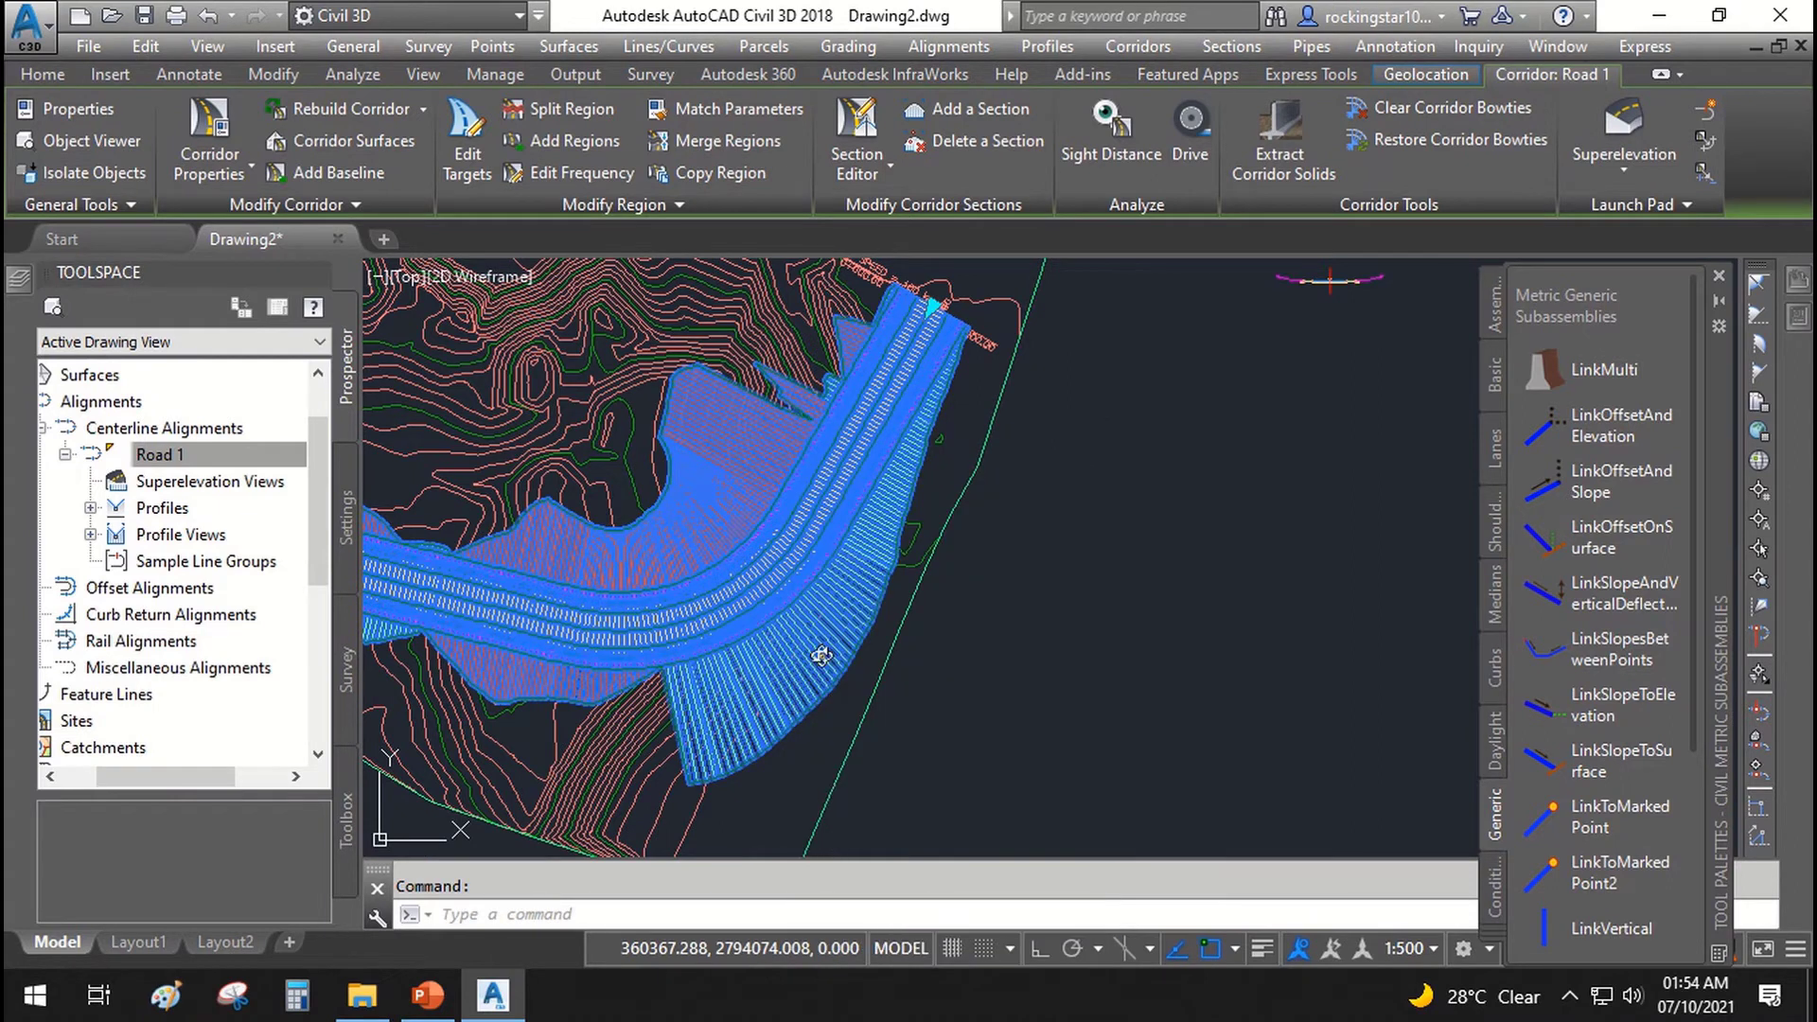
drag(866, 684, 940, 559)
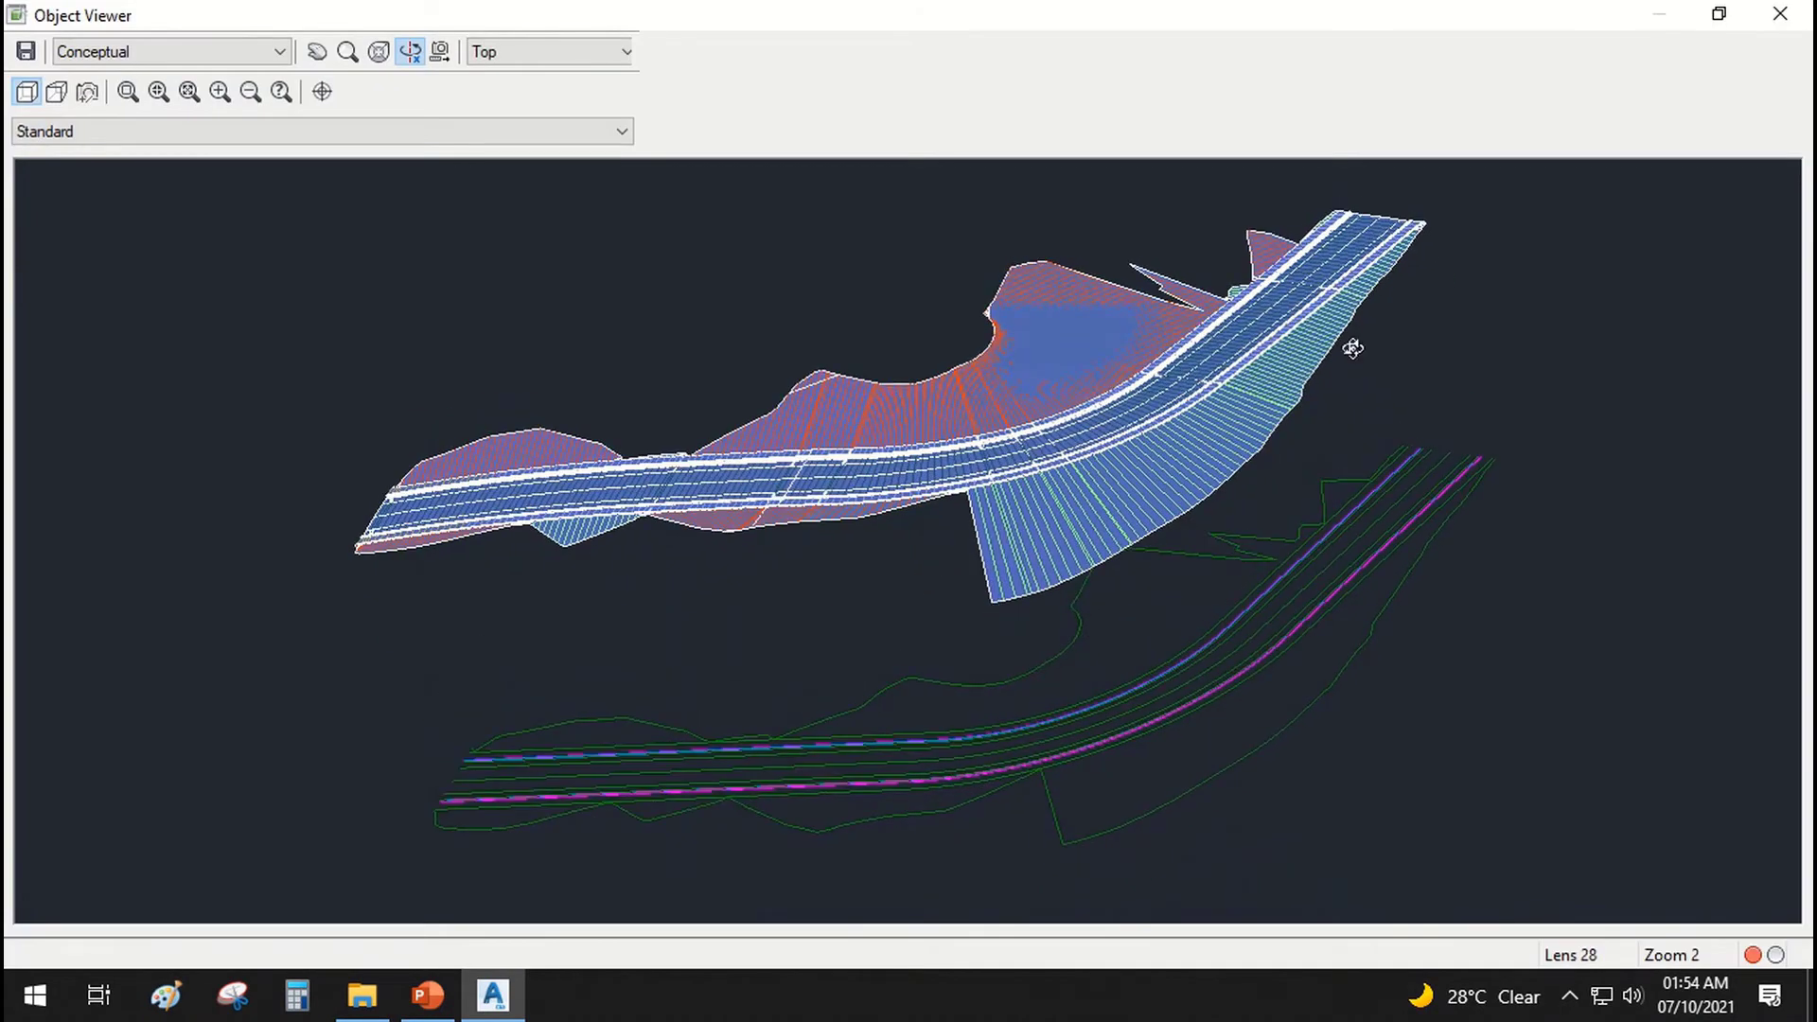
drag(1164, 522, 1129, 632)
drag(811, 634, 580, 706)
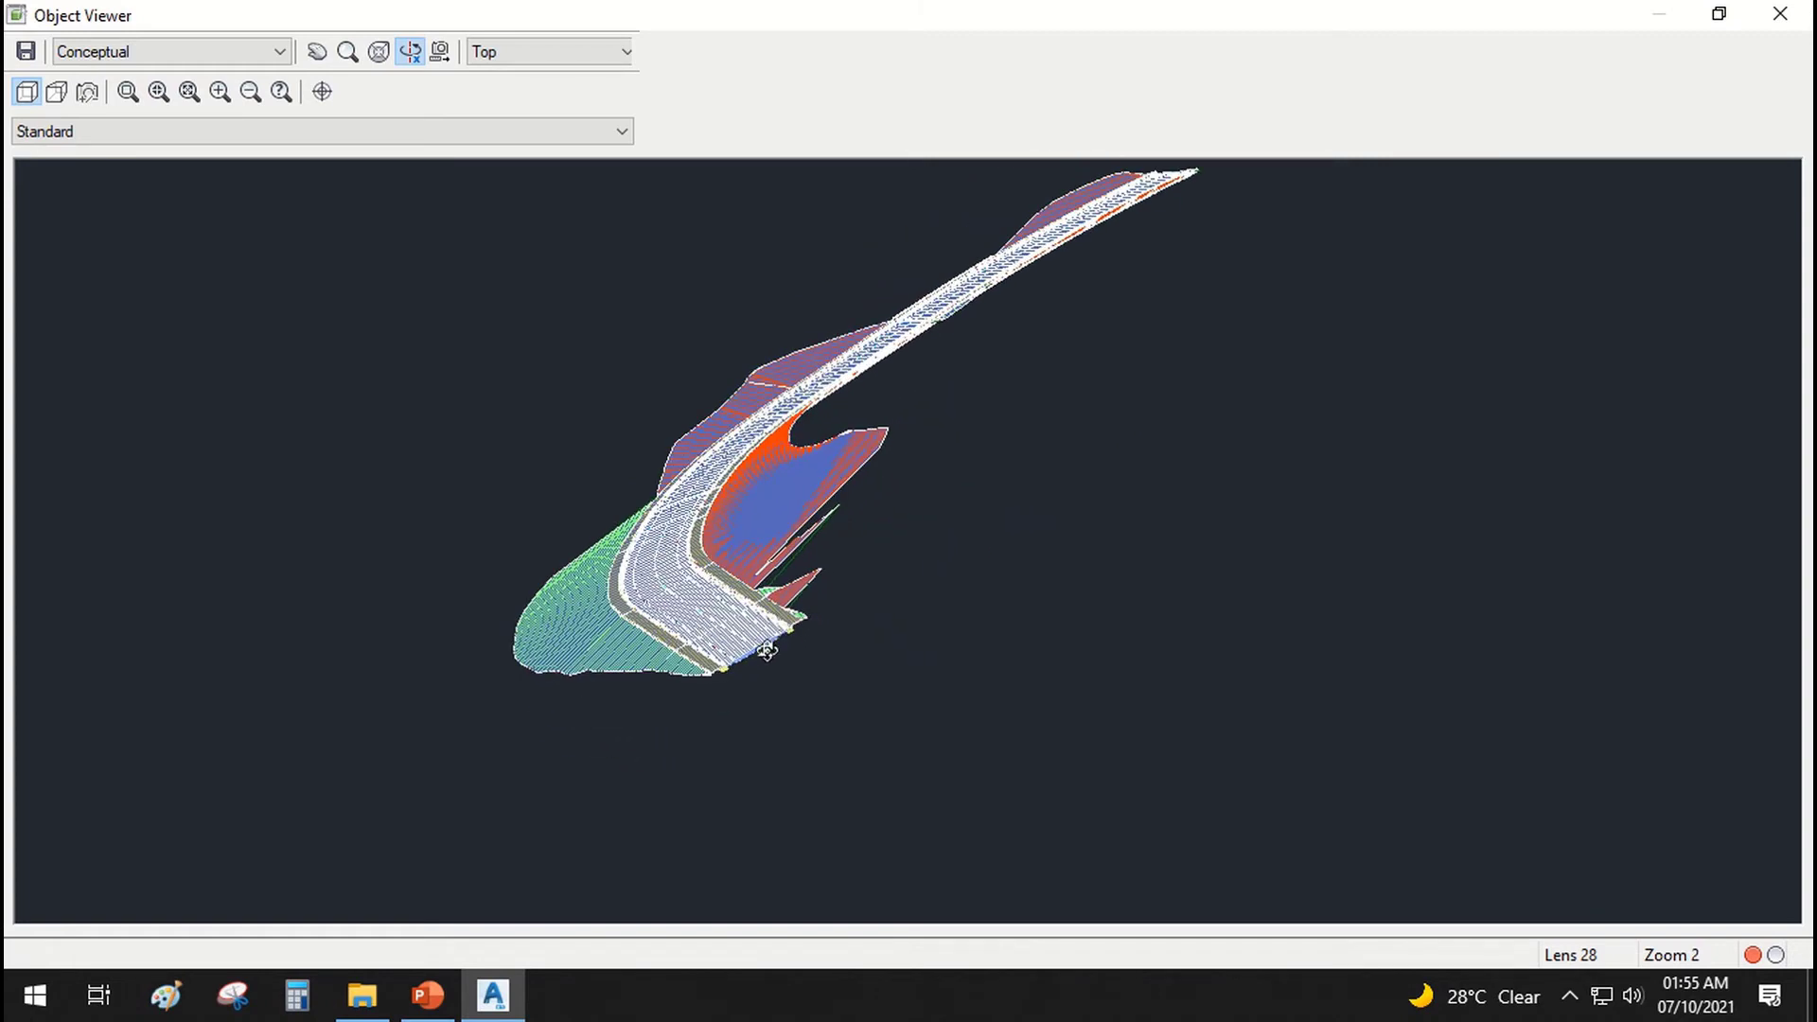
Step: Examine the pavement, curb and sidewalk layers at the corridor's end section beside the wide fill slope
scroll(683, 707, up, 5)
middle_drag(346, 795, 748, 598)
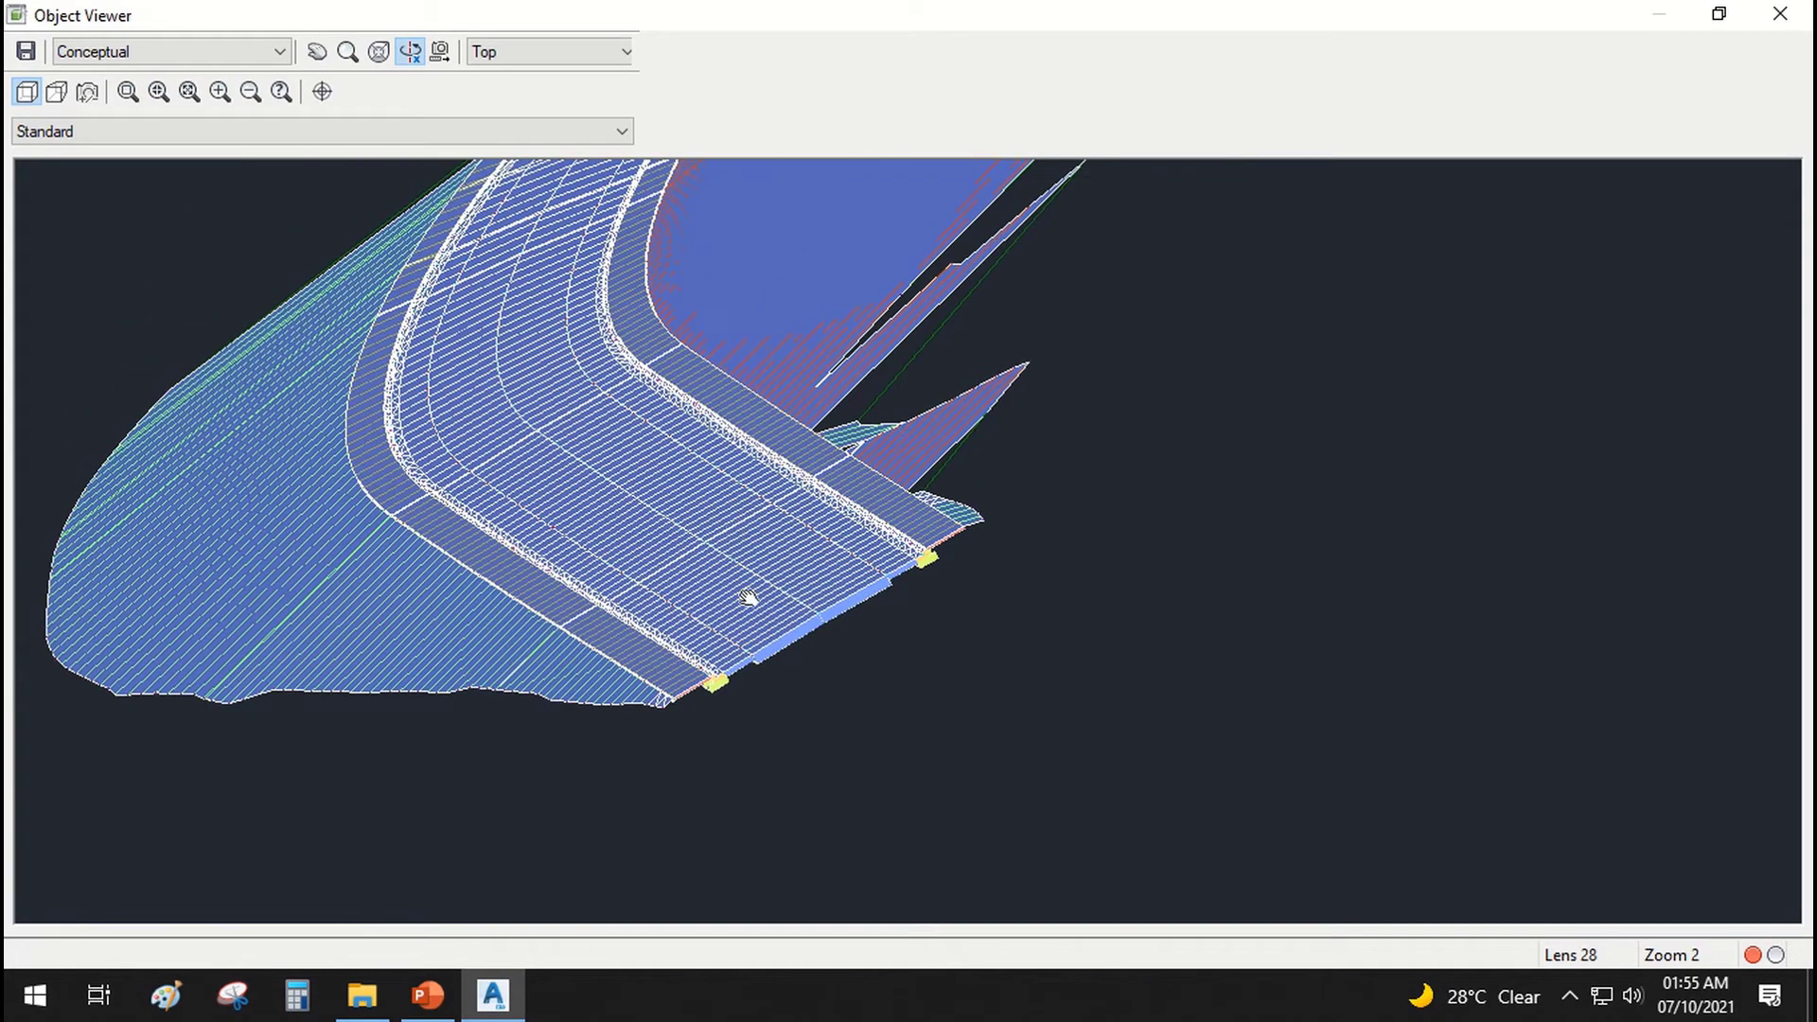
scroll(705, 596, up, 4)
scroll(889, 591, down, 4)
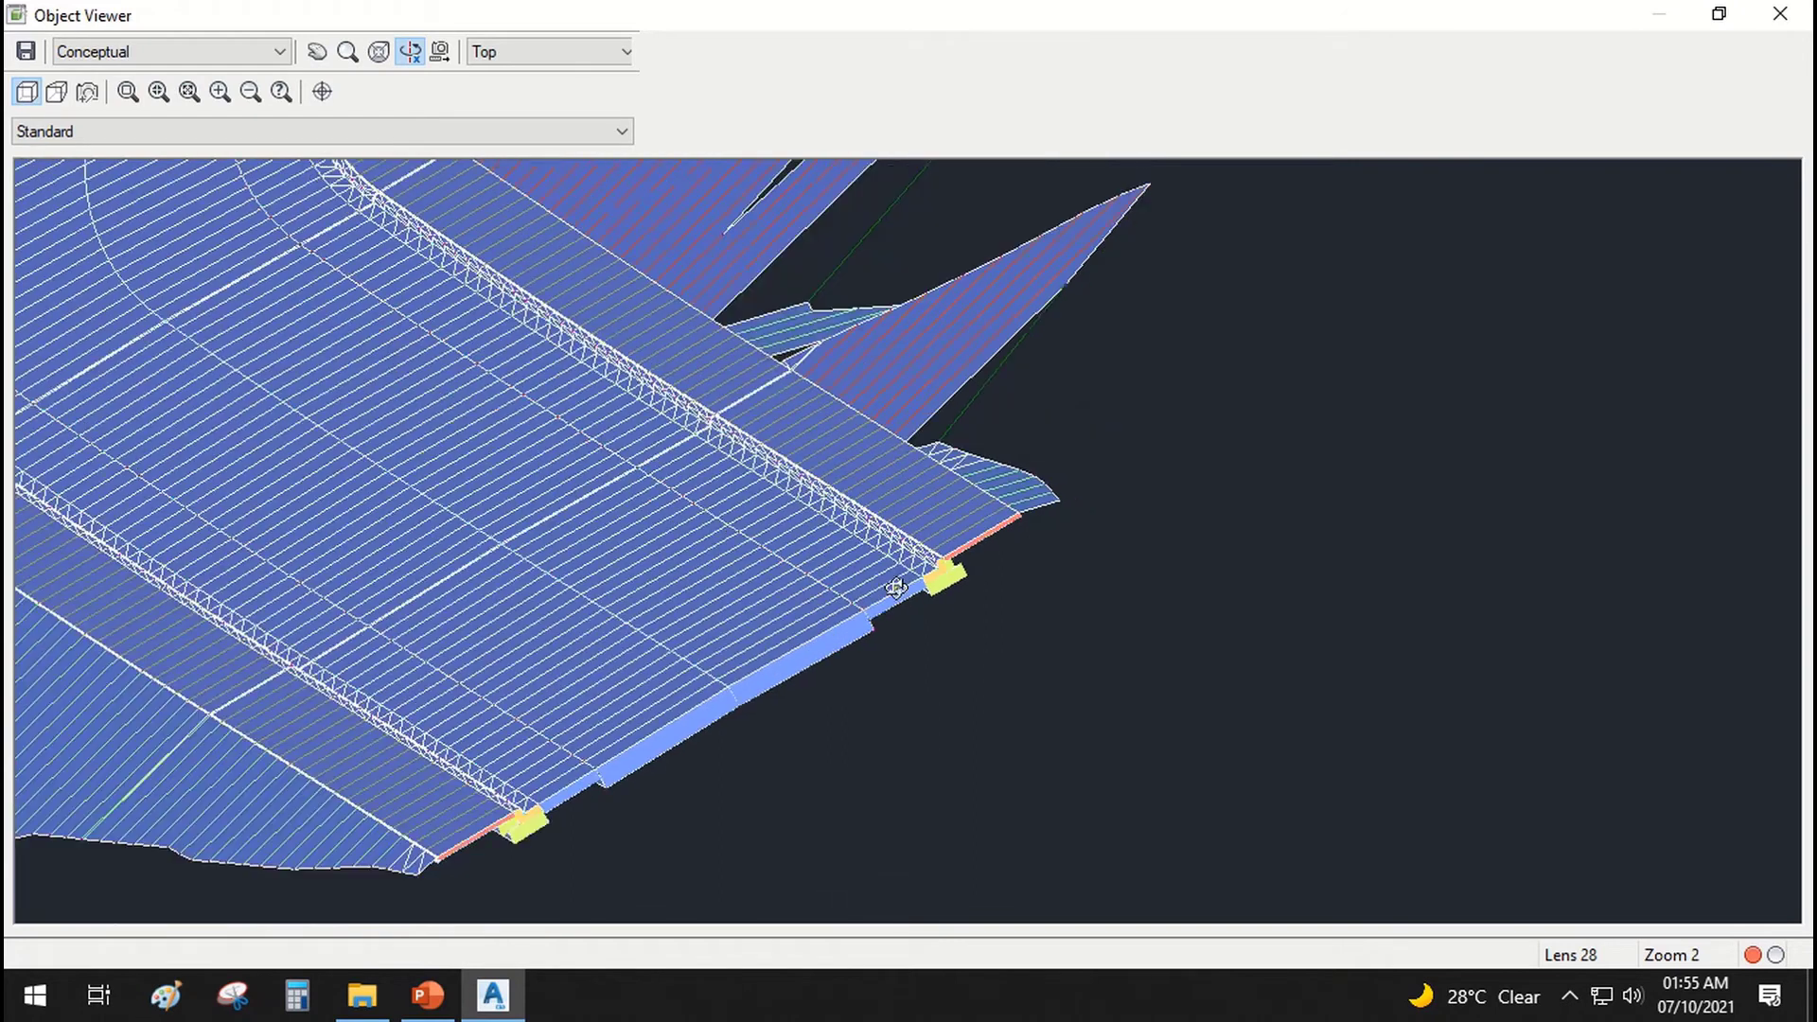
middle_drag(722, 543, 1021, 401)
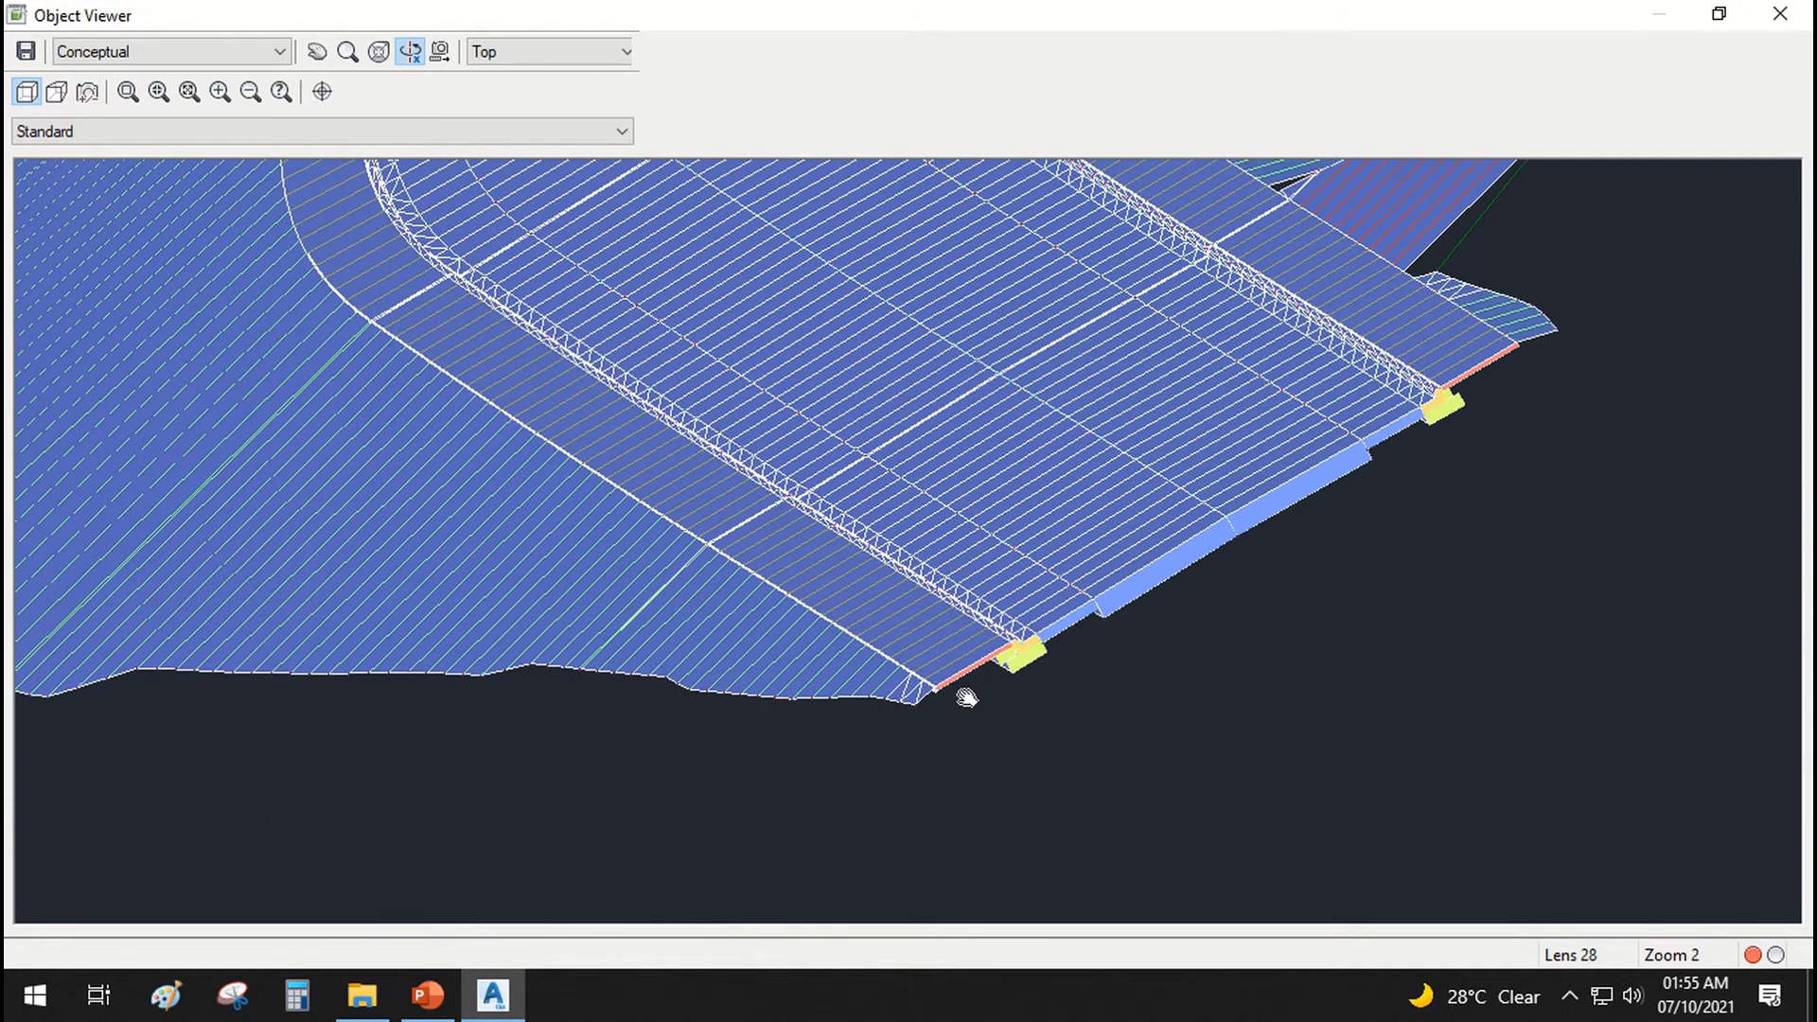
scroll(530, 426, up, 5)
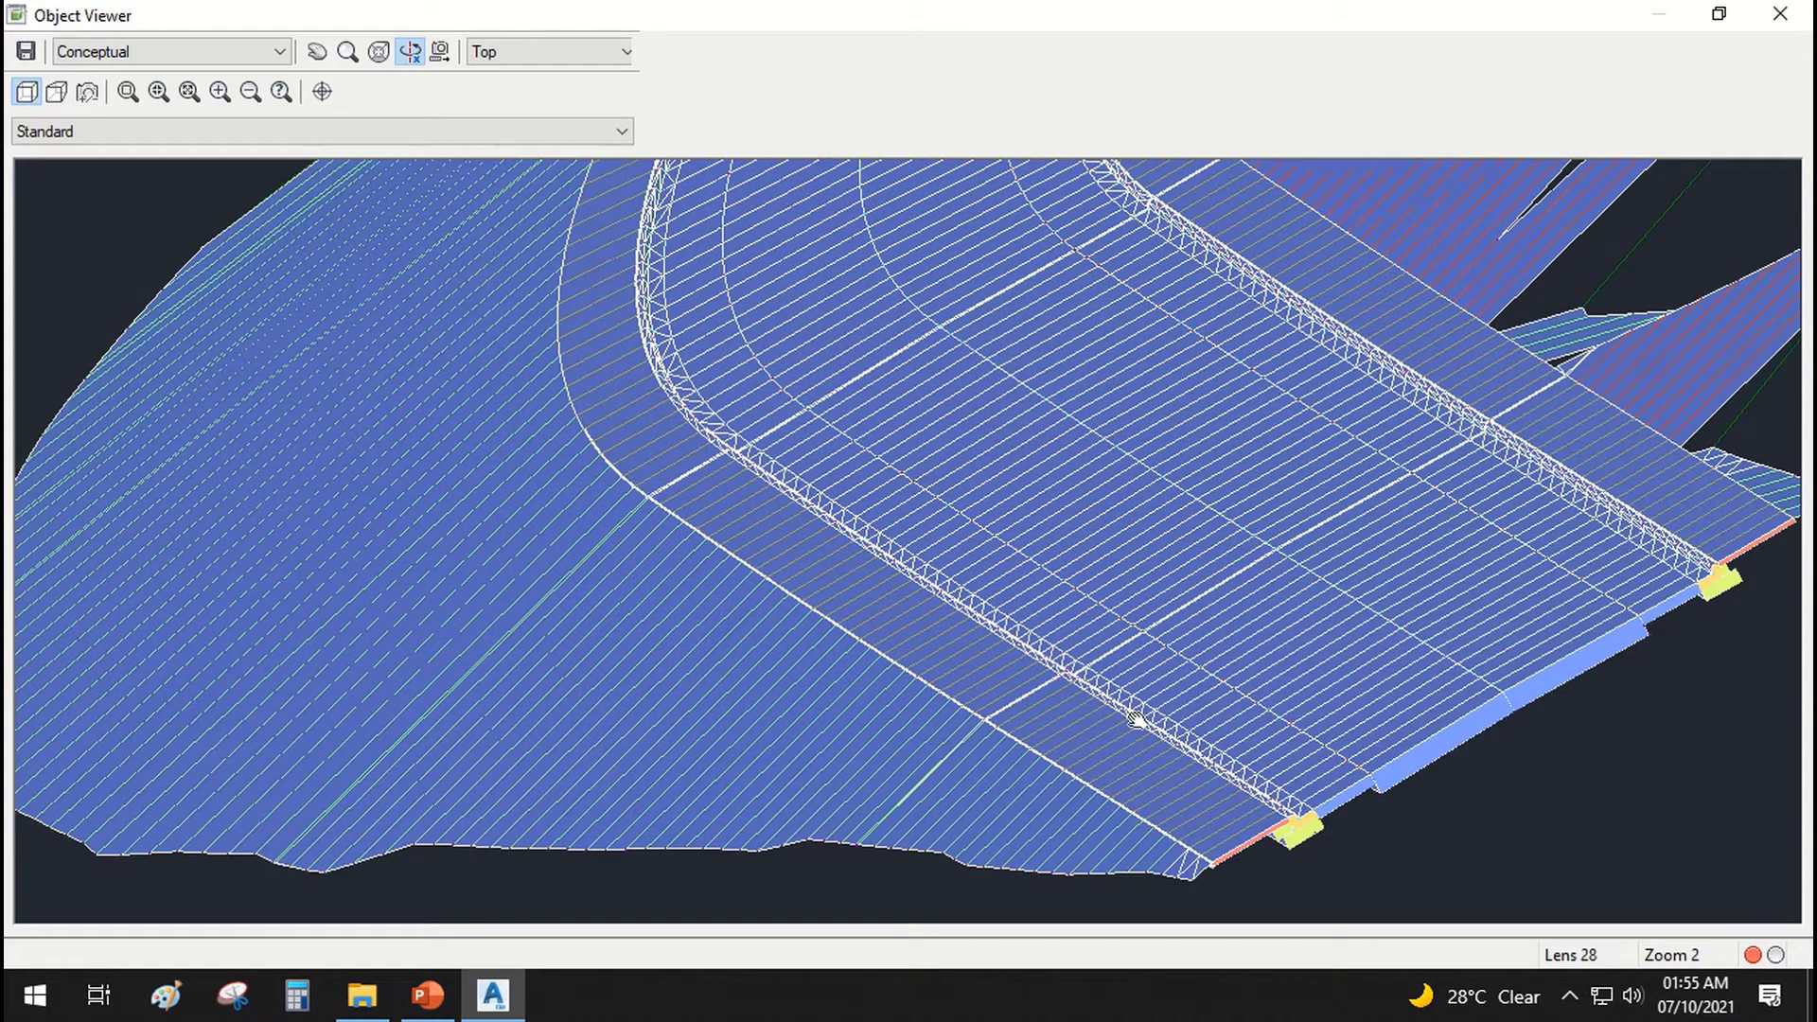
scroll(852, 530, down, 4)
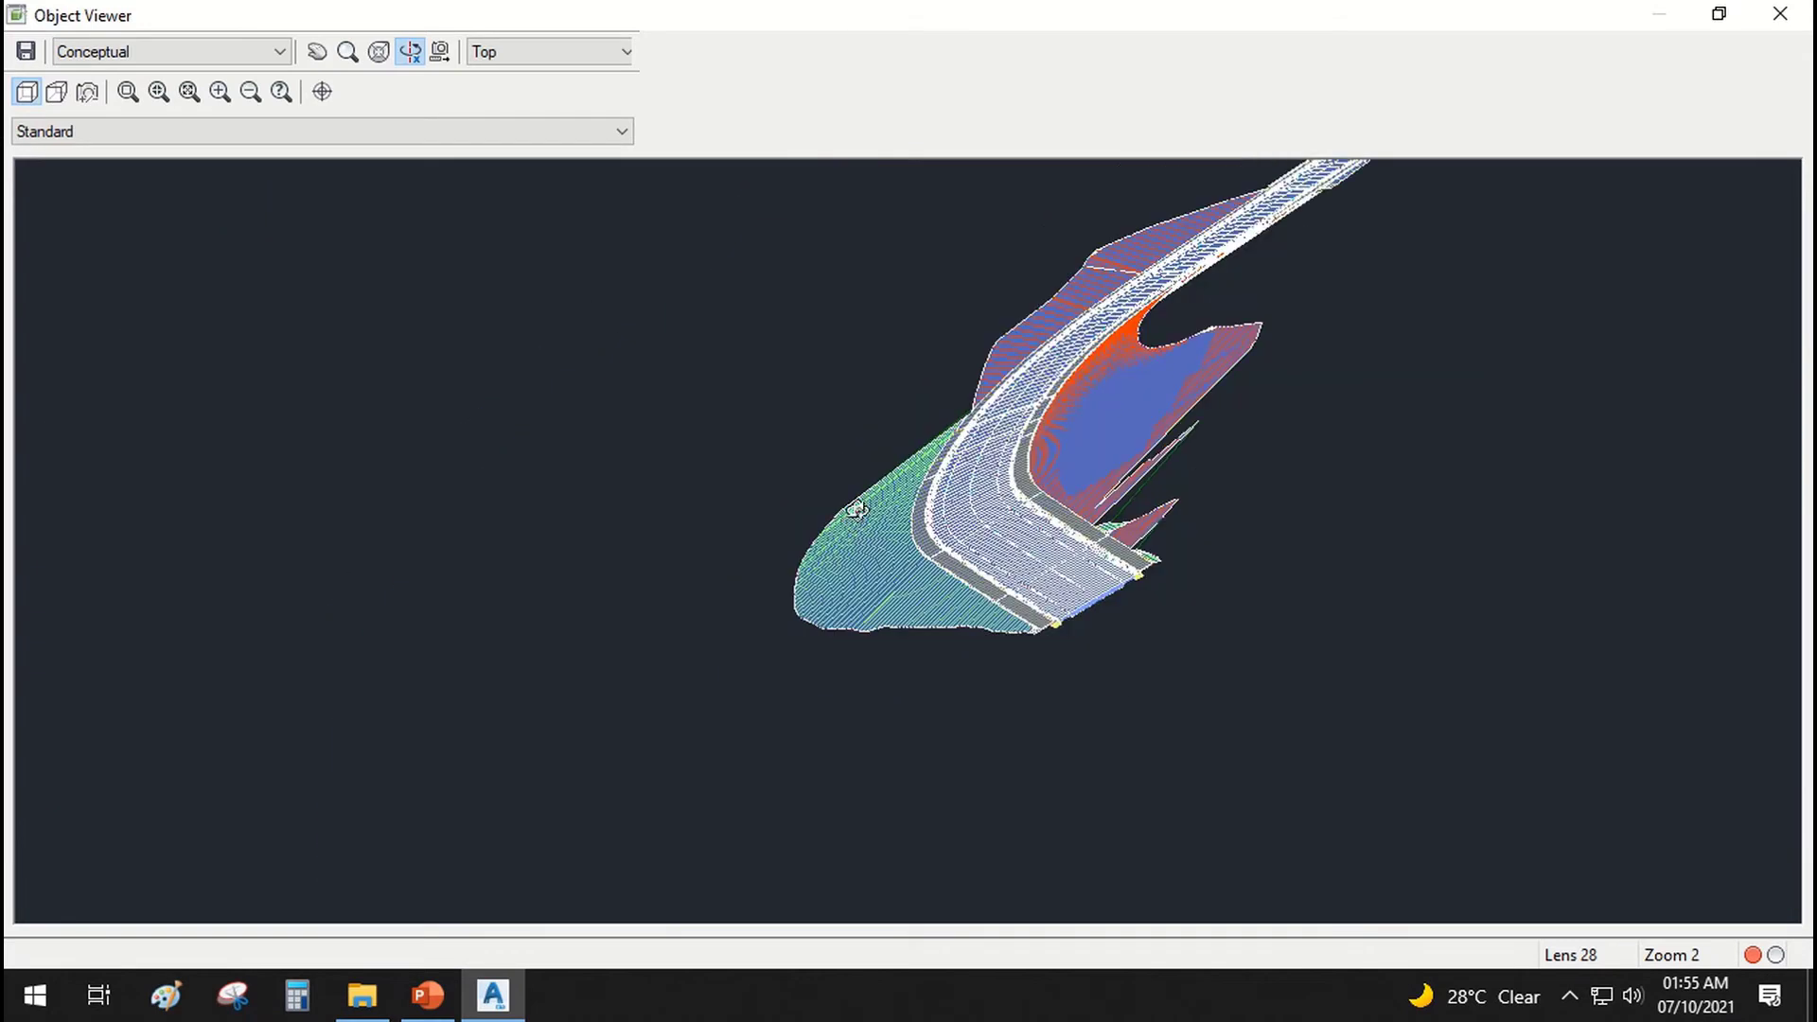
scroll(1088, 501, up, 1)
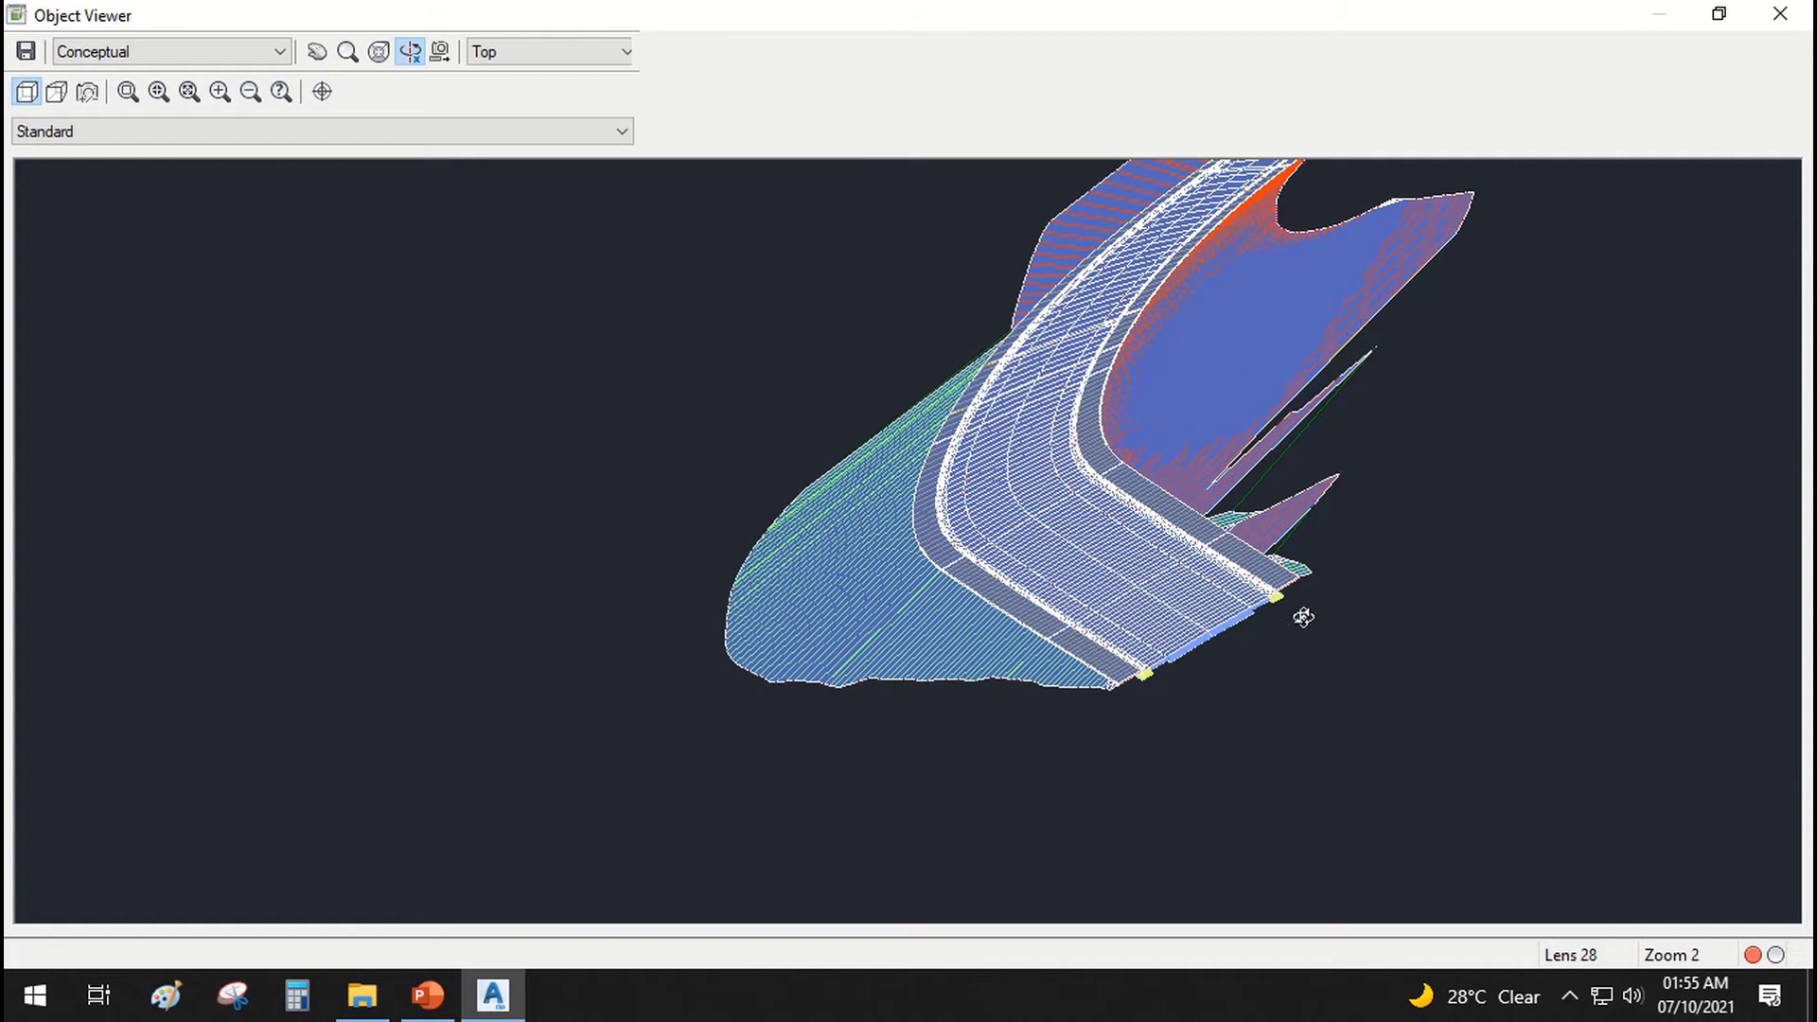
scroll(1277, 634, up, 3)
middle_drag(1362, 641, 719, 487)
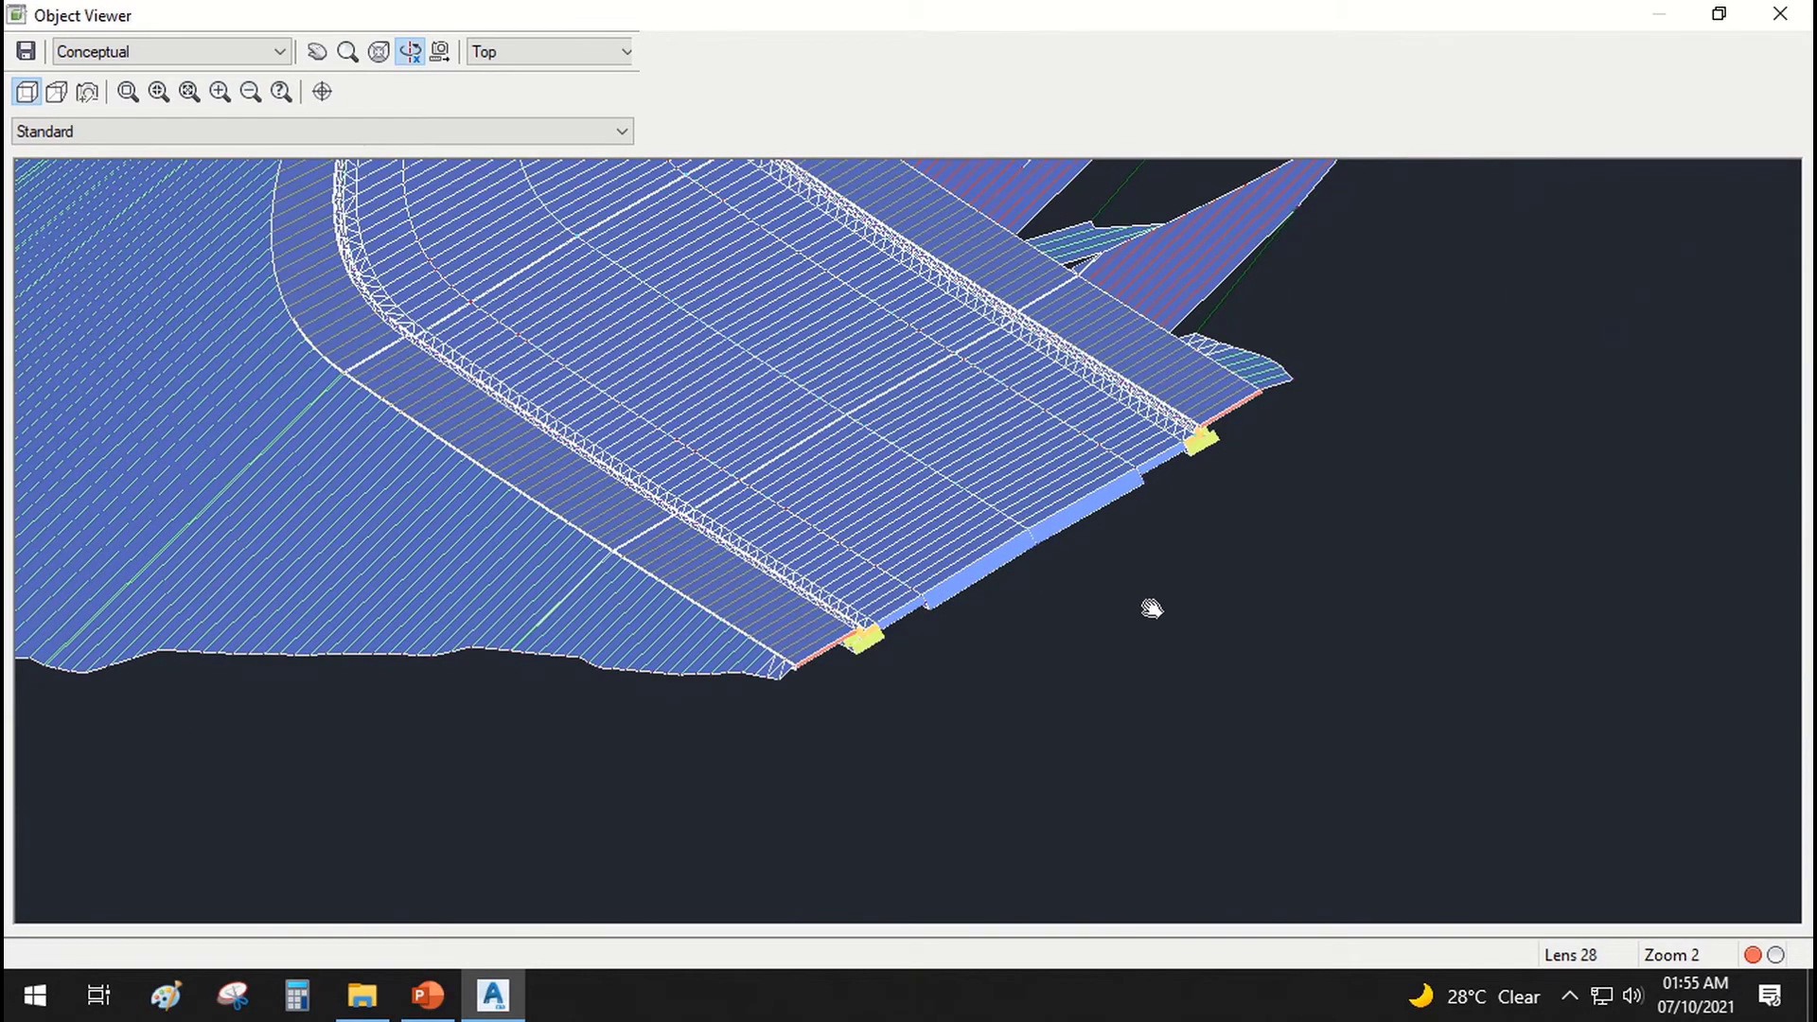
scroll(1131, 567, up, 4)
middle_drag(1211, 662, 435, 541)
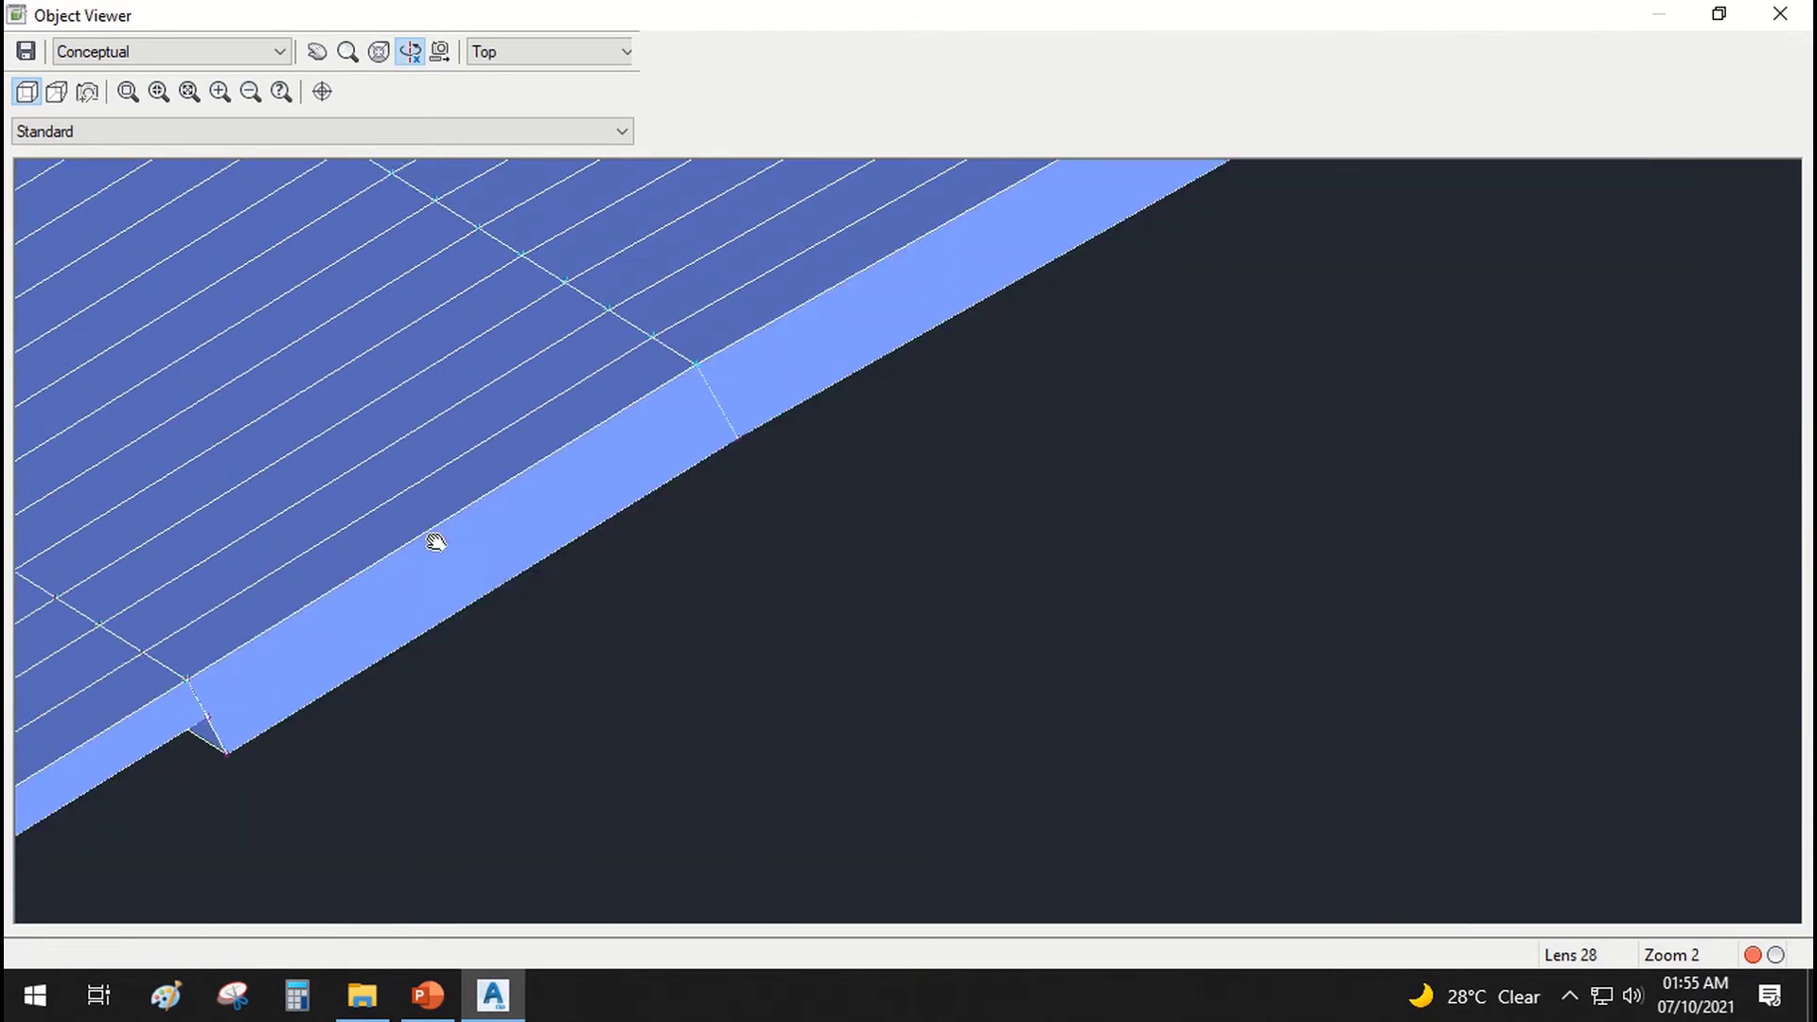
scroll(779, 580, down, 4)
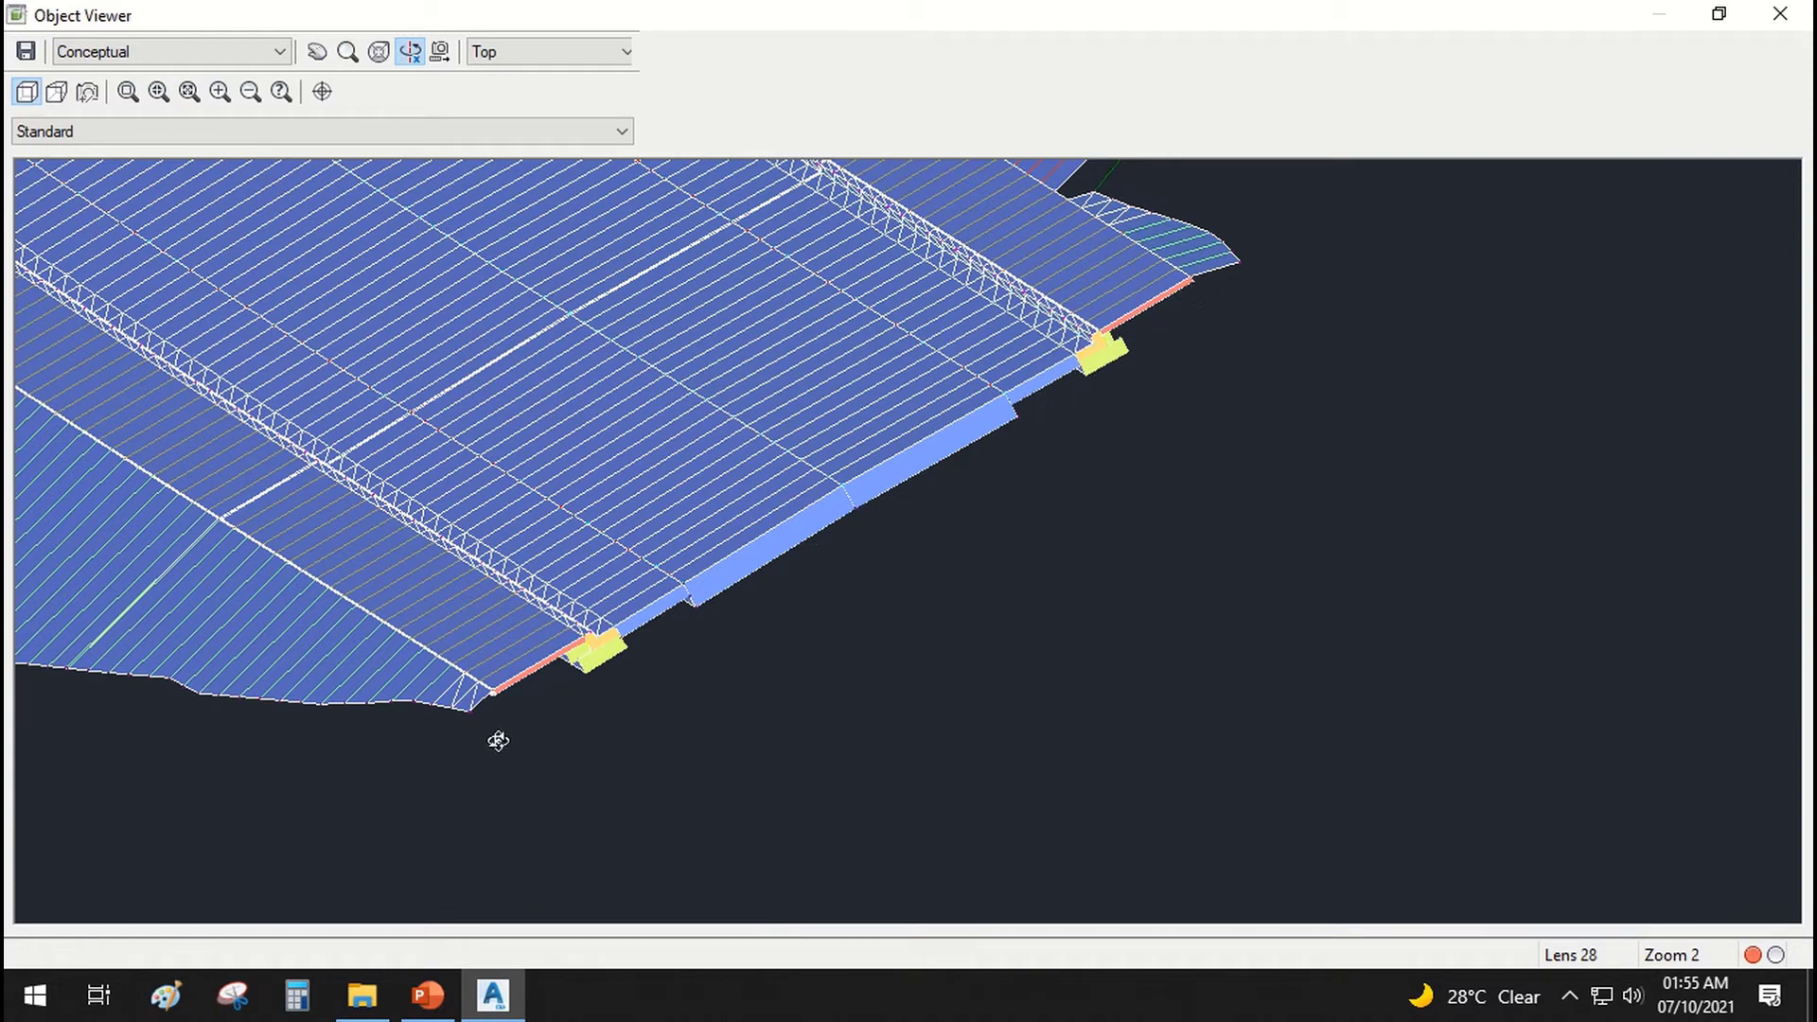
Step: Orbit the corridor to its opposite end and examine the carriageway and daylight slopes up close
scroll(987, 608, down, 5)
drag(987, 608, 827, 535)
drag(1267, 545, 911, 502)
drag(886, 589, 951, 812)
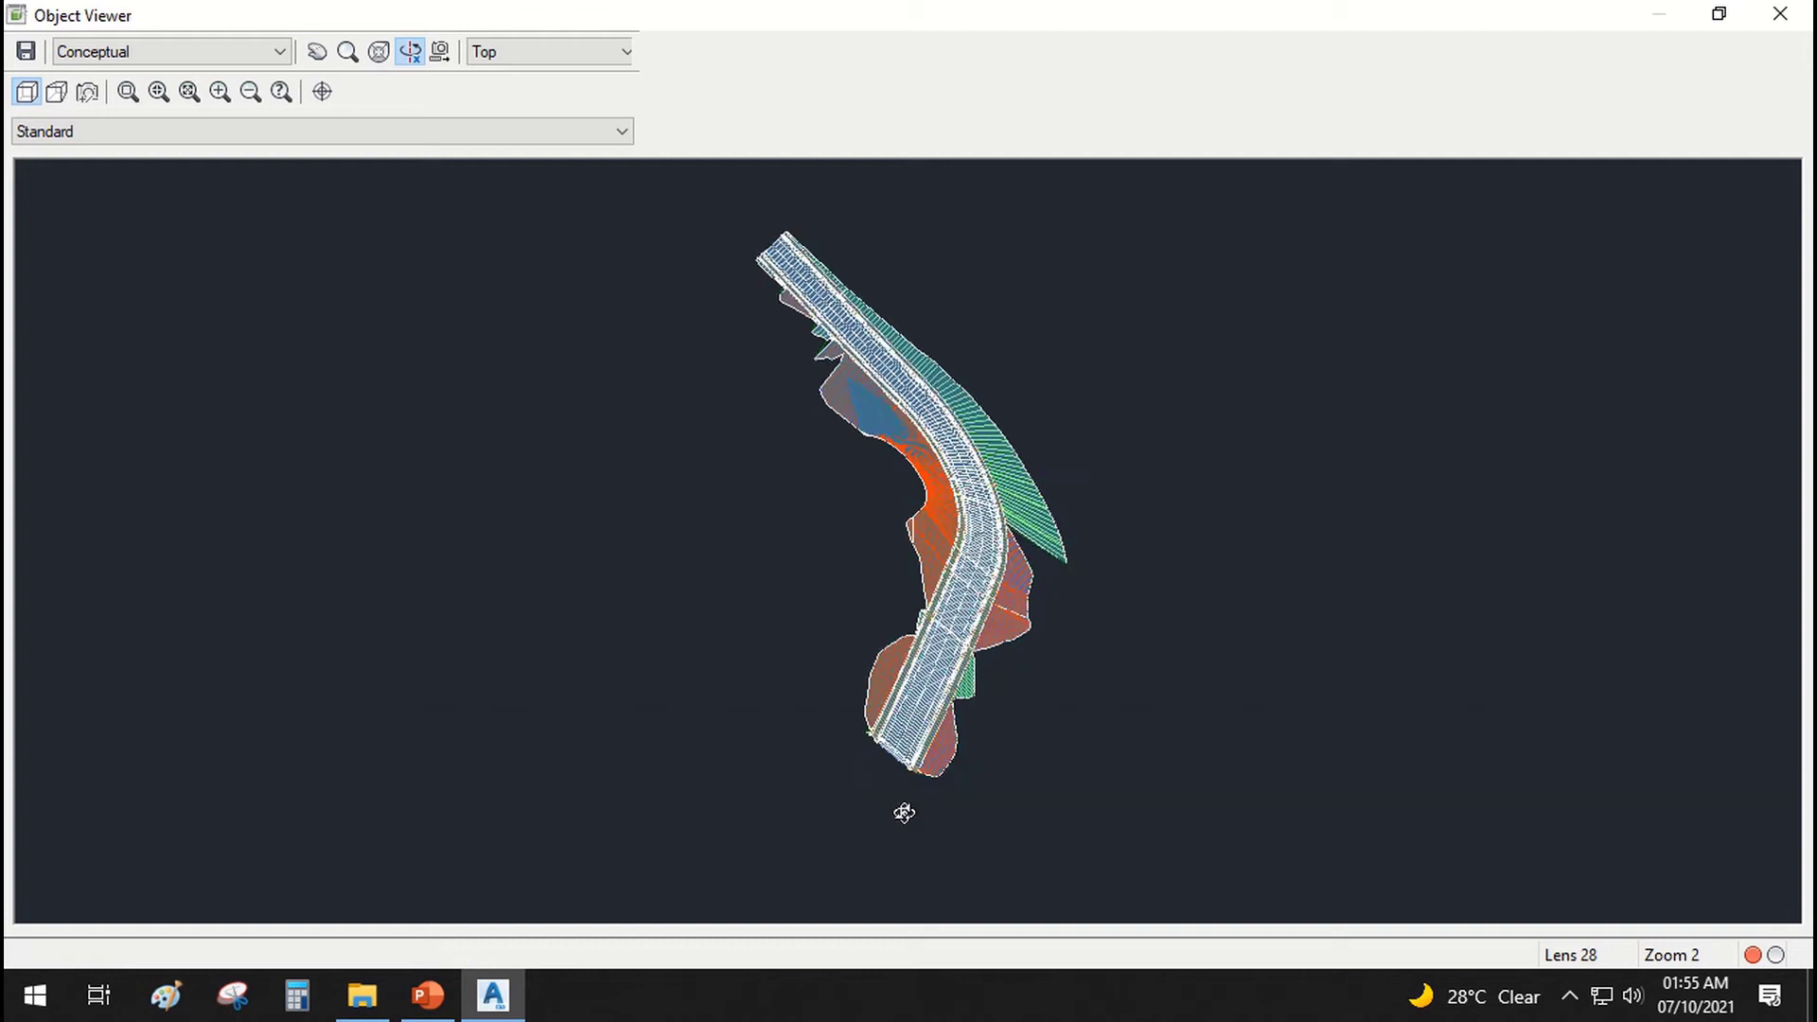
scroll(899, 811, up, 10)
middle_drag(1048, 252, 721, 471)
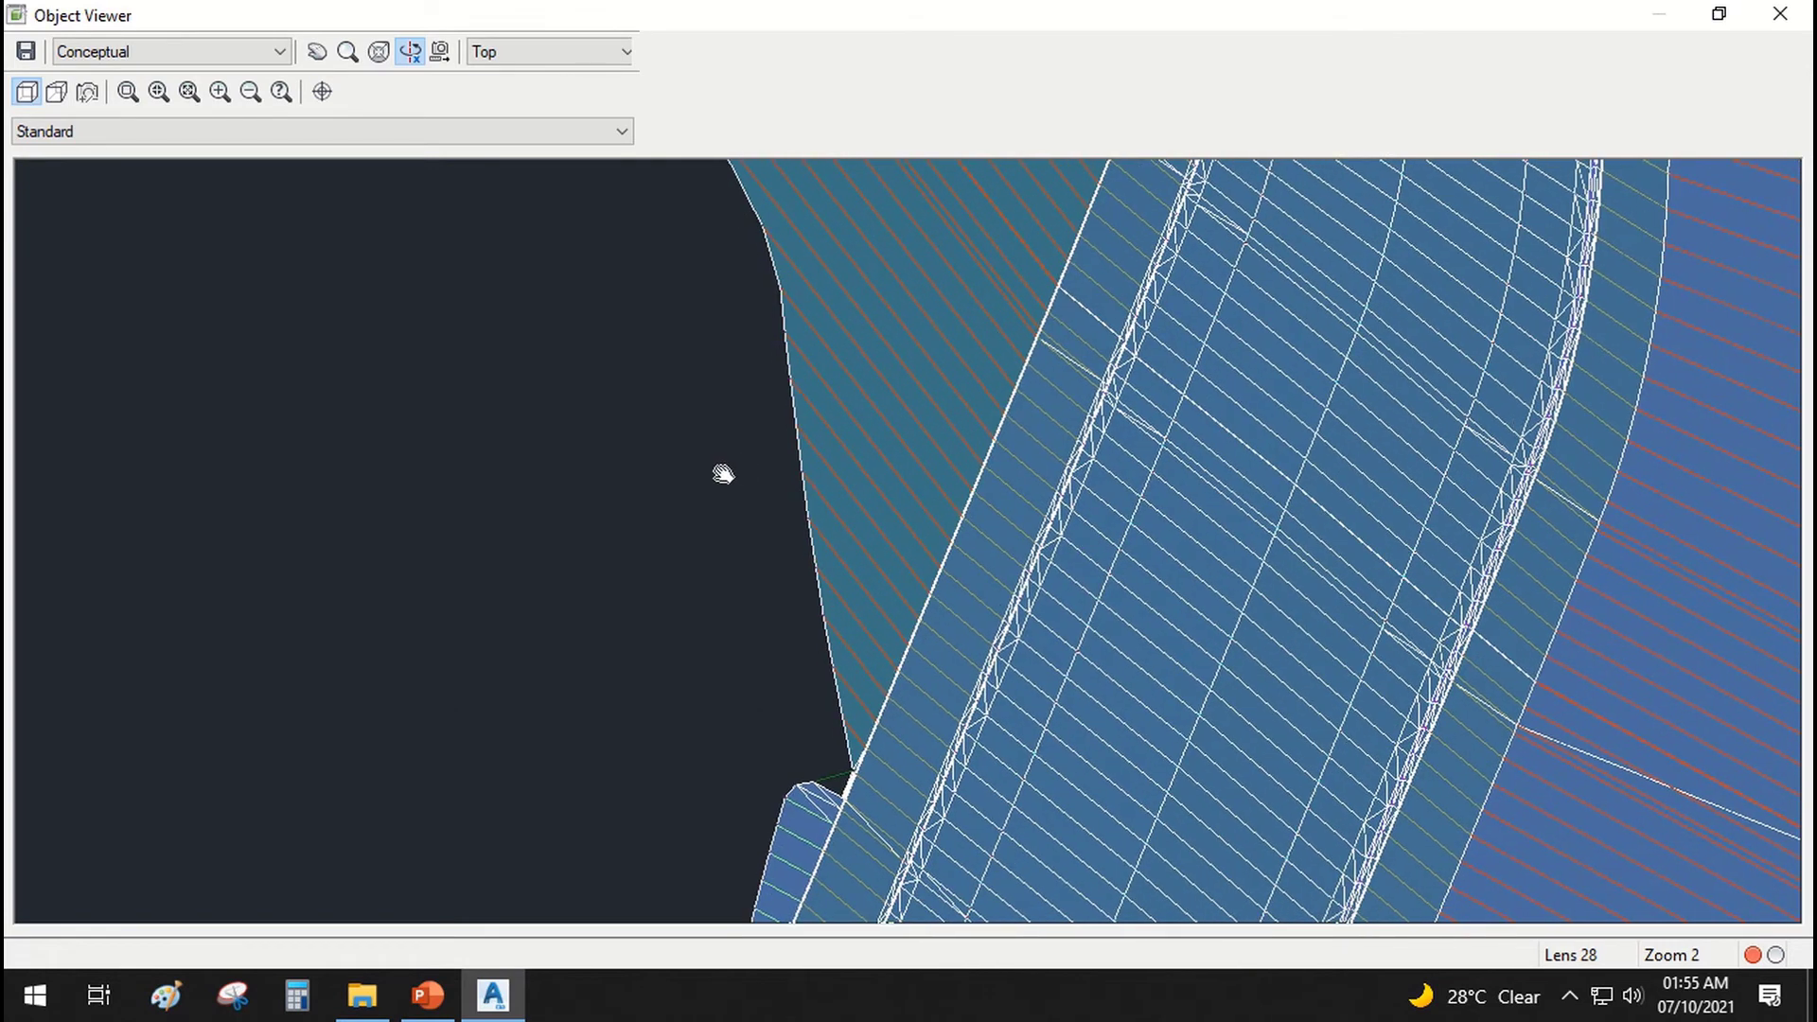
scroll(816, 268, down, 5)
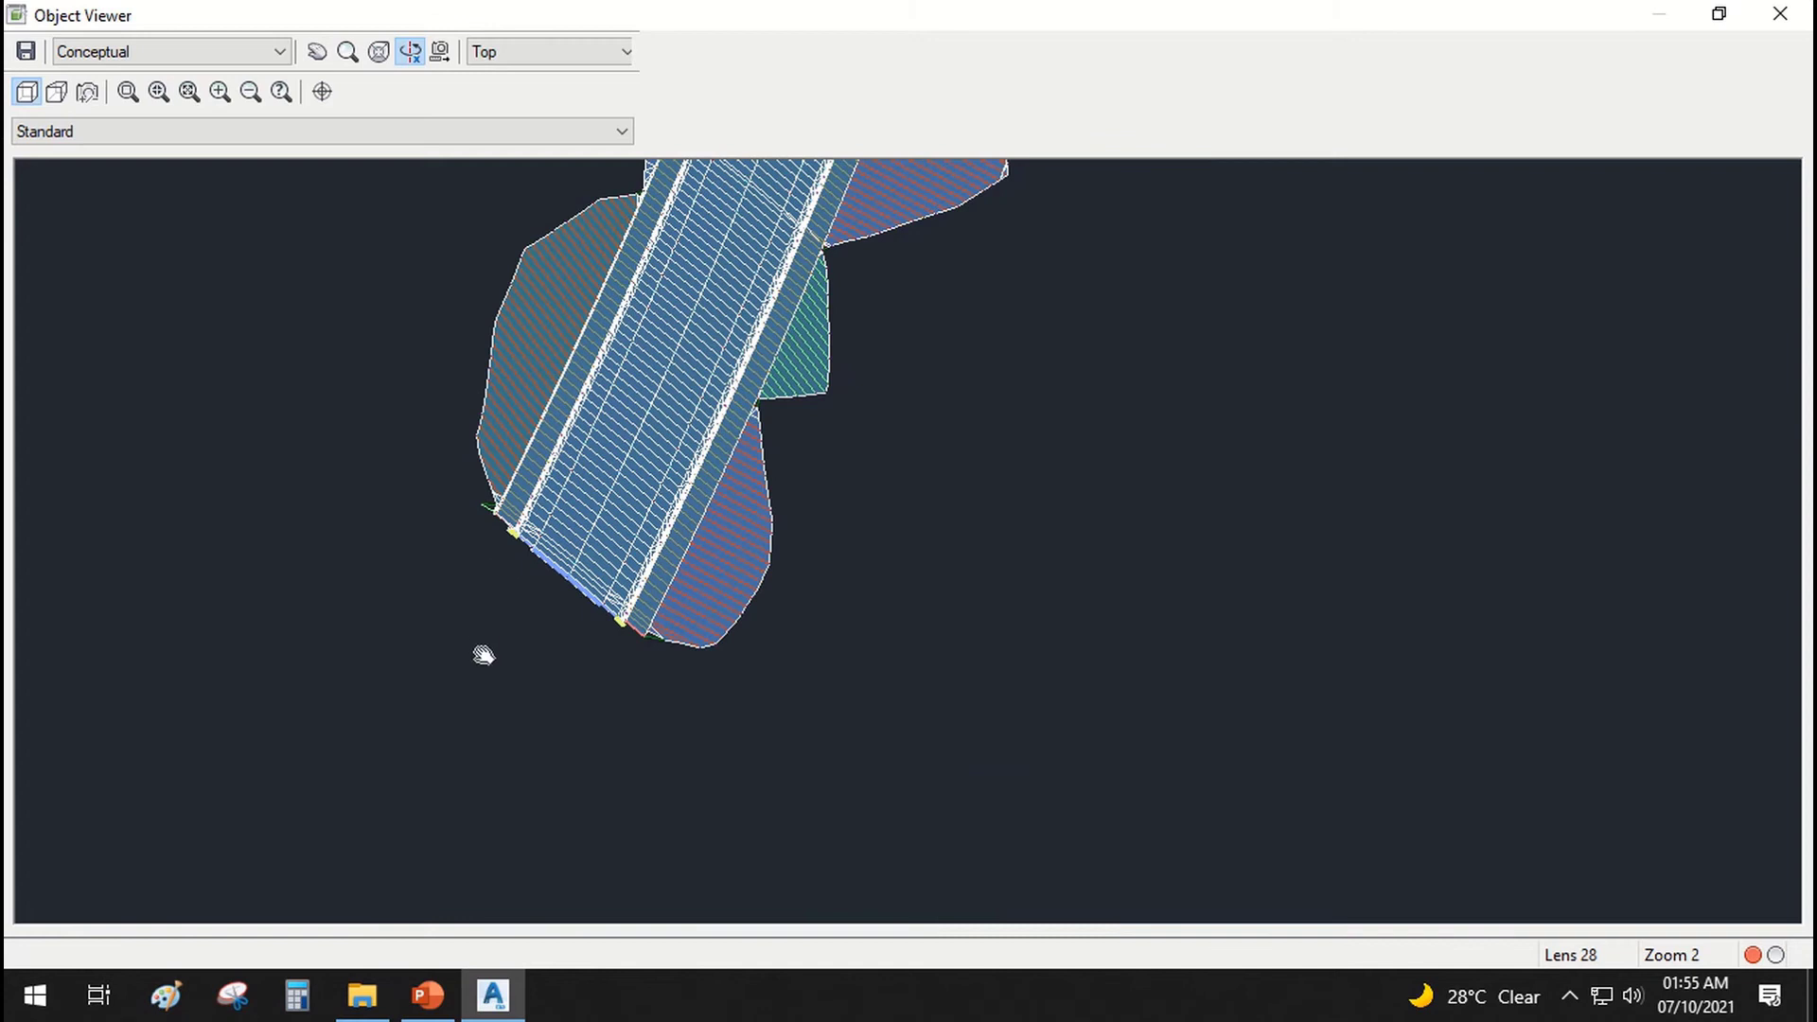
scroll(662, 659, up, 5)
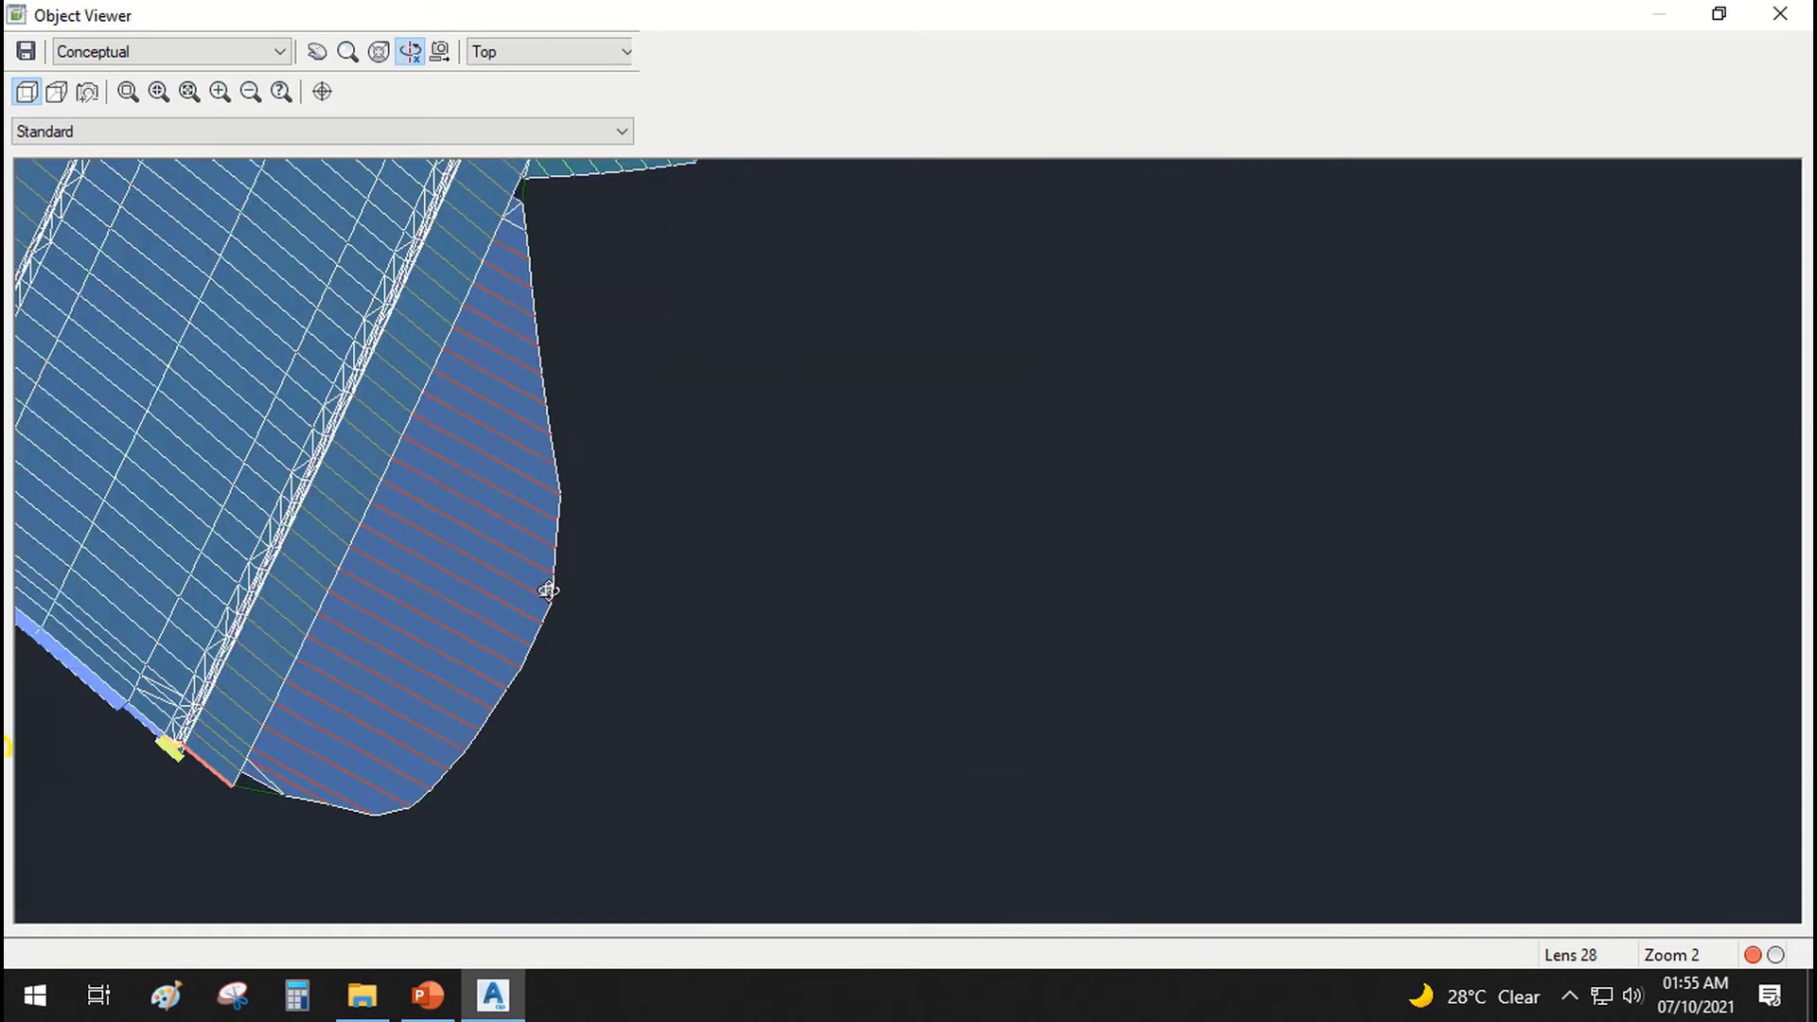
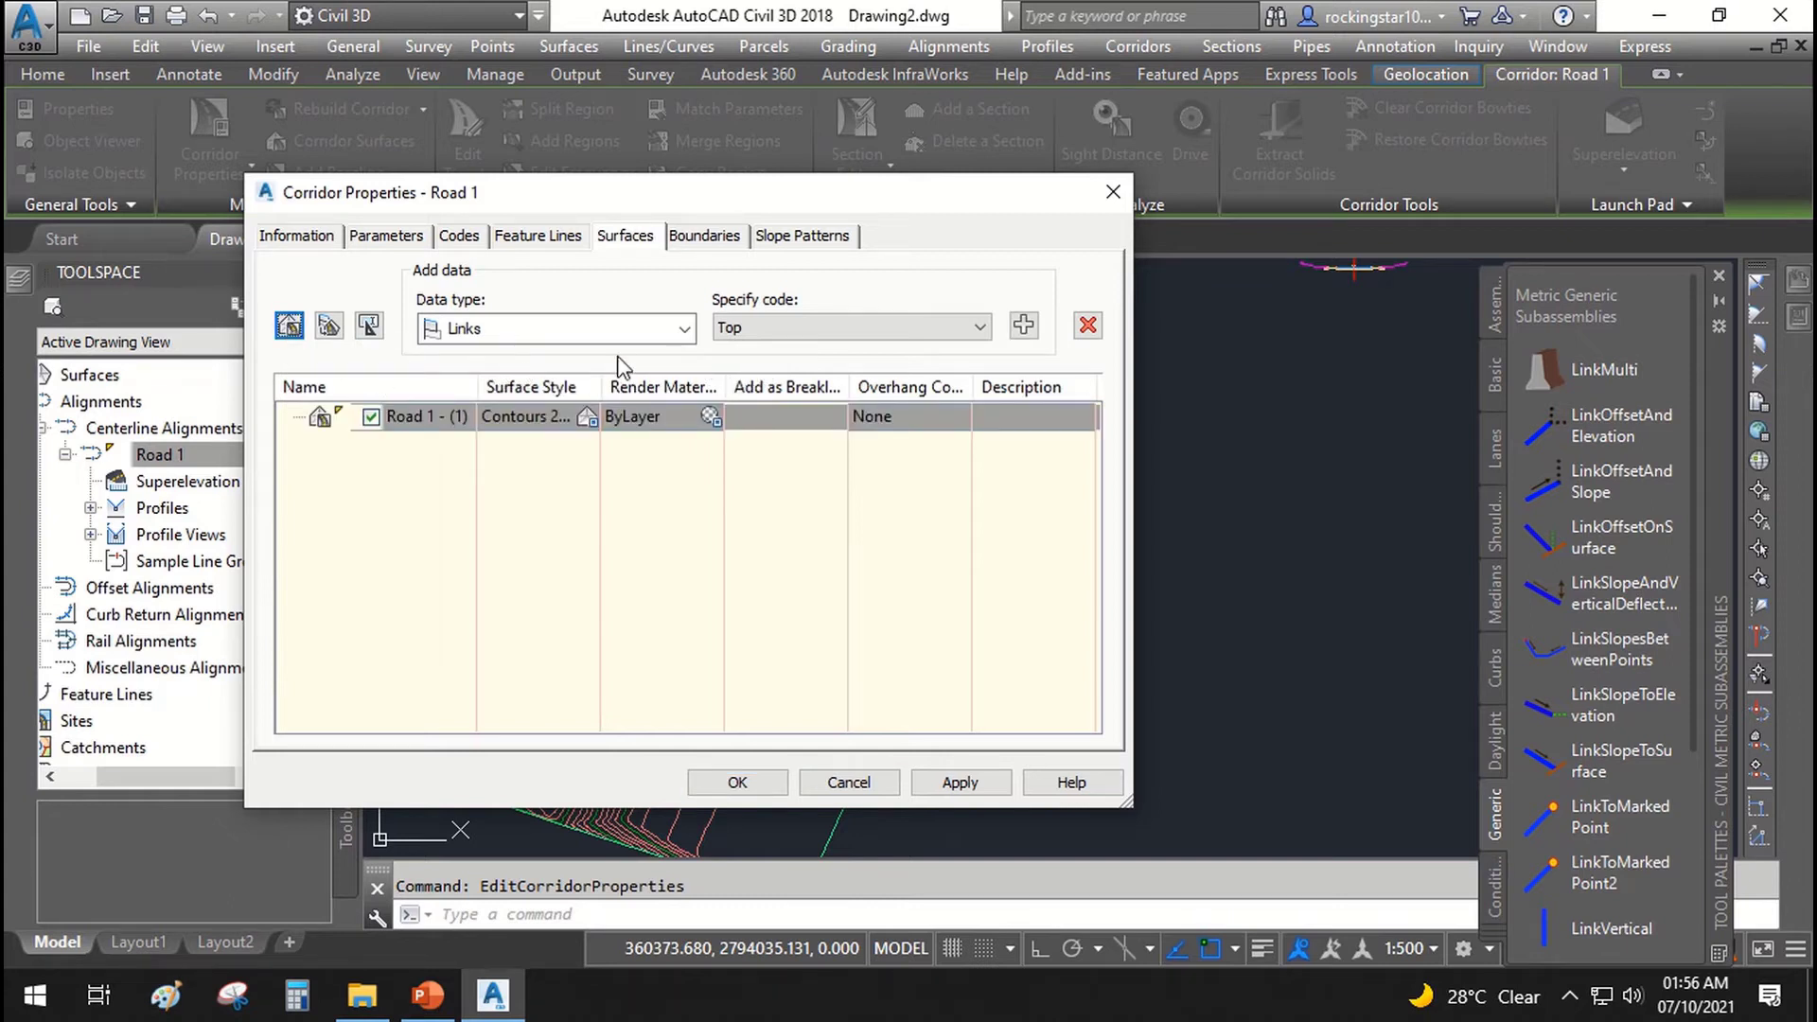
Step: Add the Top link code as data for the Road 1 - (1) corridor surface
click(834, 327)
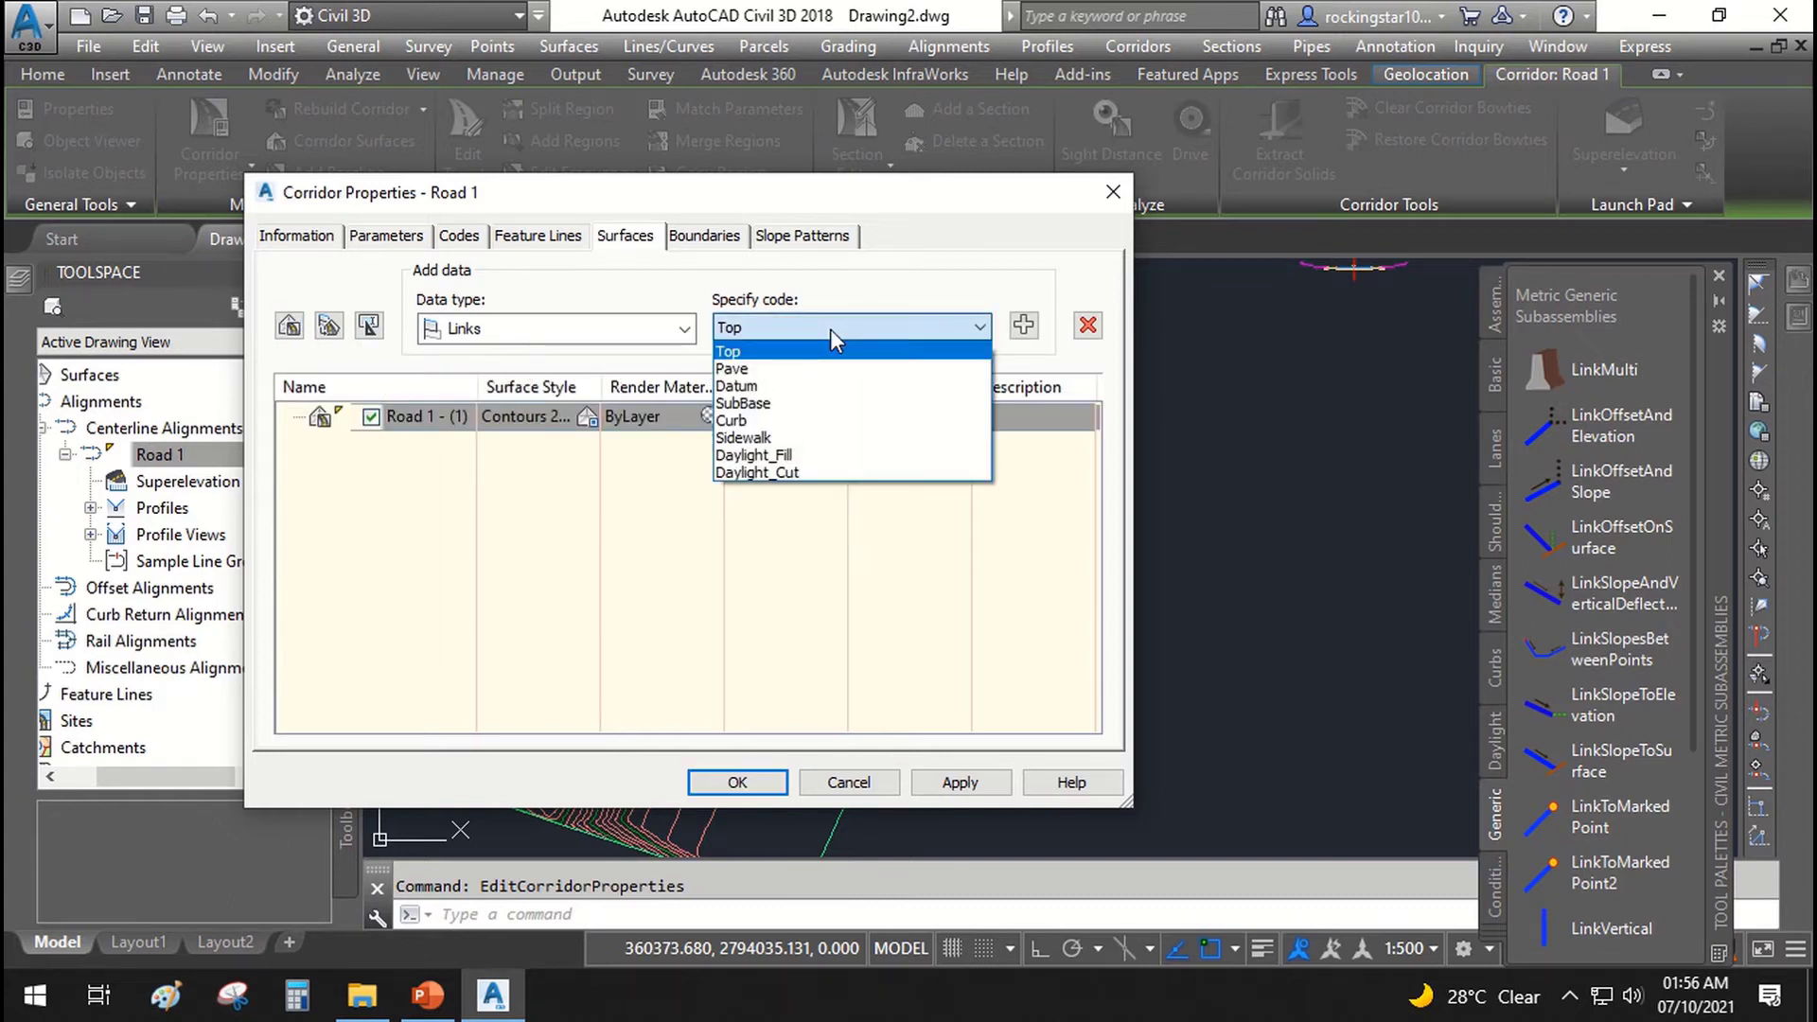
click(667, 328)
click(553, 330)
click(535, 333)
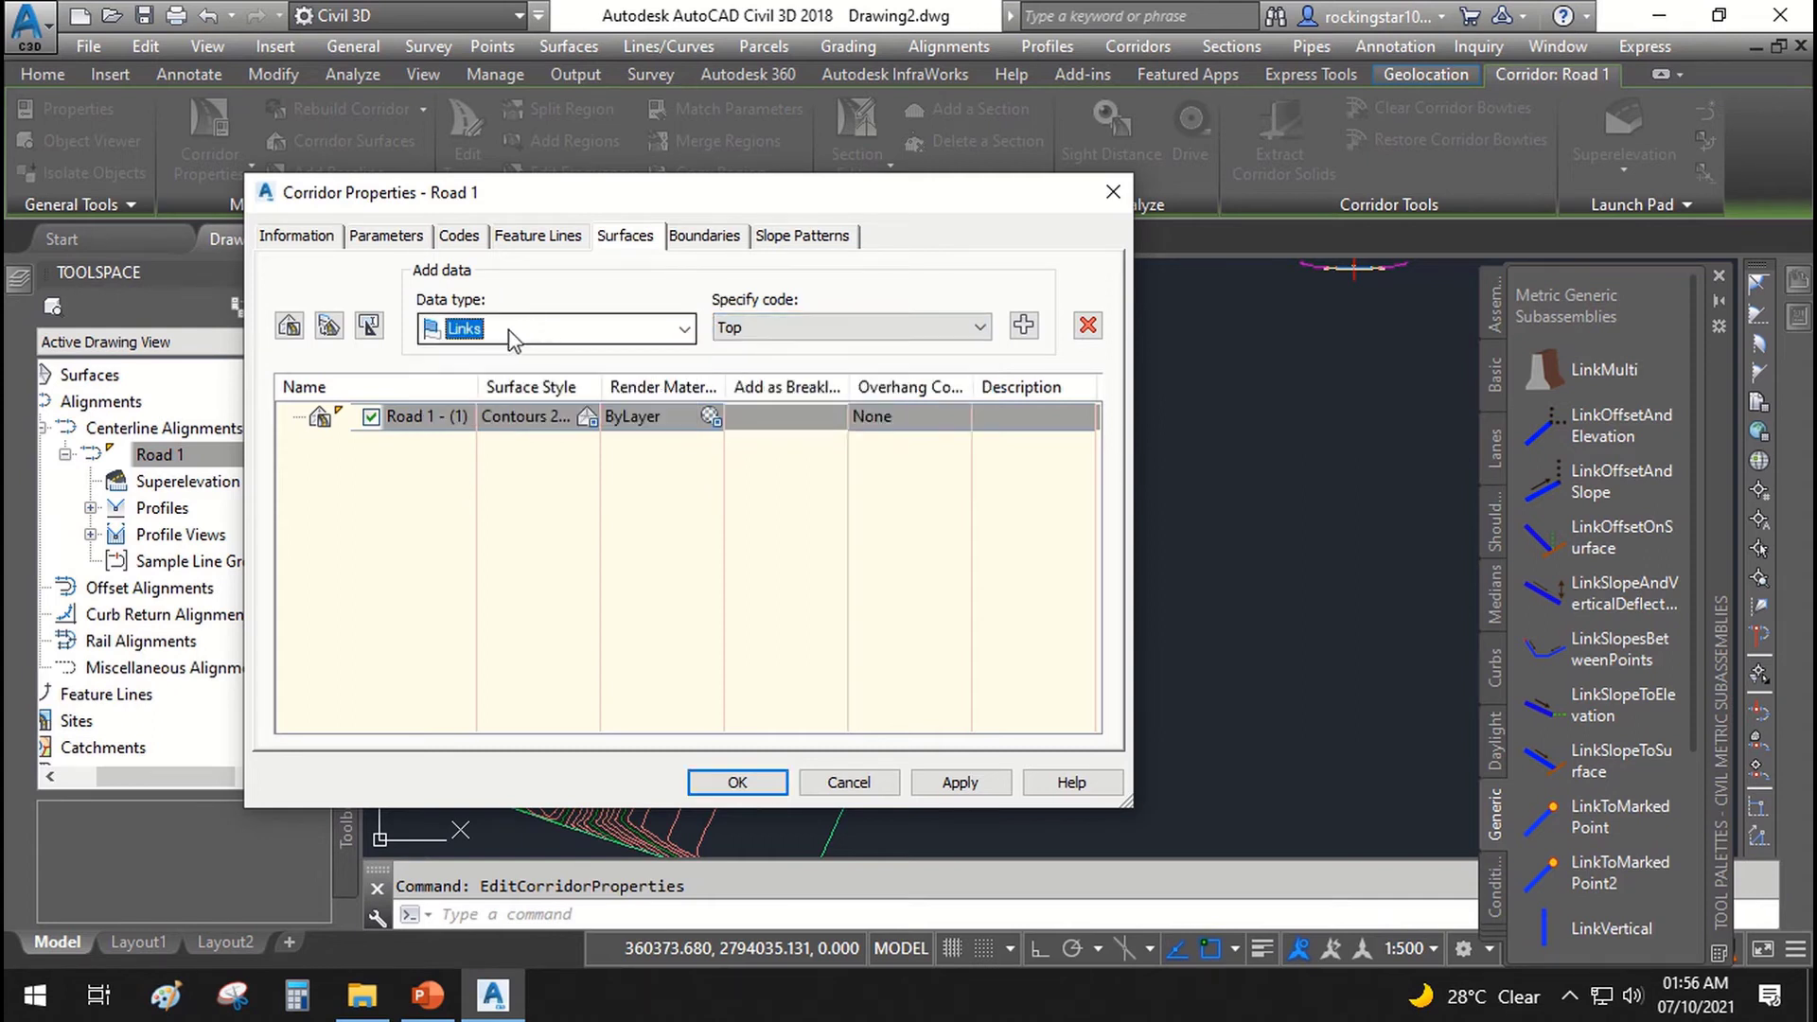
click(752, 328)
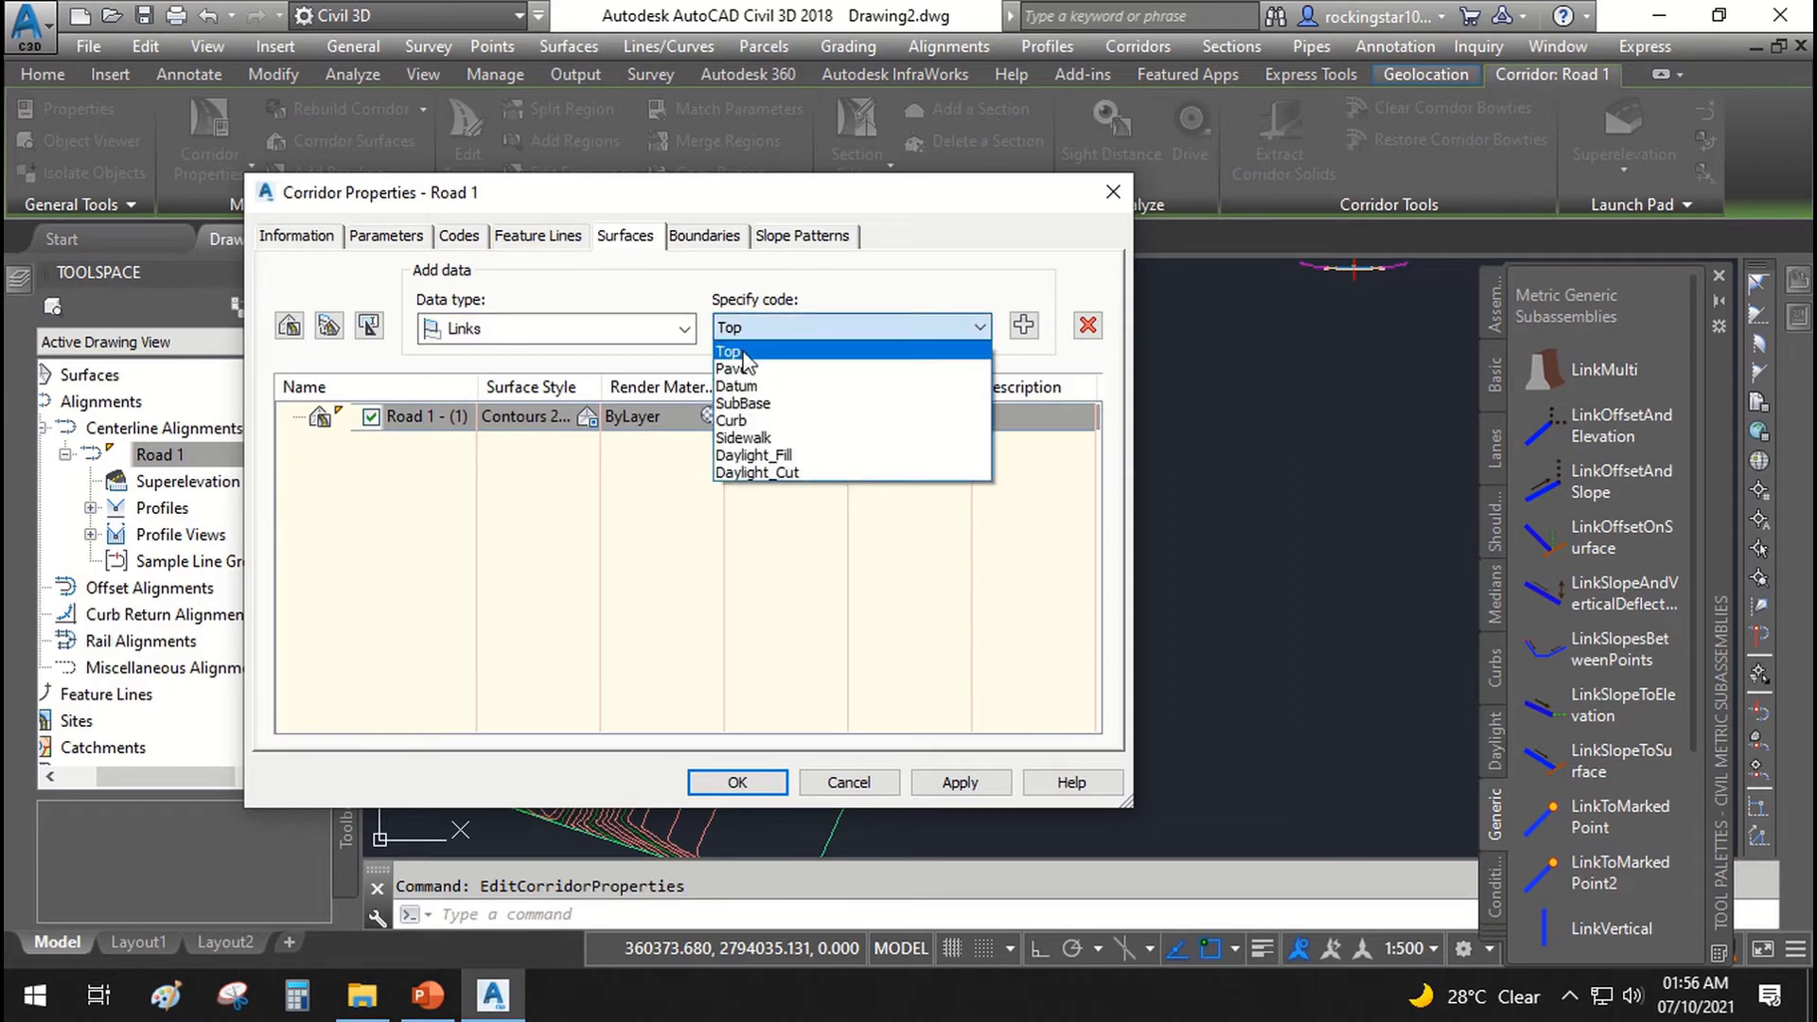
click(745, 353)
click(1022, 326)
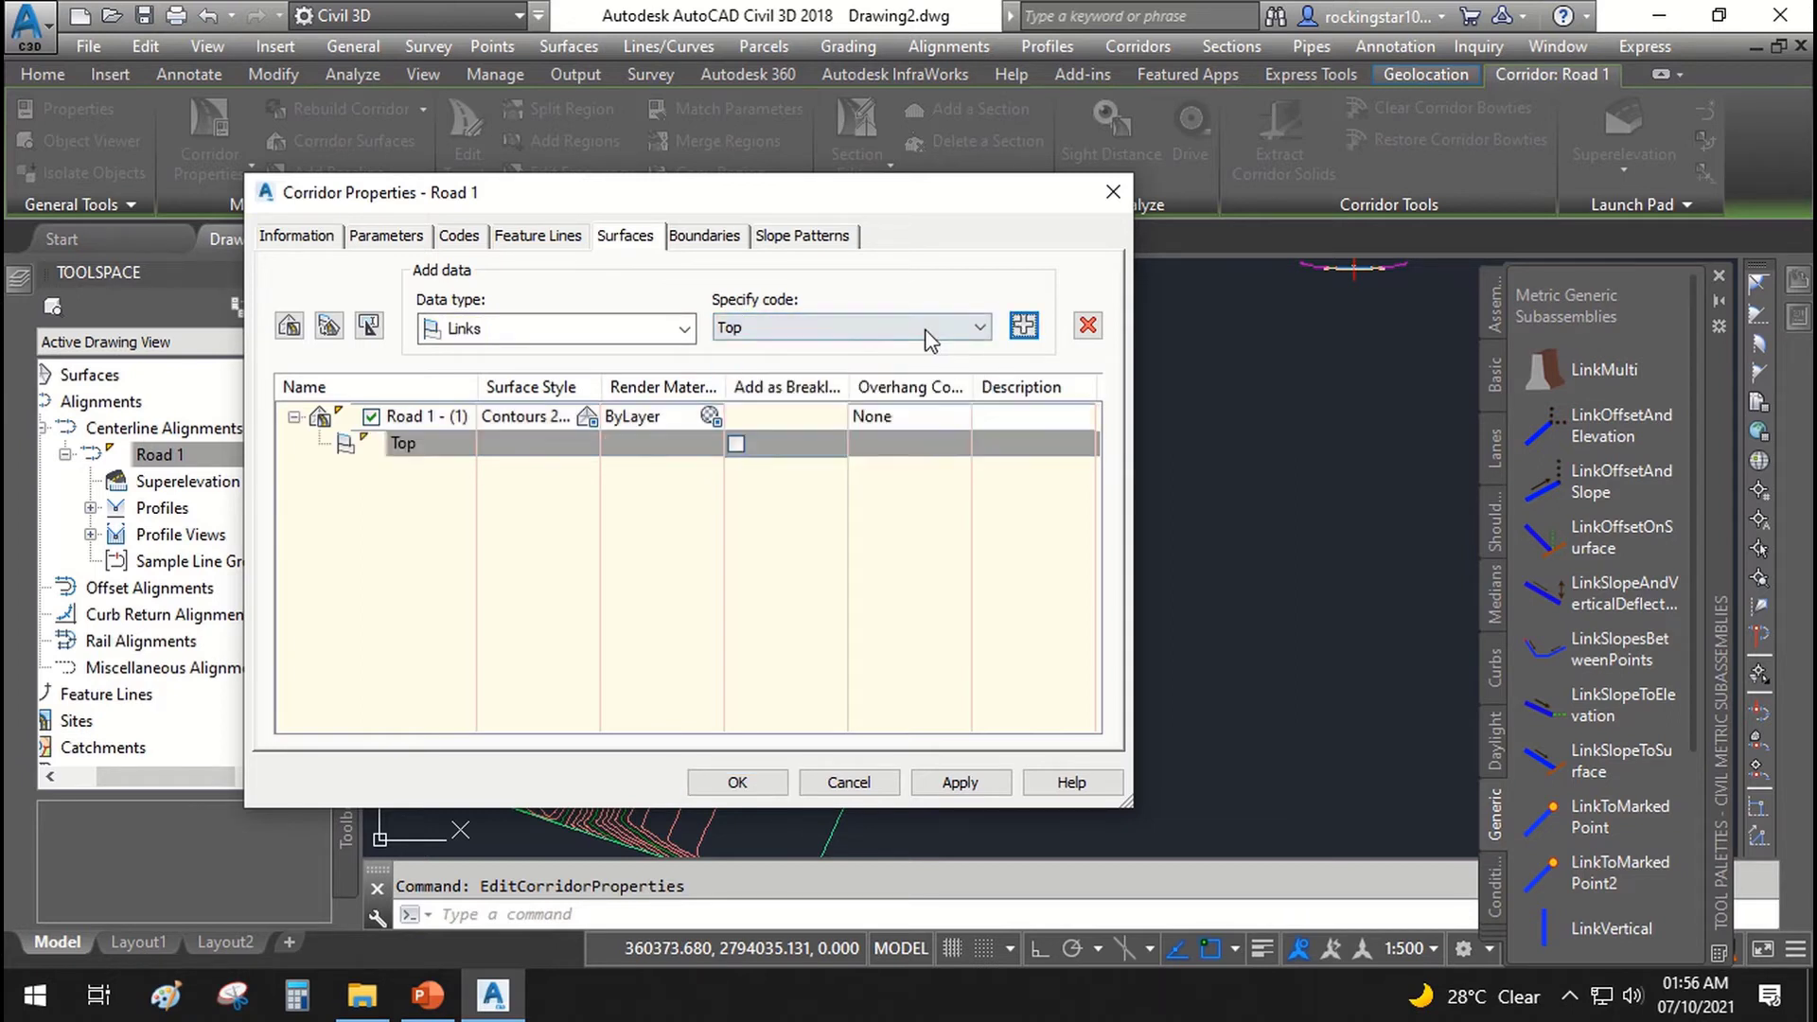
Step: Add the Pave and Sidewalk link codes to the Road 1 - (1) surface
click(927, 331)
click(852, 369)
click(1022, 326)
click(785, 331)
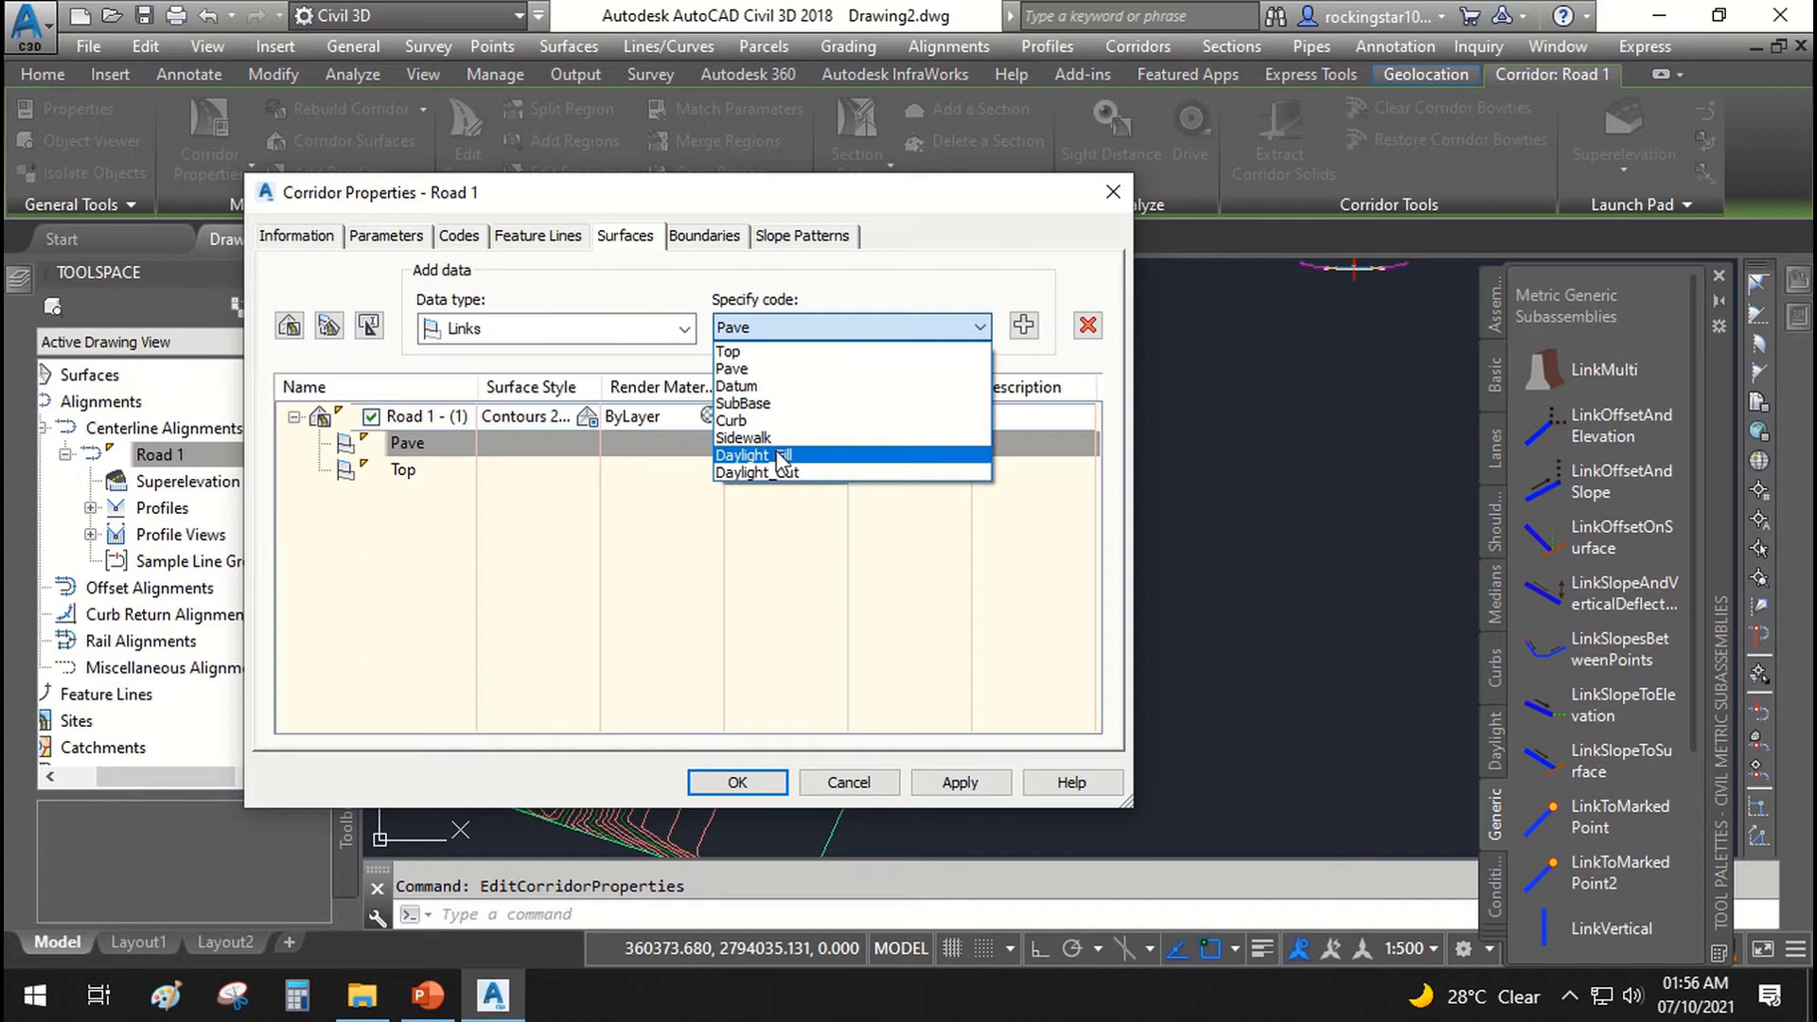
click(752, 438)
click(1022, 325)
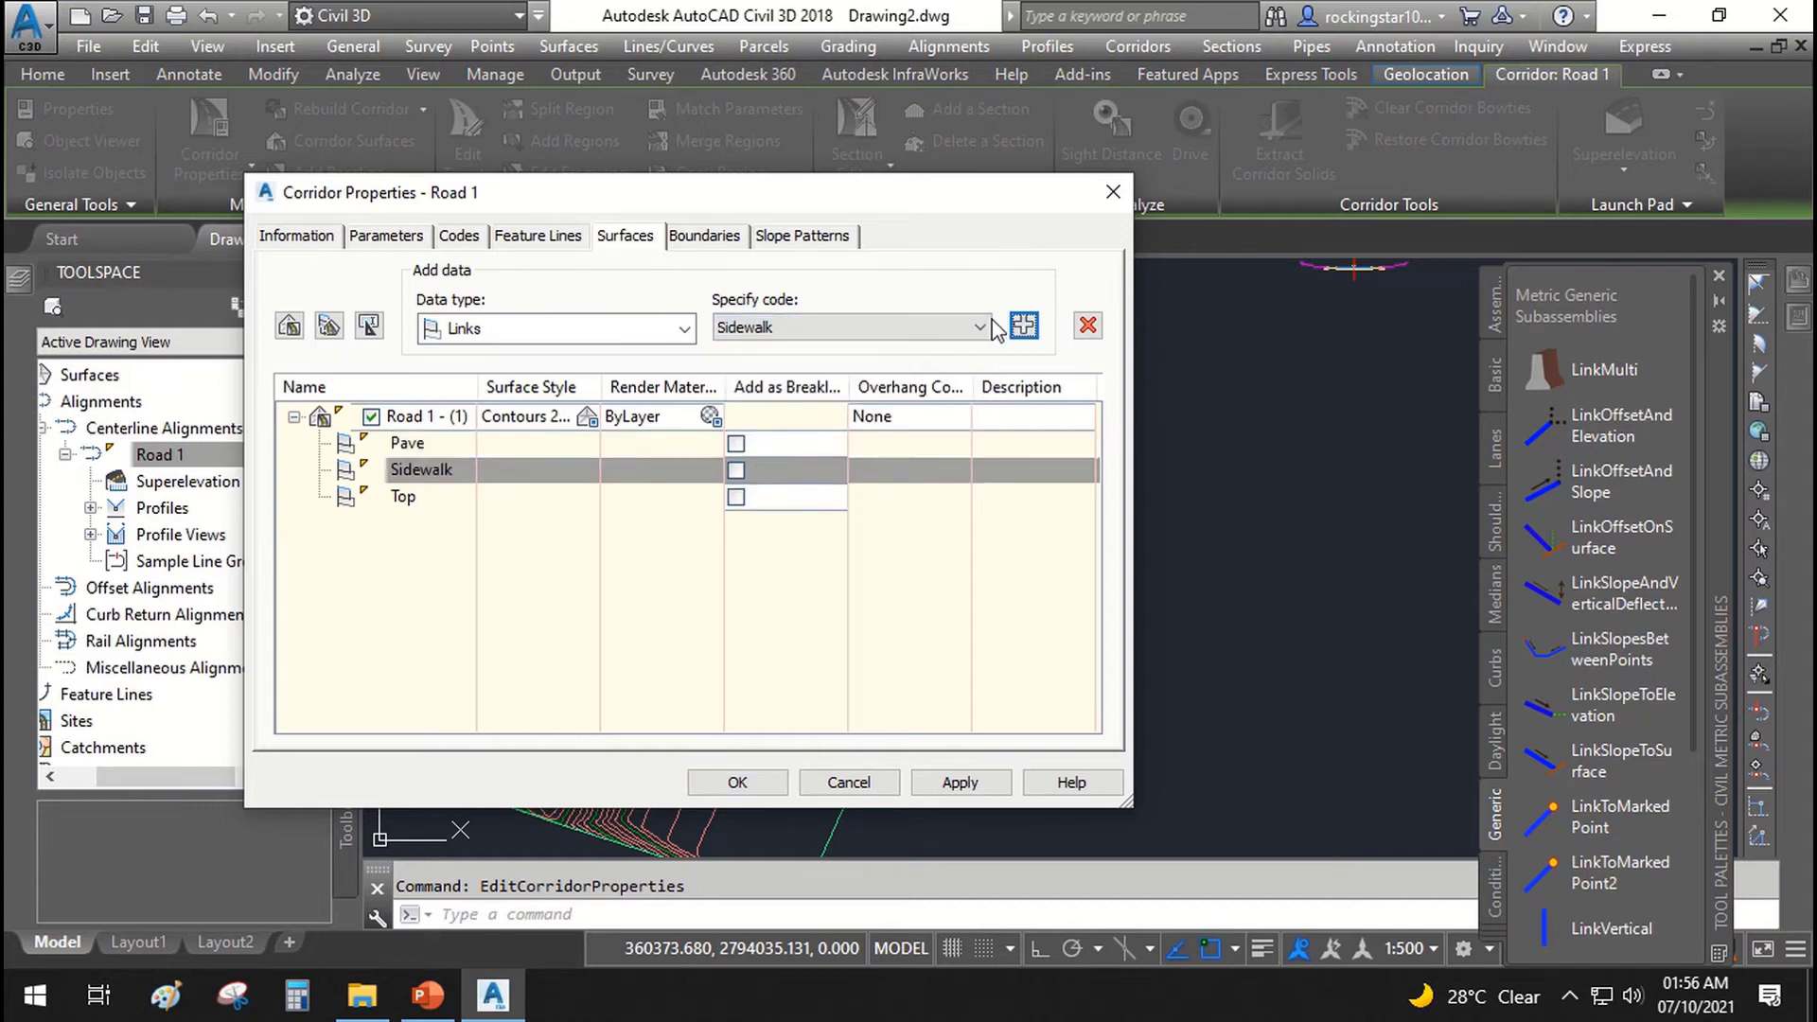
Step: Add the Curb and Daylight_Fill link codes to the Road 1 - (1) surface, leaving Daylight_Cut selected as the code
click(763, 339)
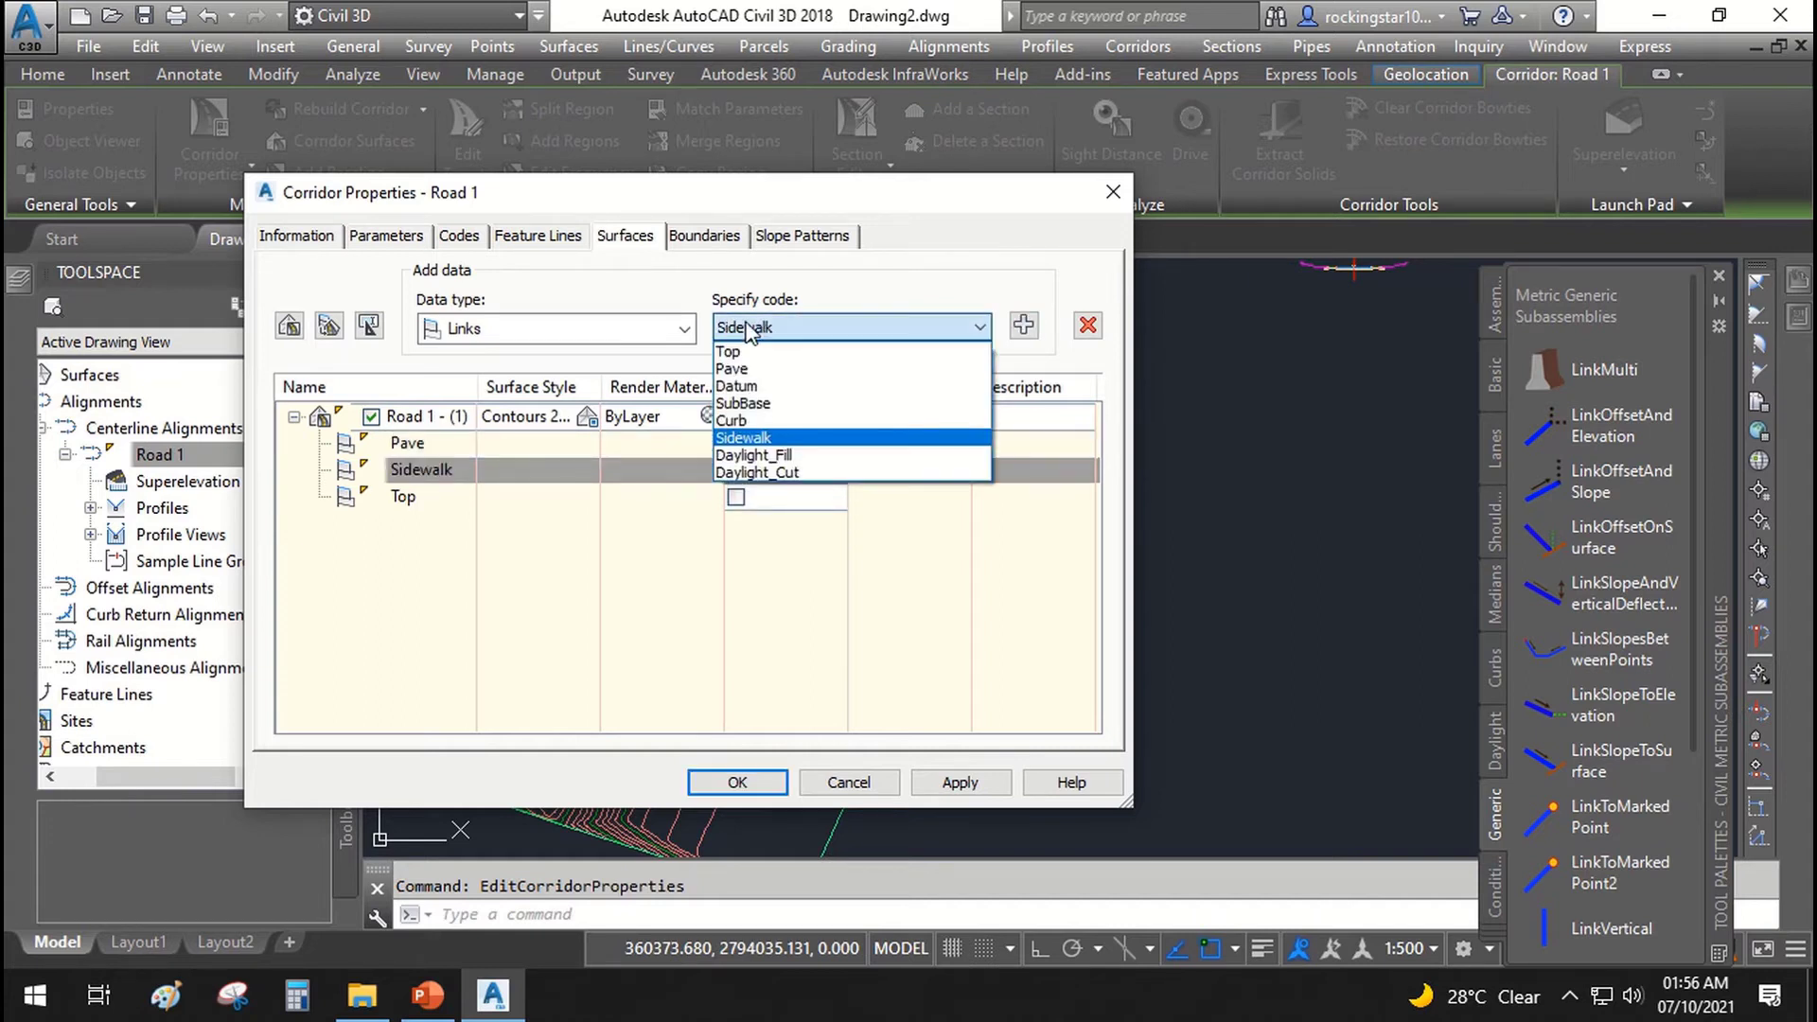
click(743, 419)
click(1022, 326)
click(922, 326)
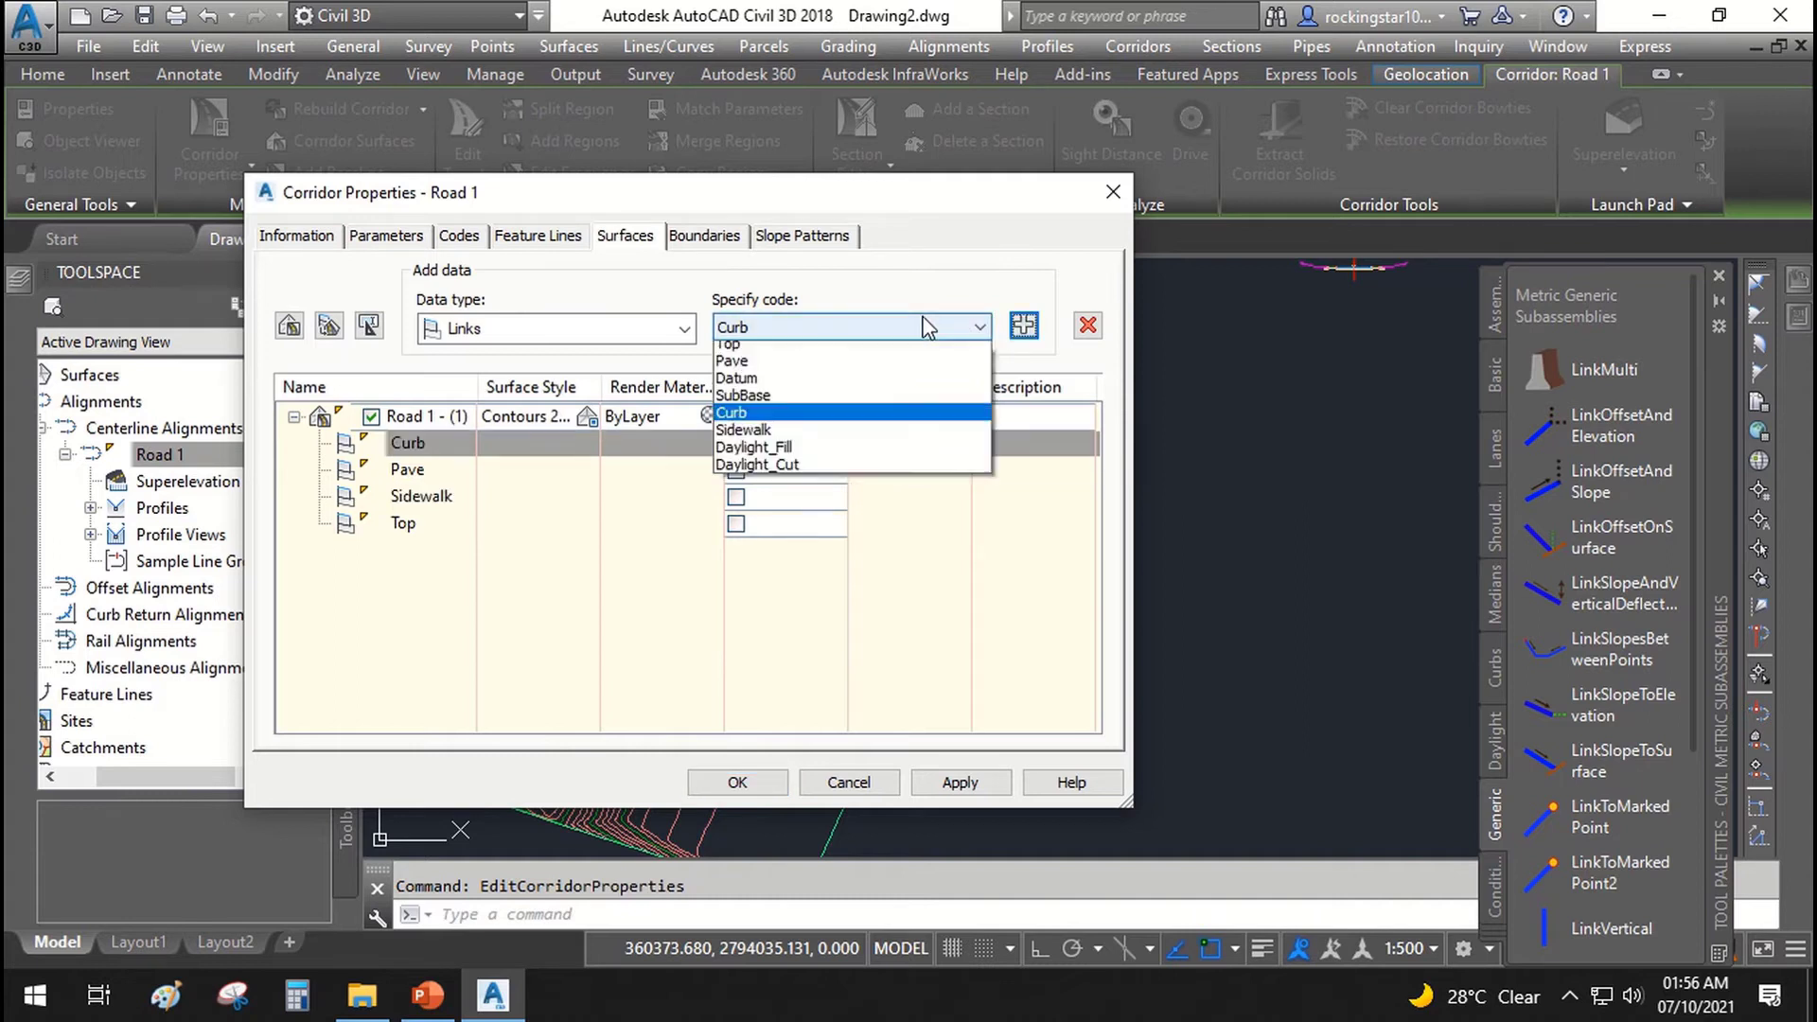
click(751, 455)
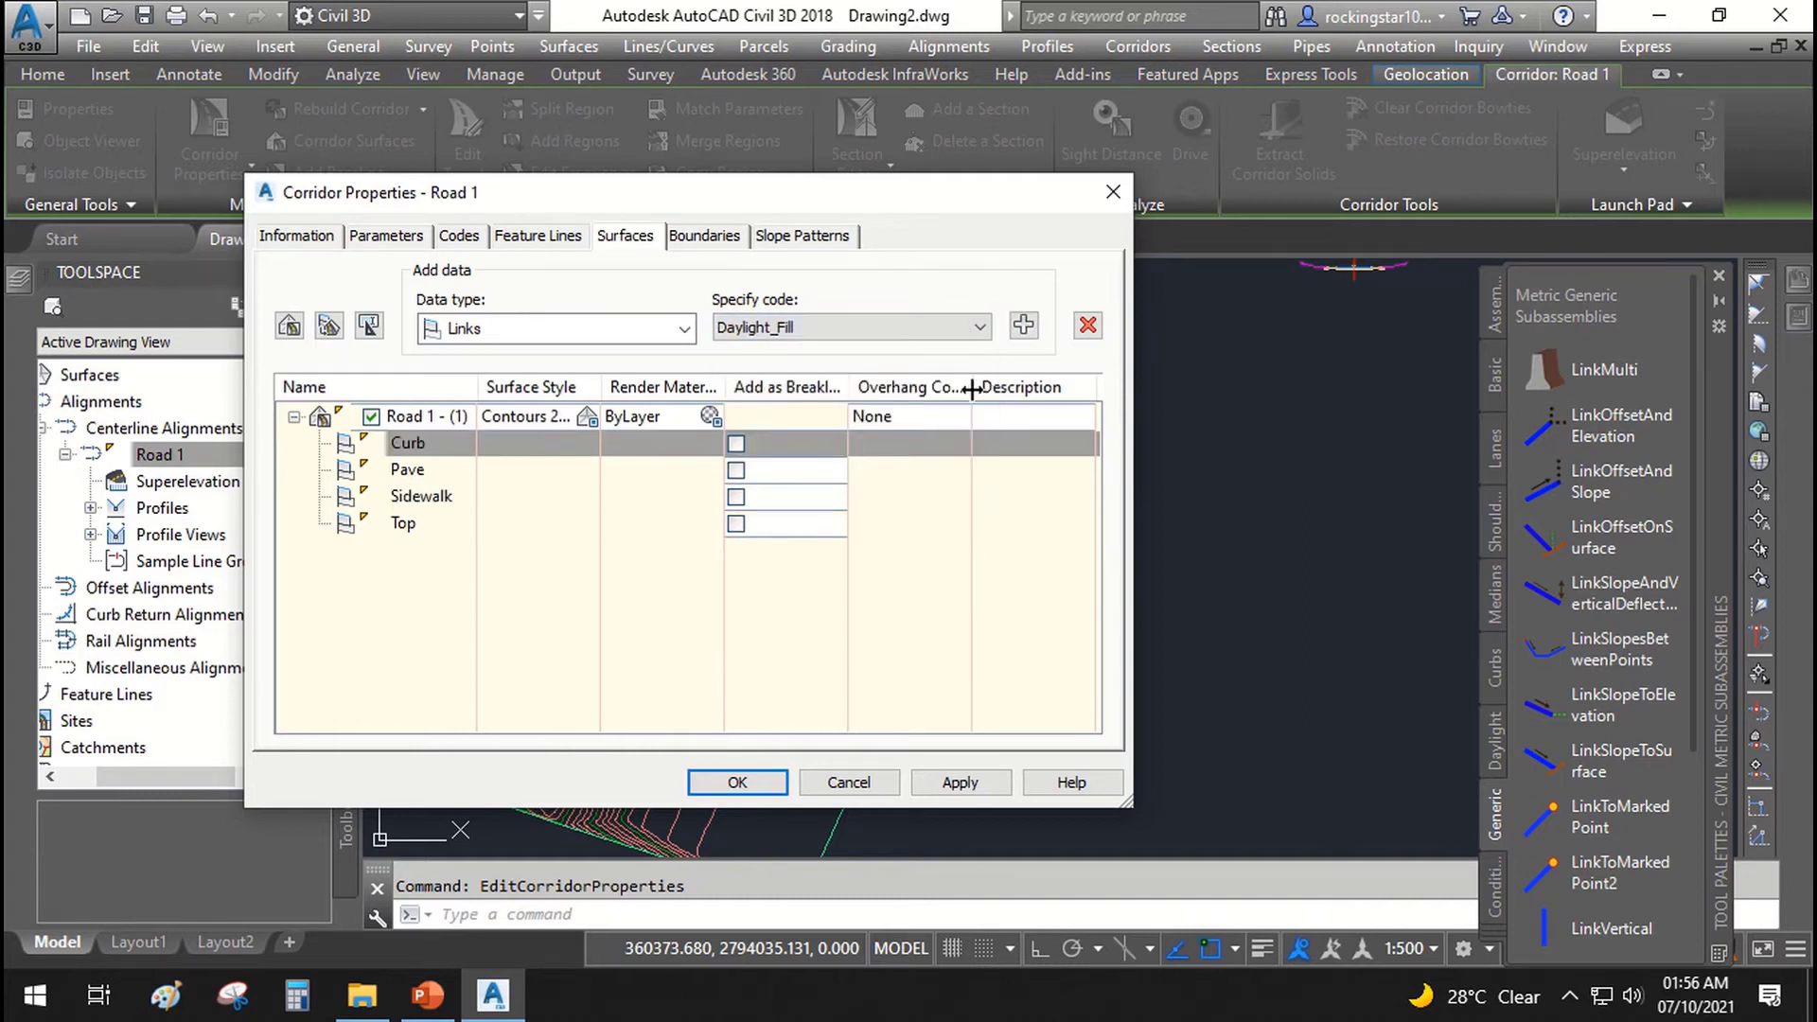
click(1022, 326)
click(977, 327)
click(771, 473)
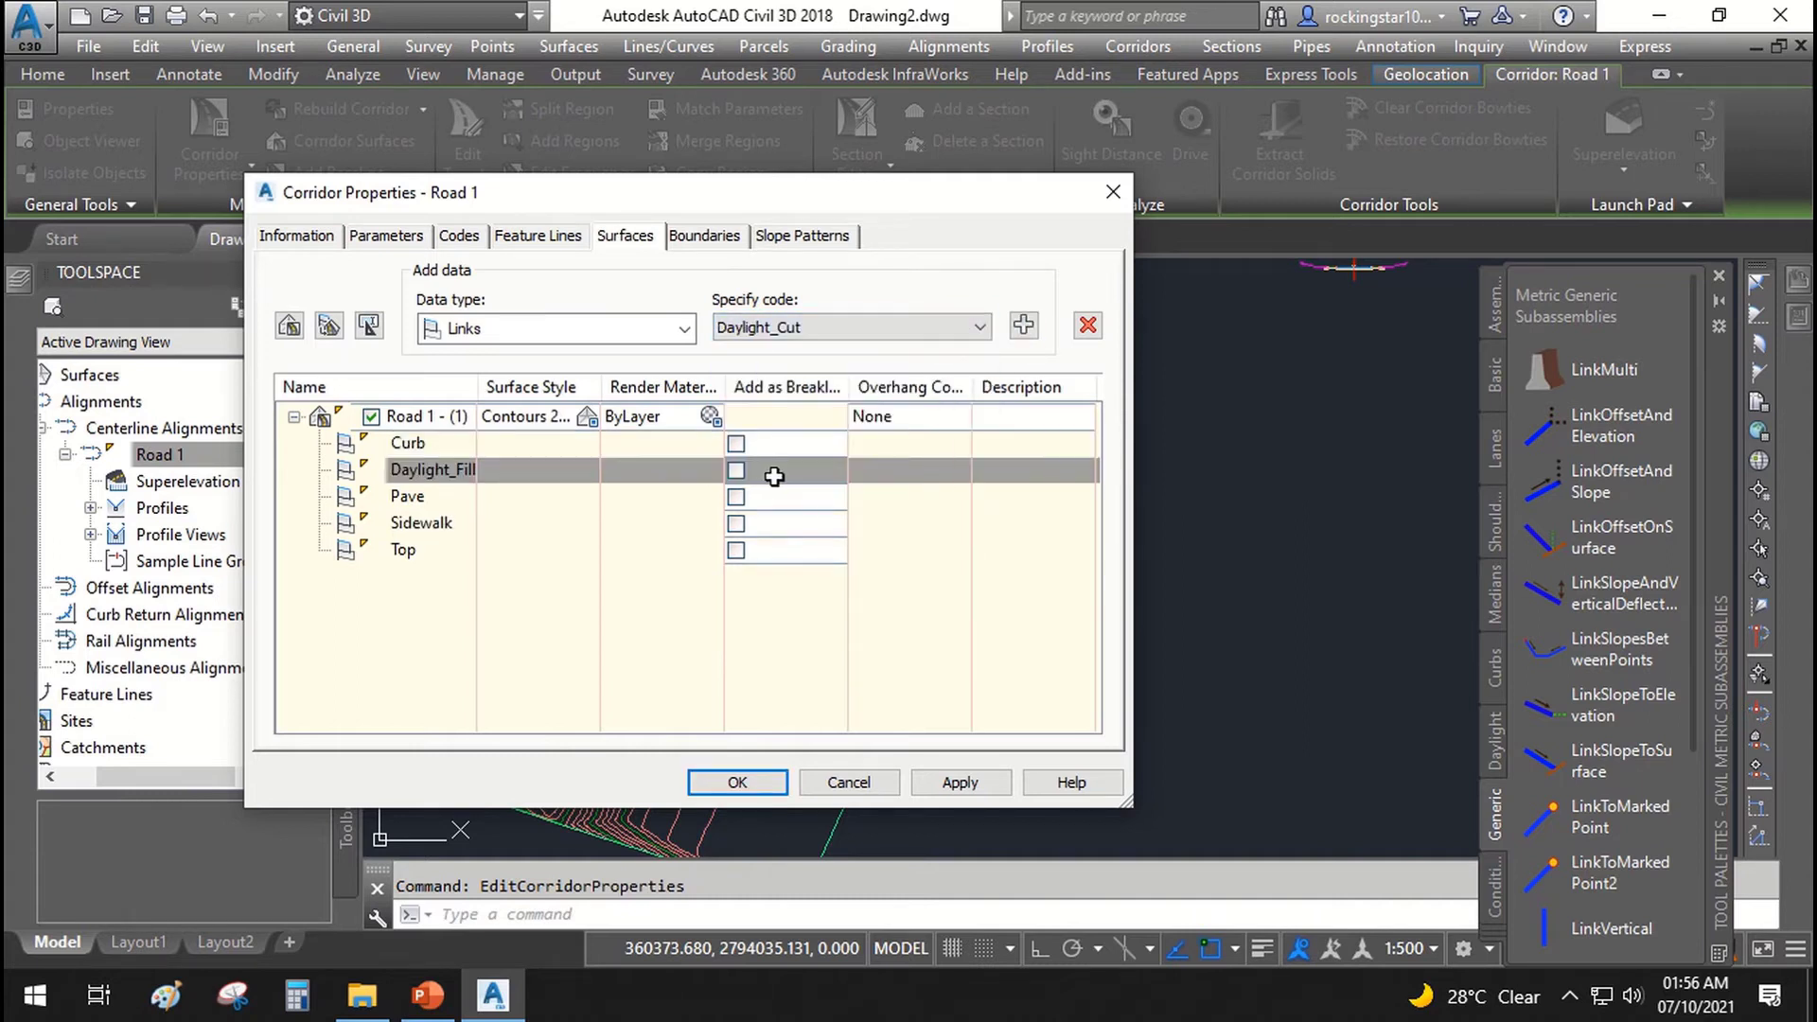
Step: Enable Add as Breakline for the Curb, Daylight_Fill, Pave, Sidewalk and Top links
click(408, 443)
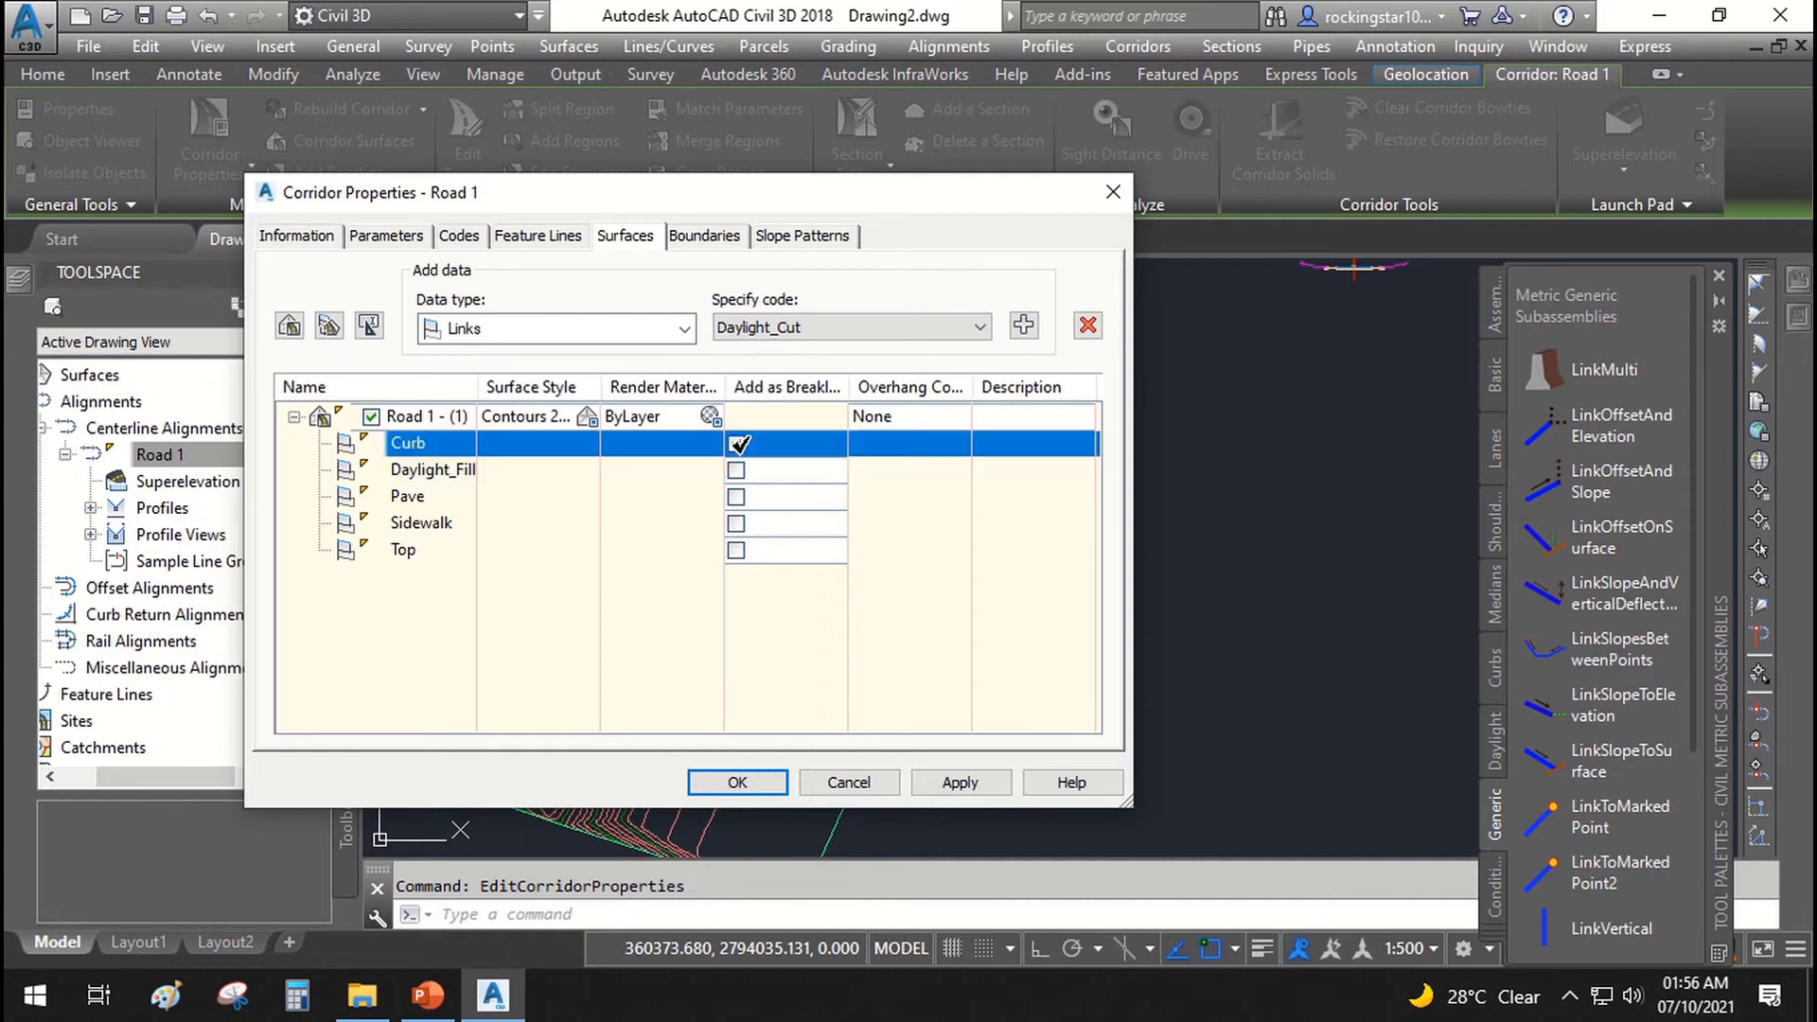
click(737, 471)
click(738, 498)
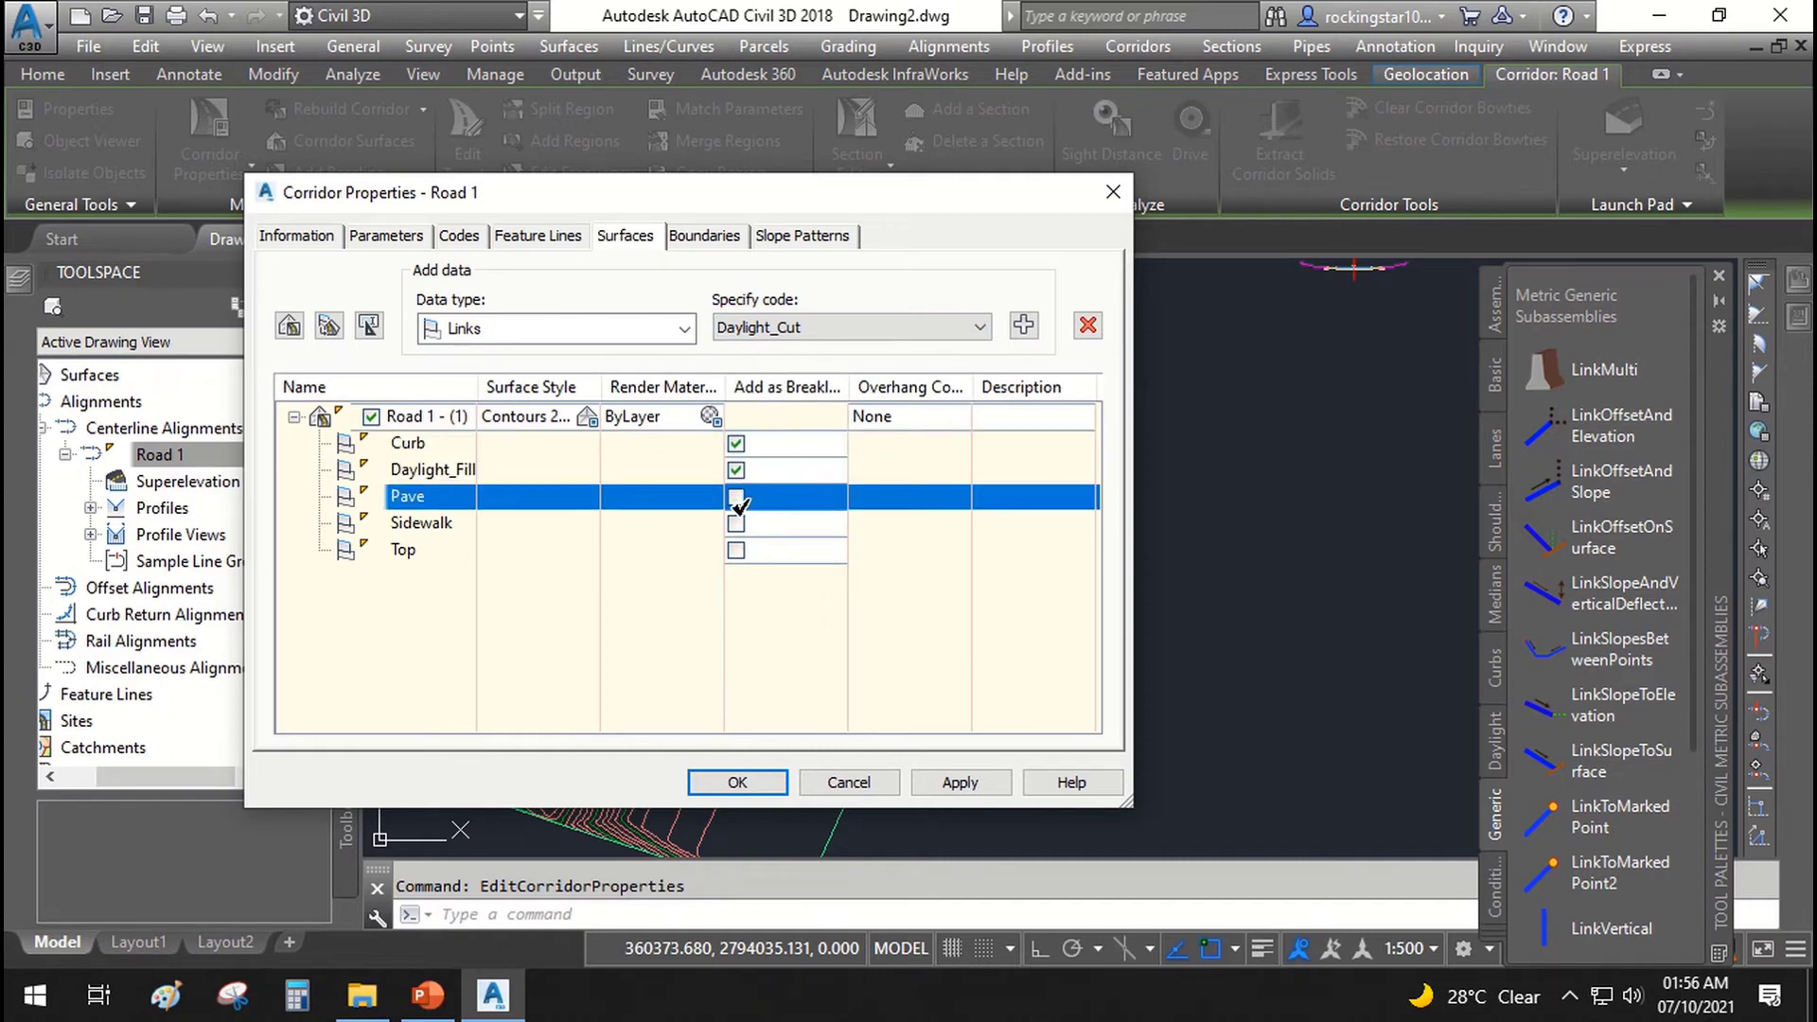
click(735, 523)
click(735, 551)
click(735, 496)
Step: Set the Road 1 - (1) surface's overhang correction to Top Links, apply the changes and rebuild the corridor
drag(843, 382, 900, 383)
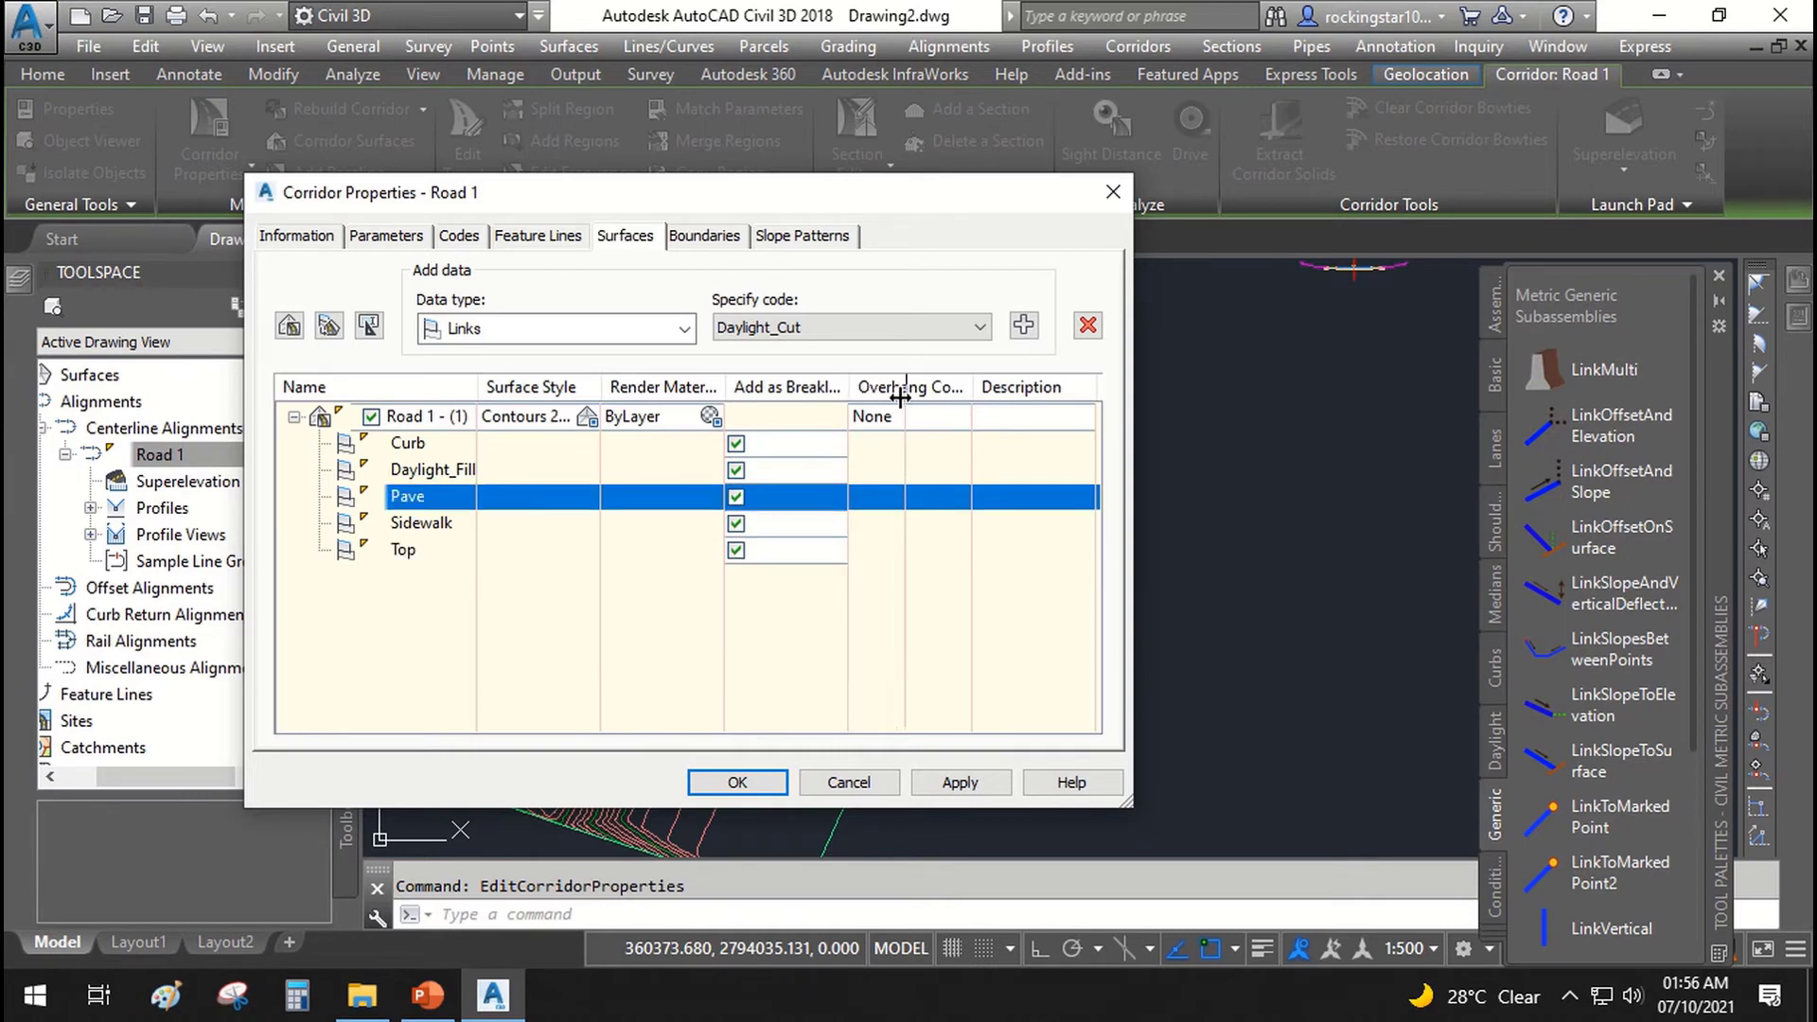
click(953, 424)
click(979, 458)
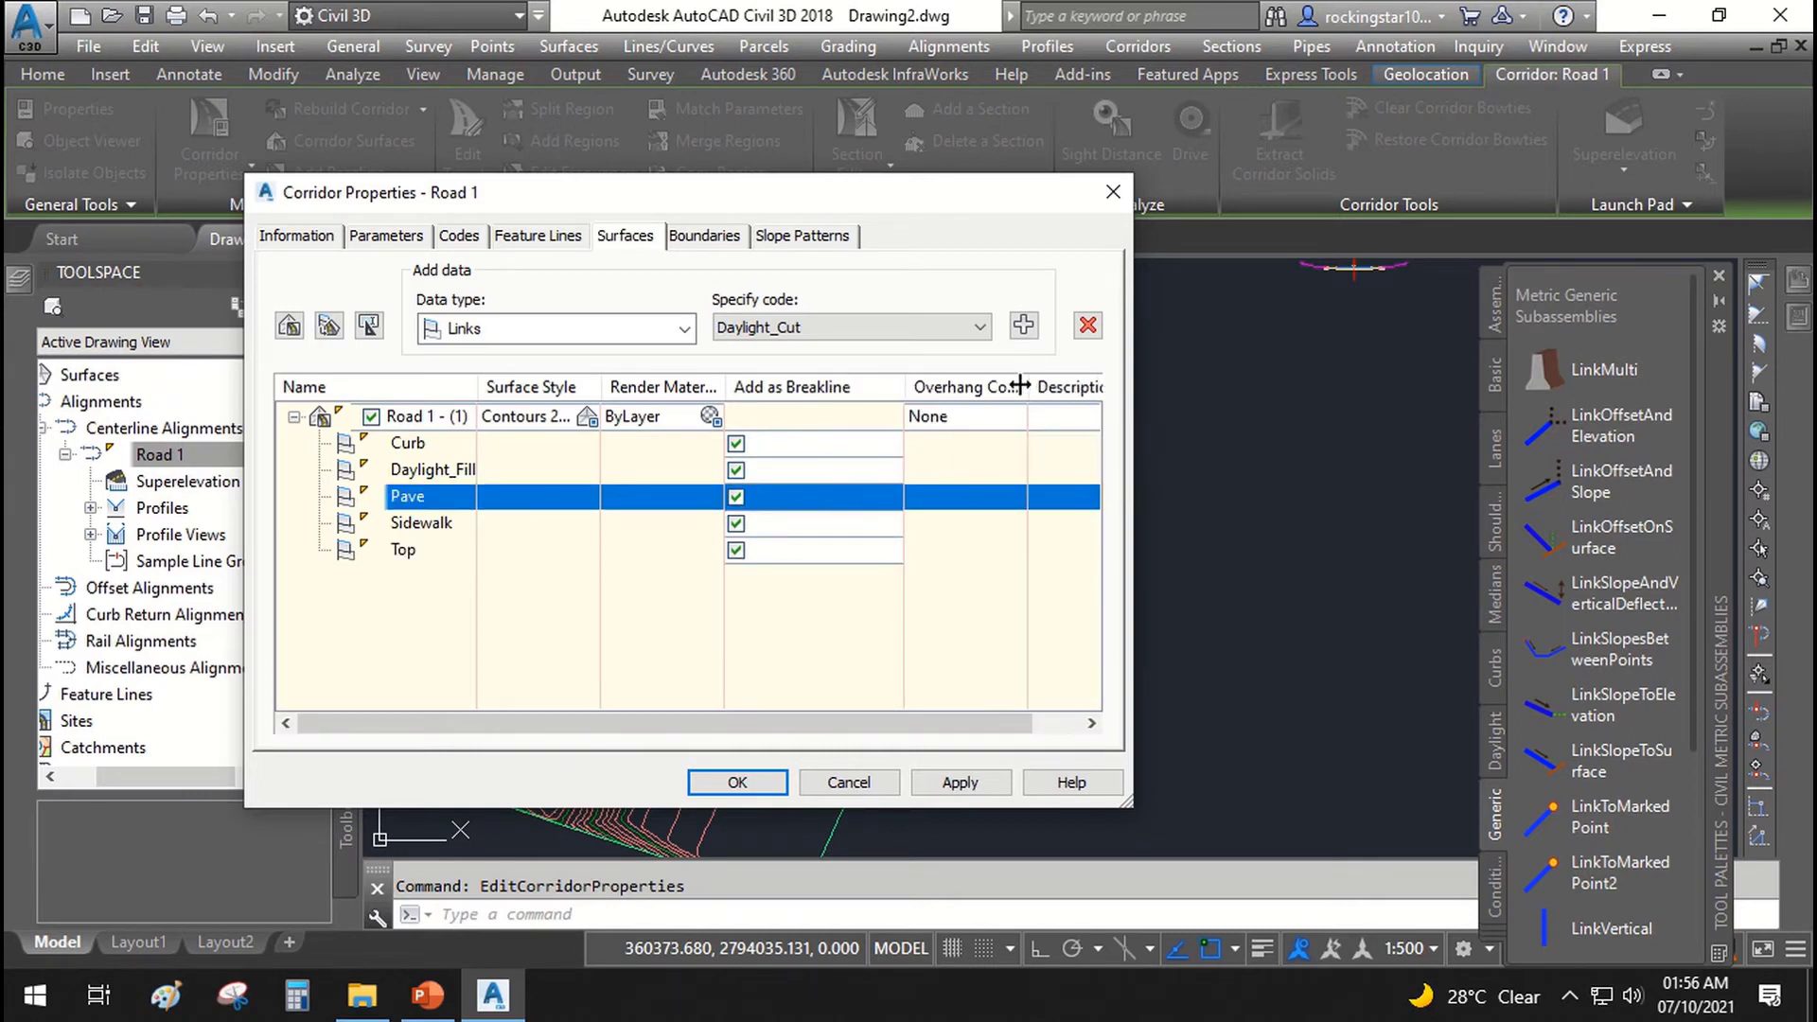
drag(1057, 393, 1066, 392)
click(1000, 416)
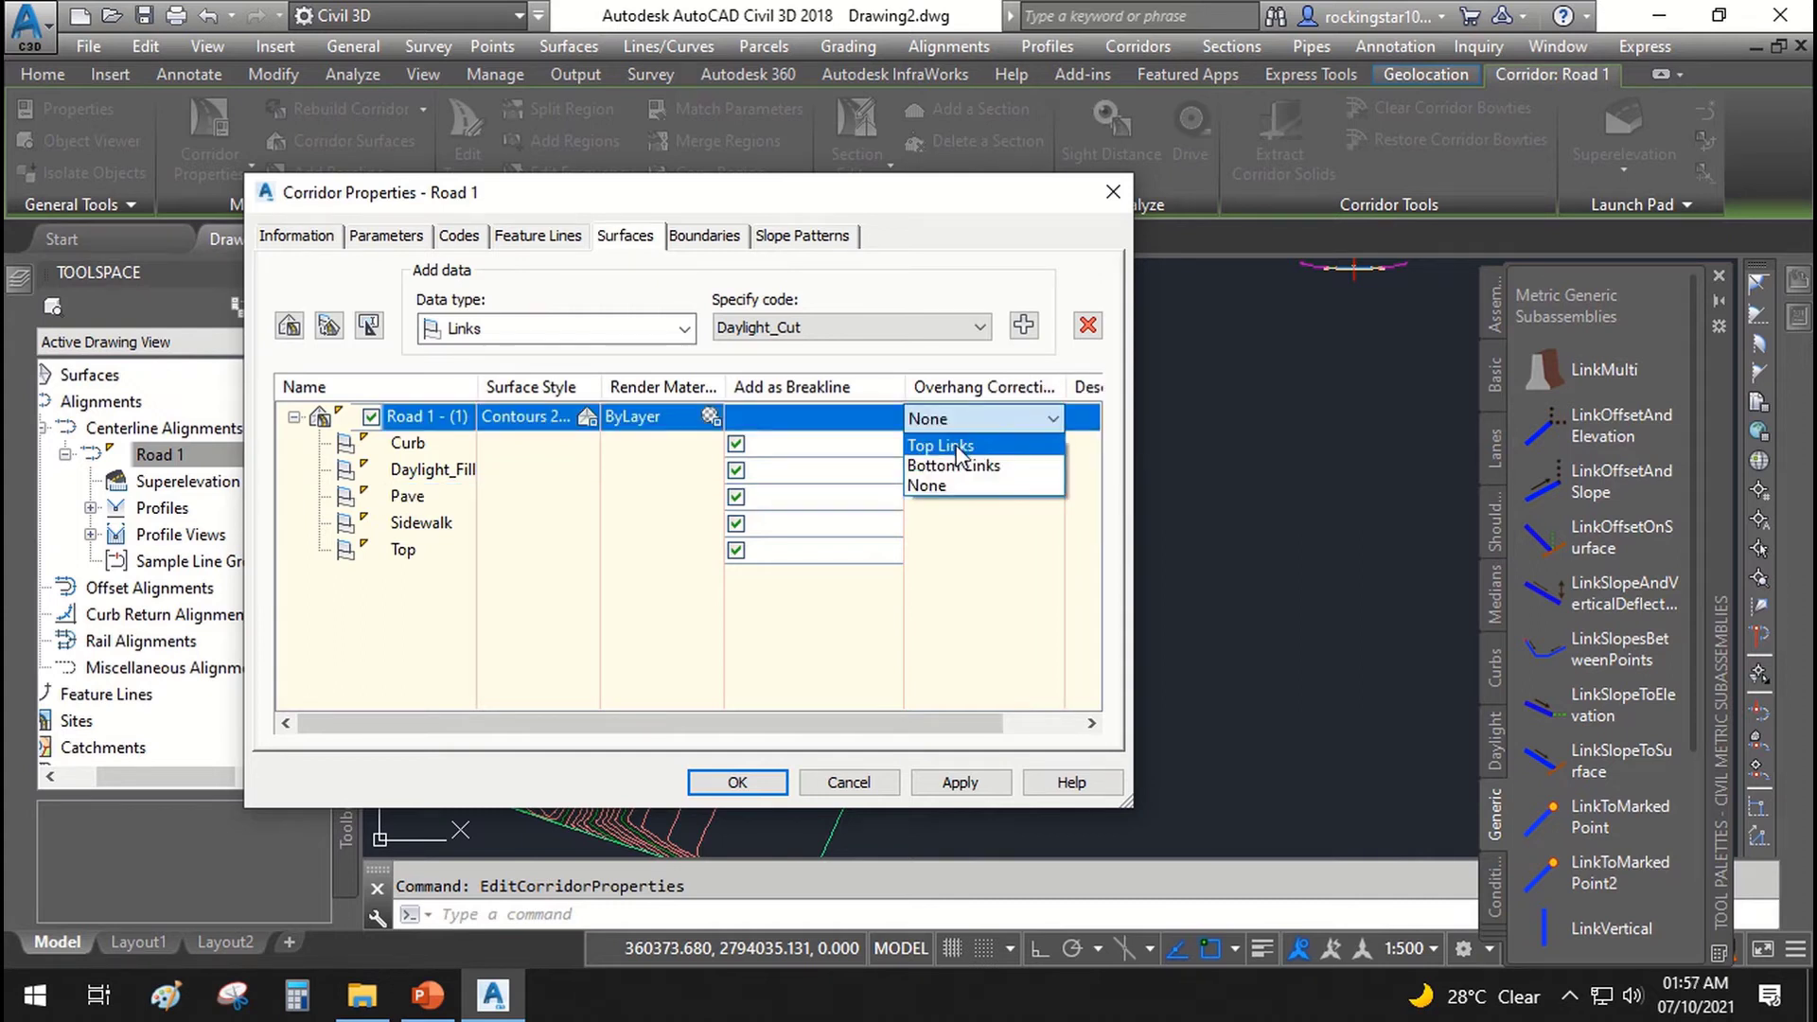
click(959, 448)
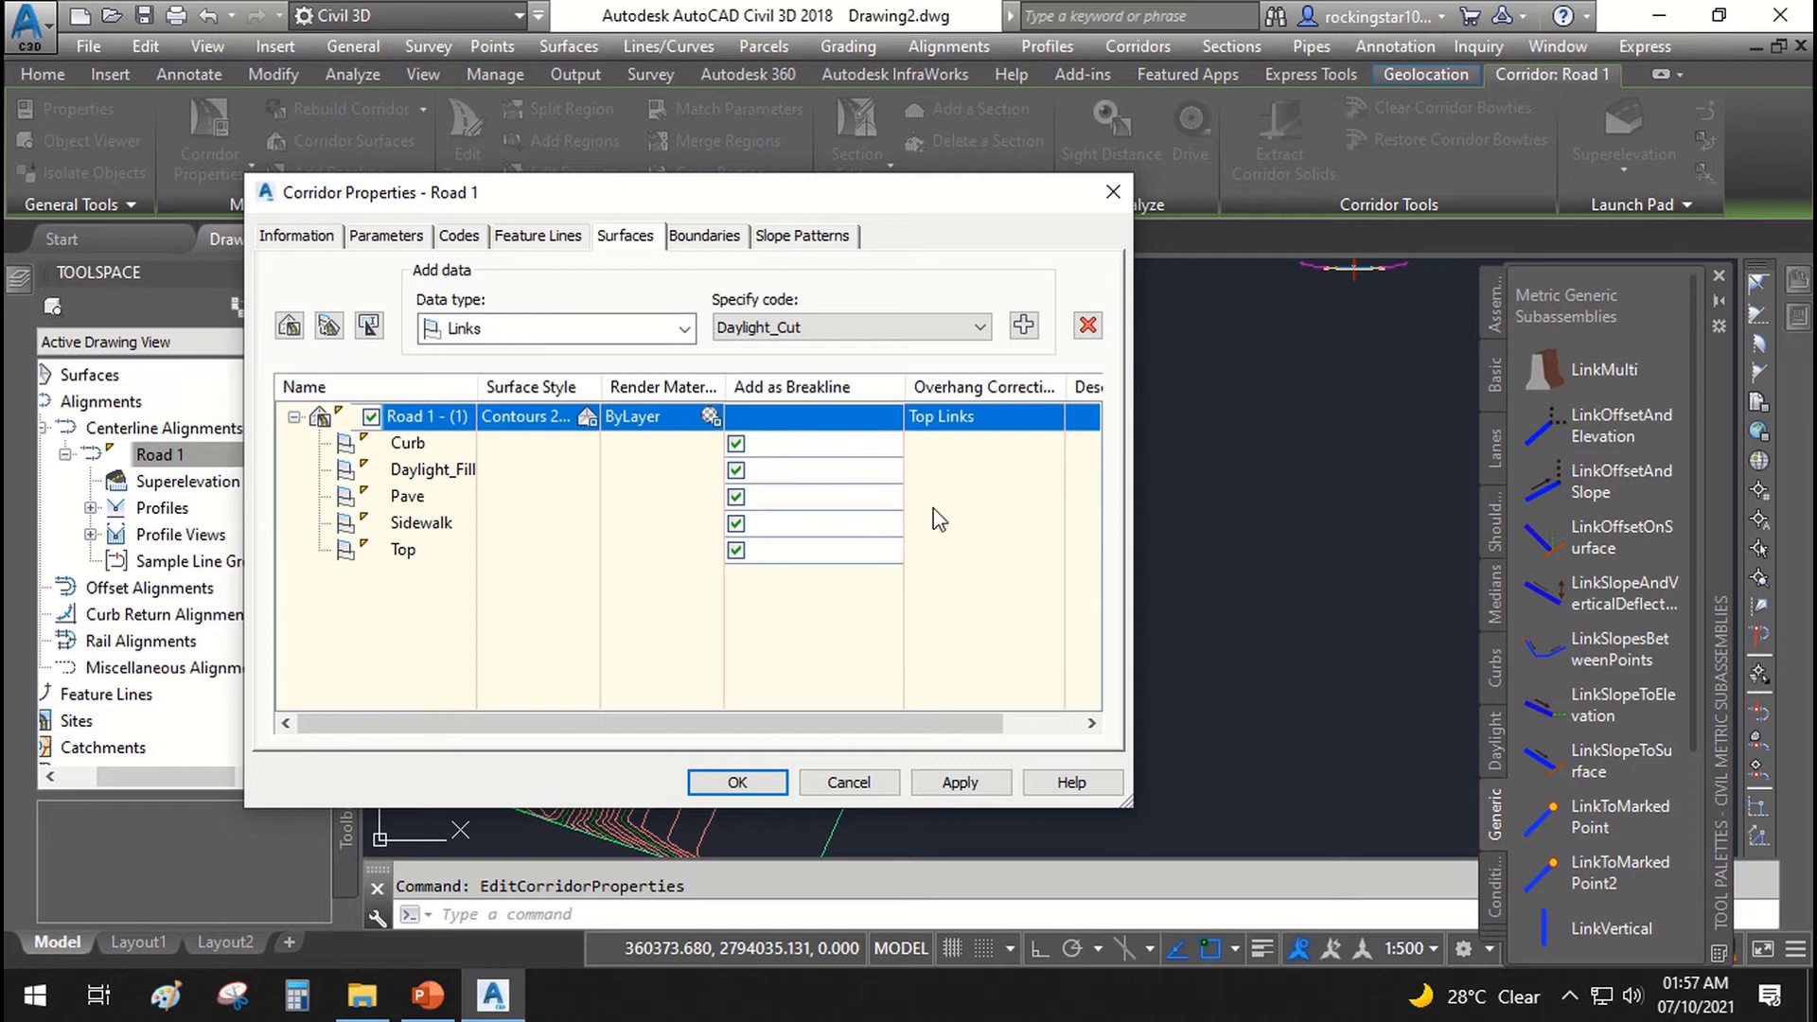
click(962, 783)
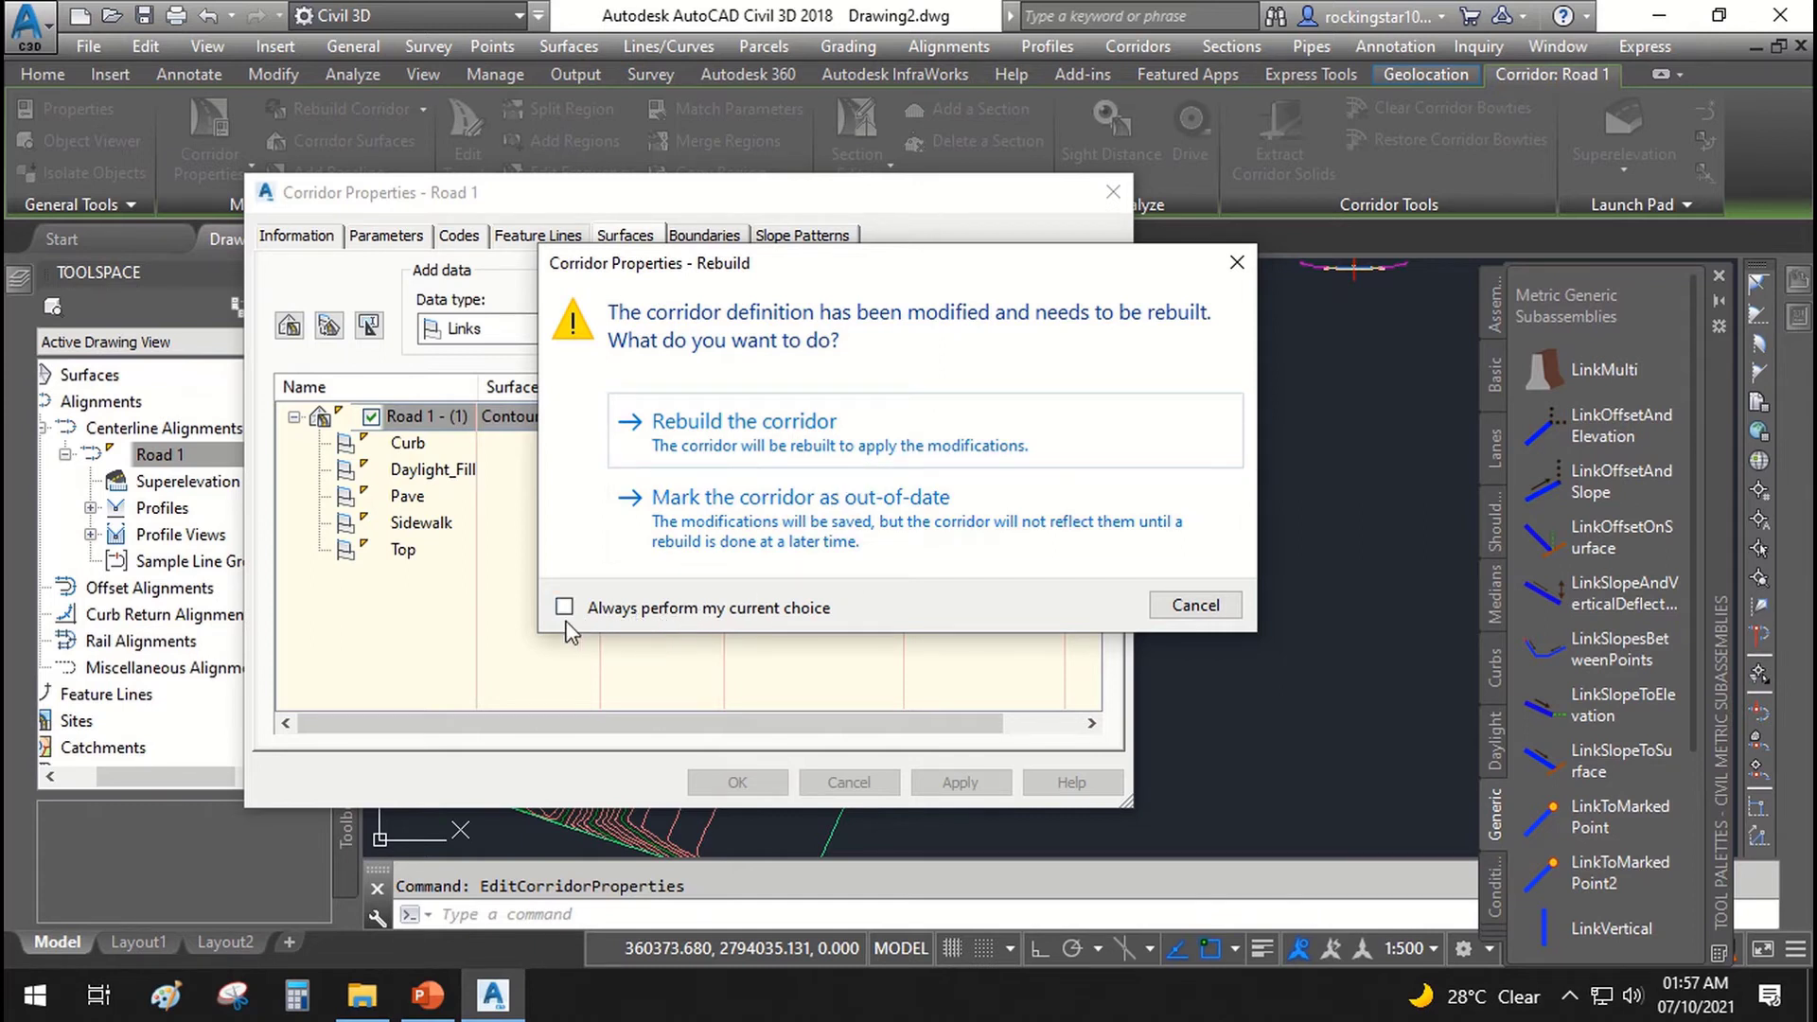
click(669, 452)
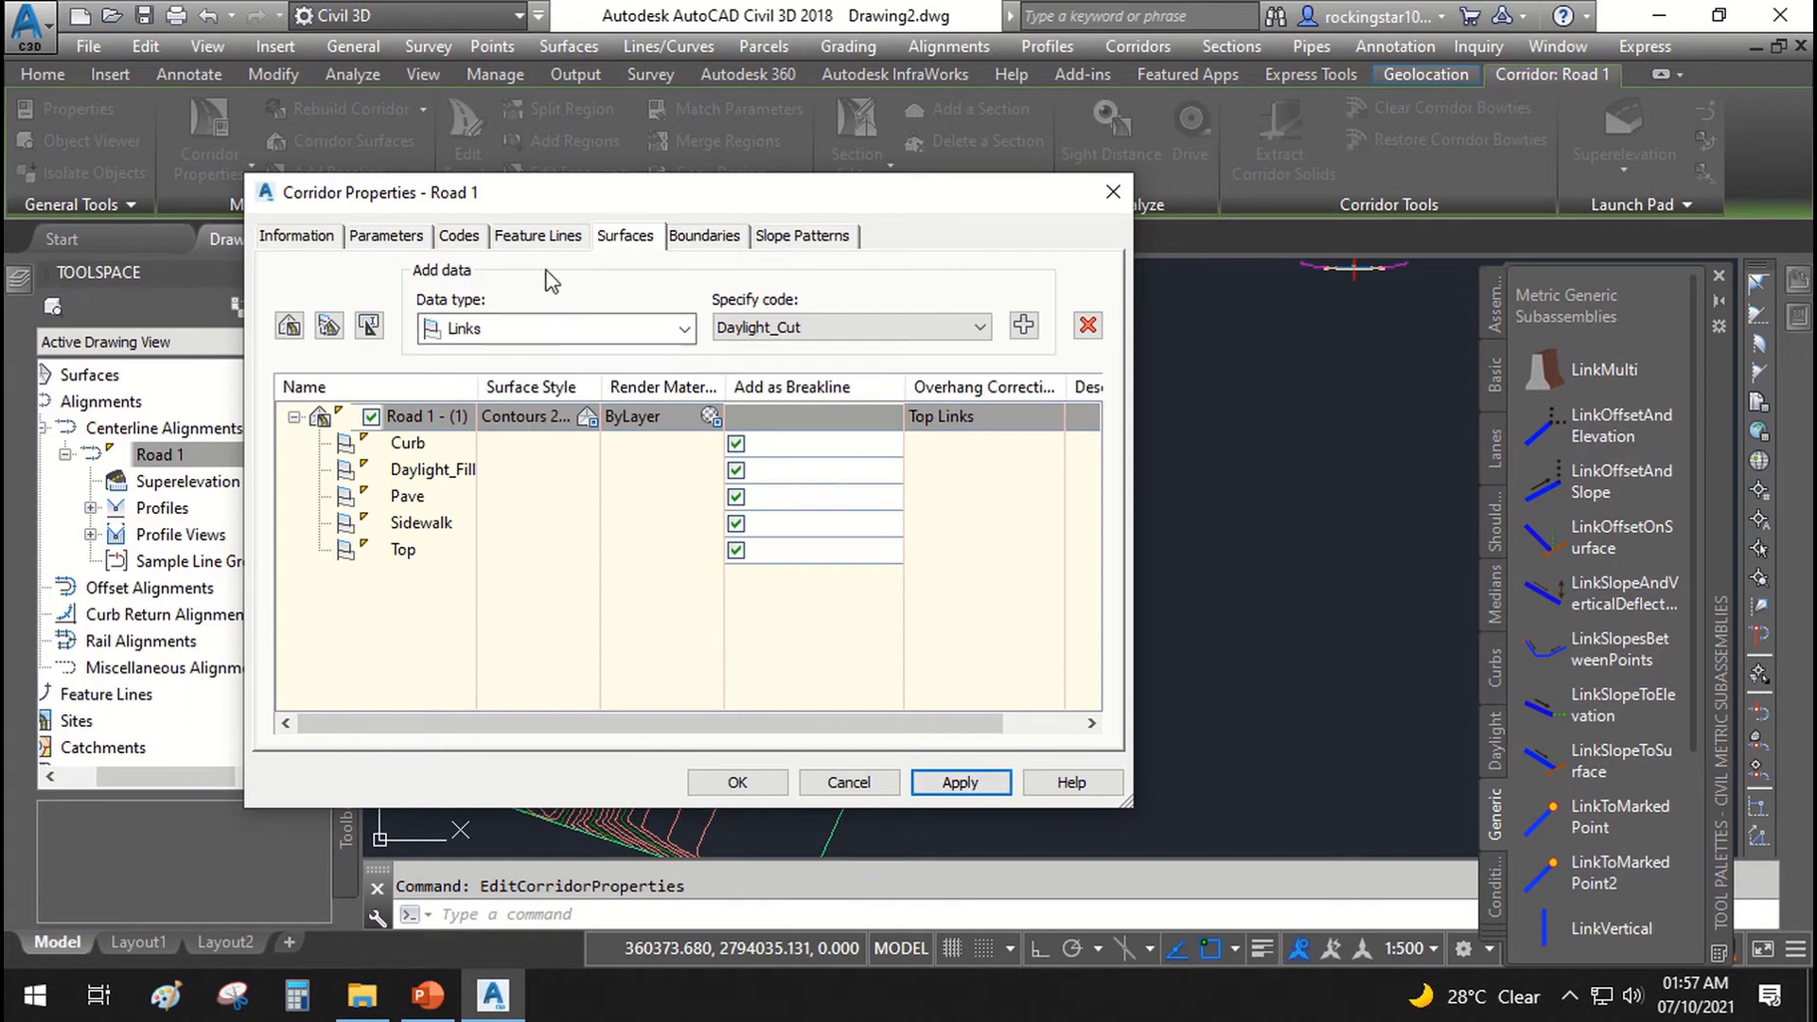
Step: Add the corridor extents as the outer boundary of the Road 1 - (1) surface and accept the corridor properties
click(698, 237)
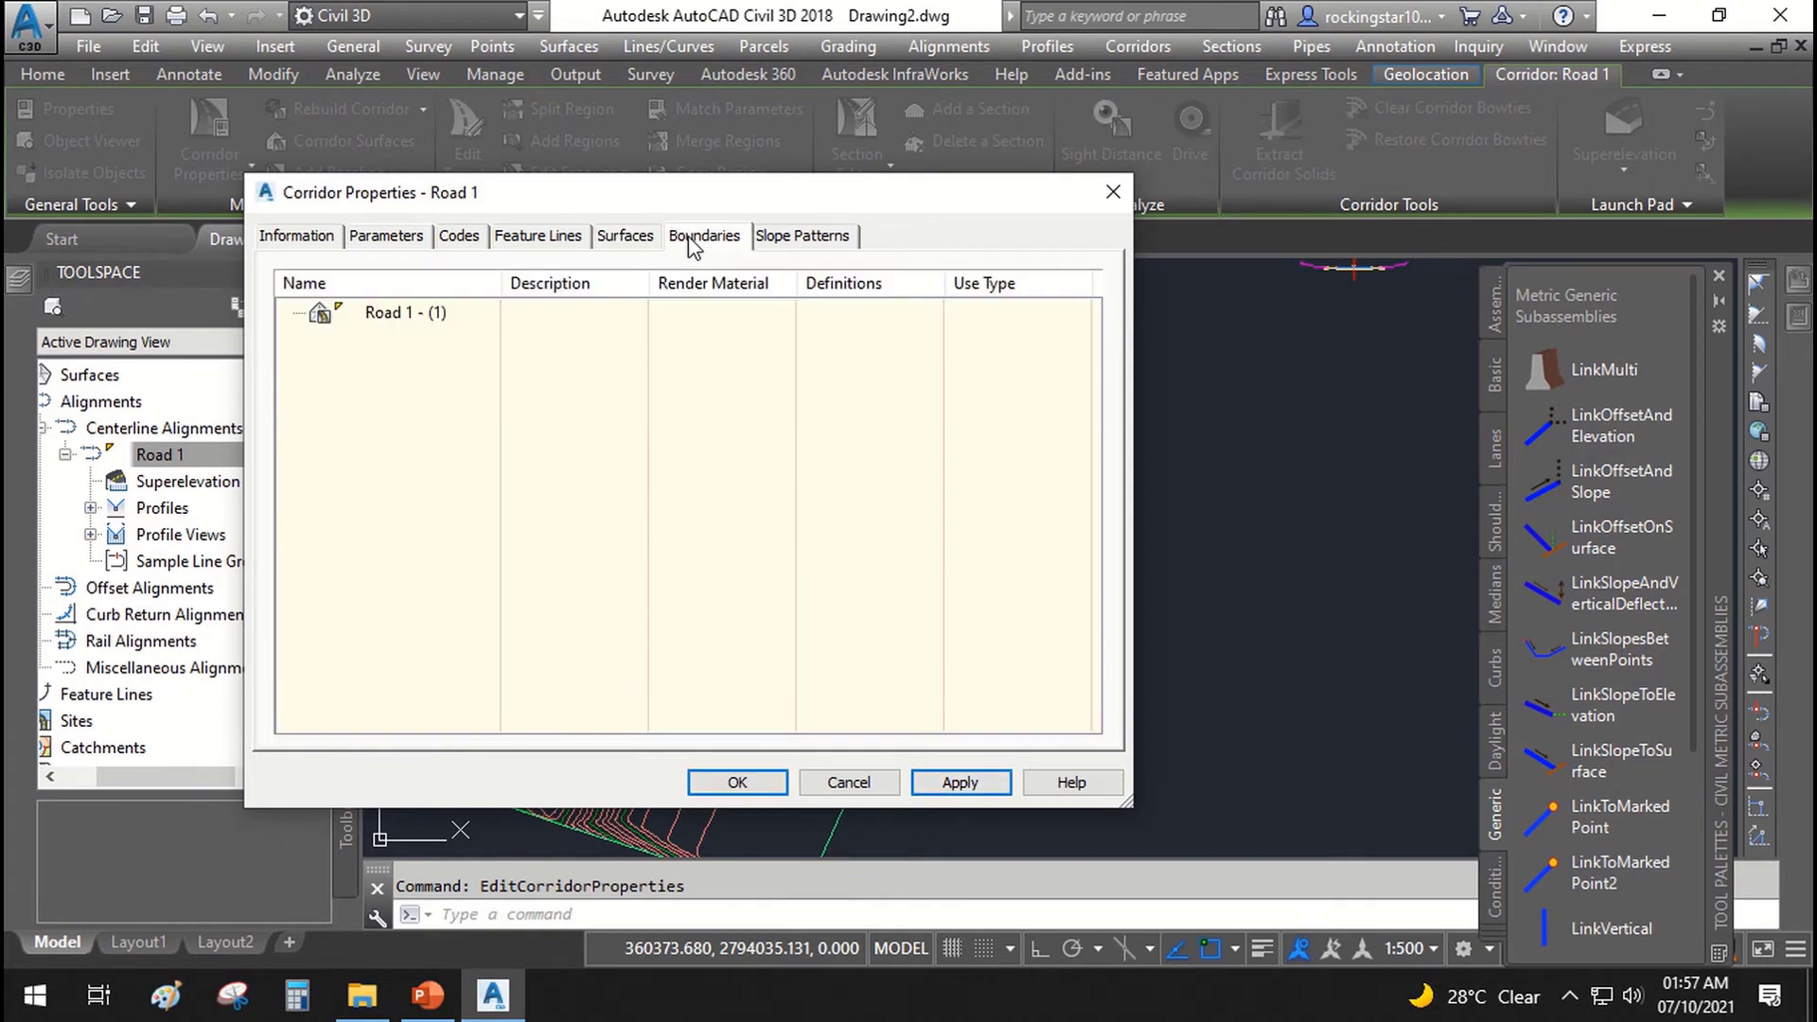
right_click(369, 315)
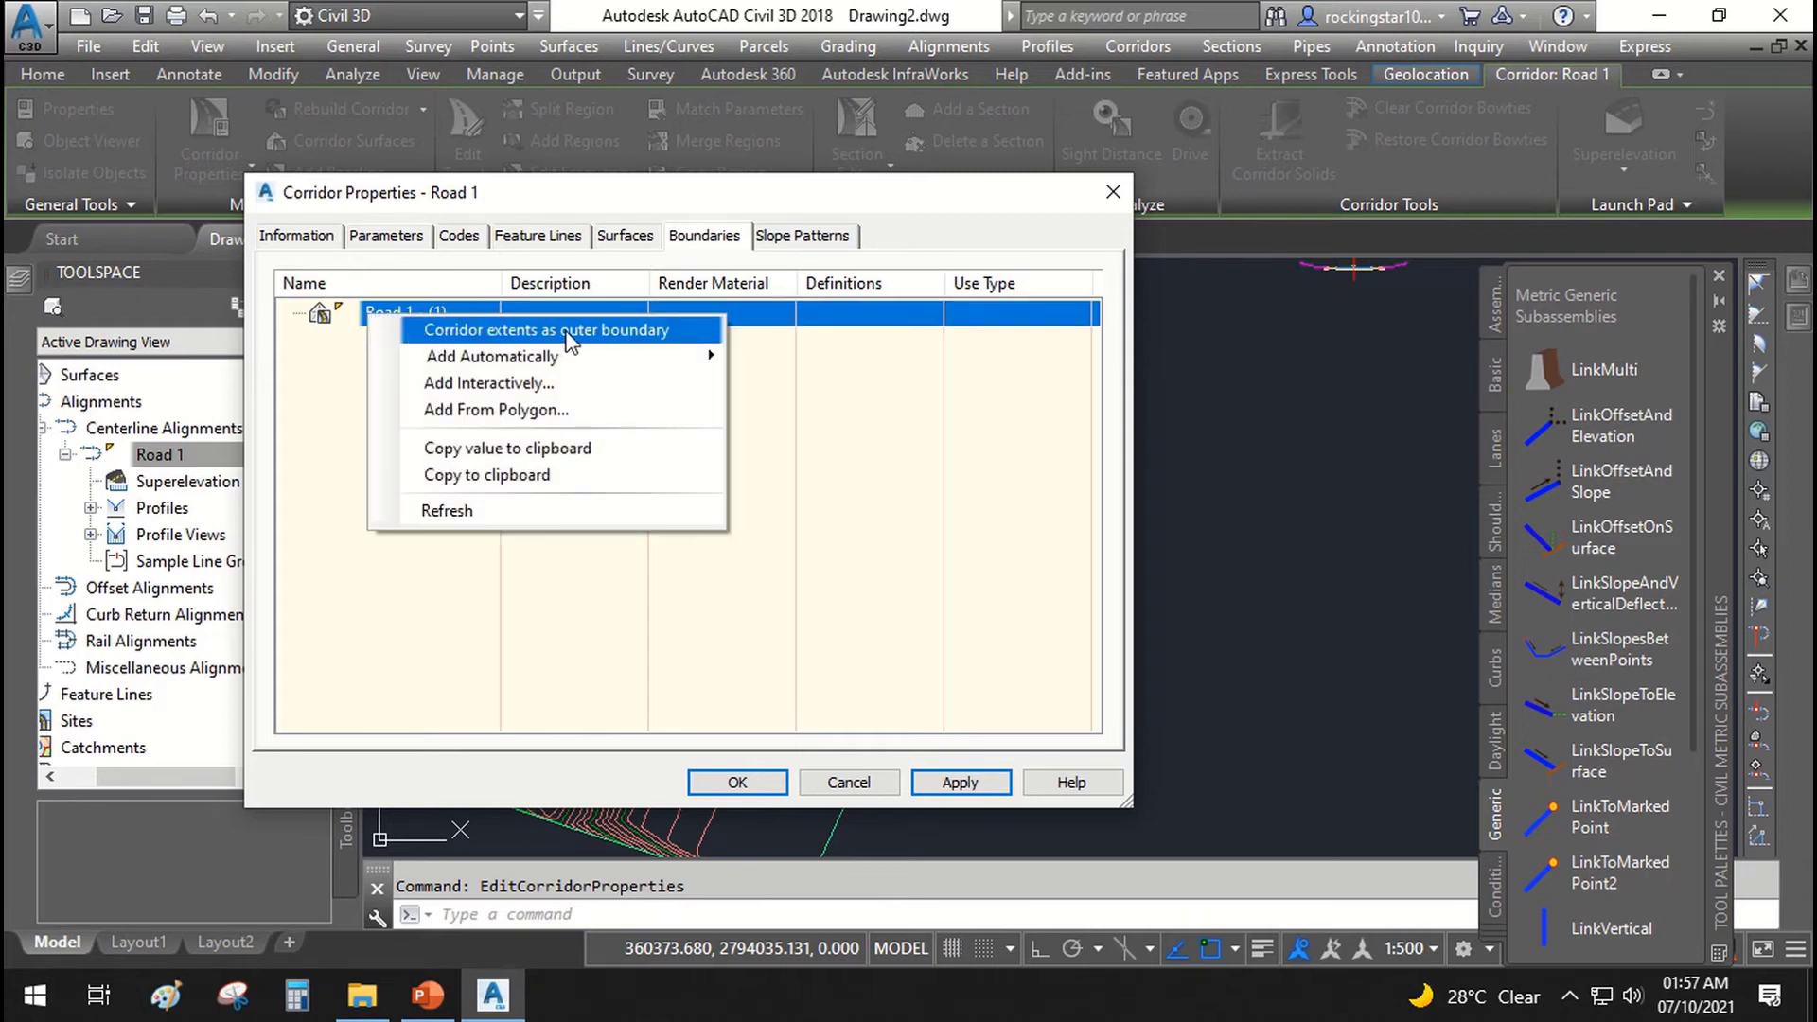
click(609, 331)
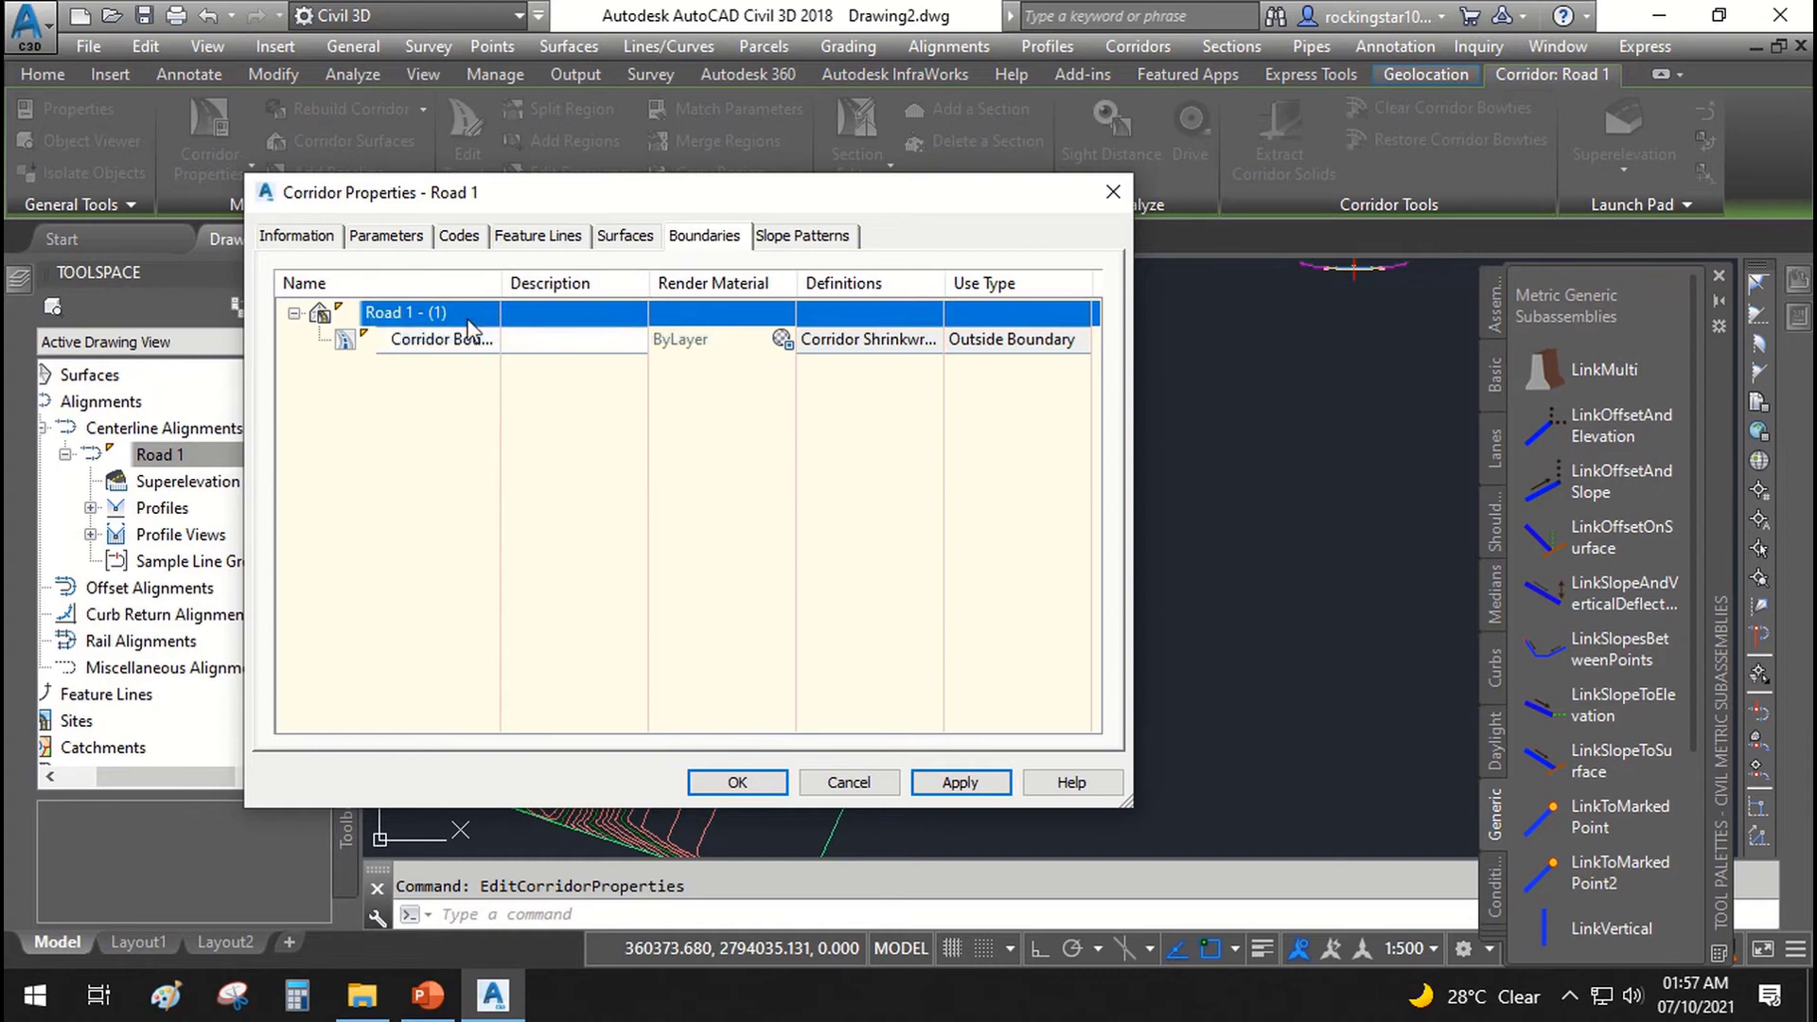
click(617, 239)
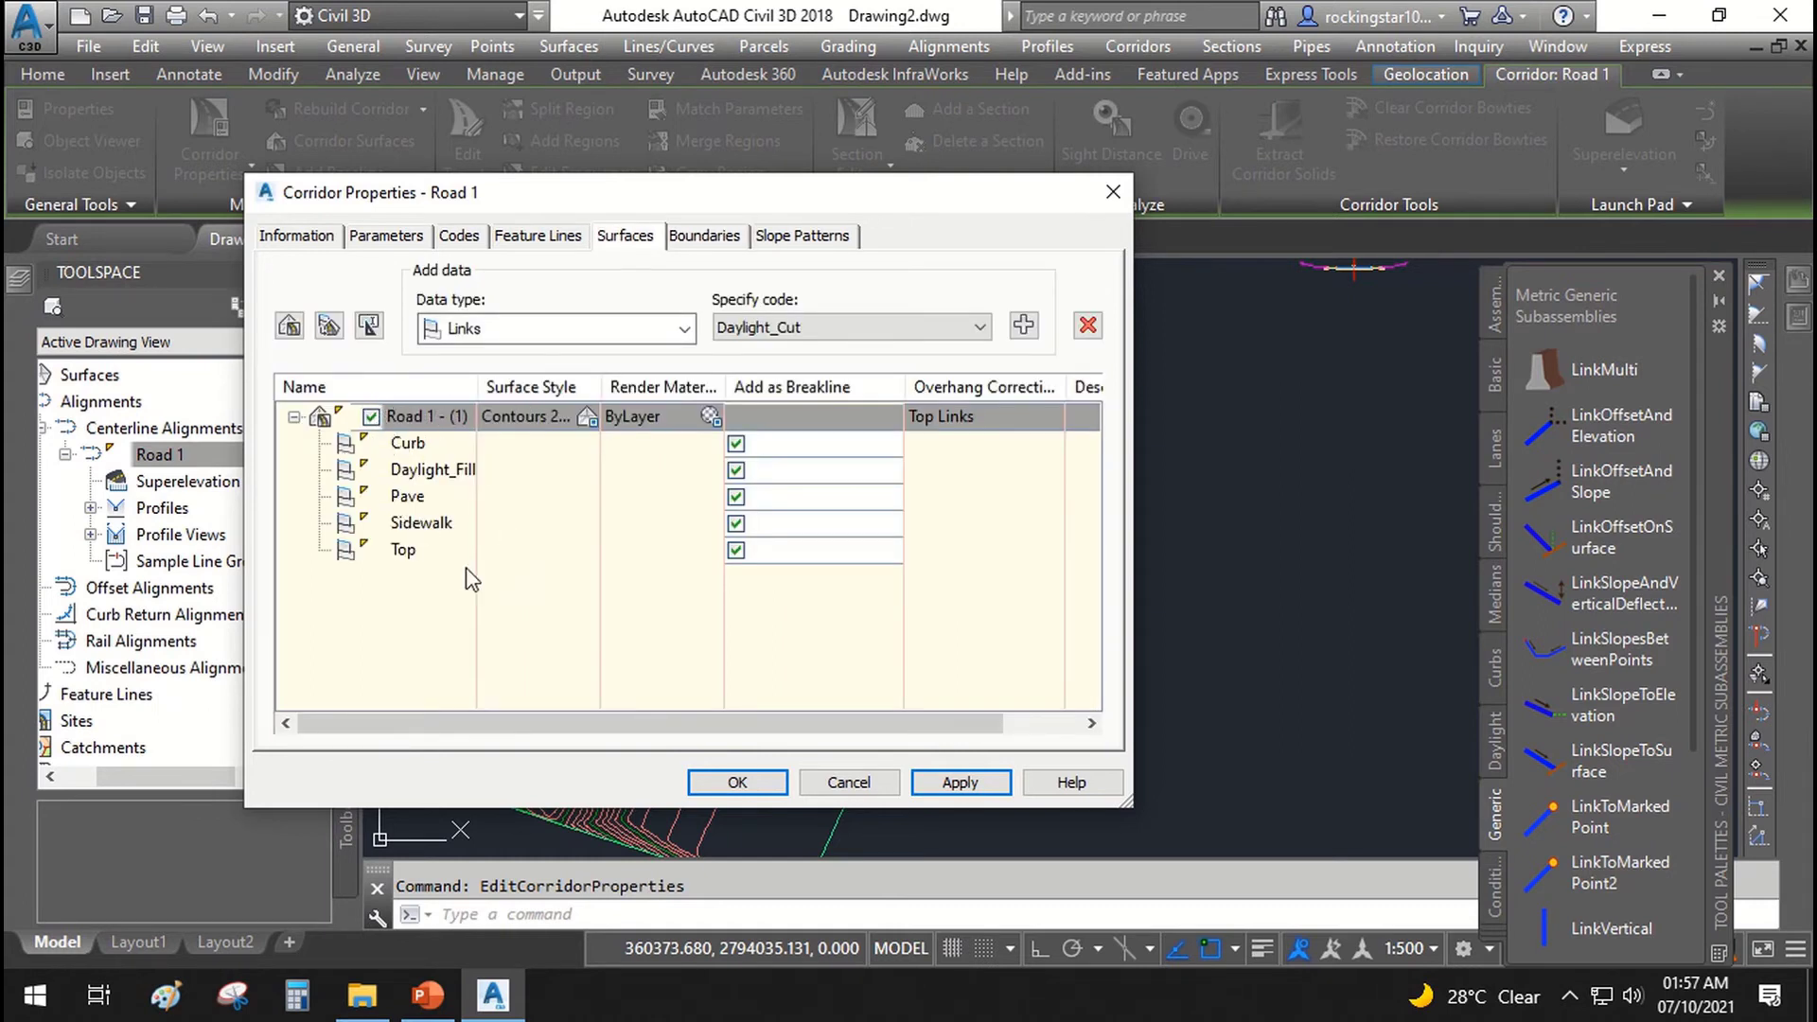
click(749, 791)
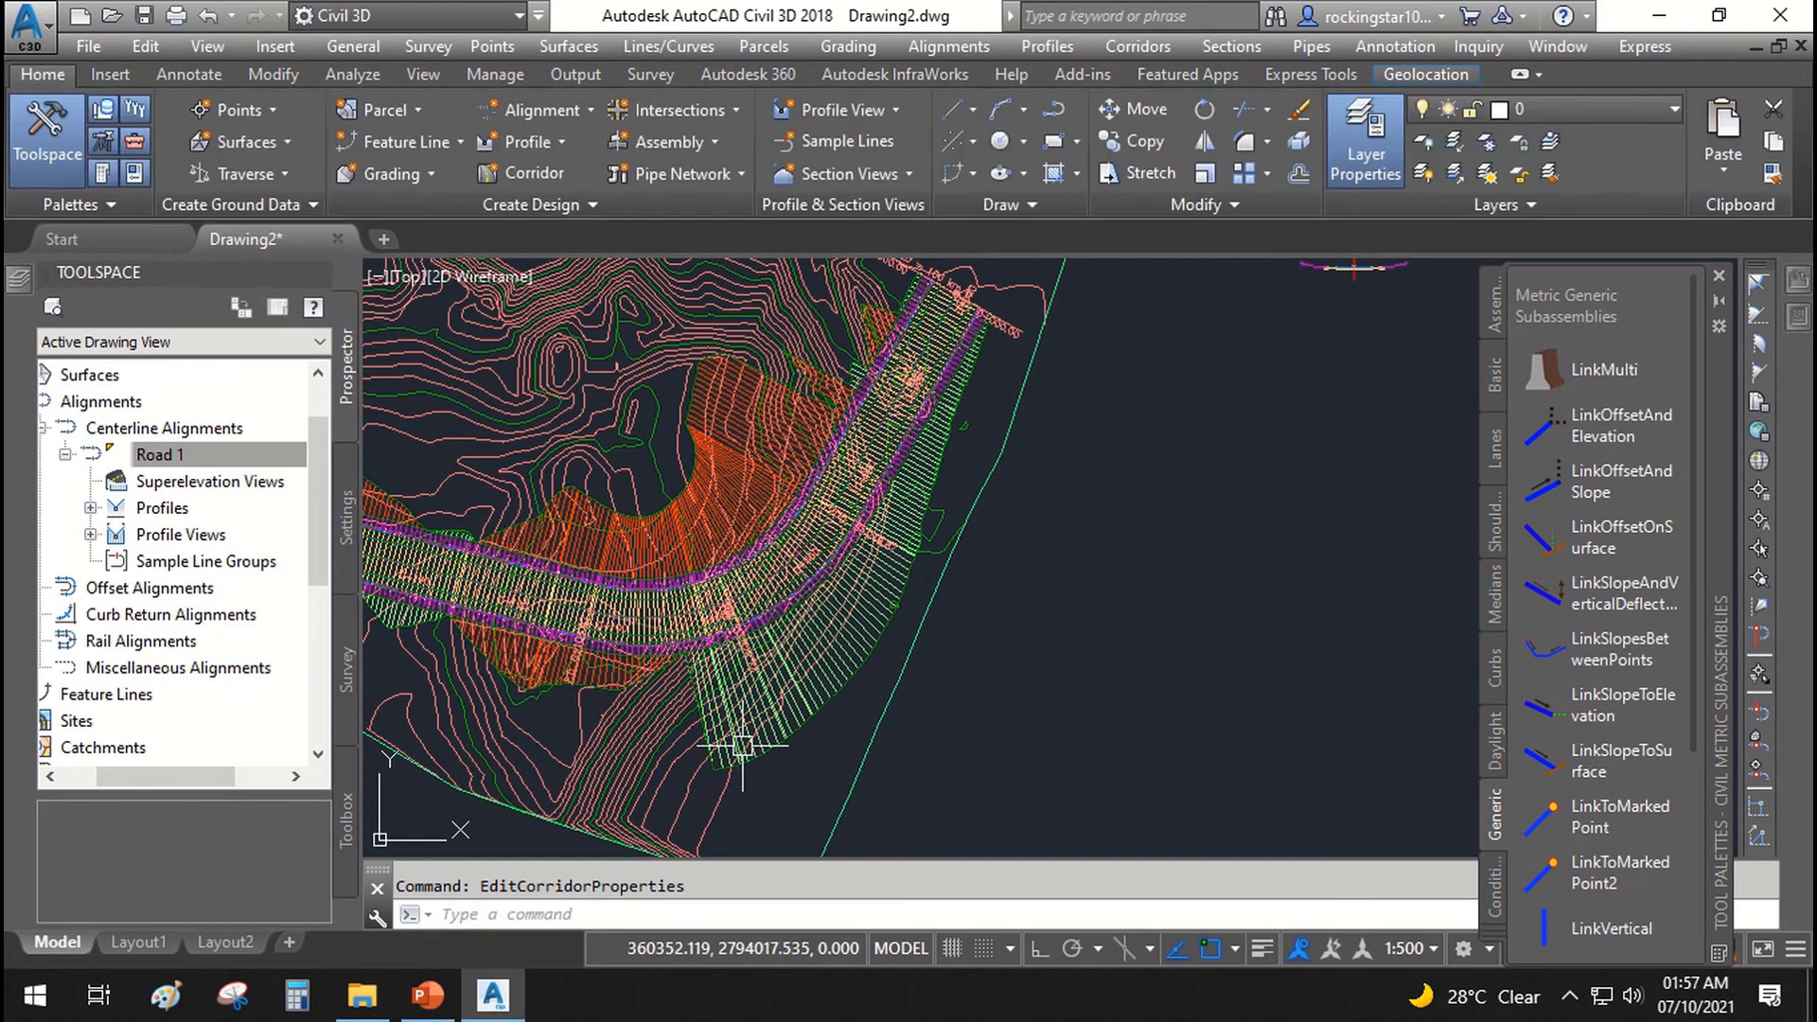
Step: Select the Road 1 - (1) corridor surface by one of its contours and open it in the Object Viewer
scroll(734, 744, up, 5)
scroll(804, 690, up, 2)
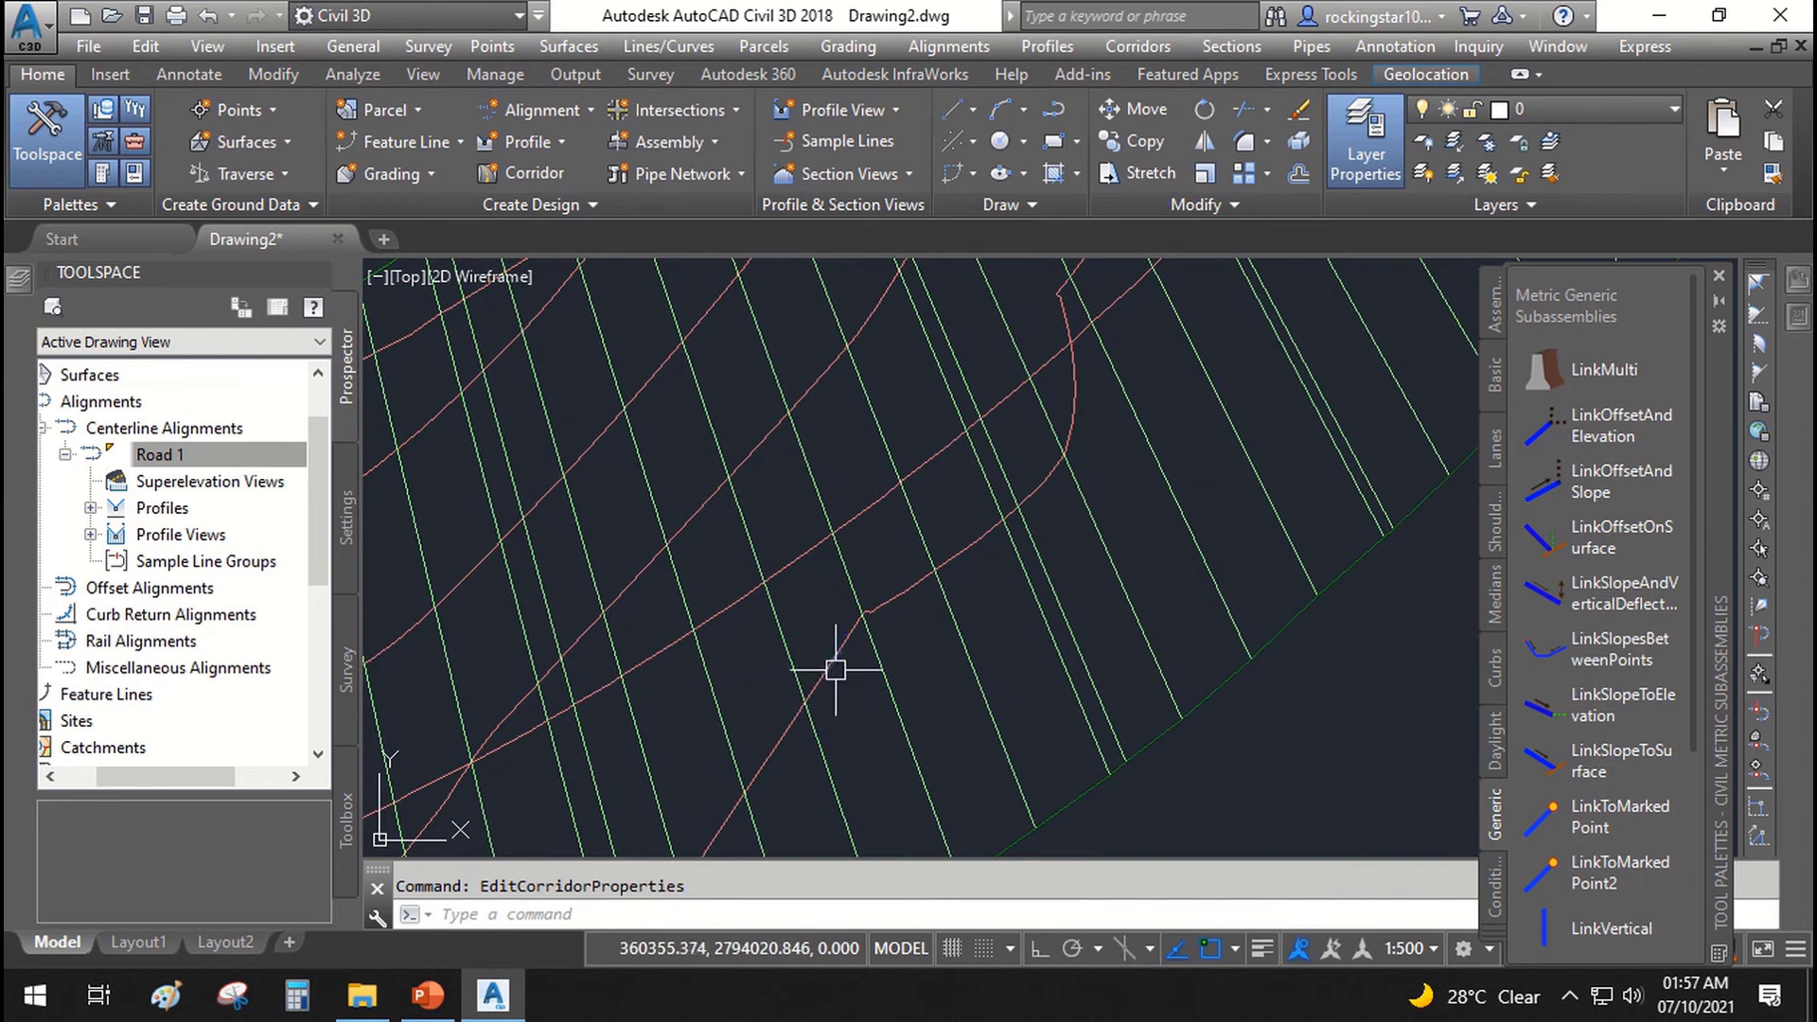
scroll(835, 665, down, 3)
click(824, 686)
scroll(811, 710, down, 3)
scroll(738, 611, up, 3)
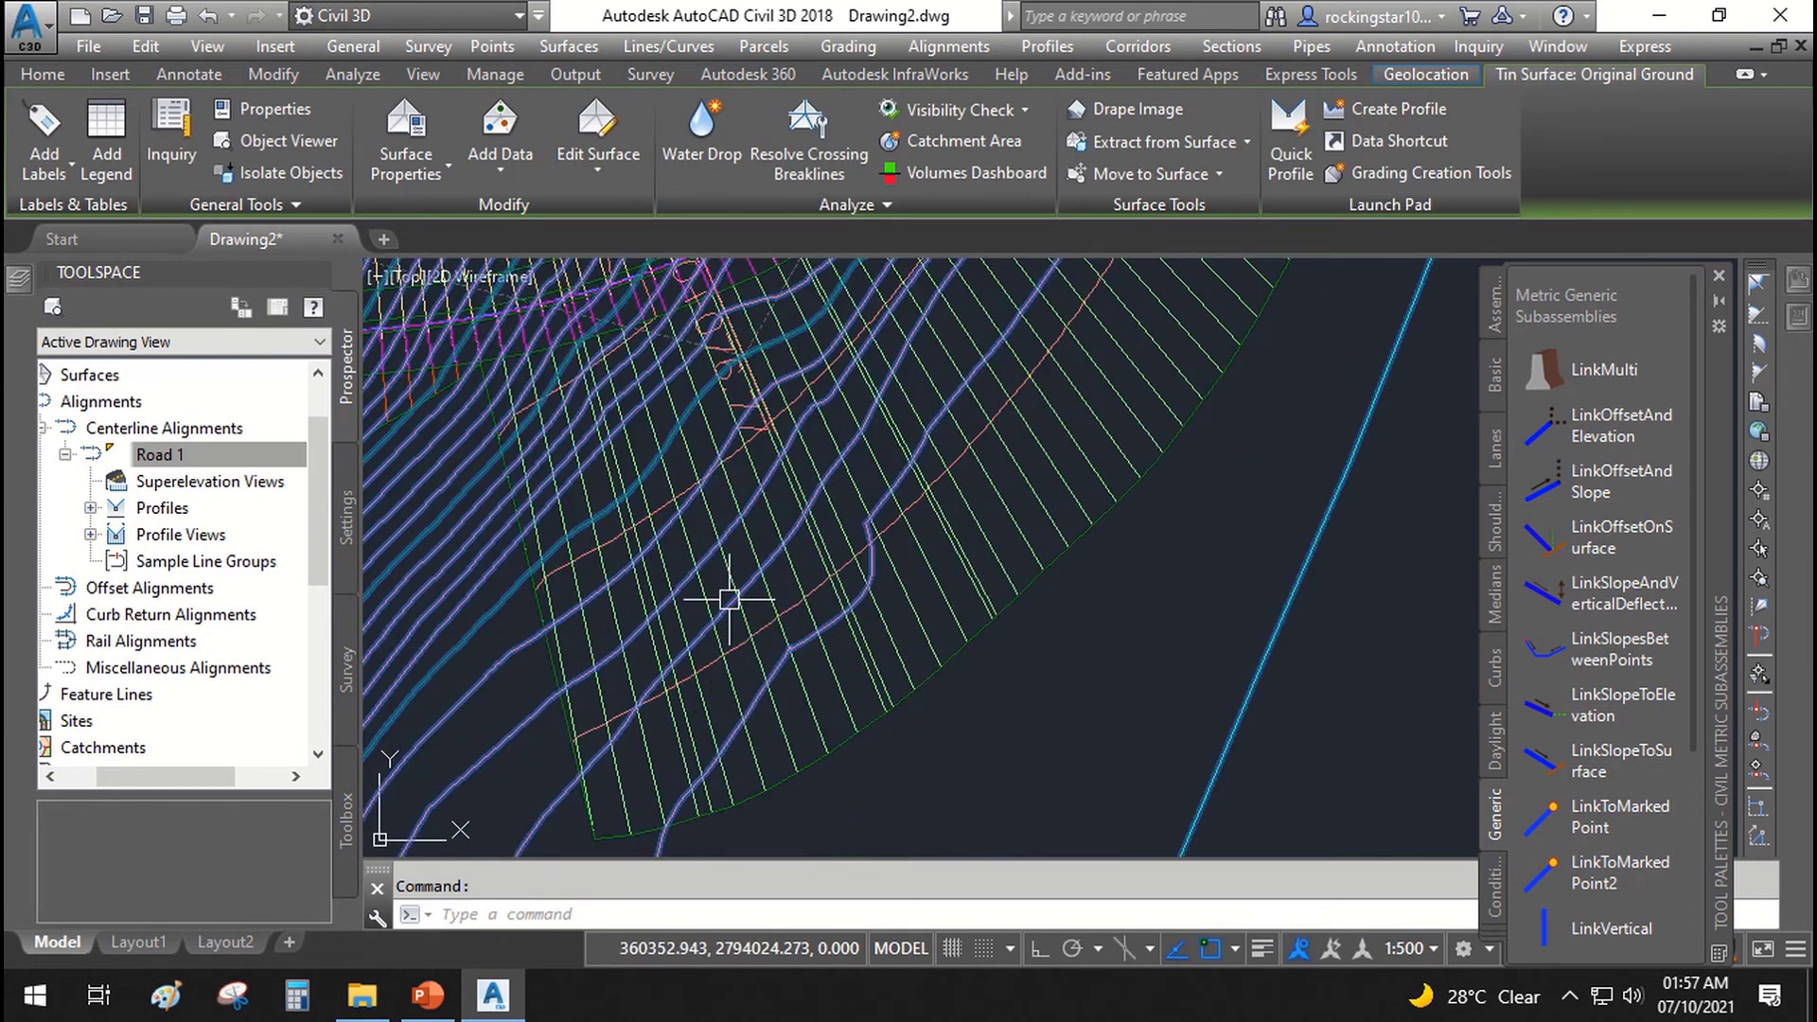
scroll(802, 621, up, 2)
key(Escape)
click(793, 612)
scroll(742, 637, down, 5)
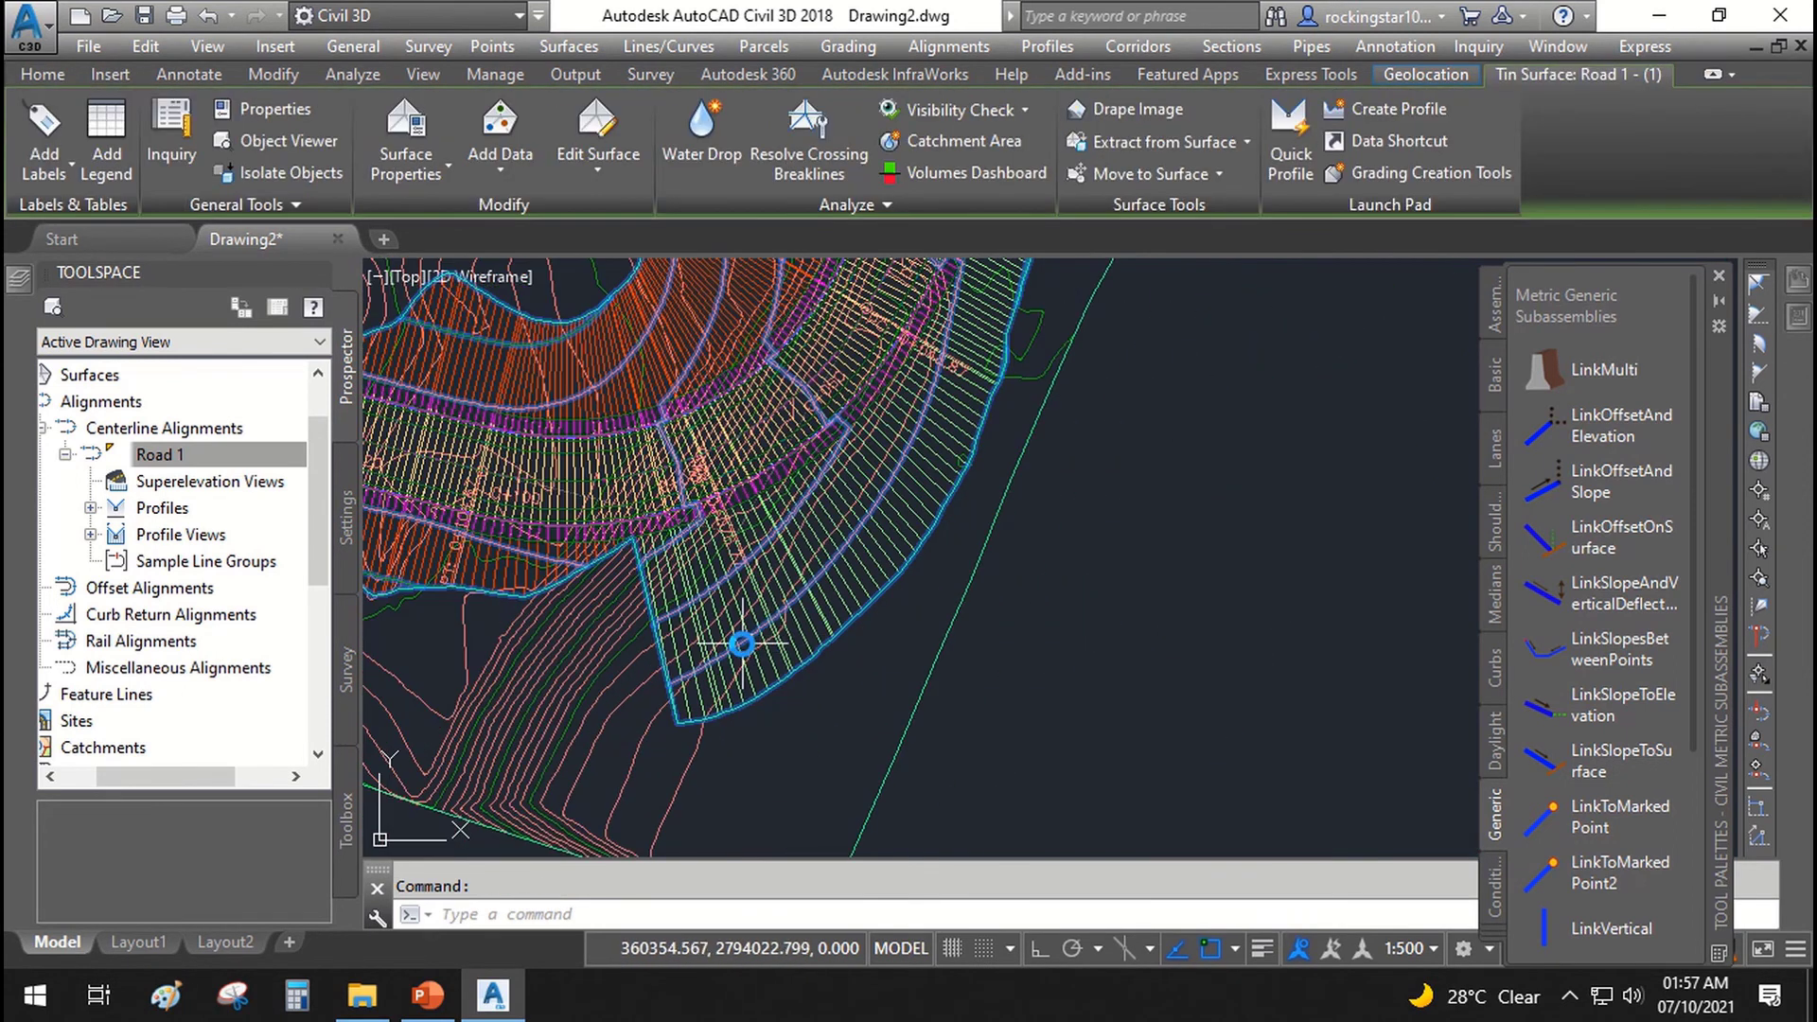
right_click(767, 551)
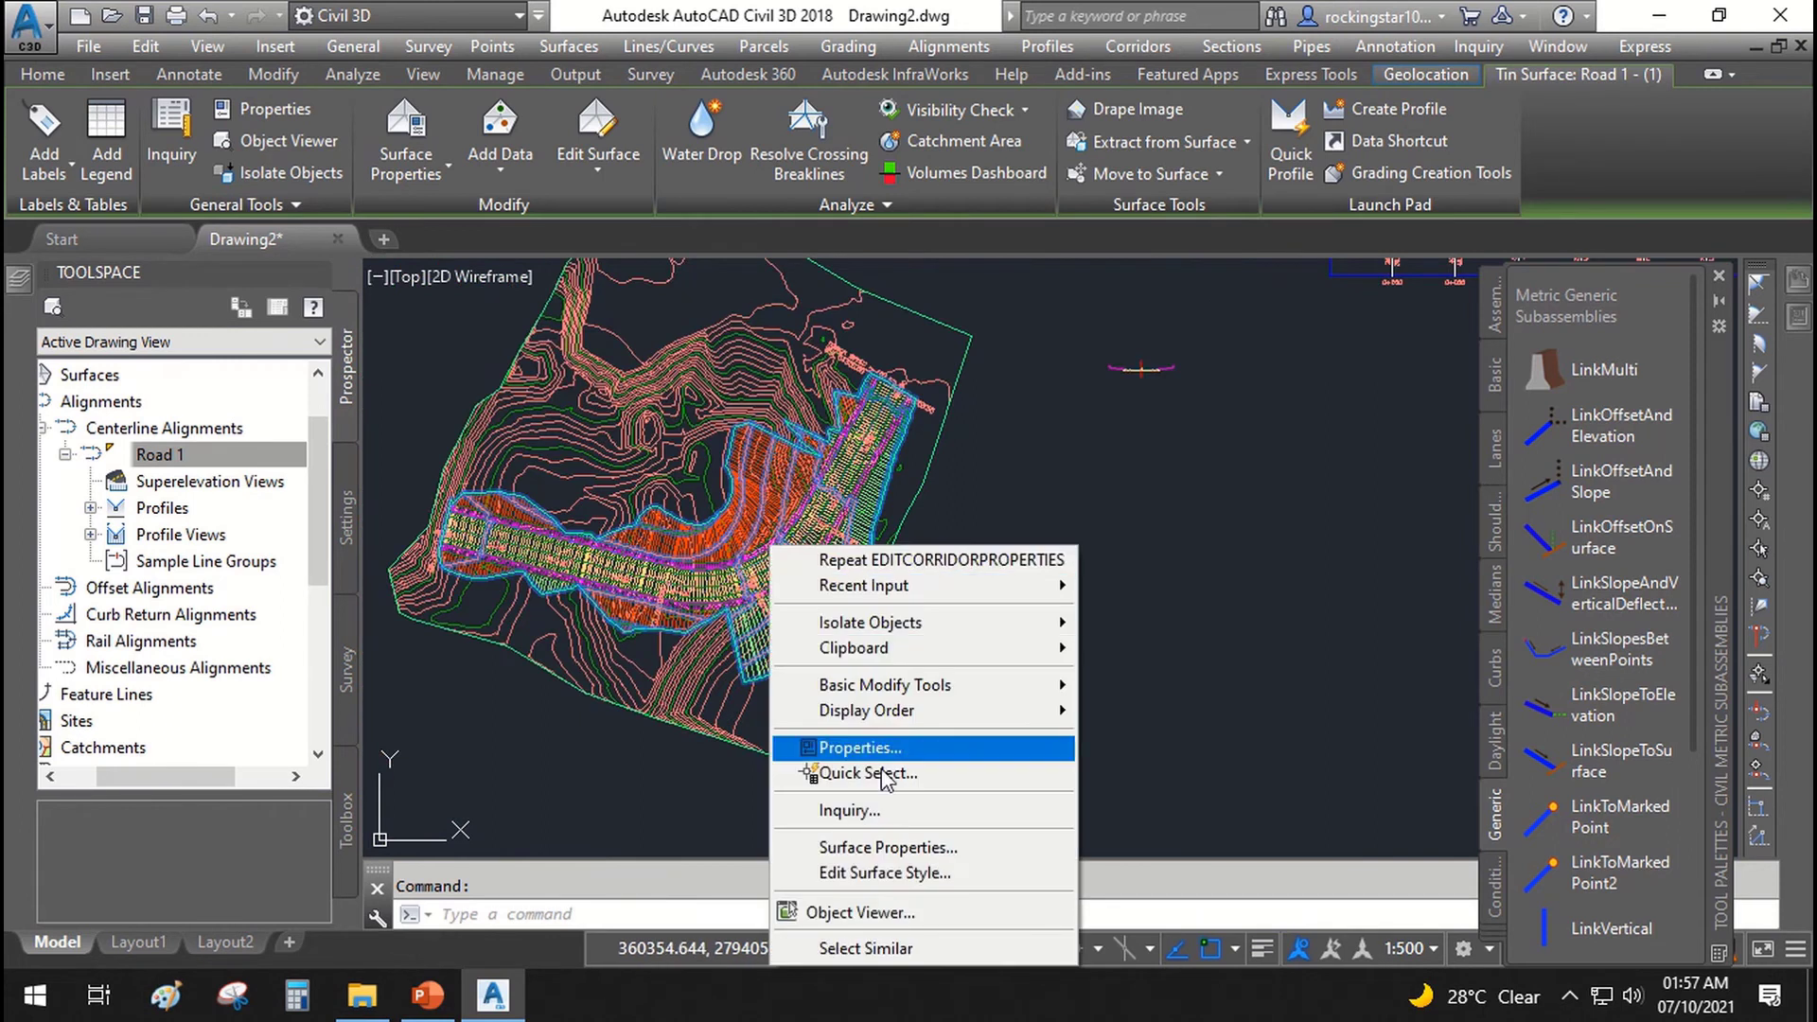
click(923, 914)
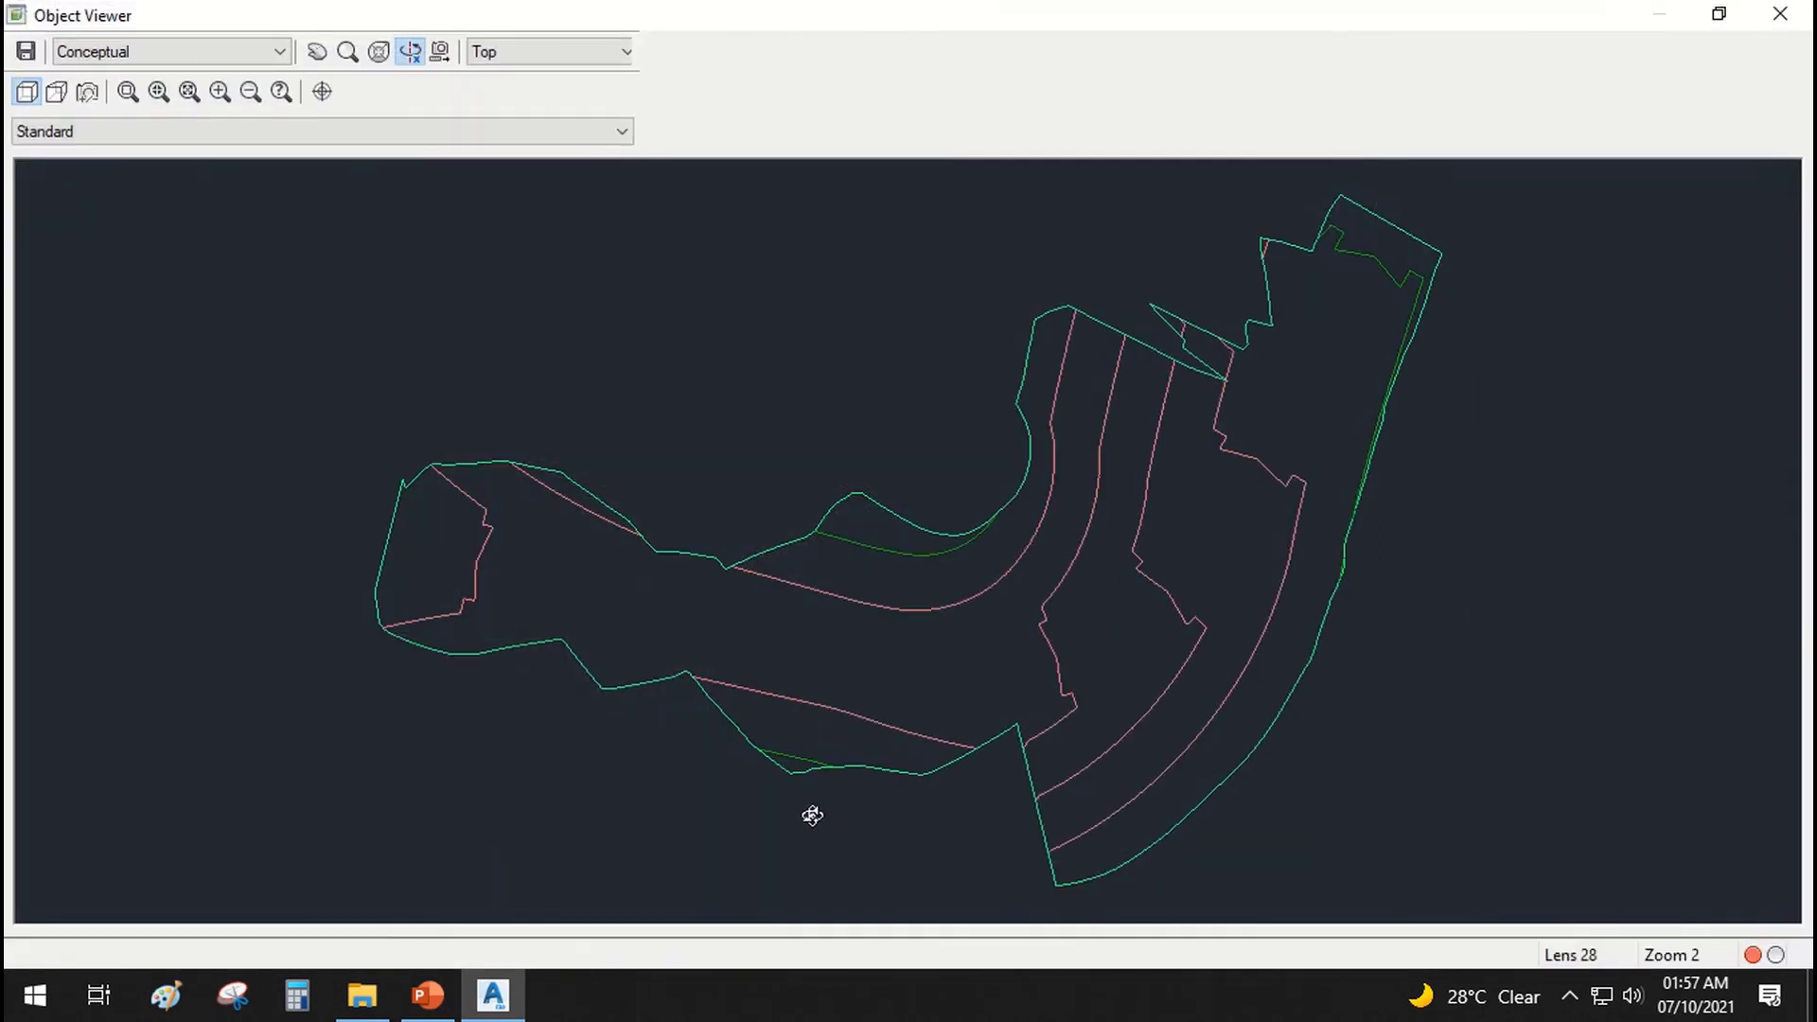
Step: Examine the corridor surface from several 3D angles and return to the drawing
mouse_move(812, 815)
mouse_down()
mouse_move(742, 568)
mouse_move(864, 734)
mouse_move(958, 599)
mouse_move(924, 611)
mouse_move(644, 442)
mouse_move(670, 543)
mouse_up()
scroll(780, 801, up, 5)
middle_drag(782, 803, 981, 526)
mouse_move(981, 526)
mouse_down()
mouse_move(742, 633)
mouse_move(746, 672)
mouse_move(800, 601)
mouse_move(803, 710)
mouse_move(855, 633)
mouse_move(868, 559)
mouse_move(1111, 576)
mouse_move(1281, 491)
mouse_move(1130, 574)
mouse_move(939, 598)
mouse_move(894, 515)
mouse_move(909, 481)
mouse_move(1010, 621)
mouse_move(937, 689)
mouse_move(673, 685)
mouse_move(939, 691)
mouse_move(1008, 788)
mouse_move(1002, 694)
mouse_move(1049, 579)
mouse_move(1132, 595)
mouse_move(779, 592)
mouse_move(945, 616)
mouse_move(918, 651)
mouse_up()
key(Escape)
click(1240, 595)
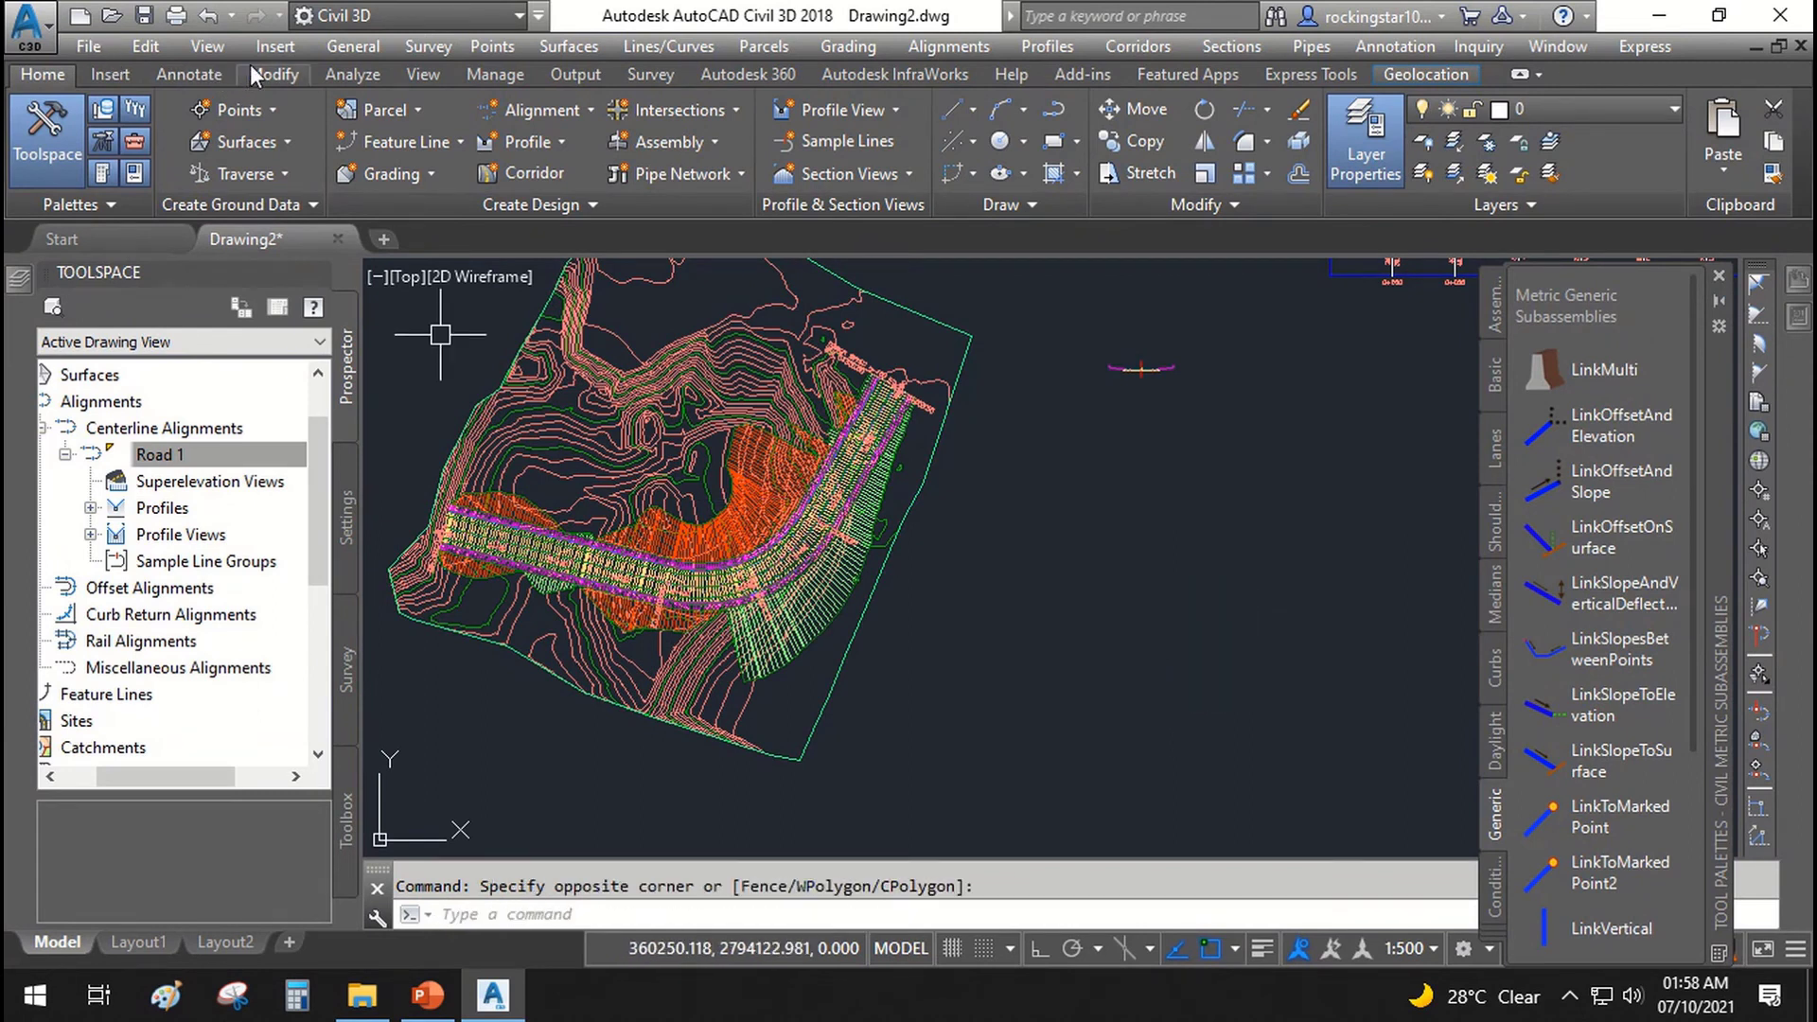
Step: Split model space into the Three: Right viewport arrangement
click(207, 46)
mouse_move(289, 459)
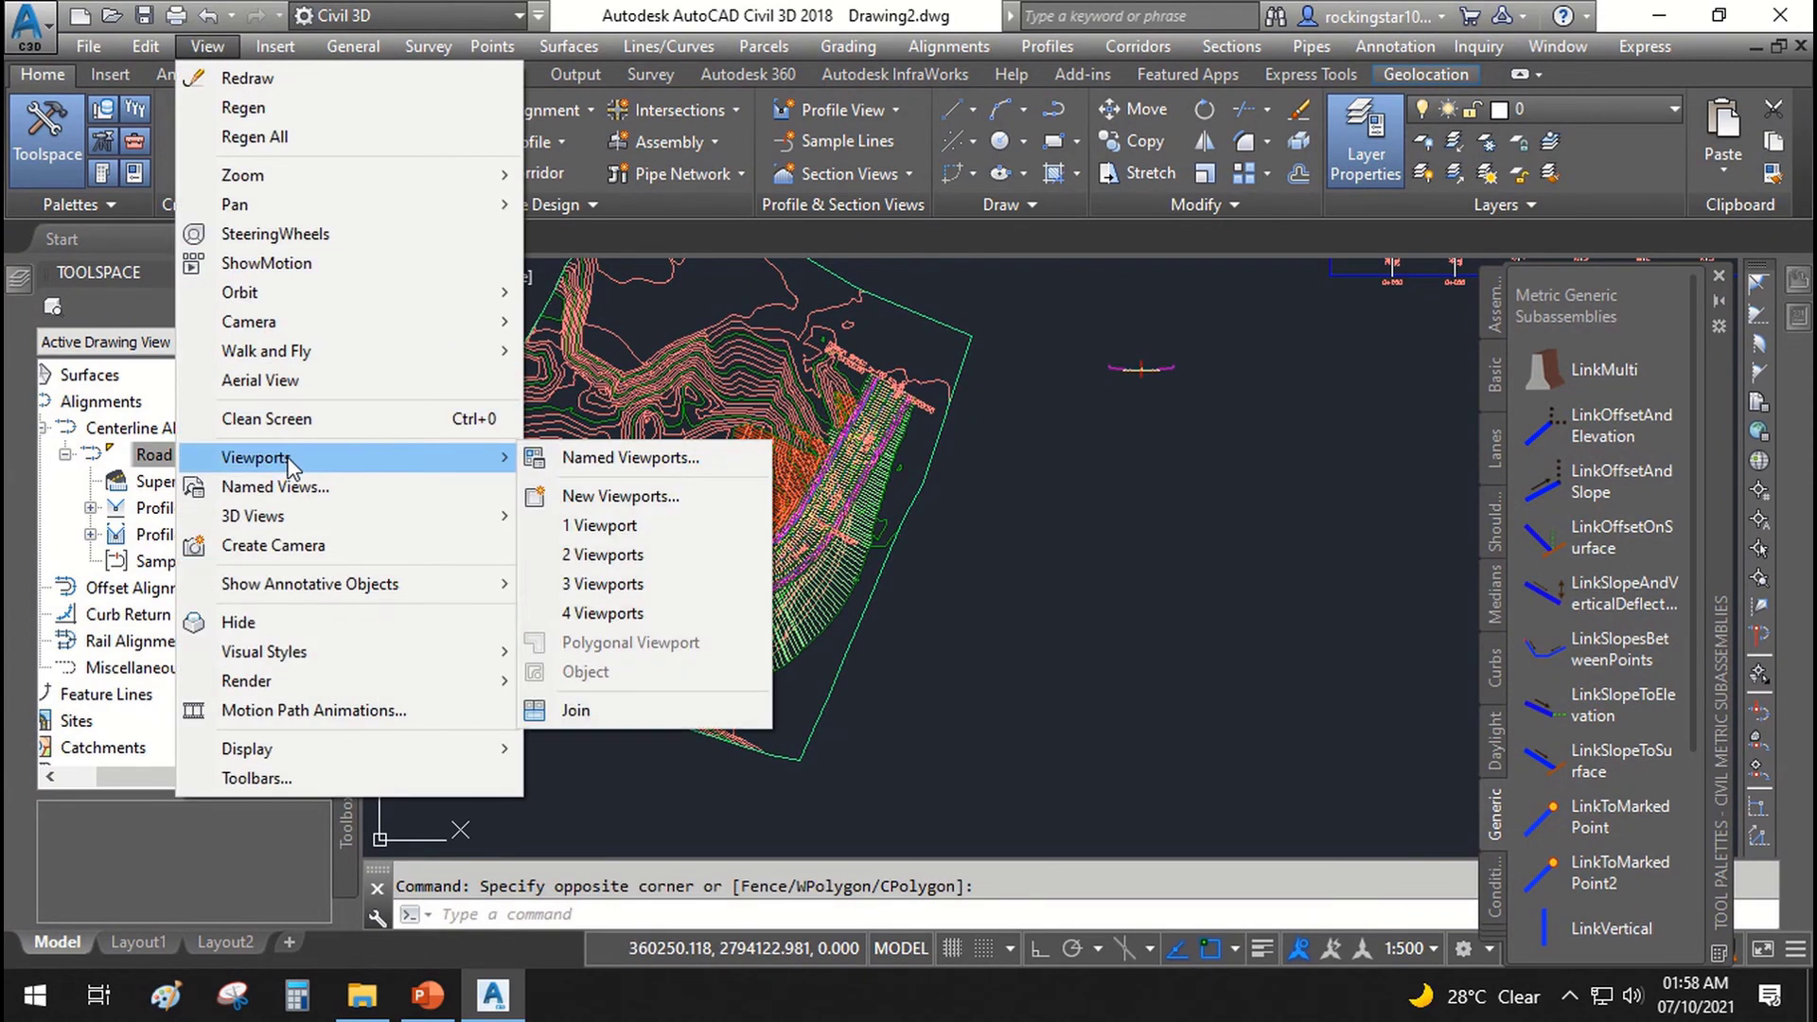
click(657, 469)
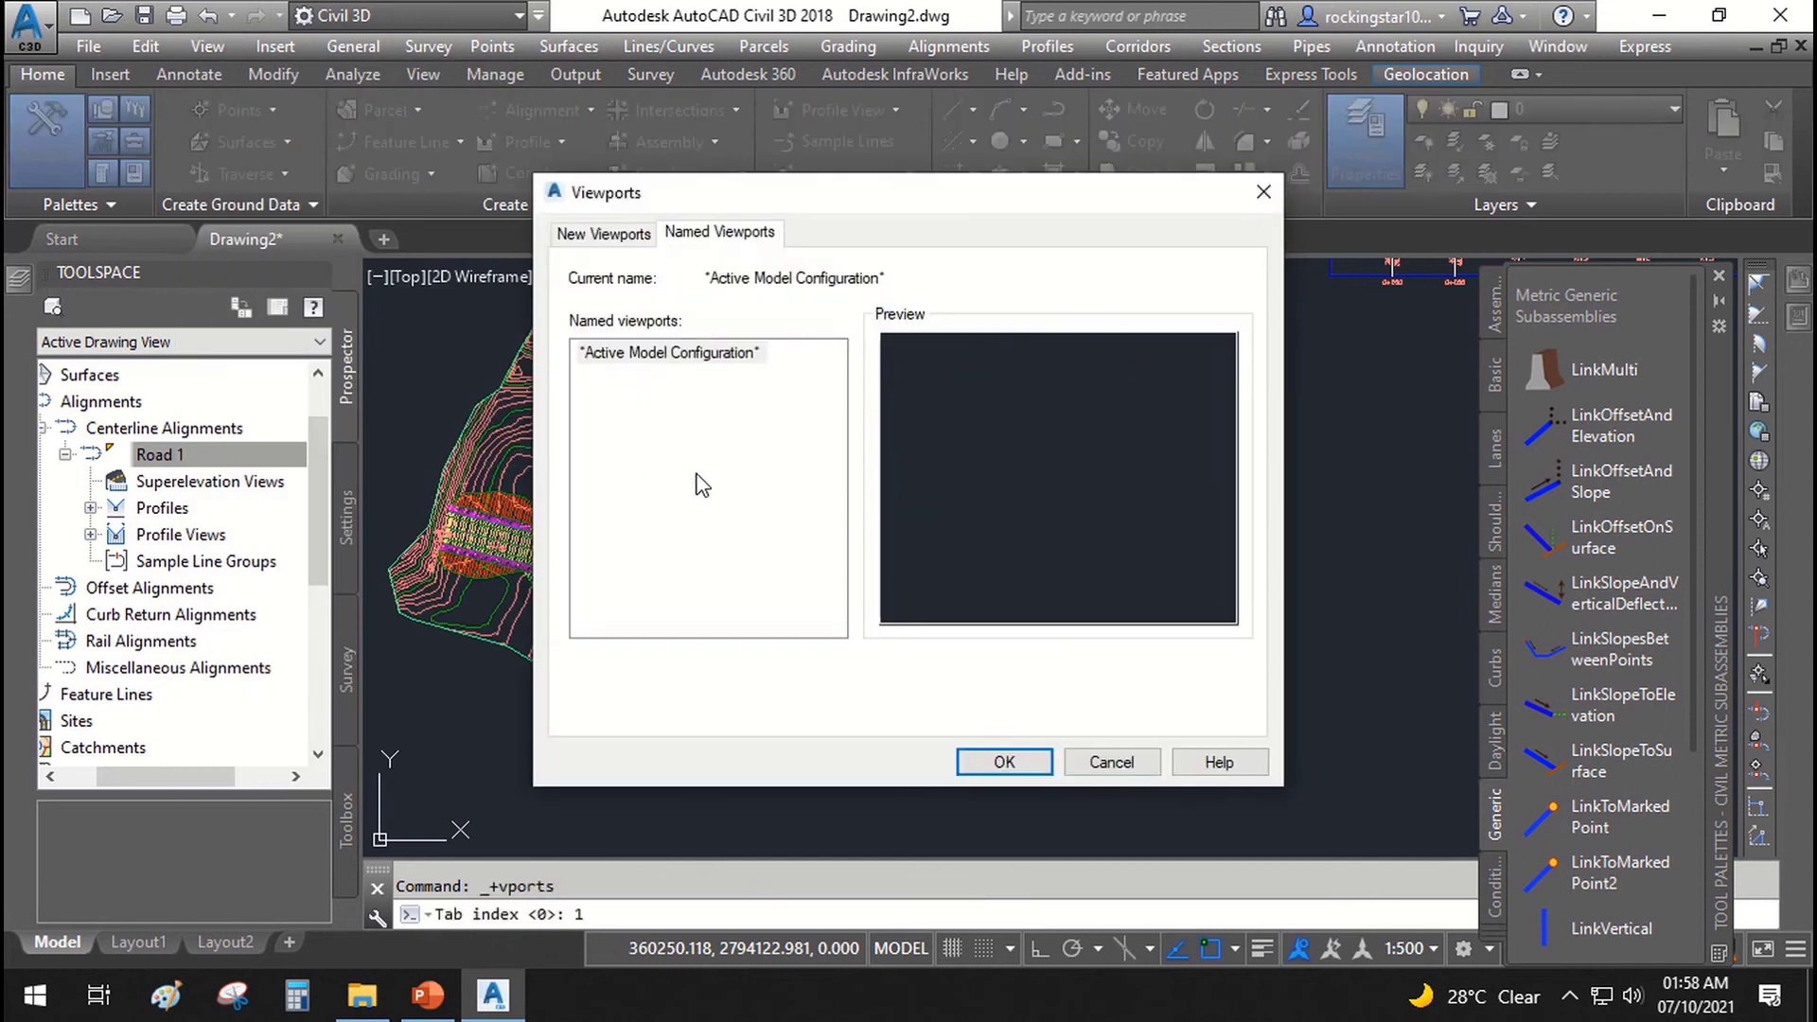
click(604, 233)
click(635, 425)
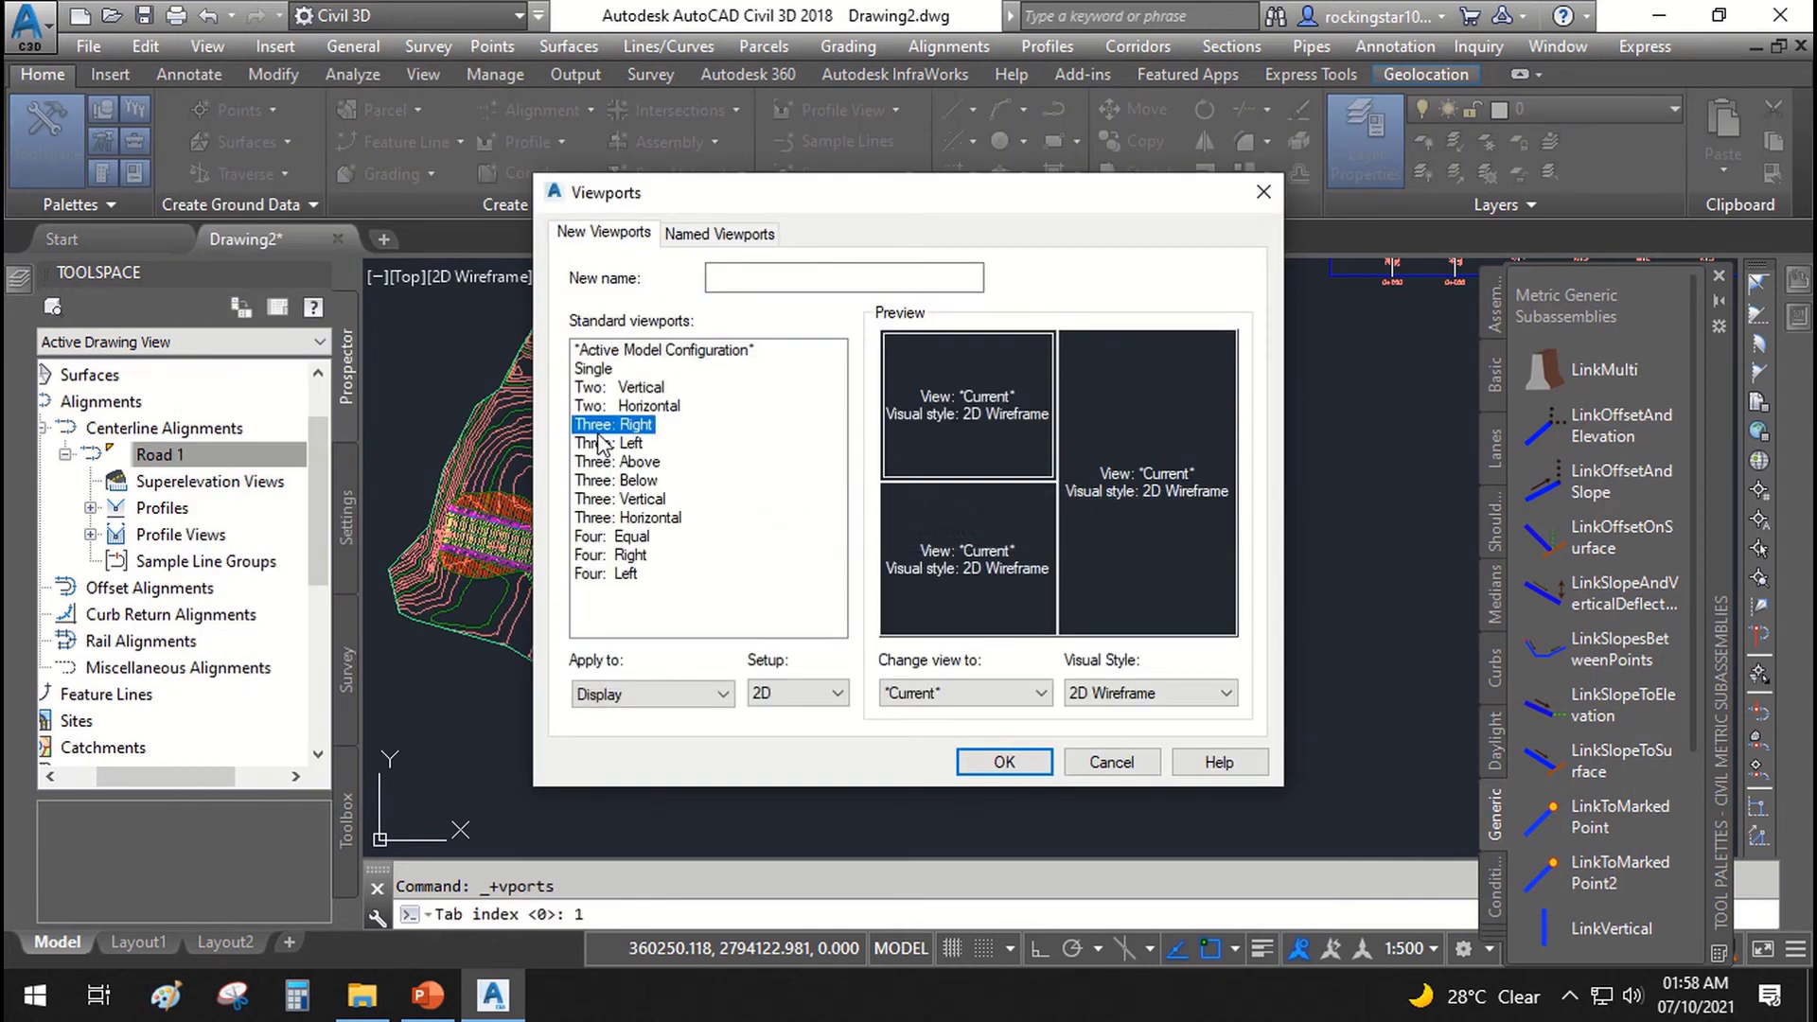
click(1004, 762)
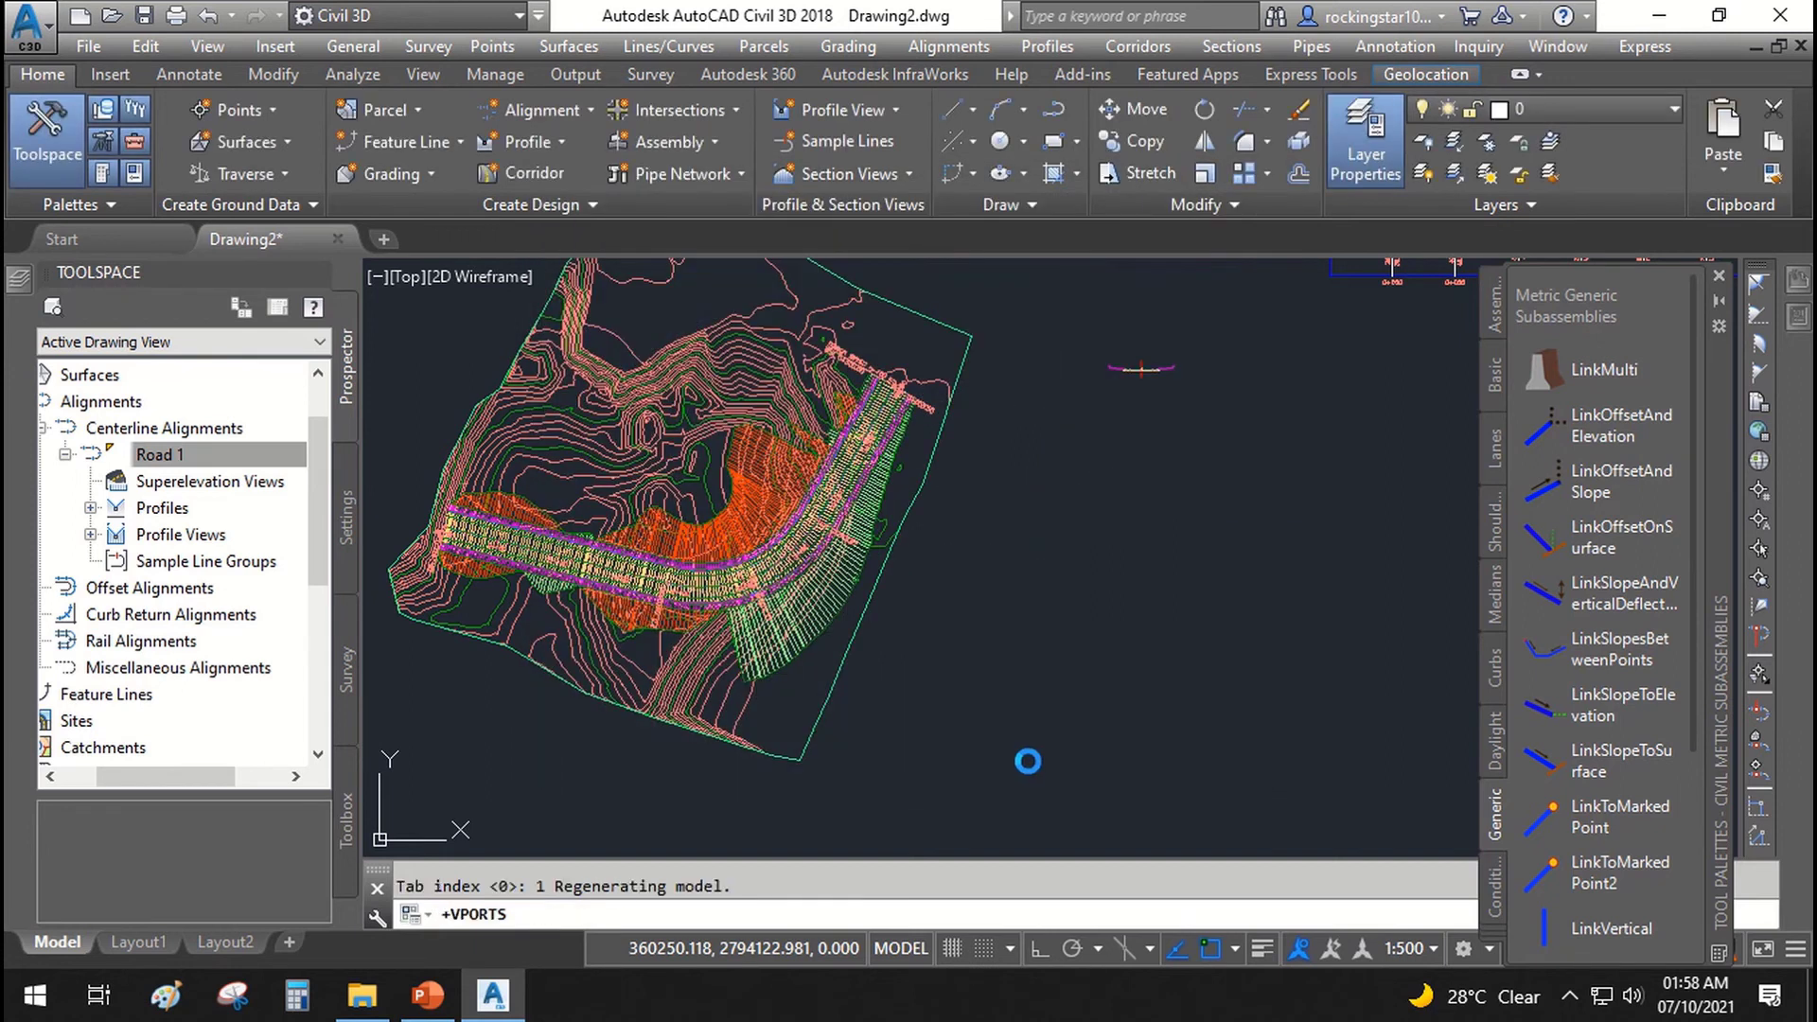
Step: Frame the Road 1 profile view in the tall viewport and close the subassembly tool palettes
click(1173, 435)
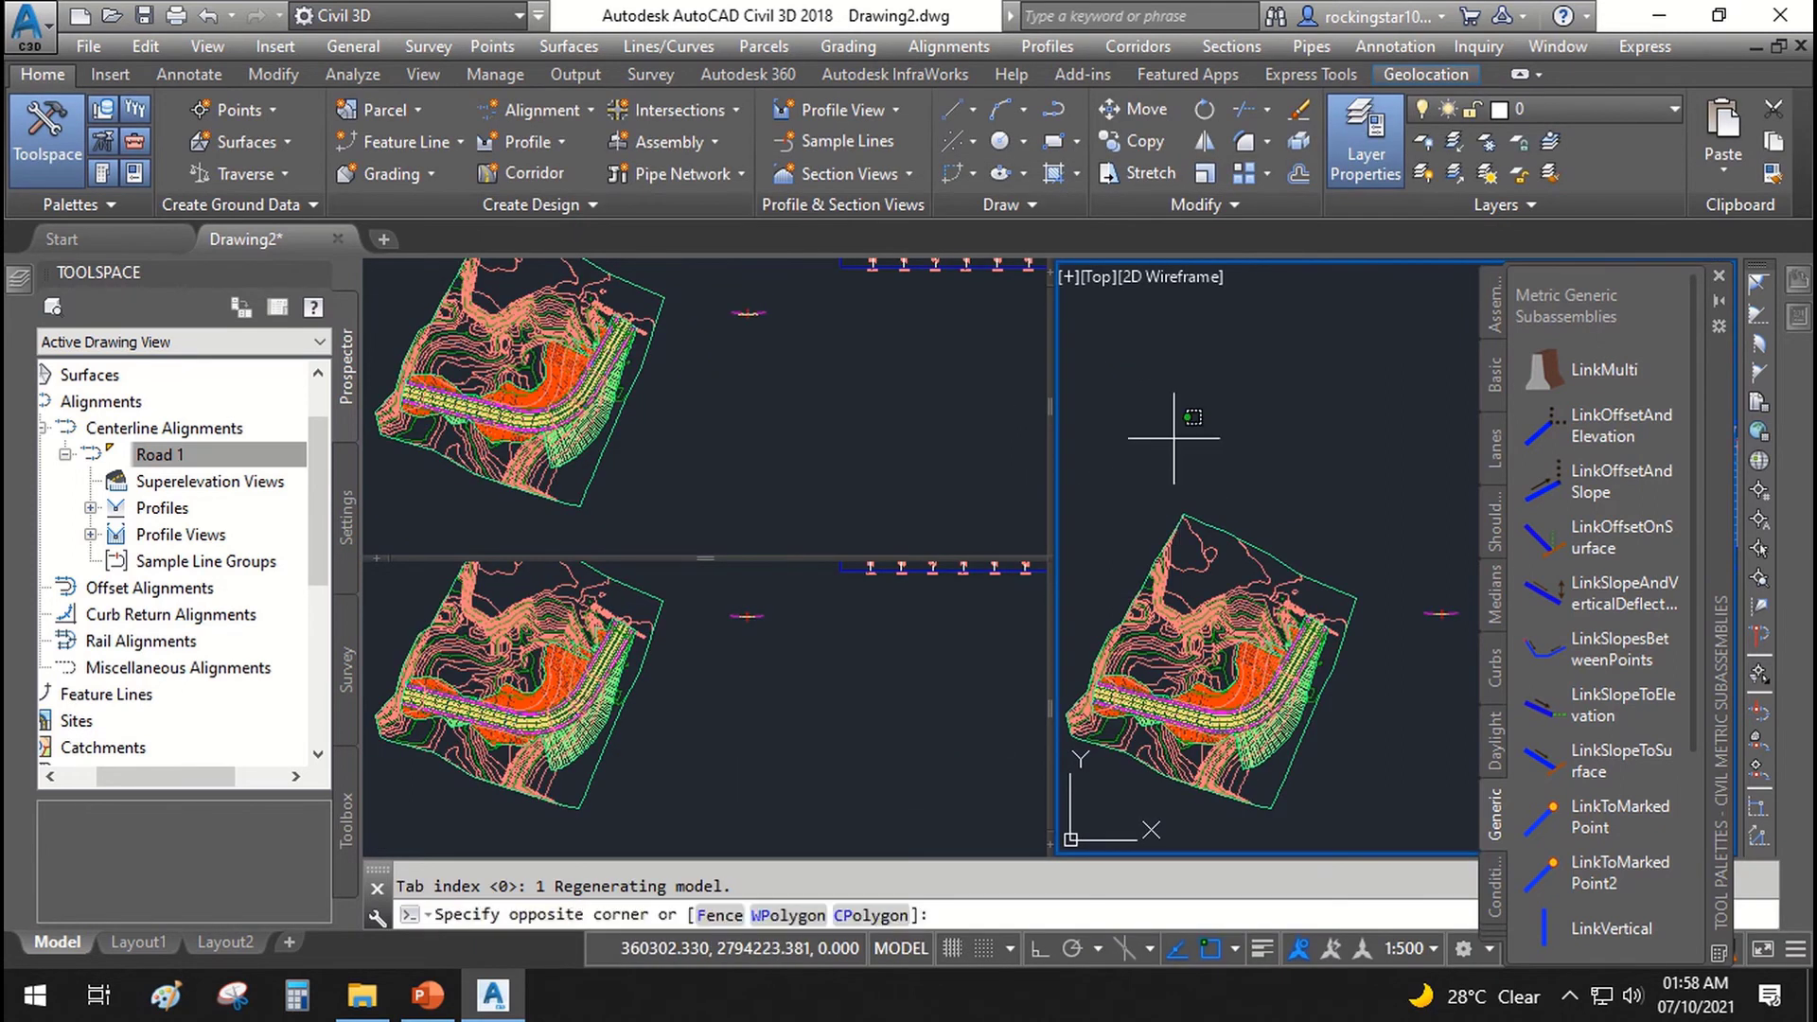
scroll(1159, 539, down, 4)
scroll(1424, 525, up, 5)
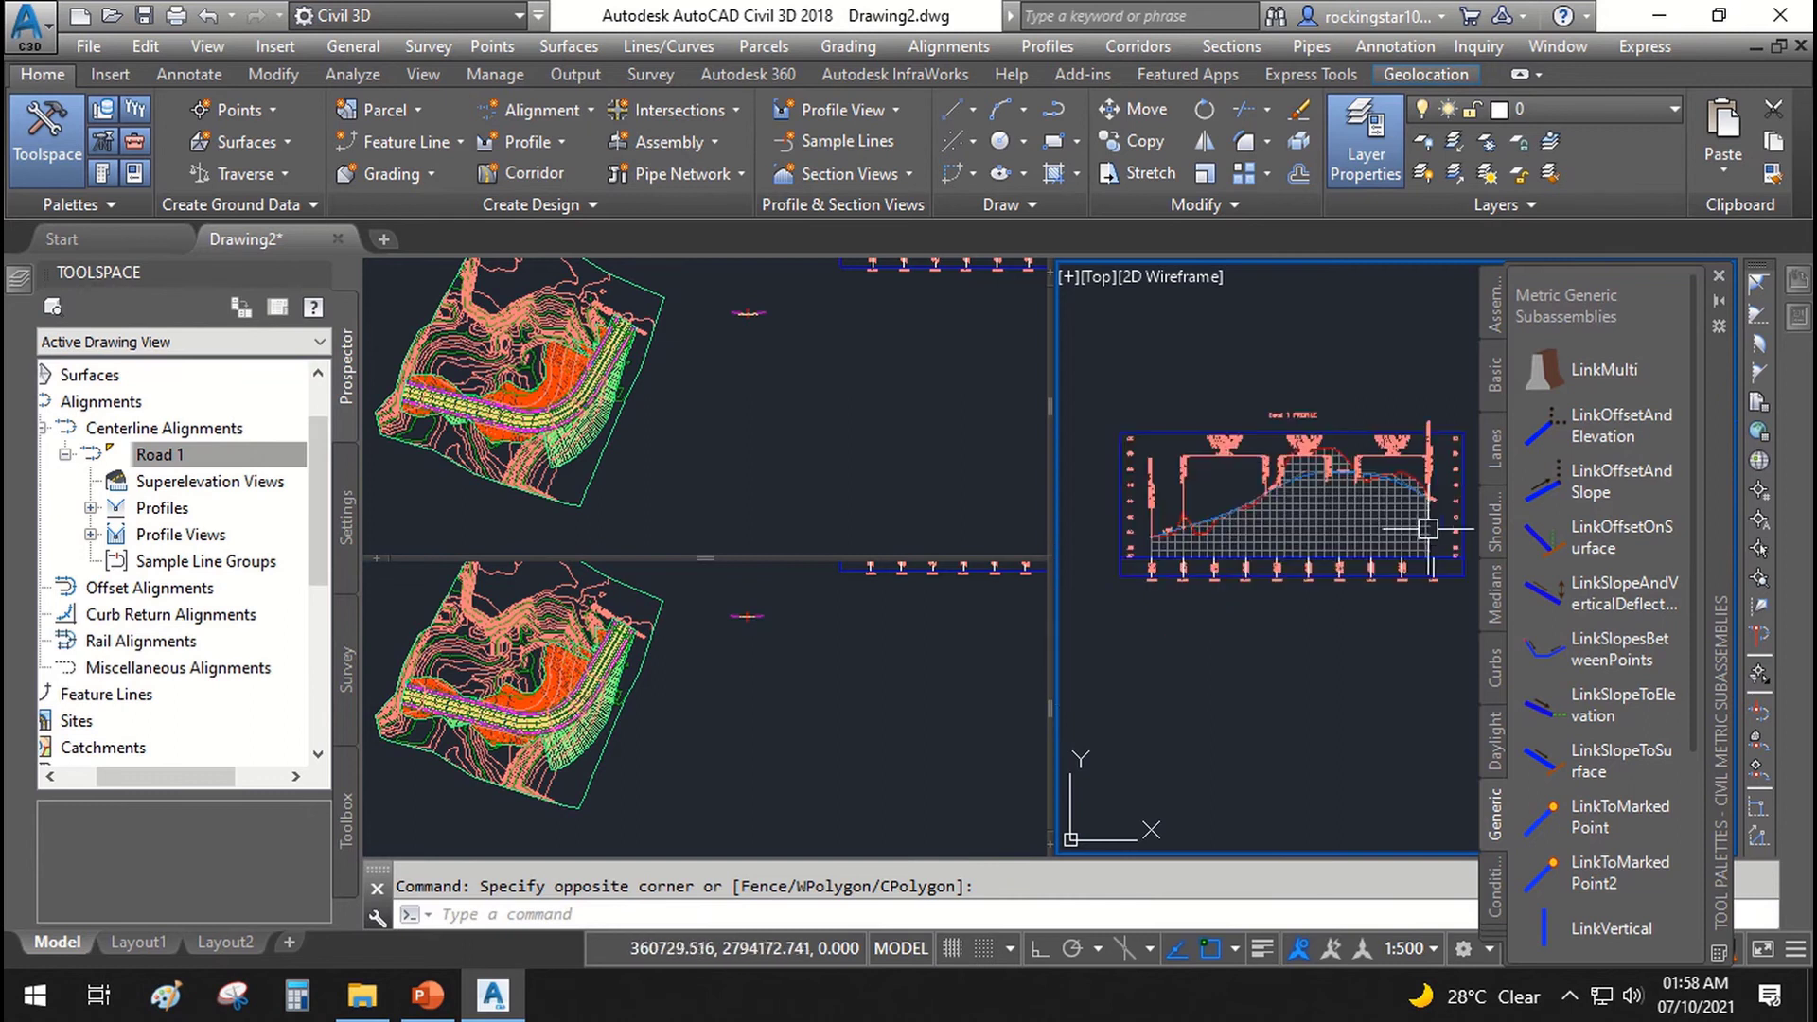
scroll(1272, 464, up, 2)
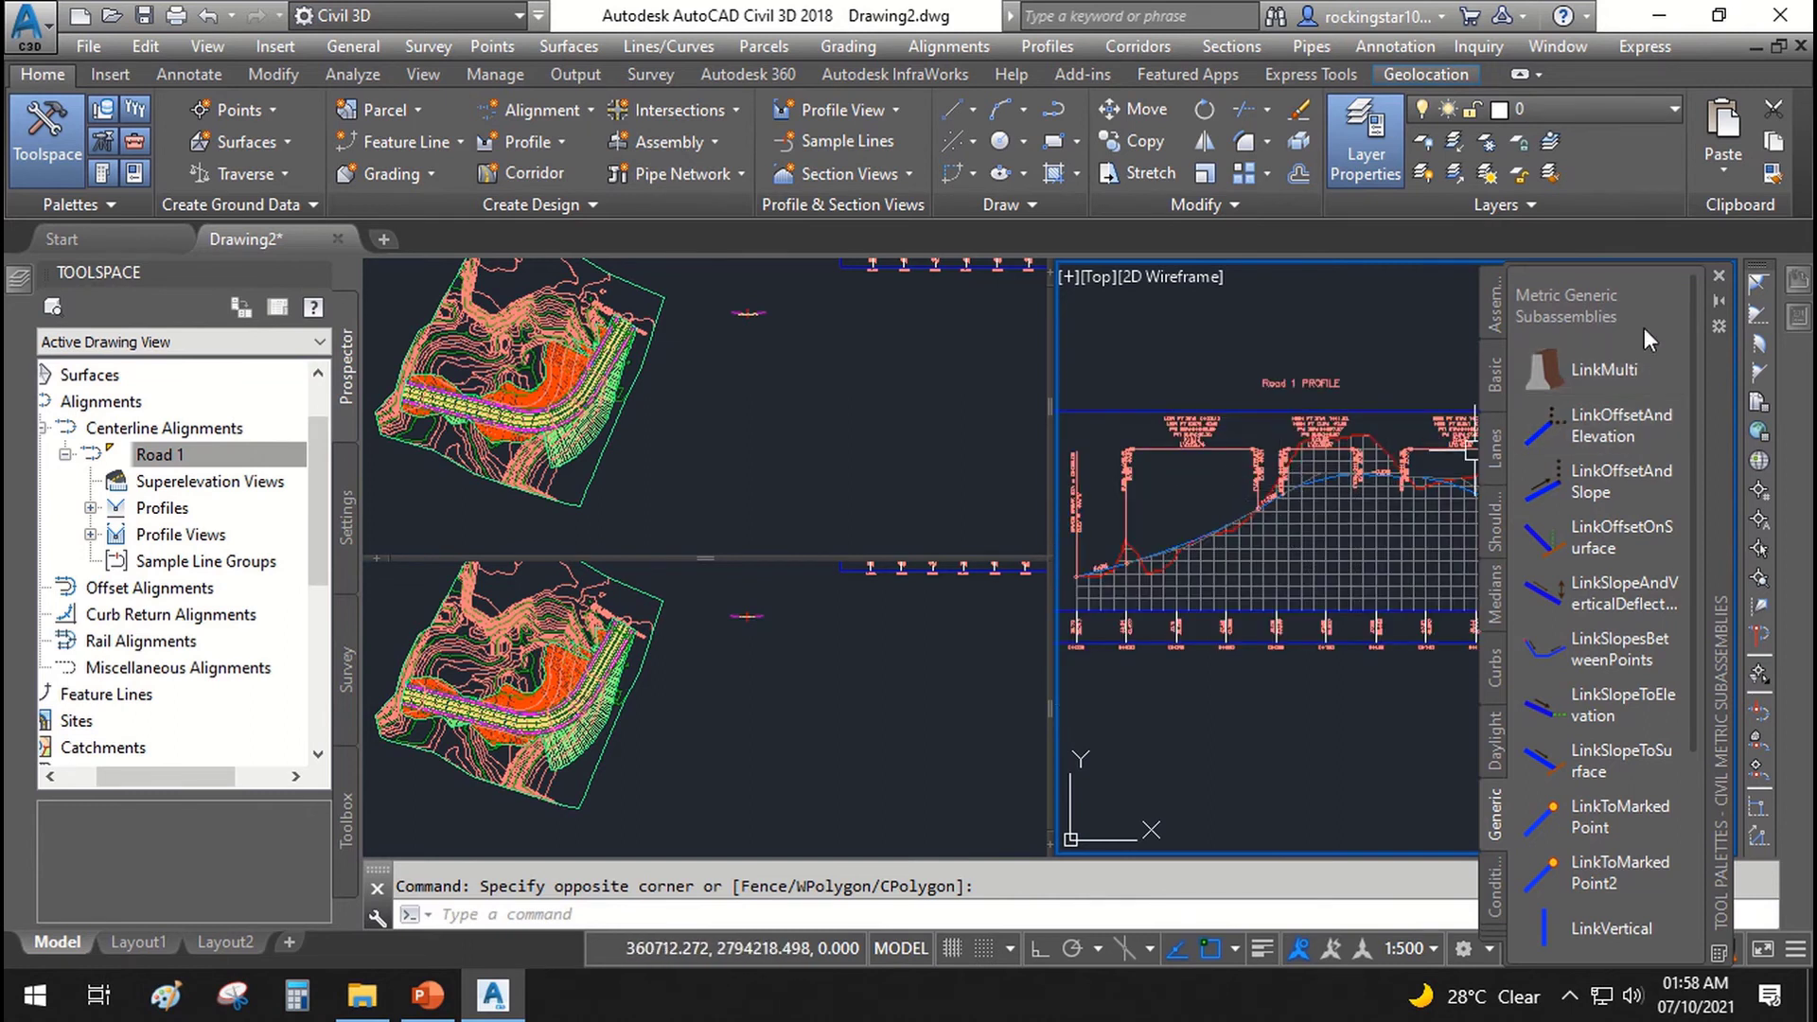
click(1718, 276)
middle_drag(1300, 569, 1368, 568)
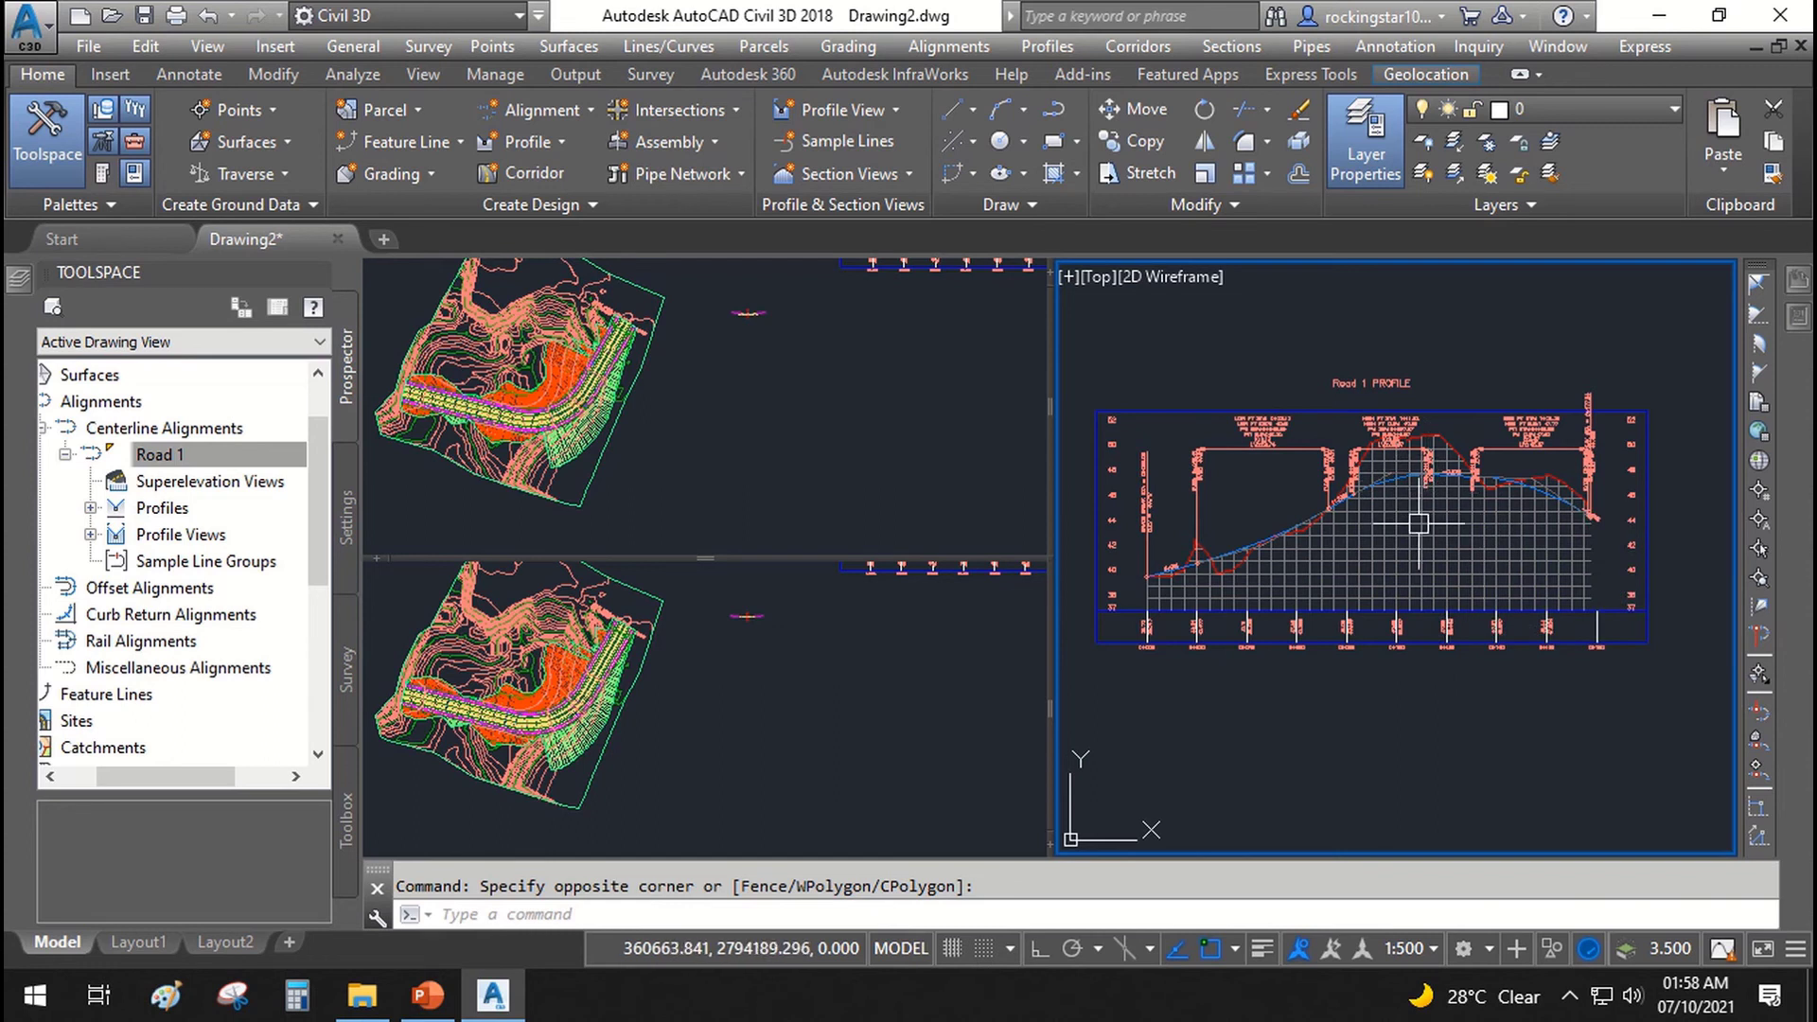
Step: Frame the road assembly cross-section in the upper small viewport
click(678, 499)
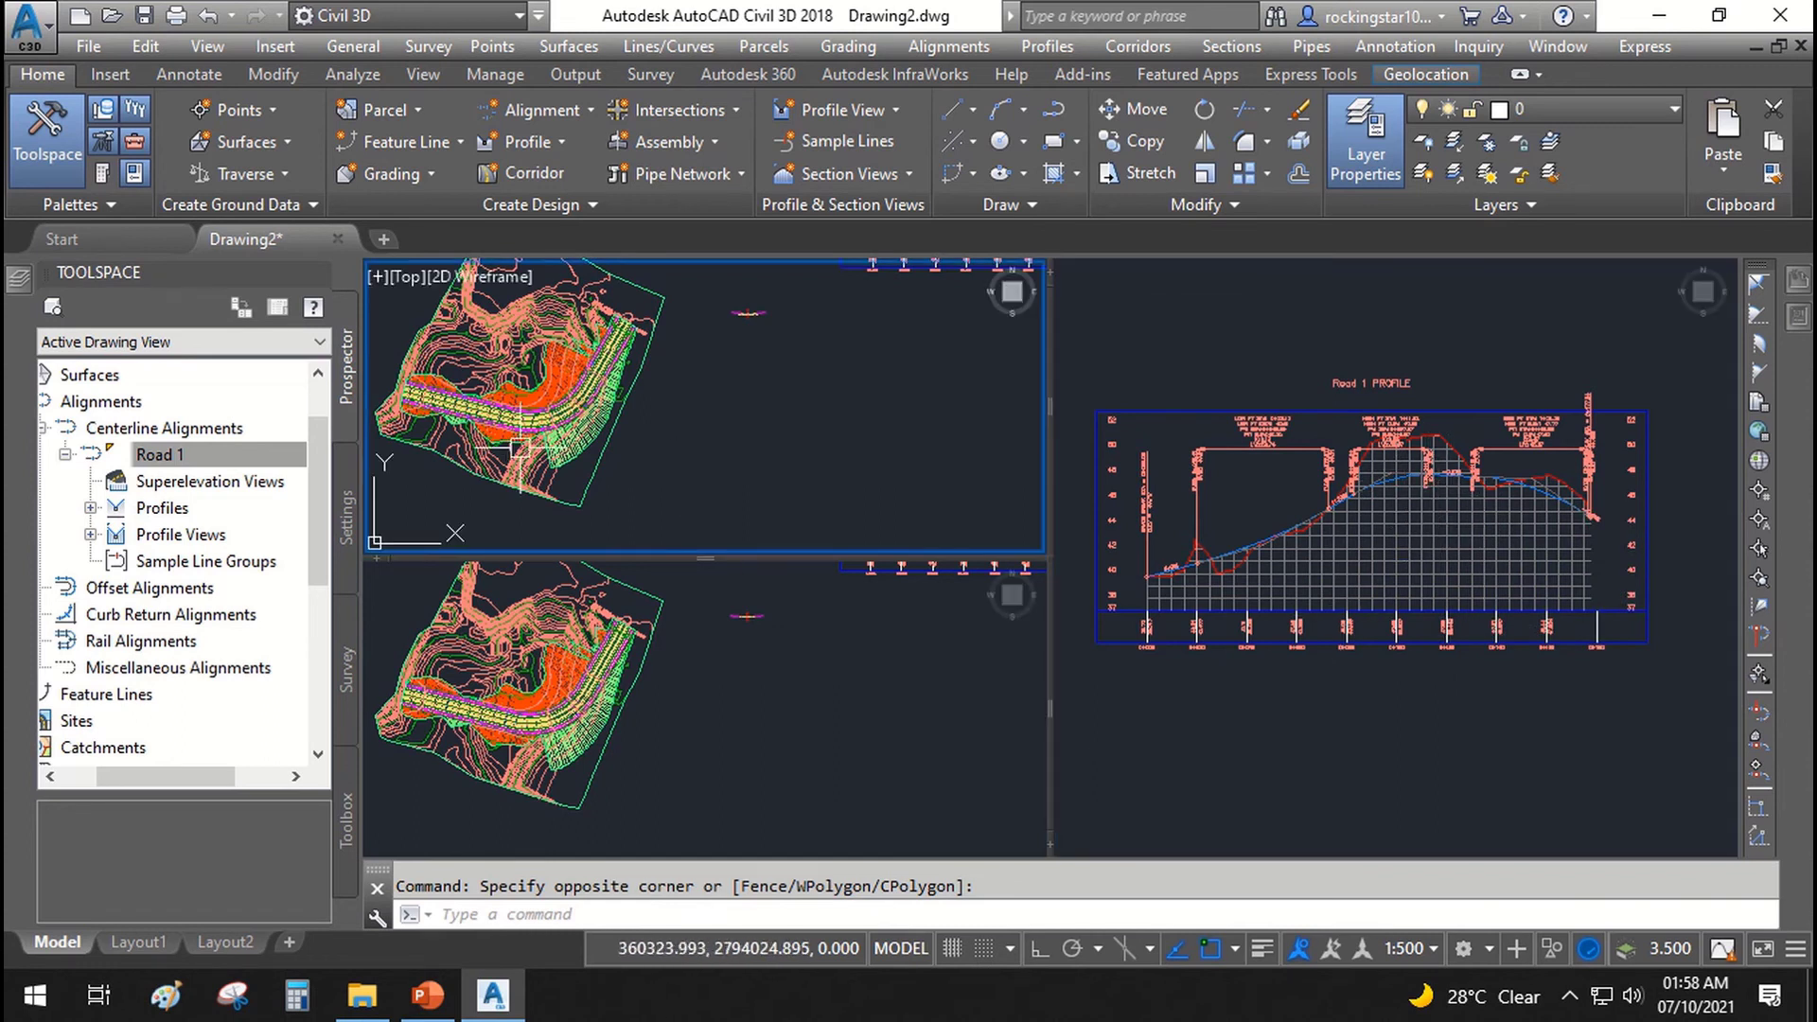
mouse_move(710, 344)
middle_down()
mouse_move(752, 352)
mouse_move(814, 435)
middle_up()
scroll(946, 378, up, 6)
middle_drag(1003, 388, 737, 383)
Step: Frame the Road 1 corridor plan in the lower small viewport
click(698, 774)
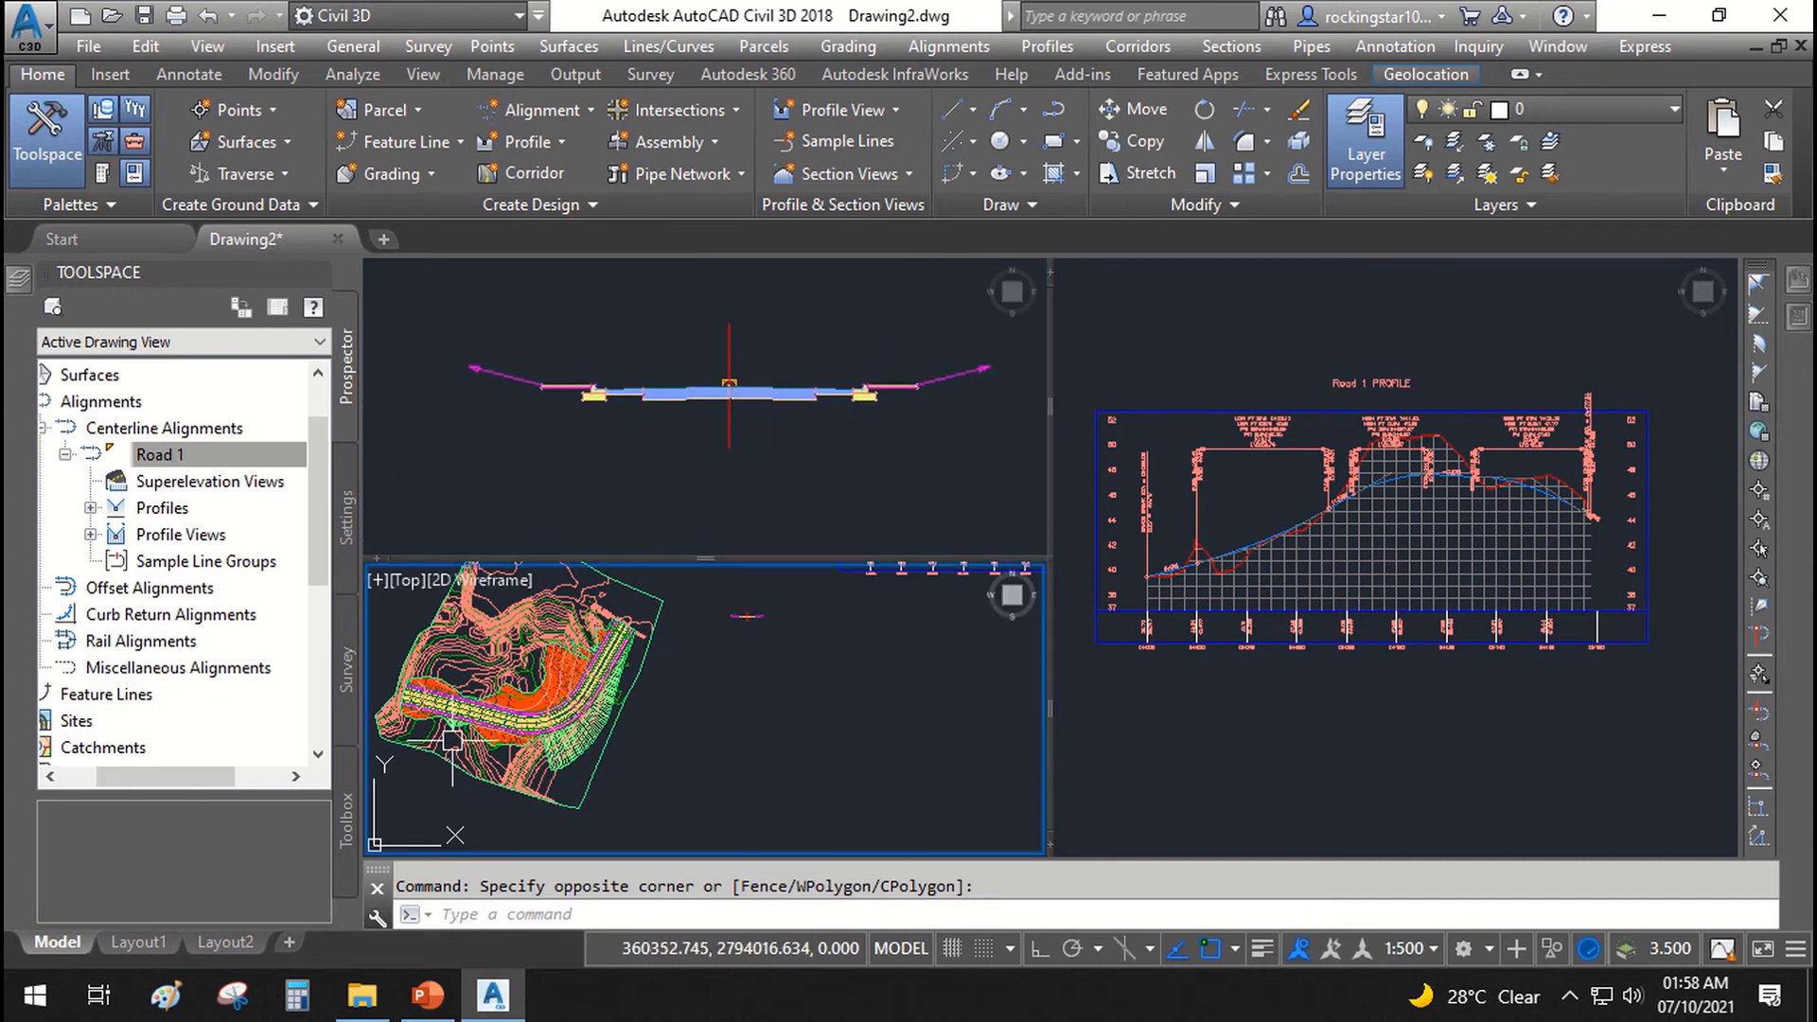
scroll(518, 725, up, 2)
middle_drag(701, 736, 704, 741)
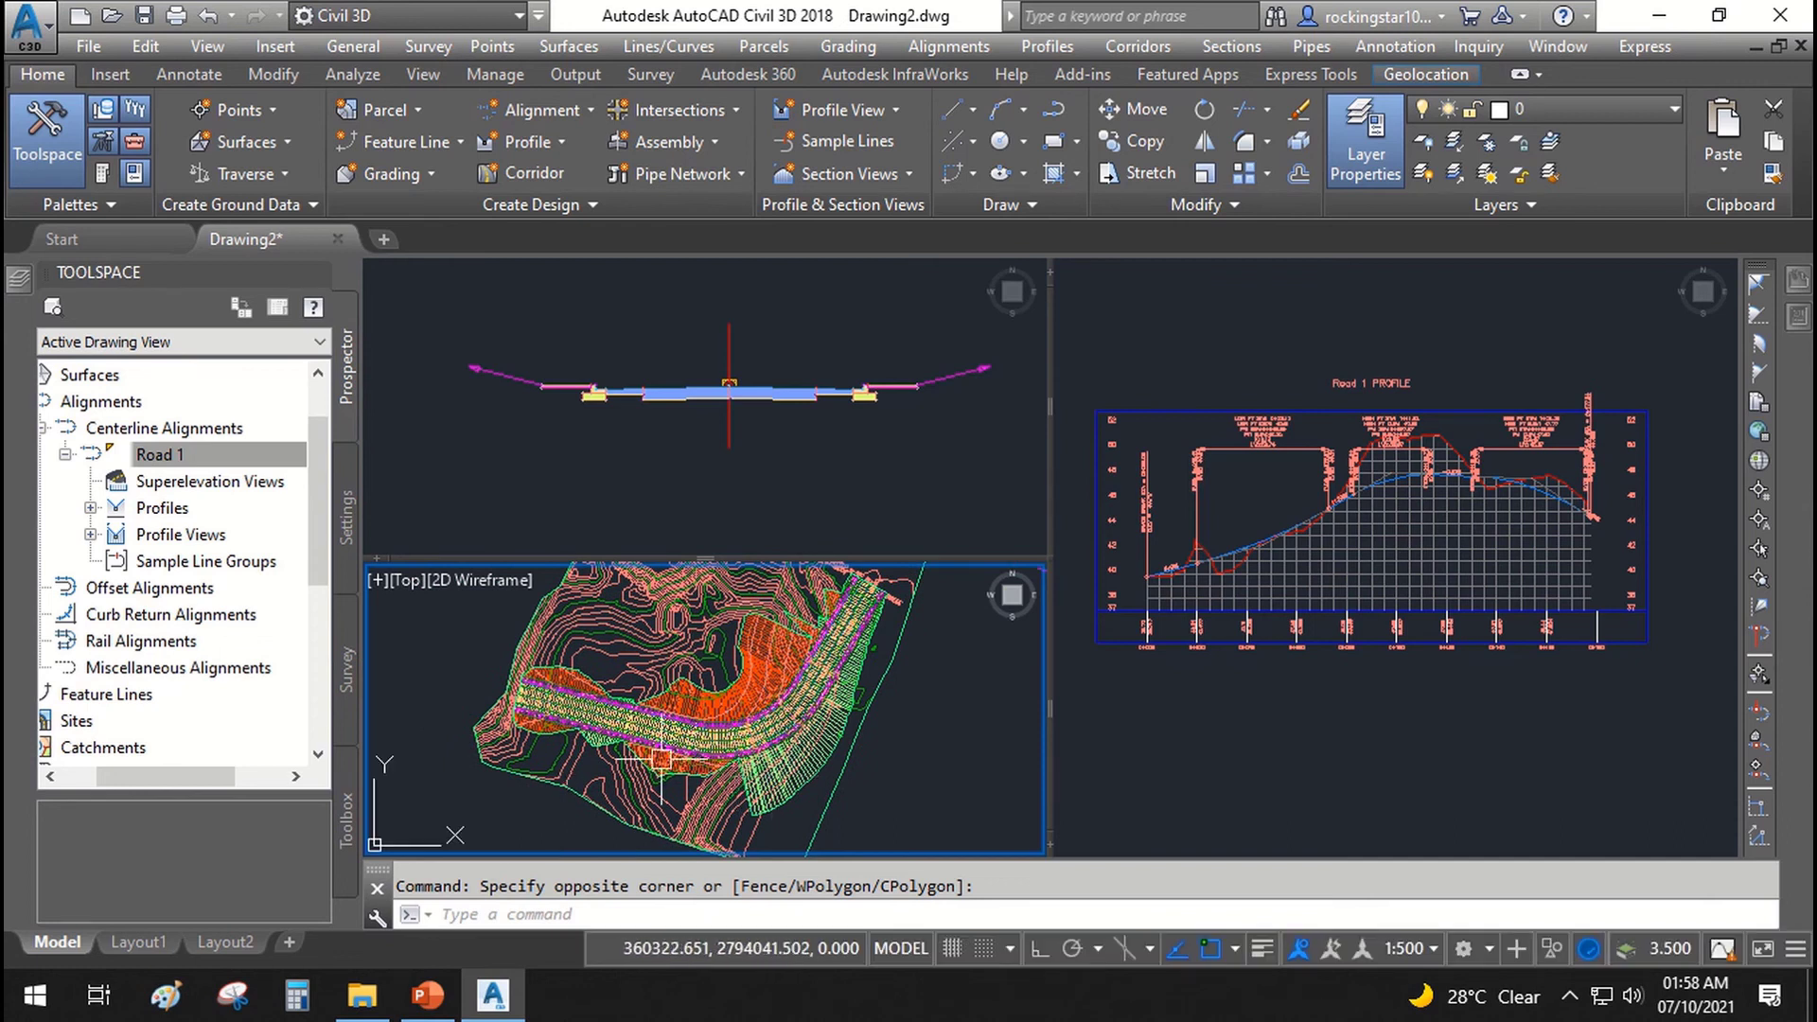
Step: Set the width of the assembly's right-side BasicLane subassembly to 5 m
click(1241, 524)
click(819, 477)
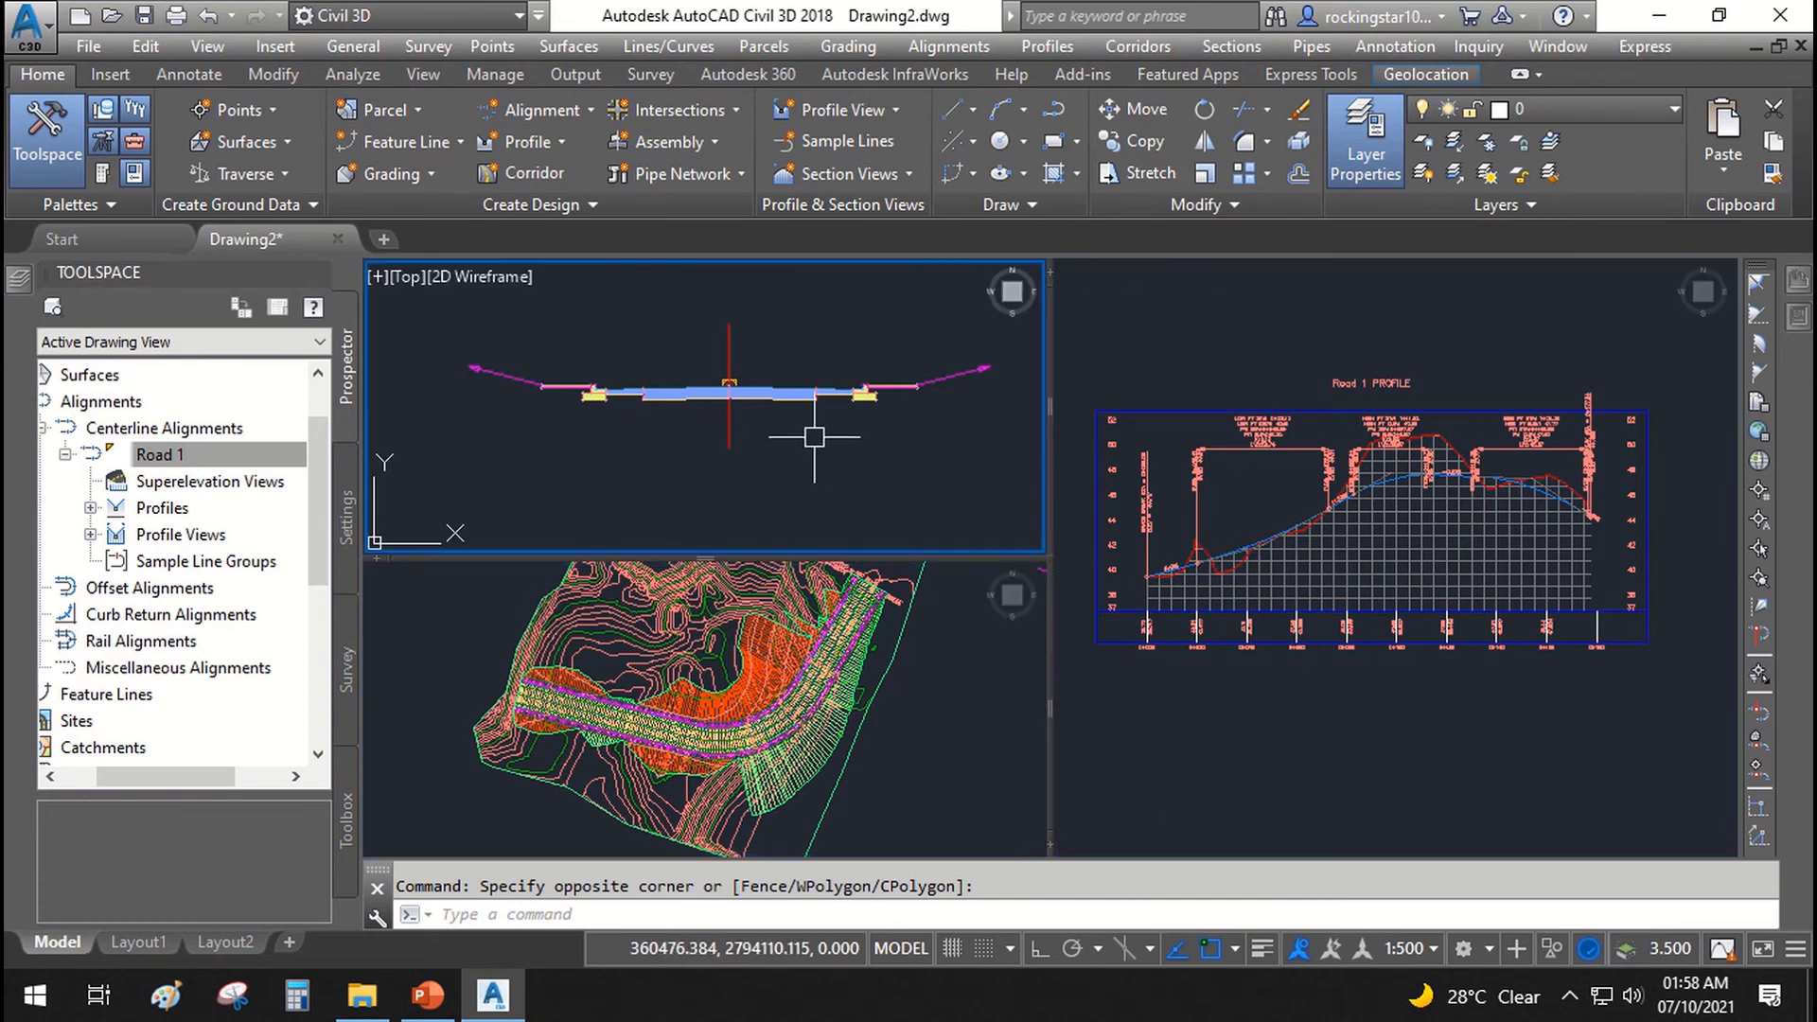
scroll(763, 373, up, 2)
click(665, 432)
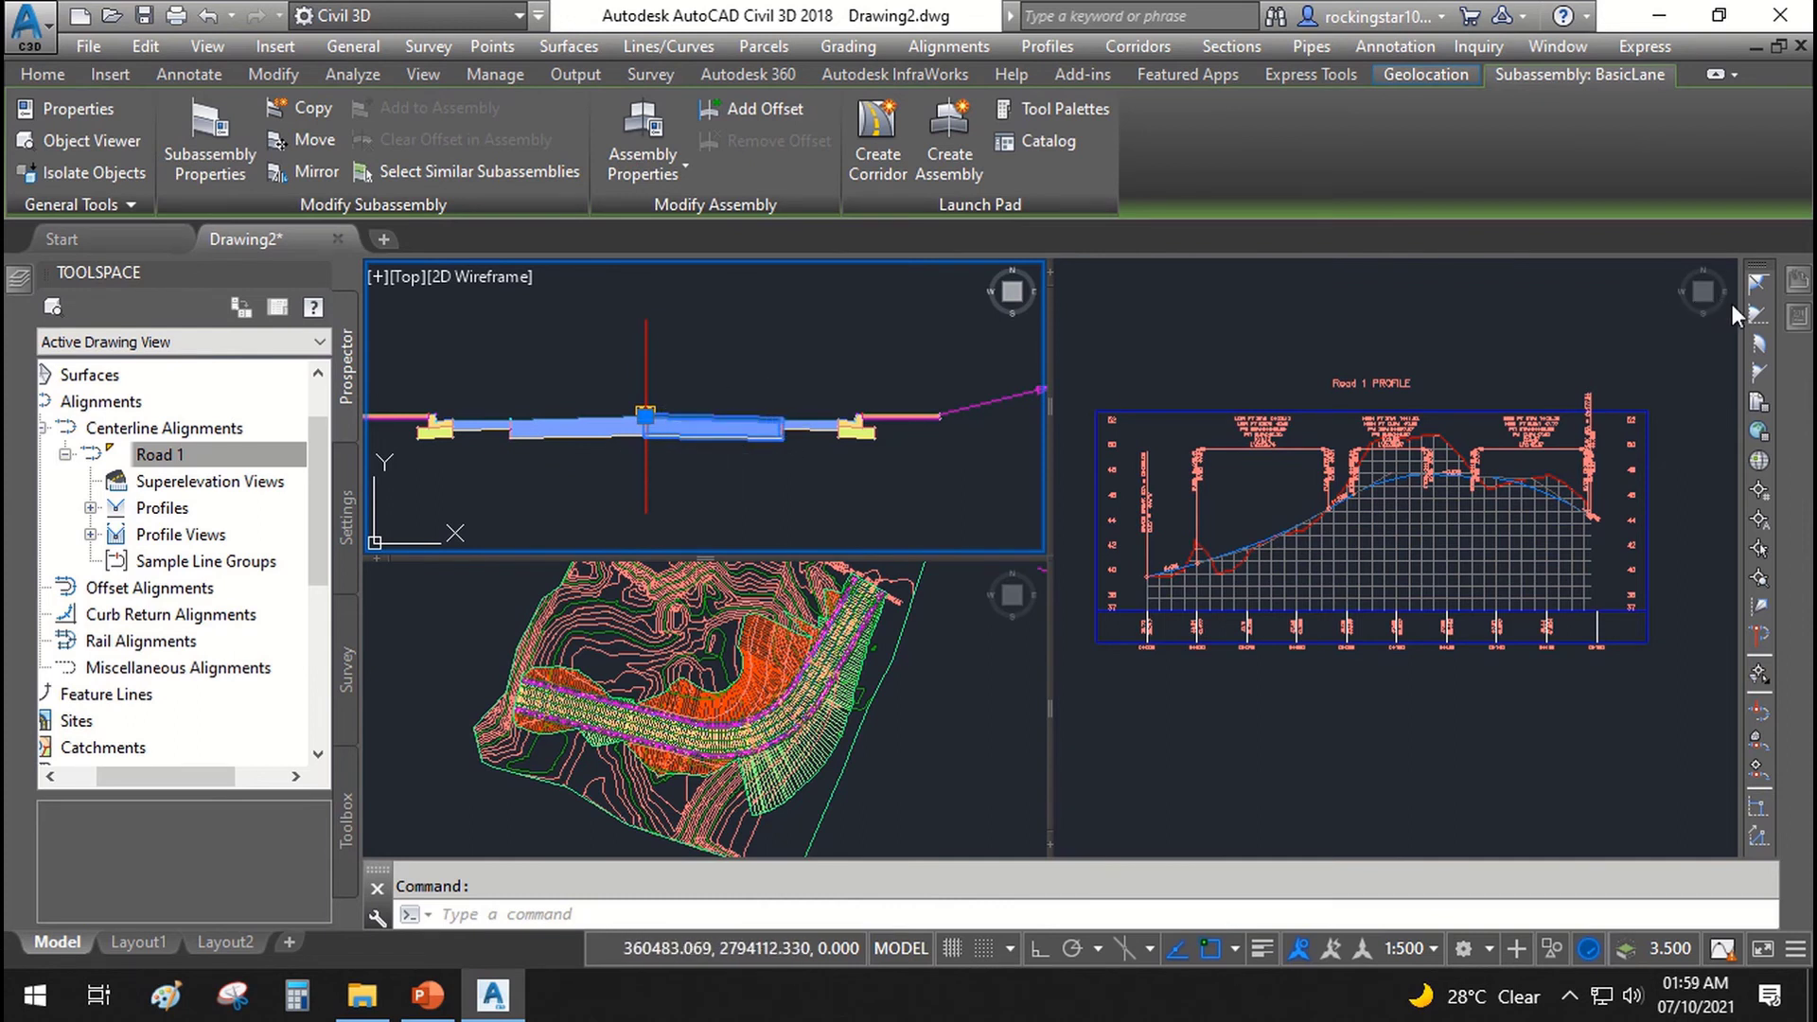
mouse_move(1803, 319)
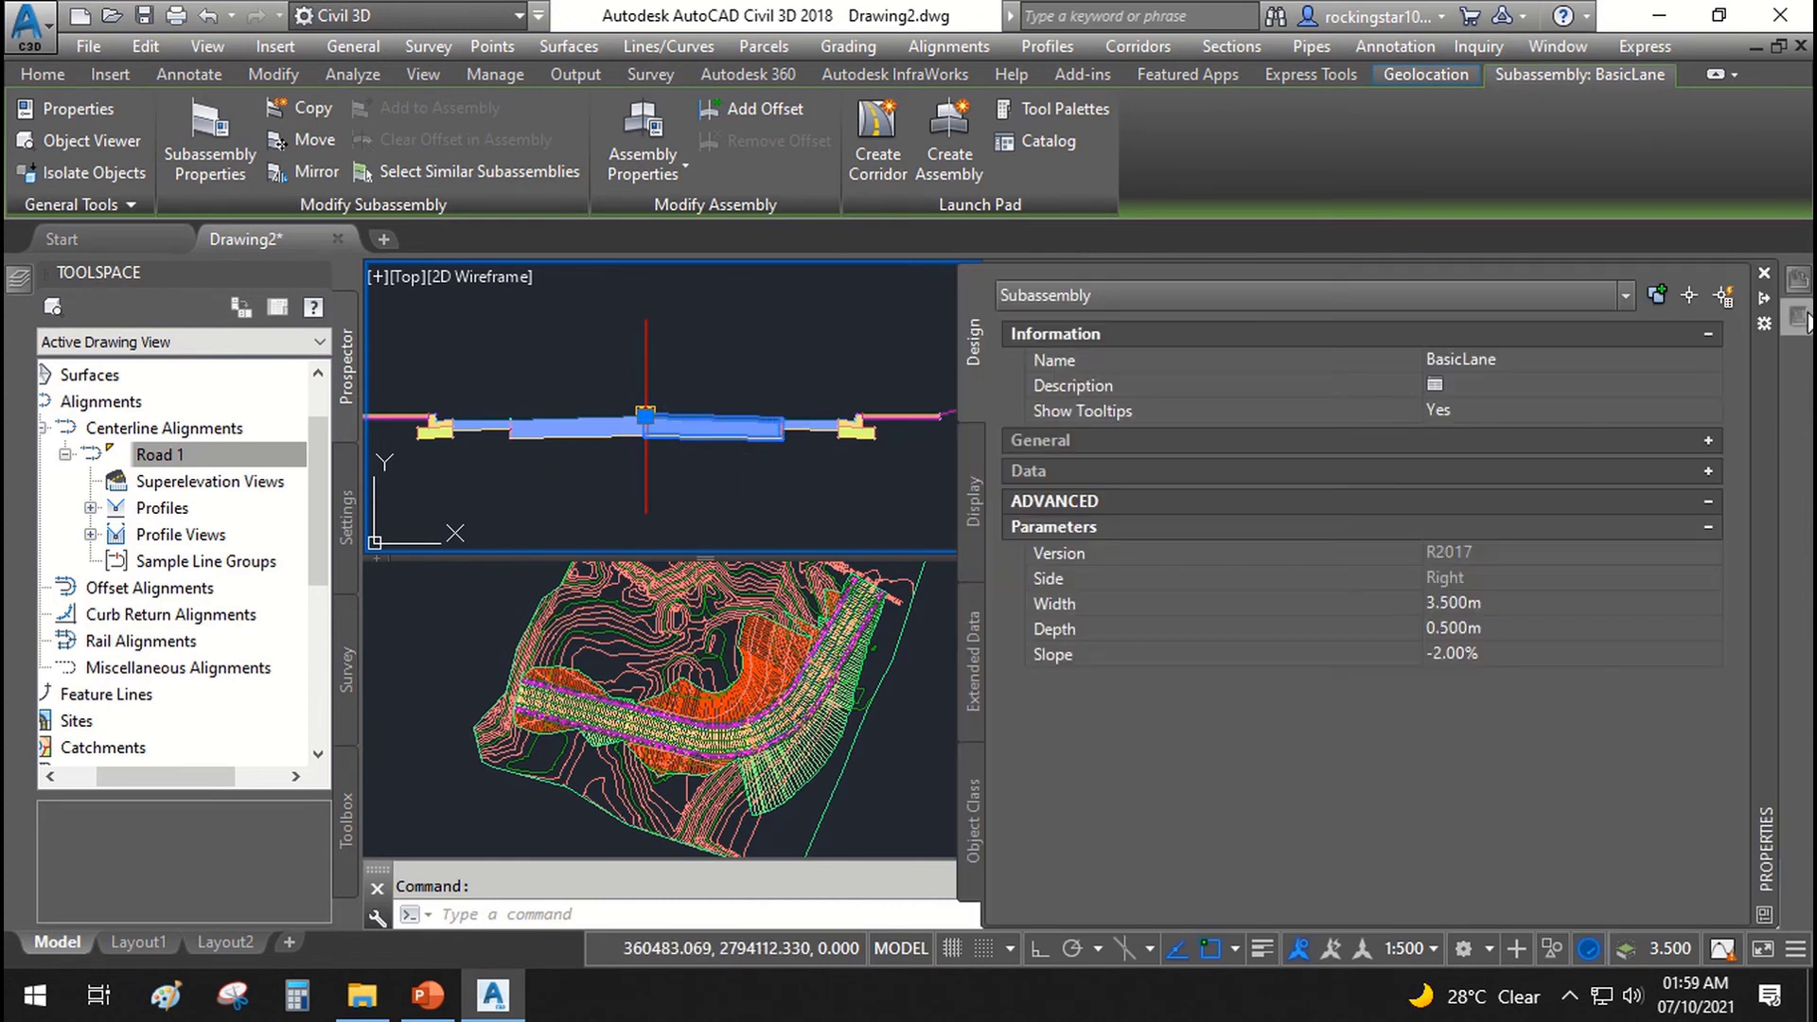
click(1105, 617)
click(1367, 604)
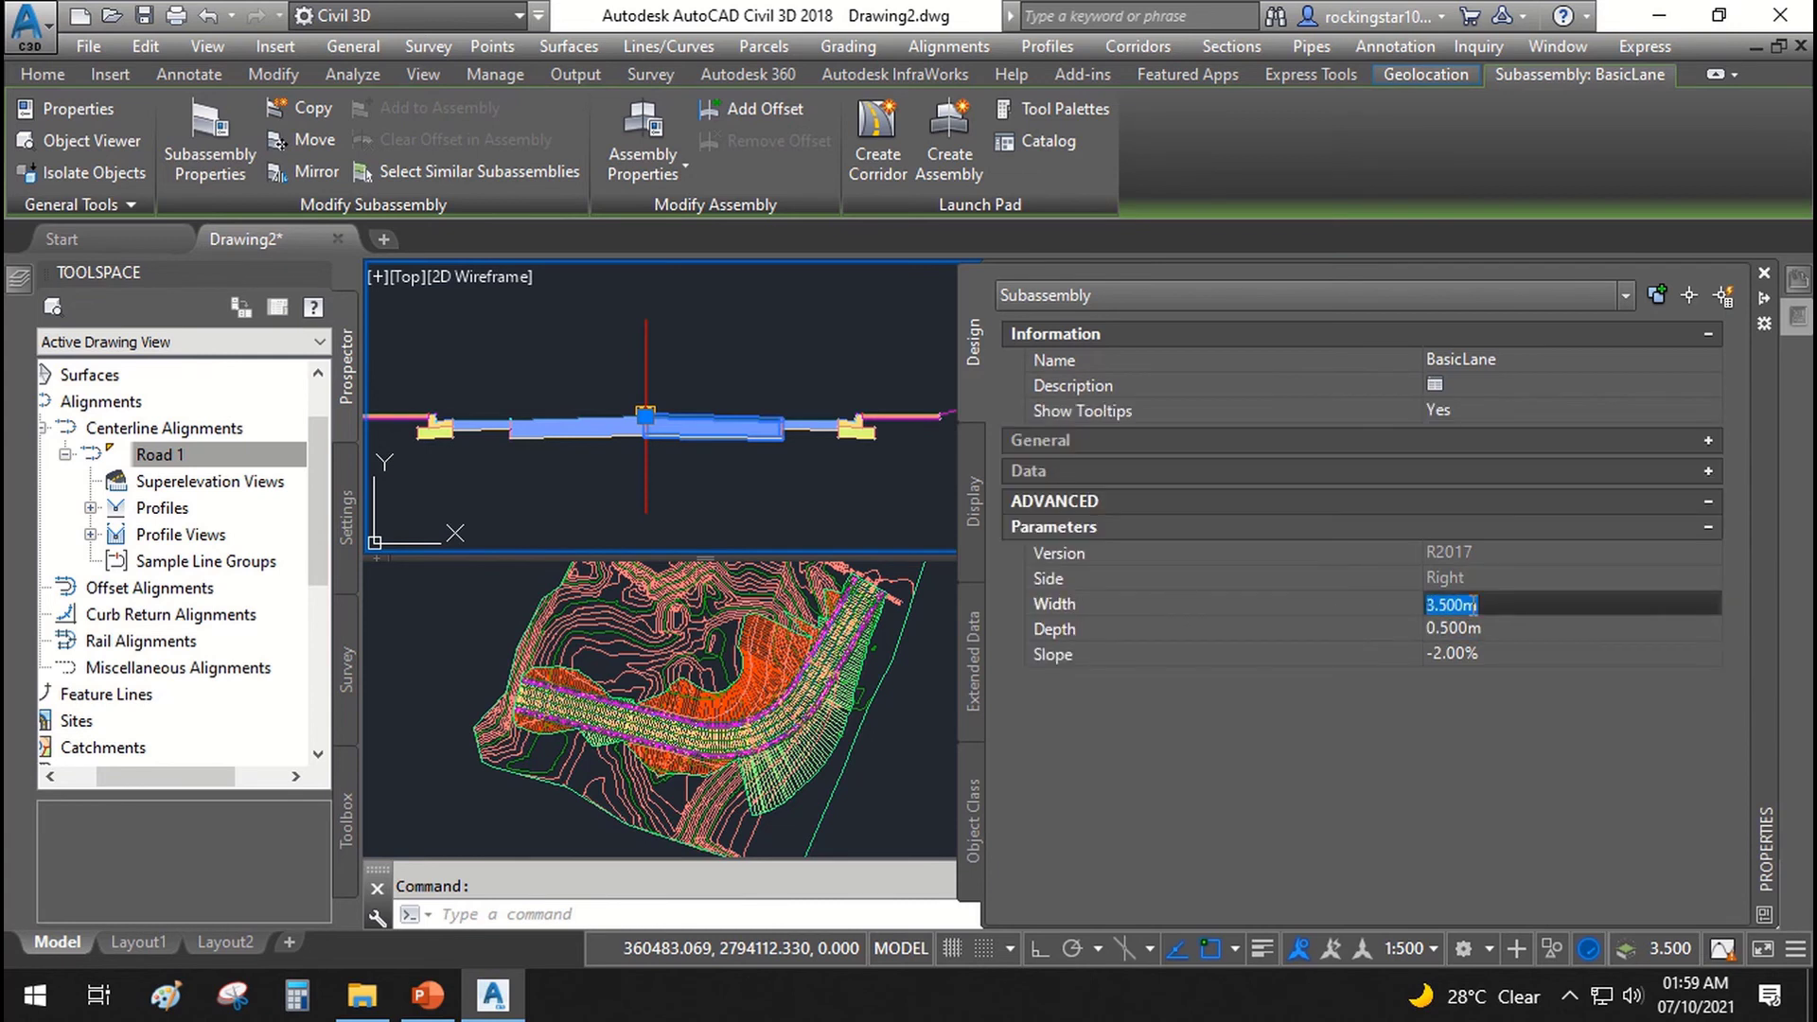
text(5)
click(1245, 621)
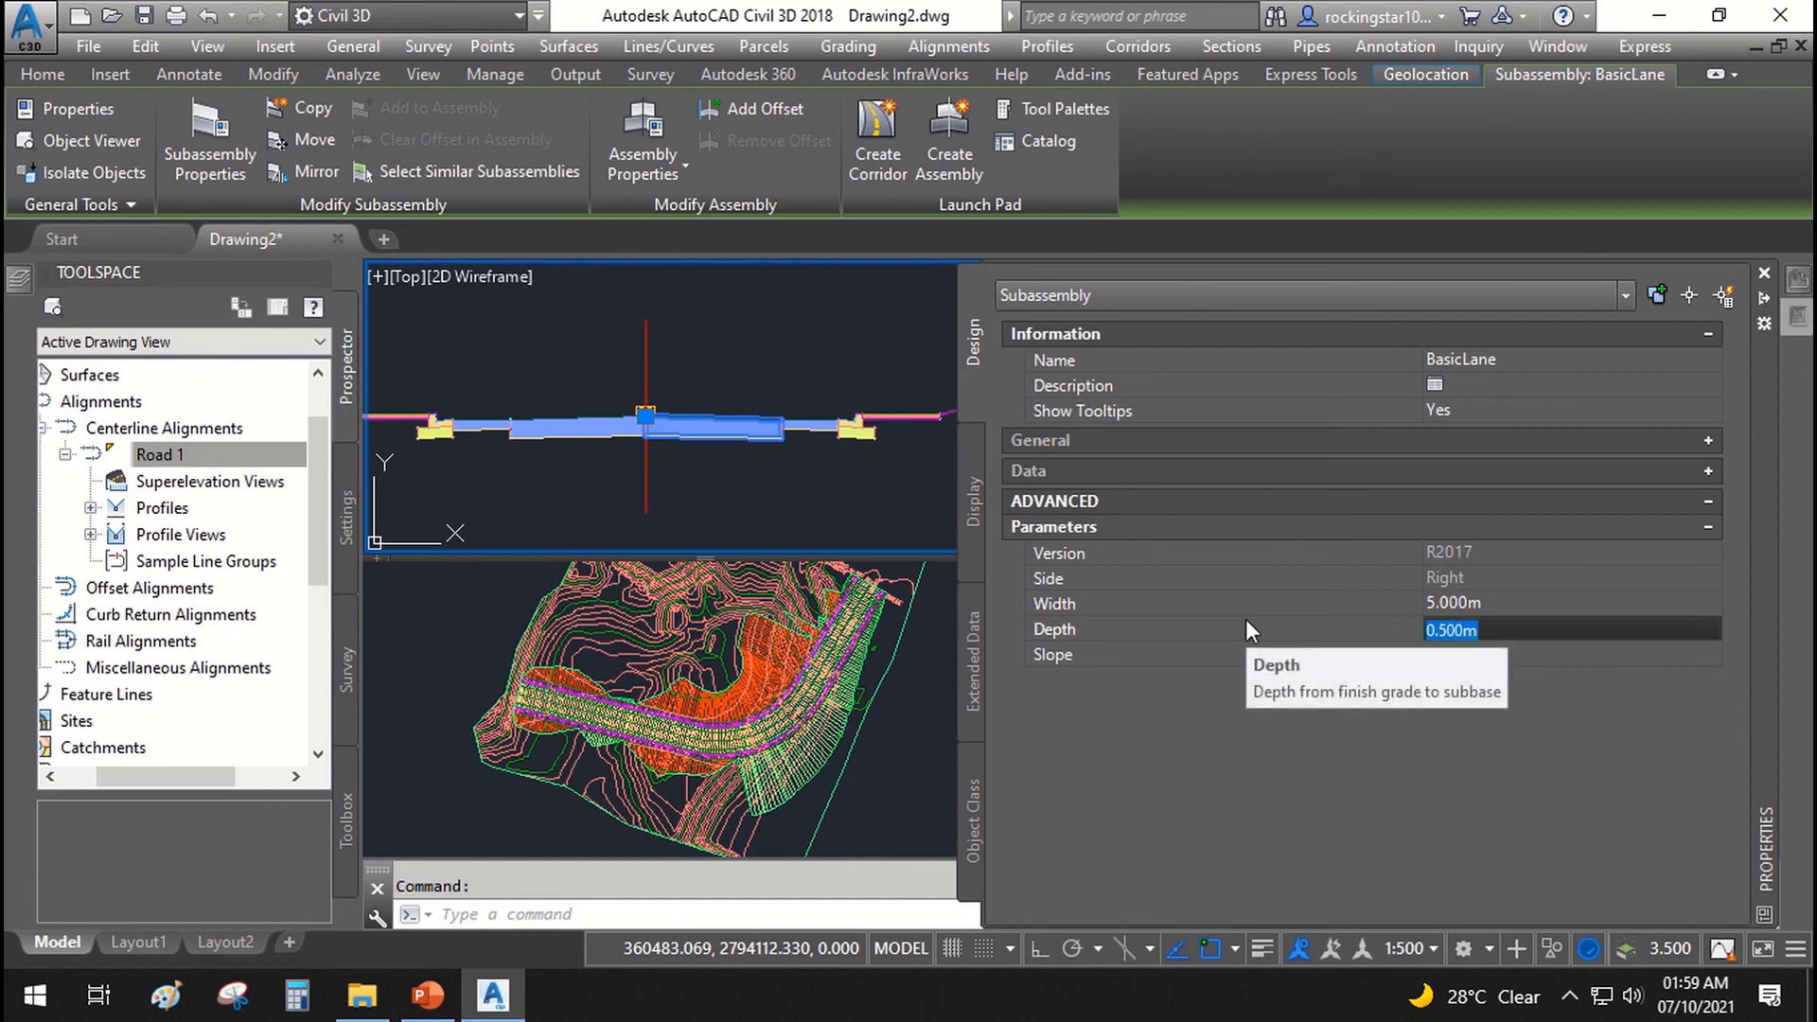
Step: Rebuild the Road 1 corridor from the plan viewport so that it takes up the widened BasicLane
click(872, 734)
scroll(864, 742, up, 4)
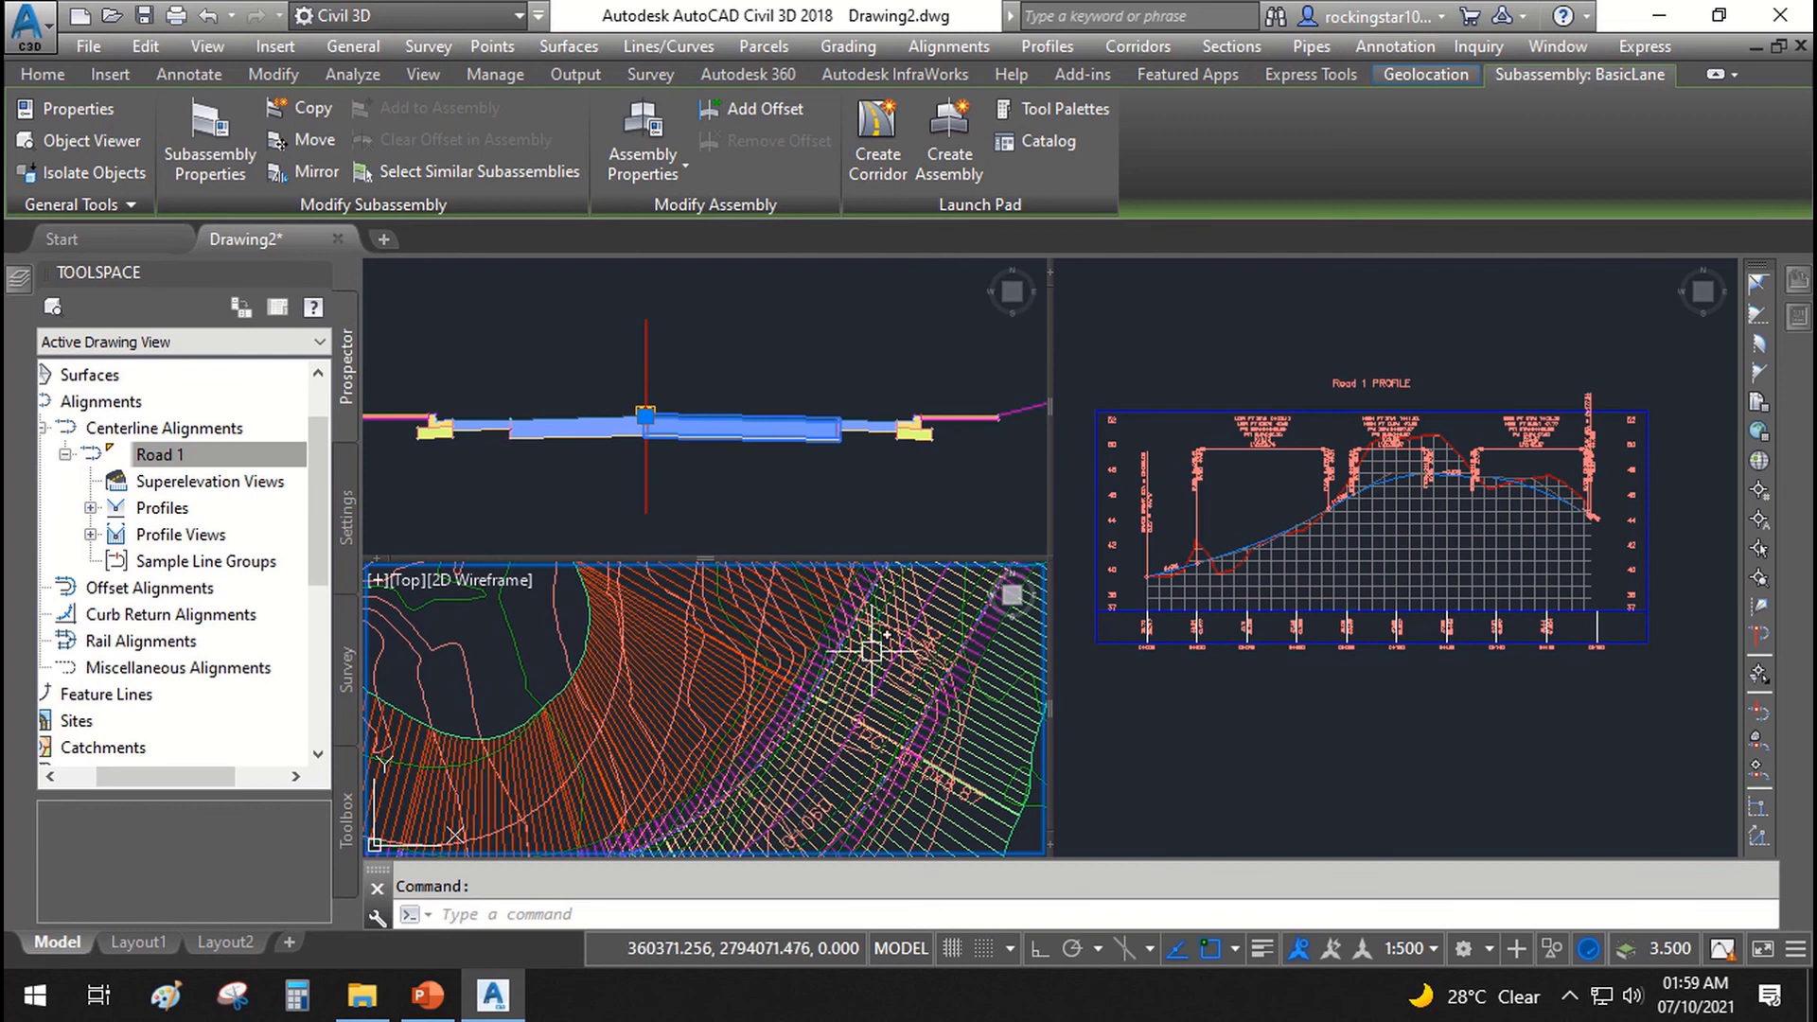
click(871, 650)
right_click(850, 690)
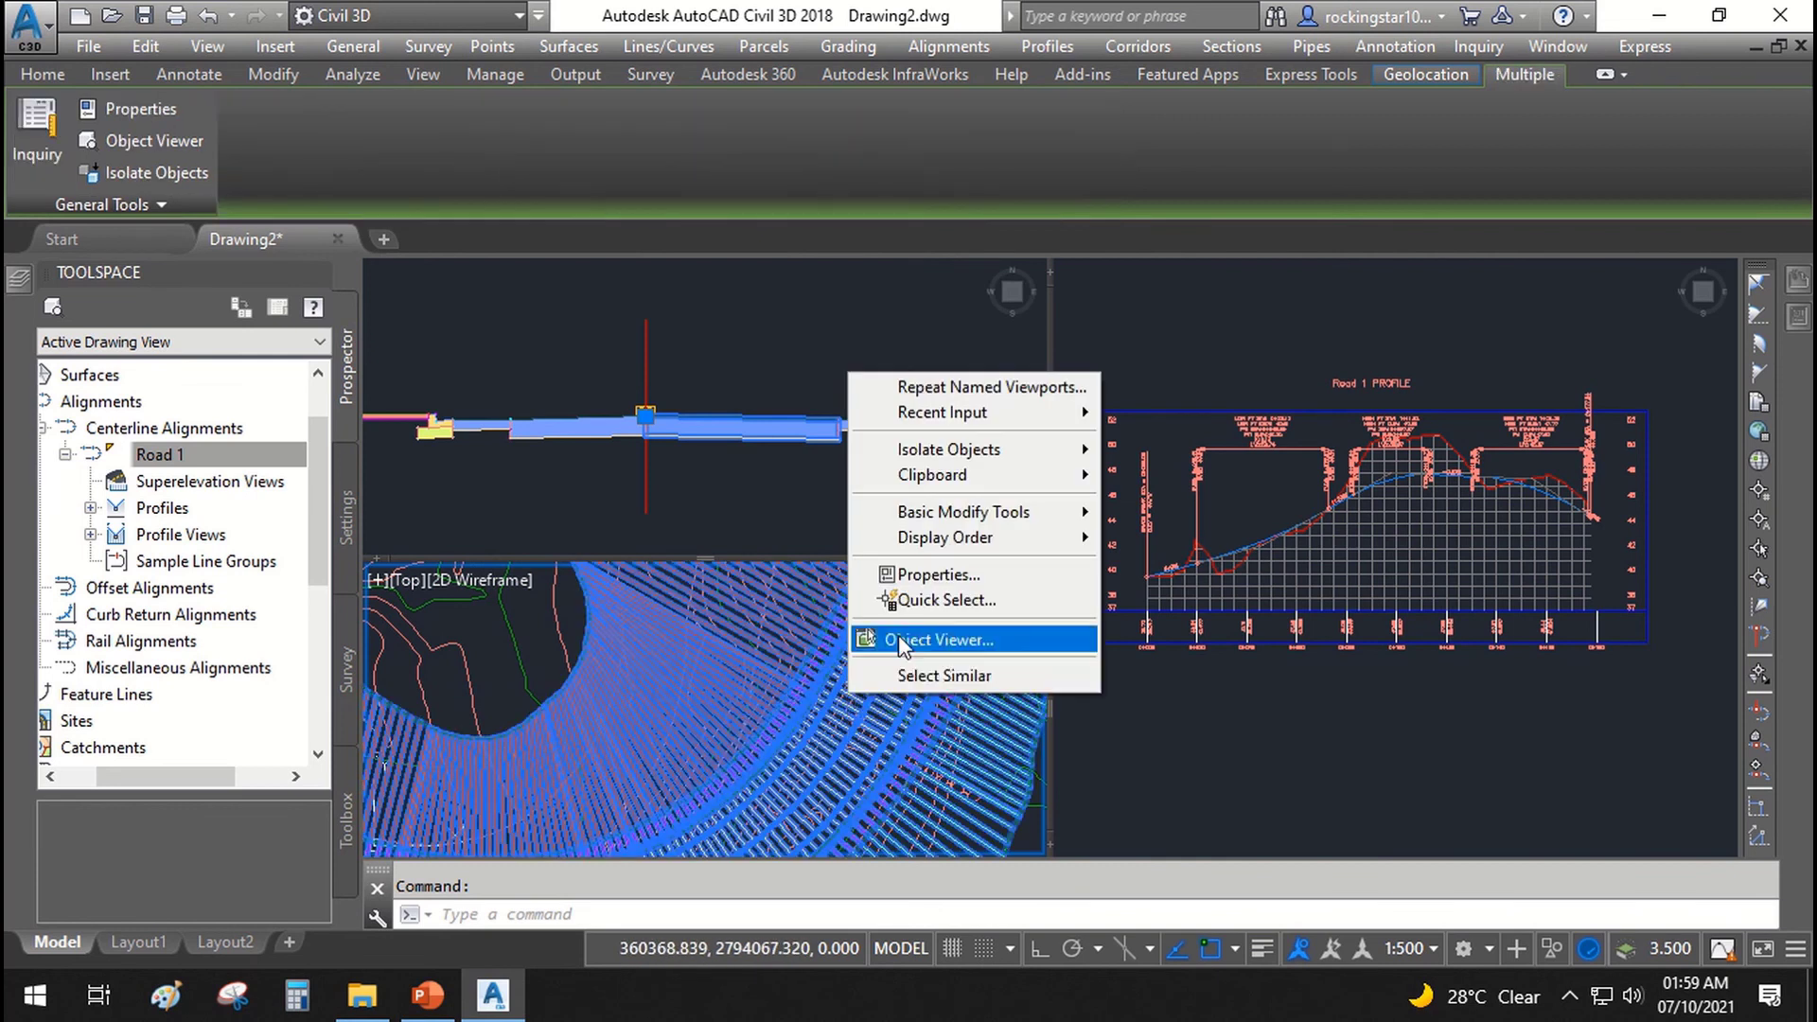
key(Escape)
key(Escape)
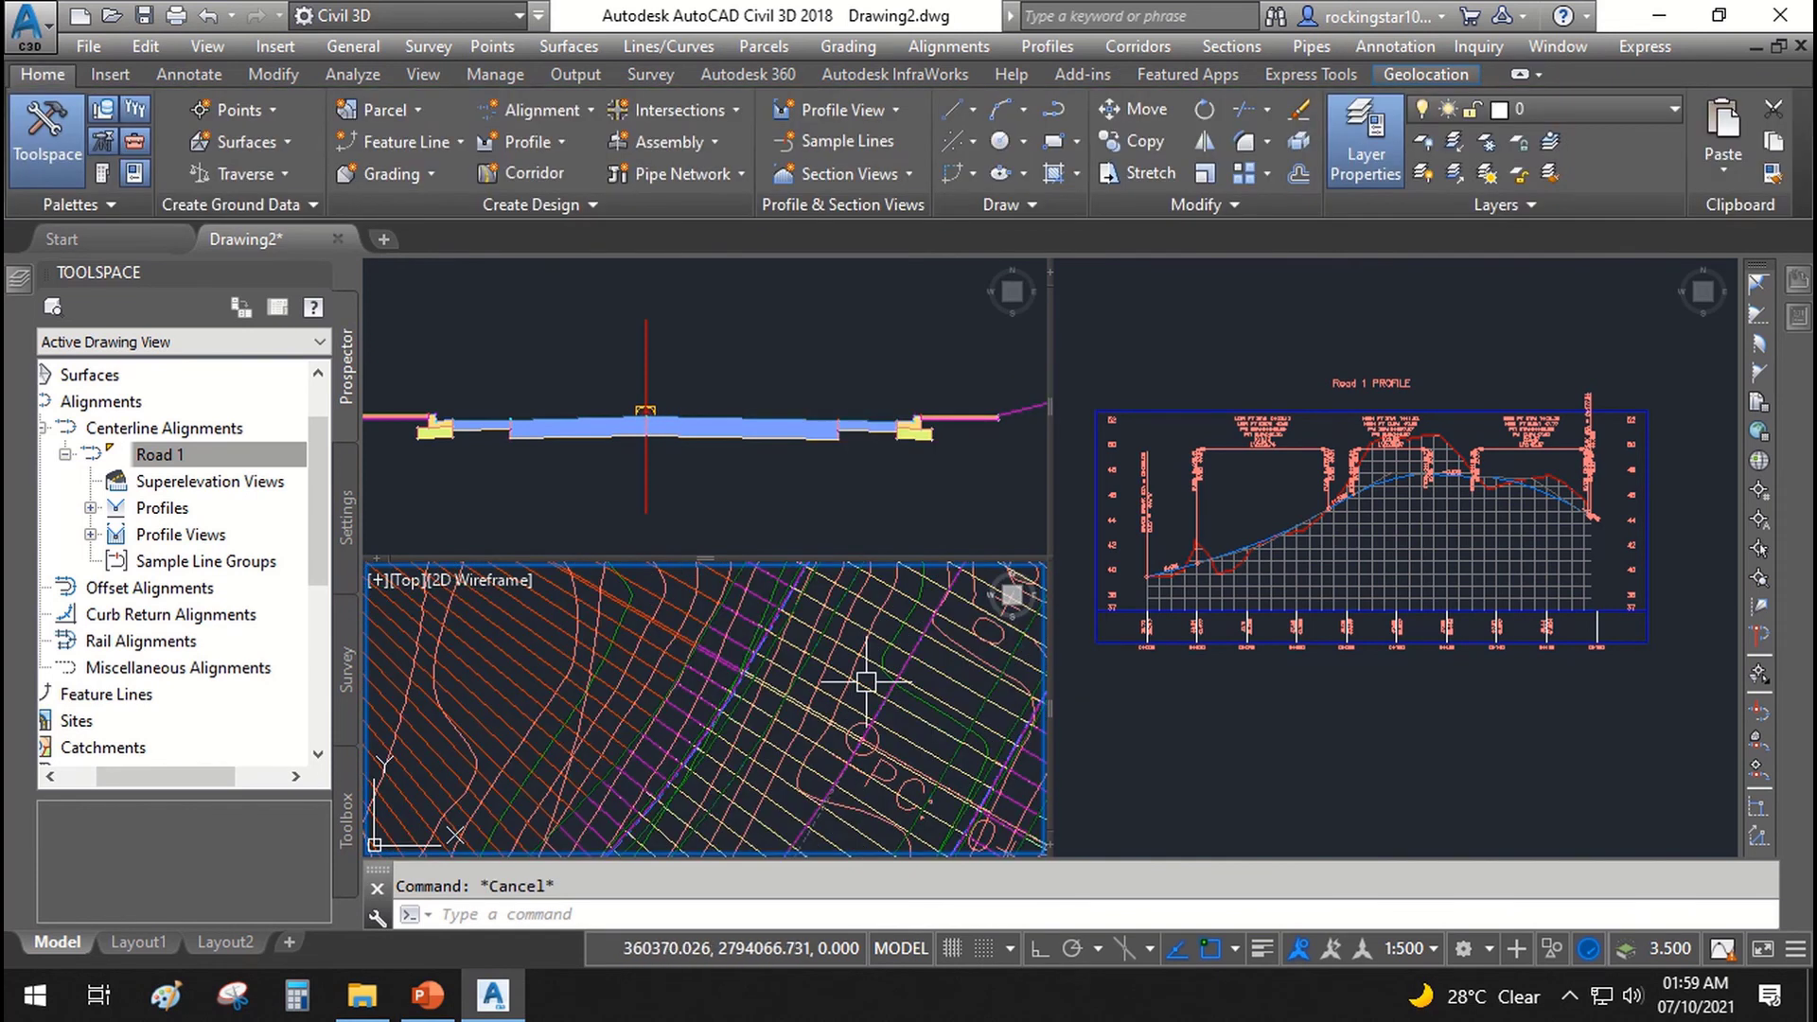
click(865, 681)
right_click(853, 702)
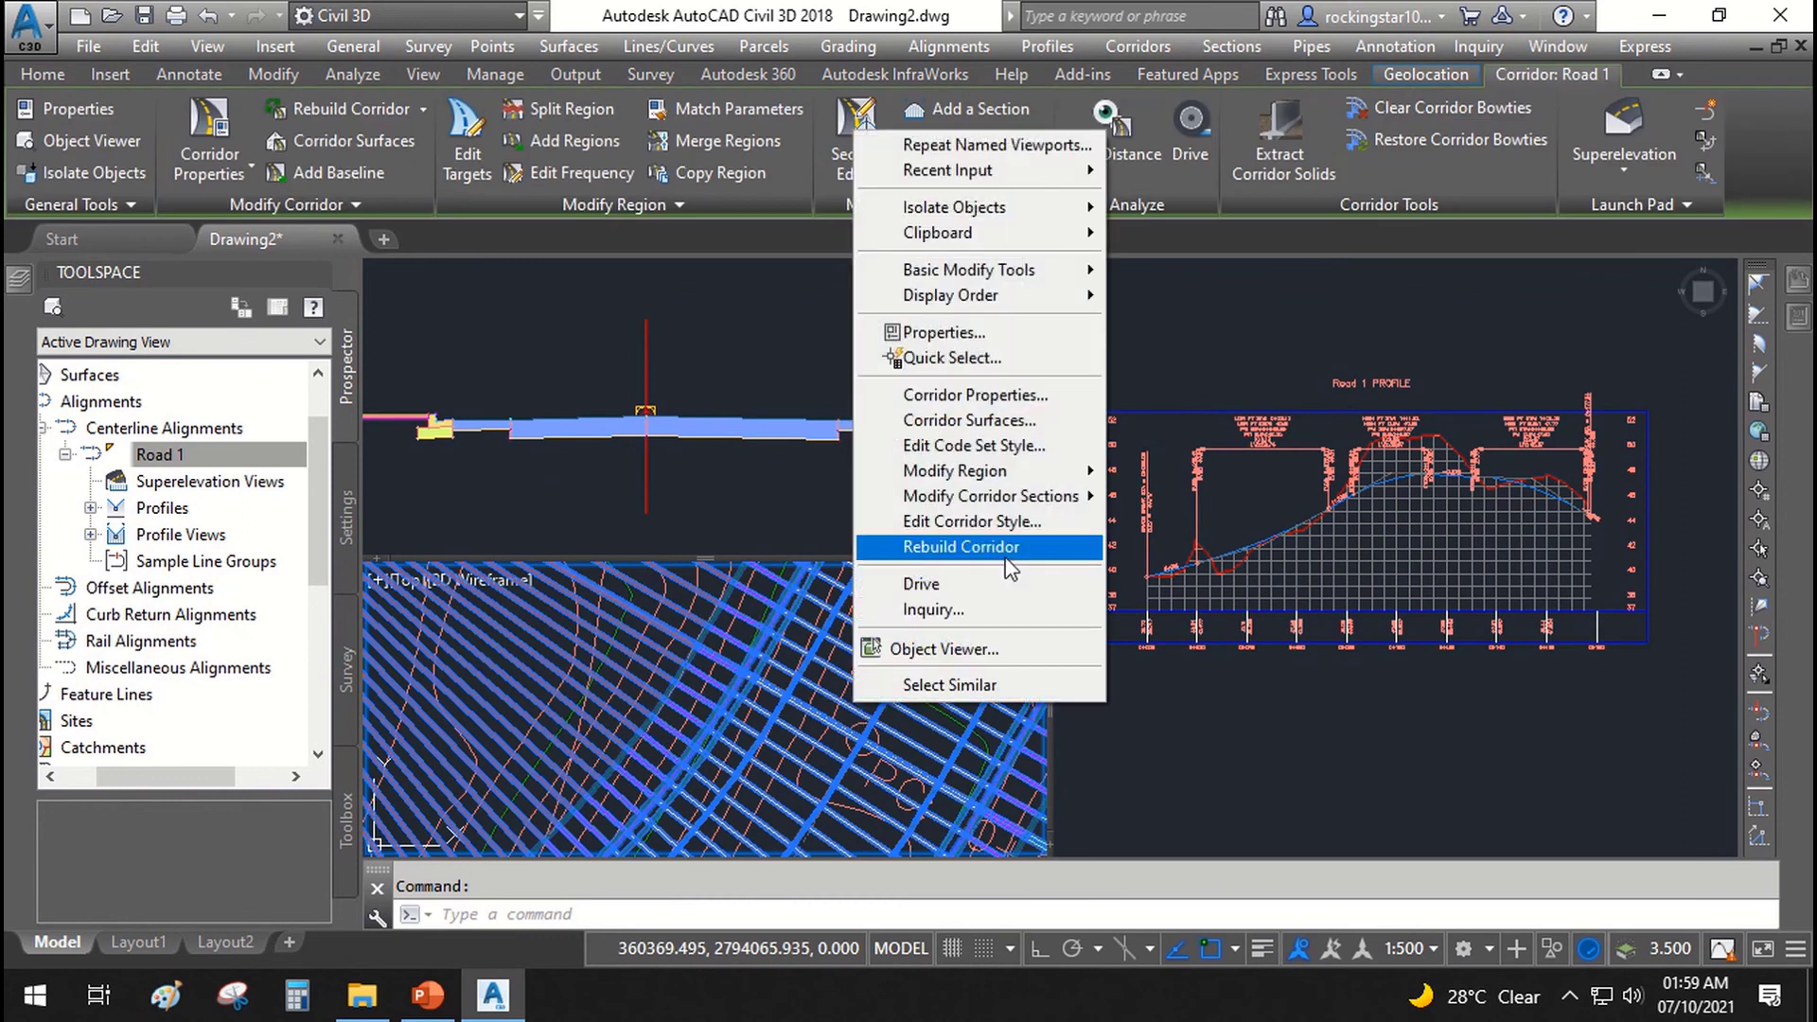
click(1005, 557)
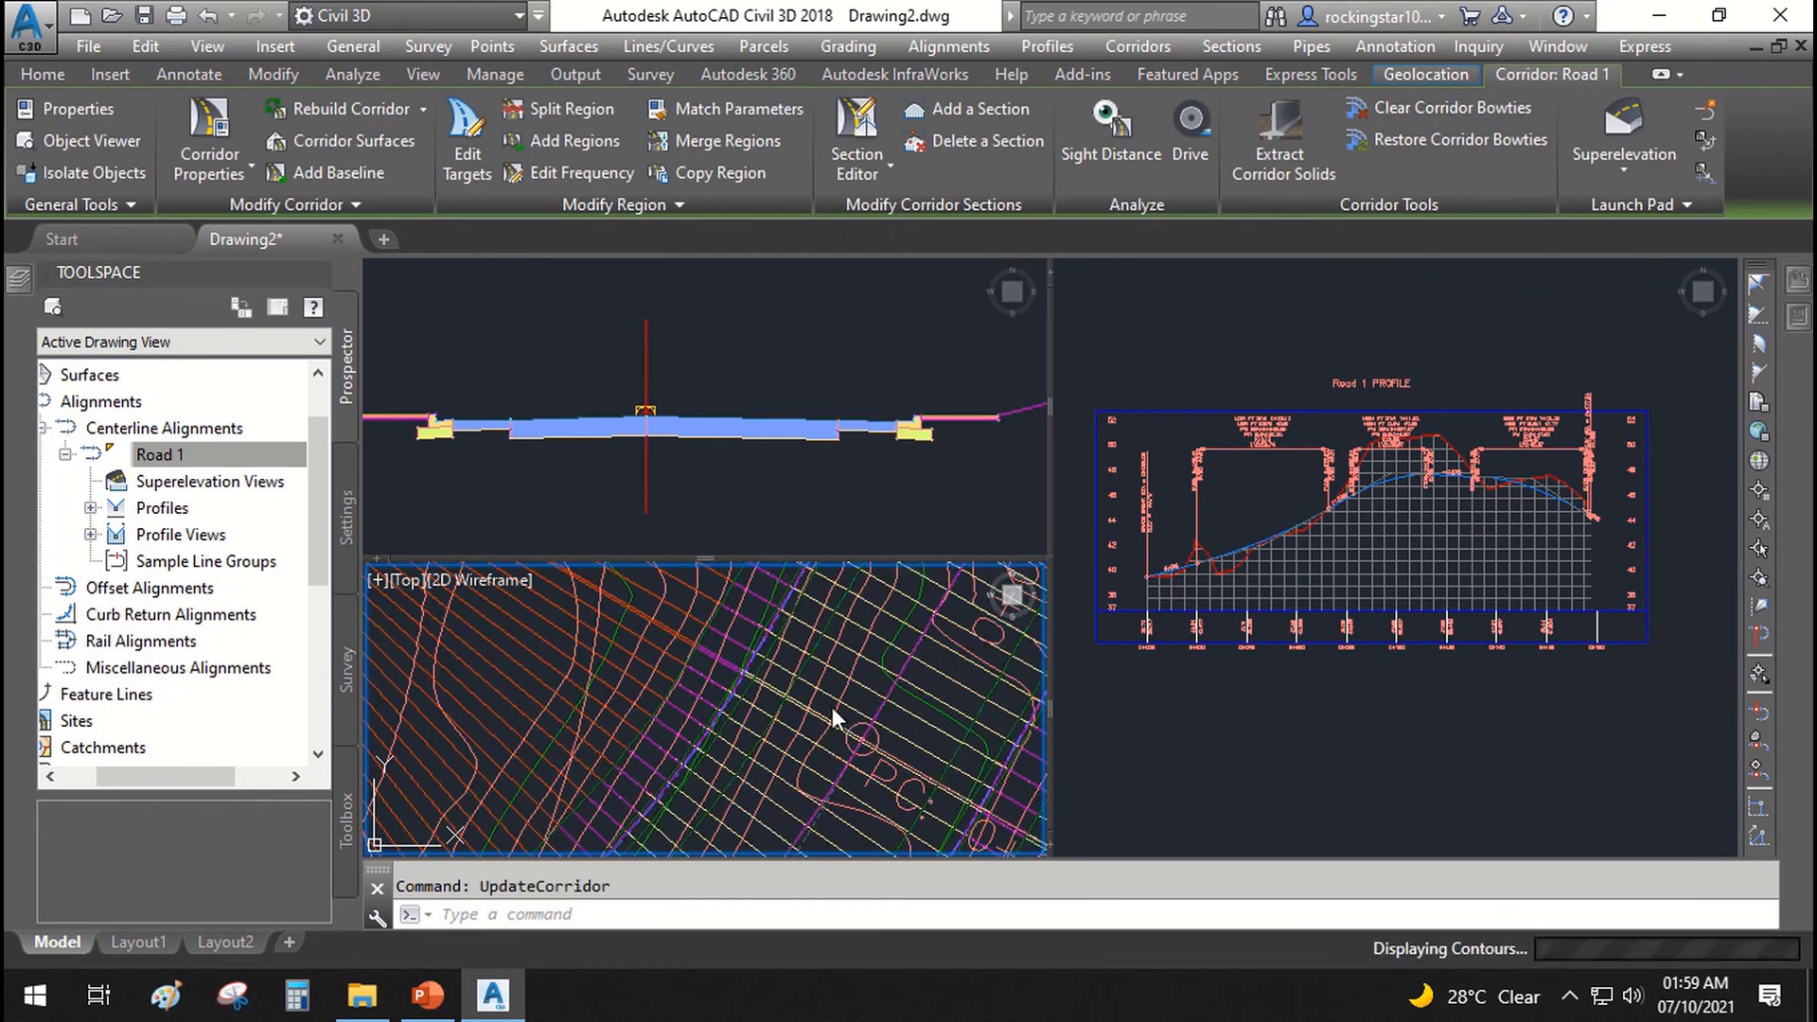
scroll(757, 698, down, 4)
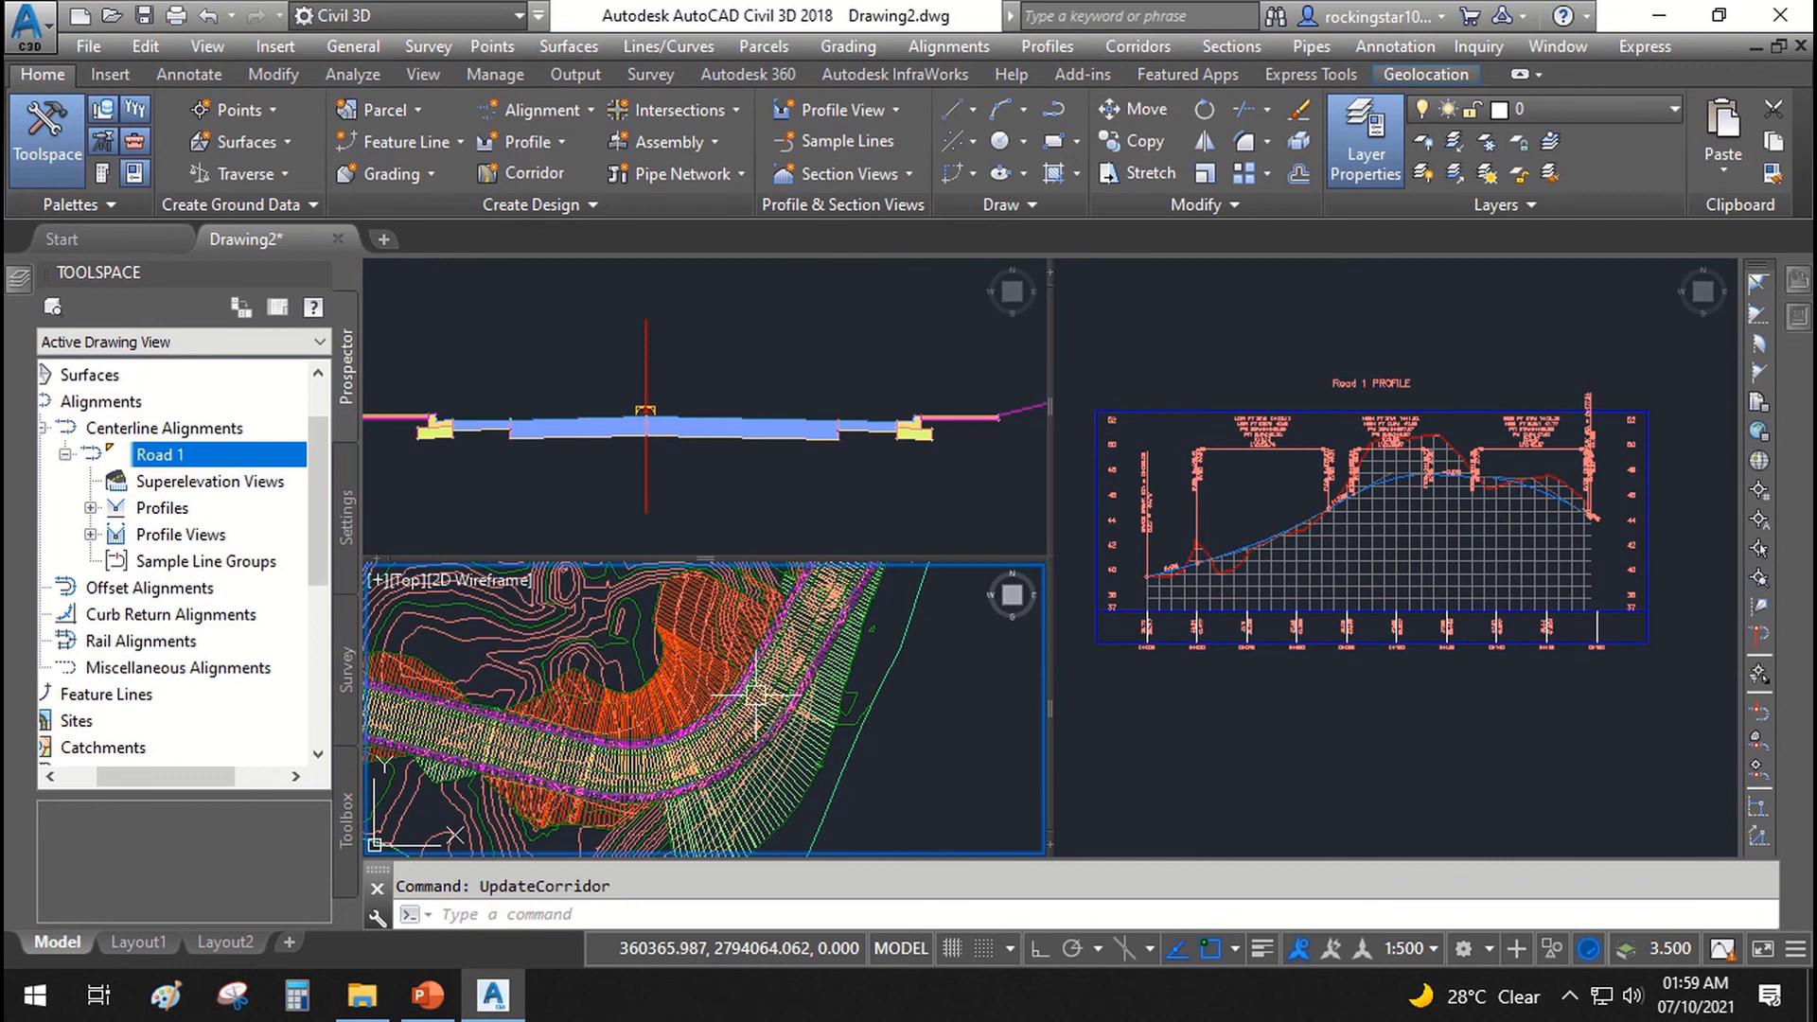
scroll(605, 756, up, 3)
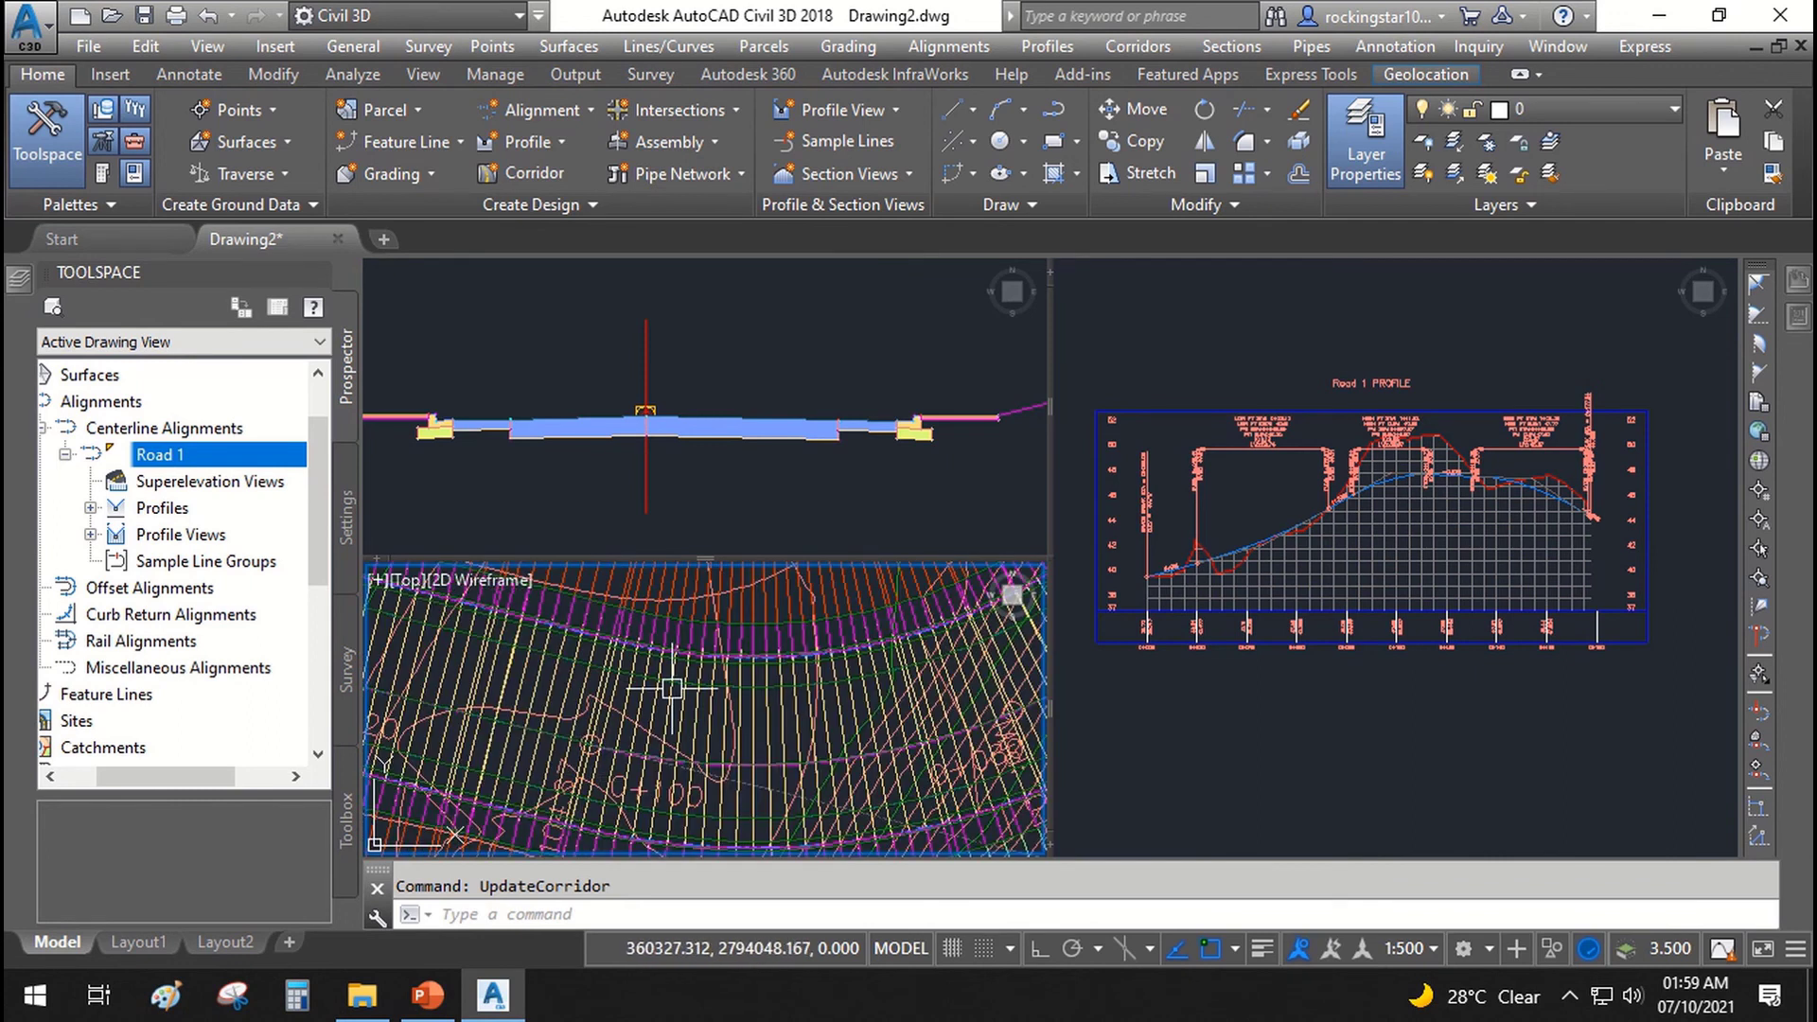
scroll(705, 690, down, 3)
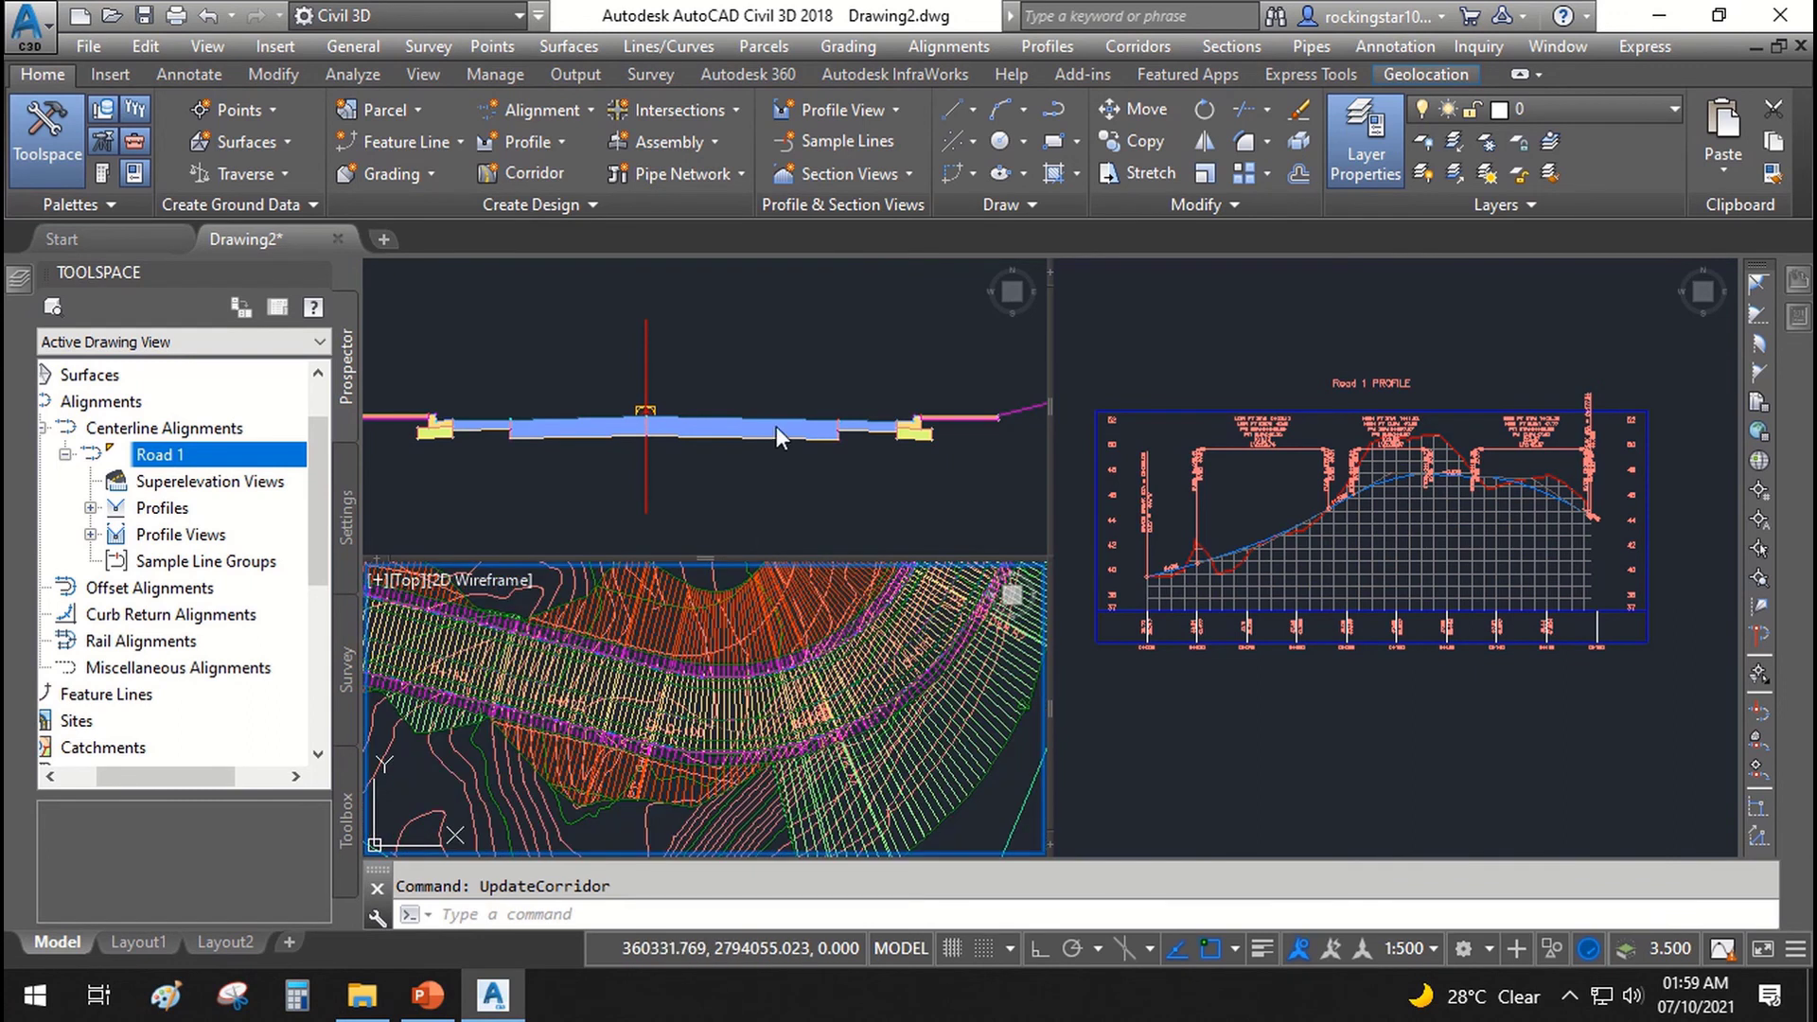
scroll(740, 649, down, 4)
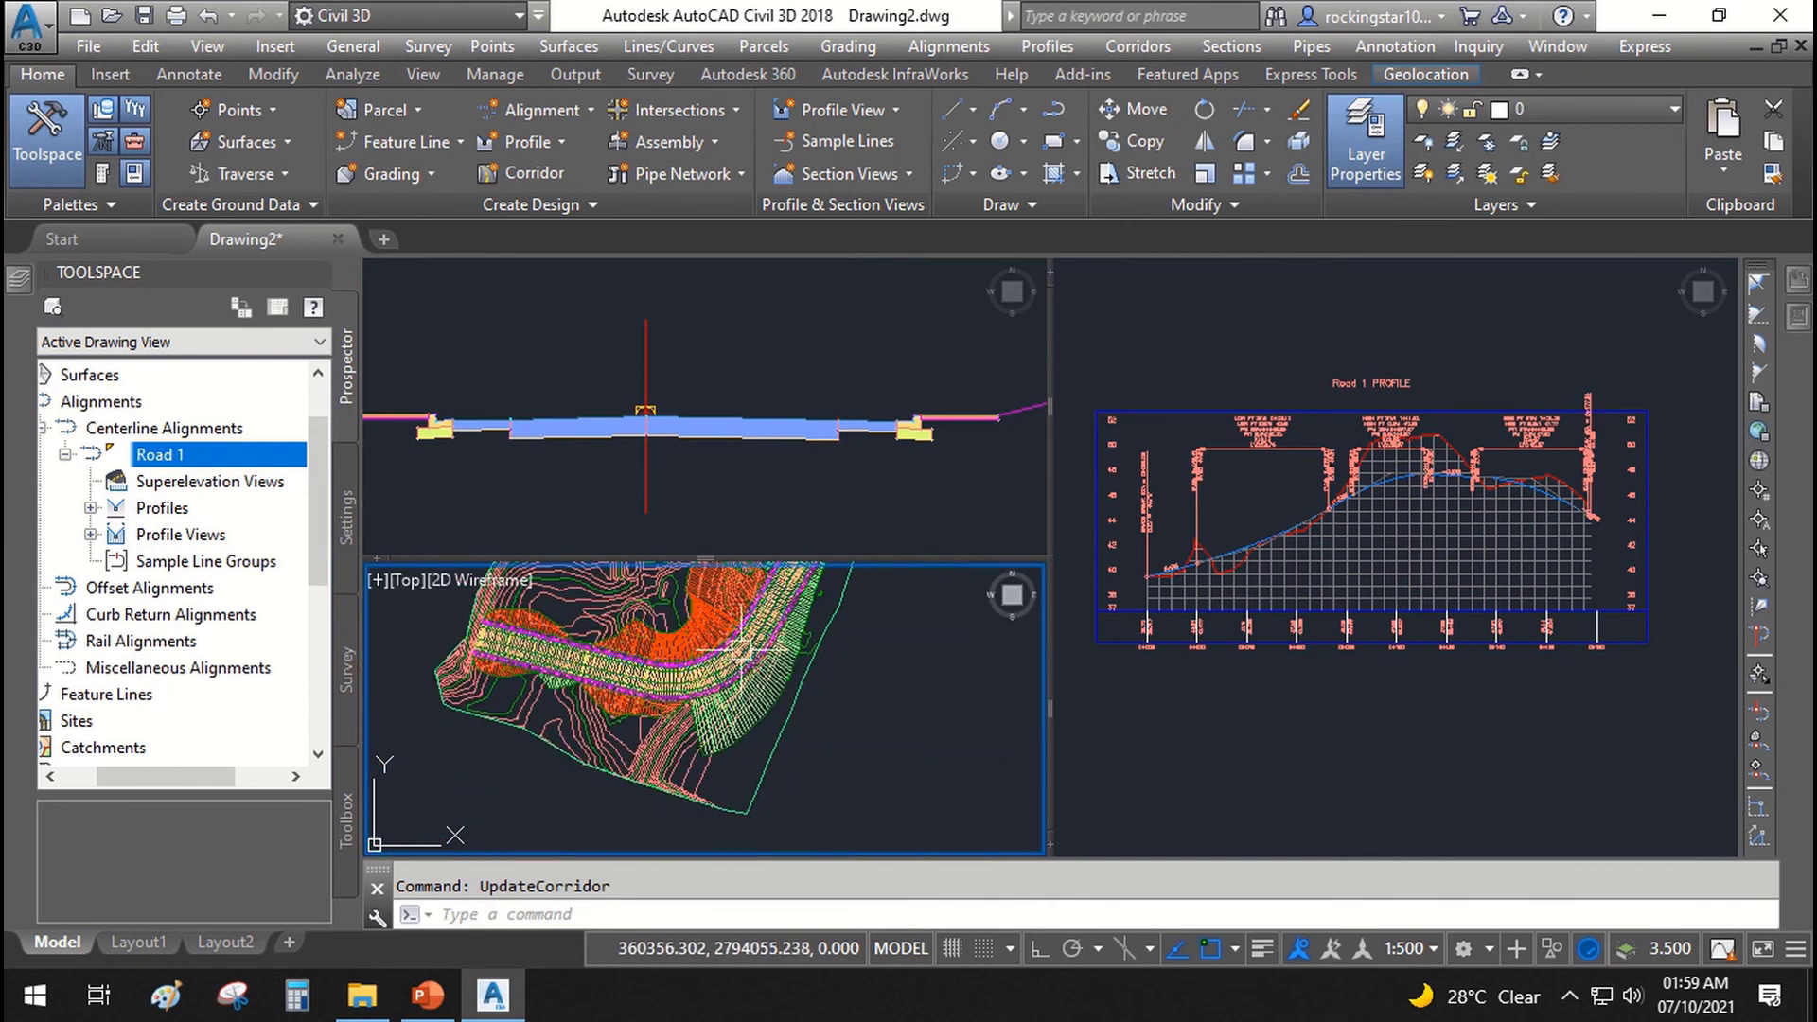
scroll(741, 649, up, 2)
Step: Stretch the Rd 1 FRL profile's PVI at station 0+097.67 to about station 0+090 and elevation 49.41
click(1344, 702)
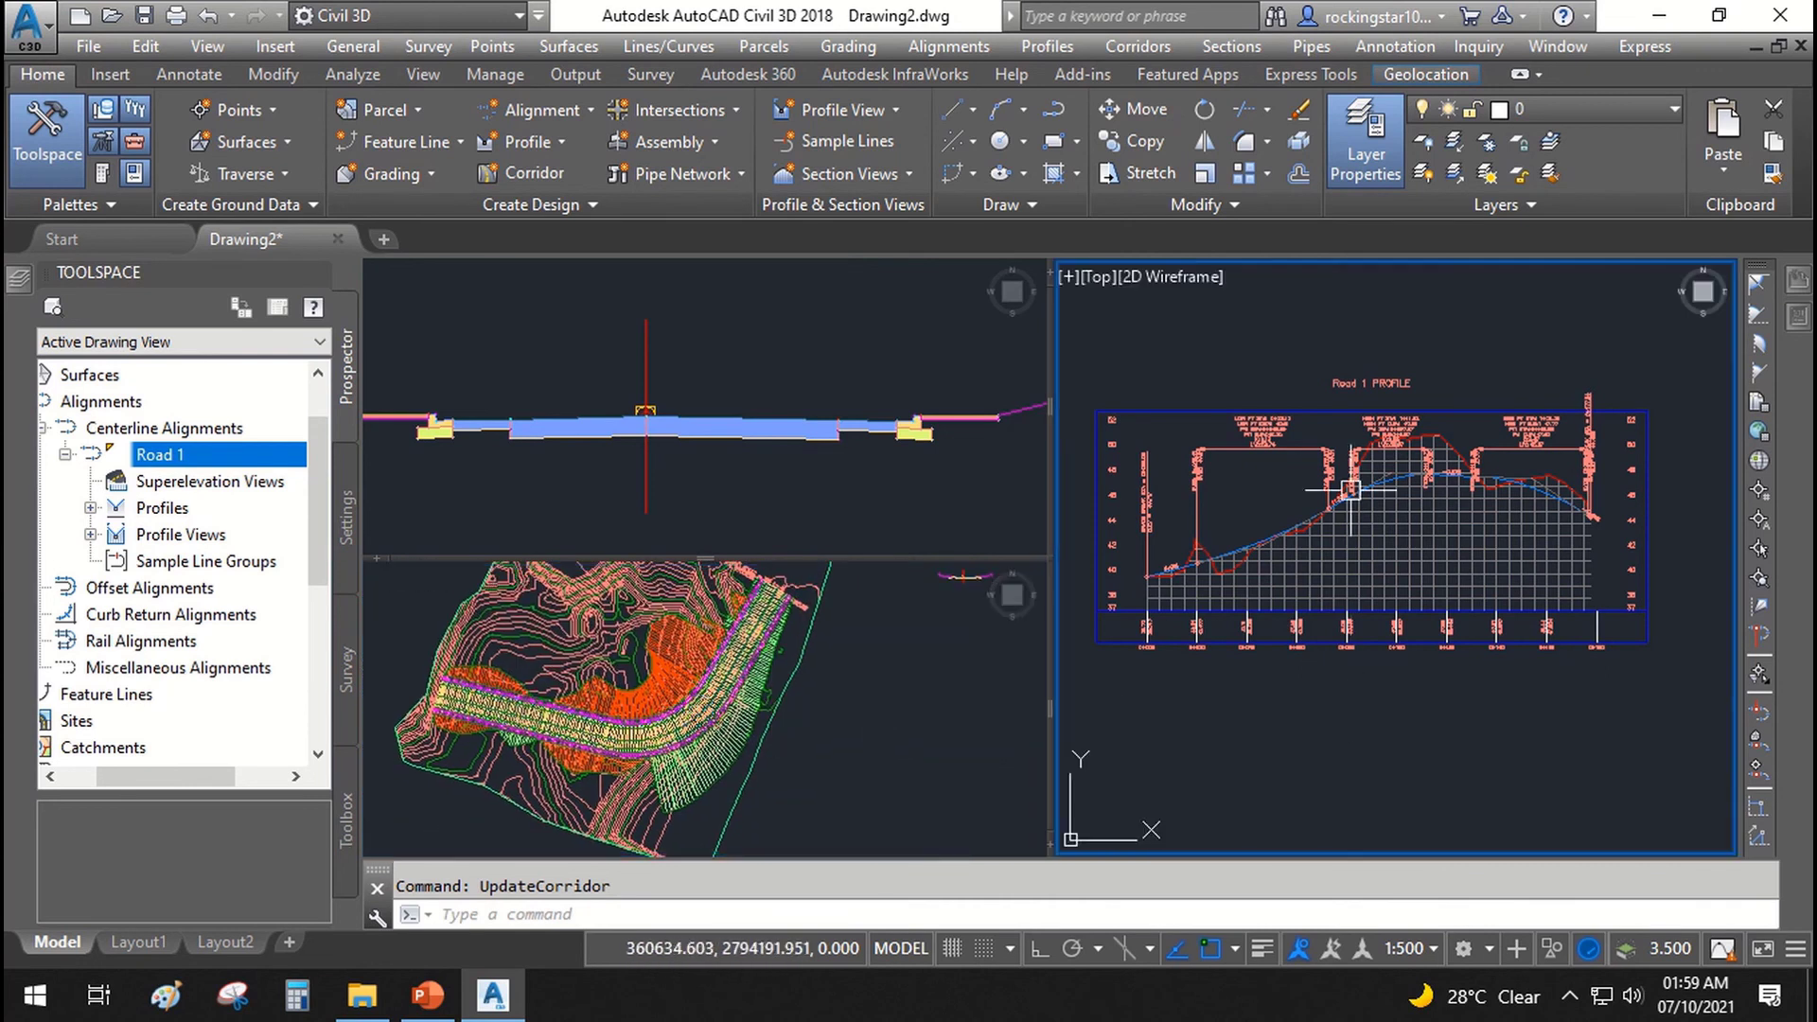
scroll(1354, 463, up, 3)
click(1391, 487)
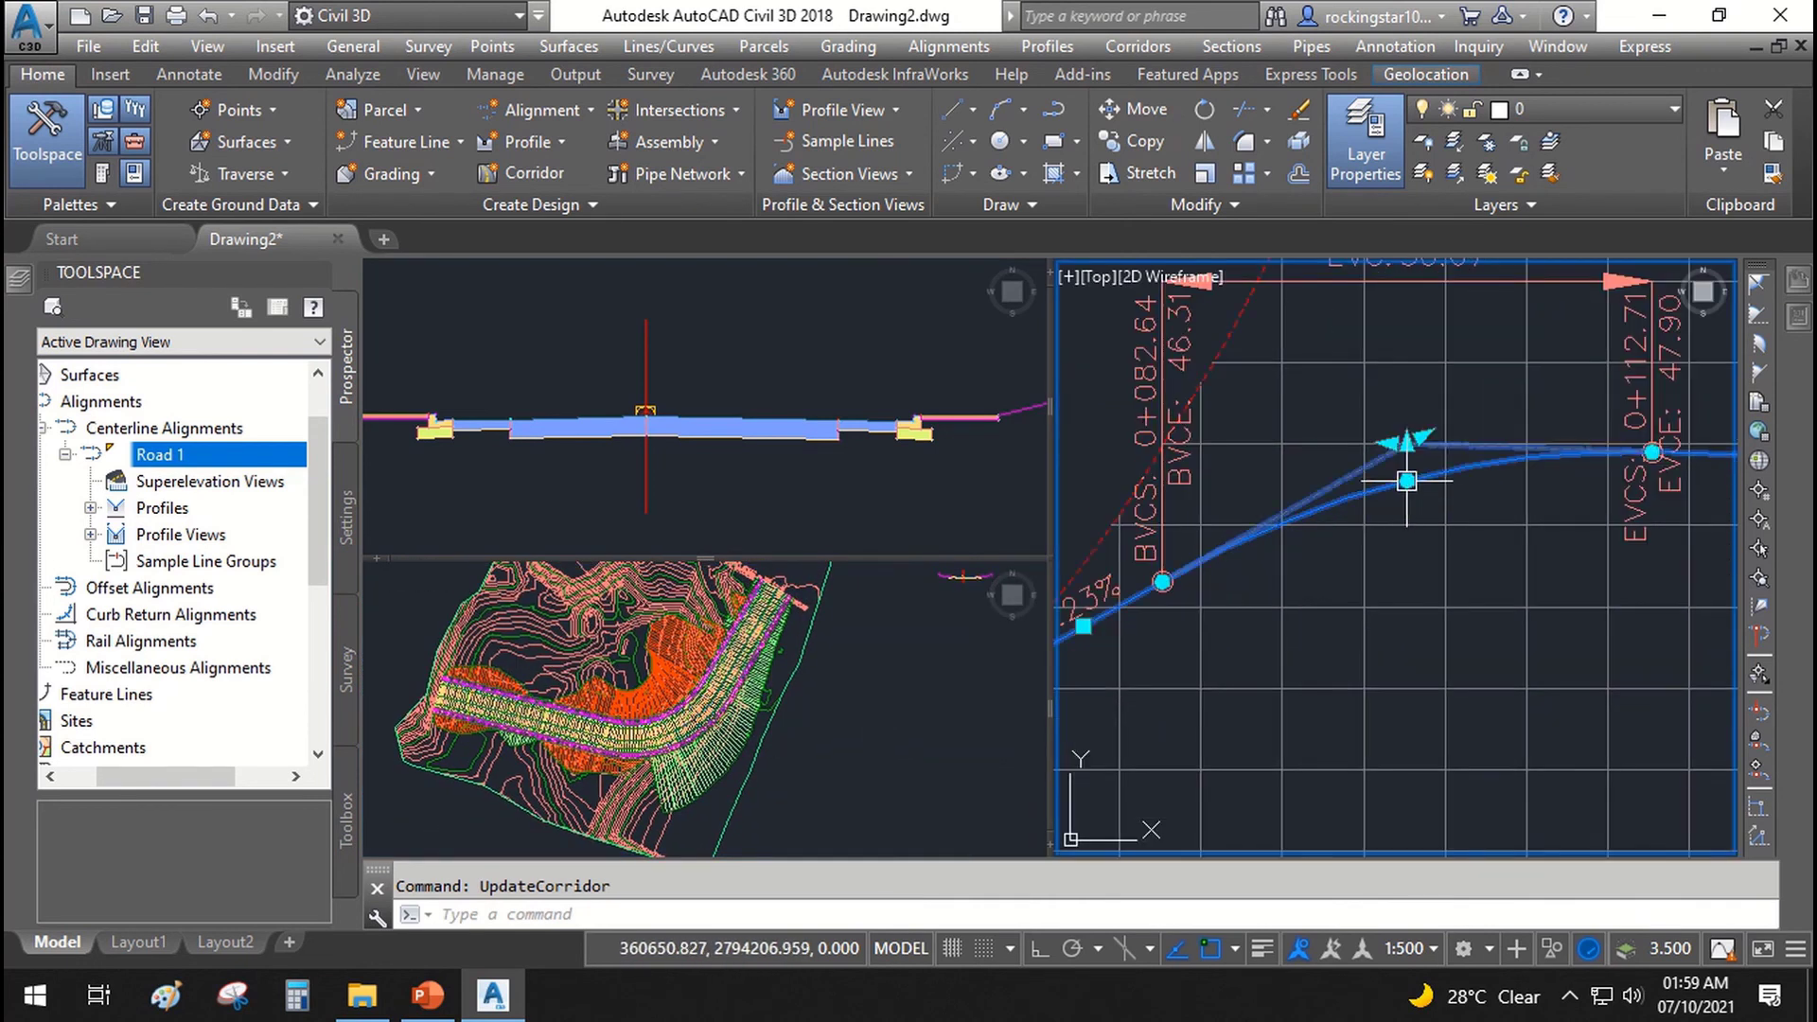
scroll(1381, 492, up, 3)
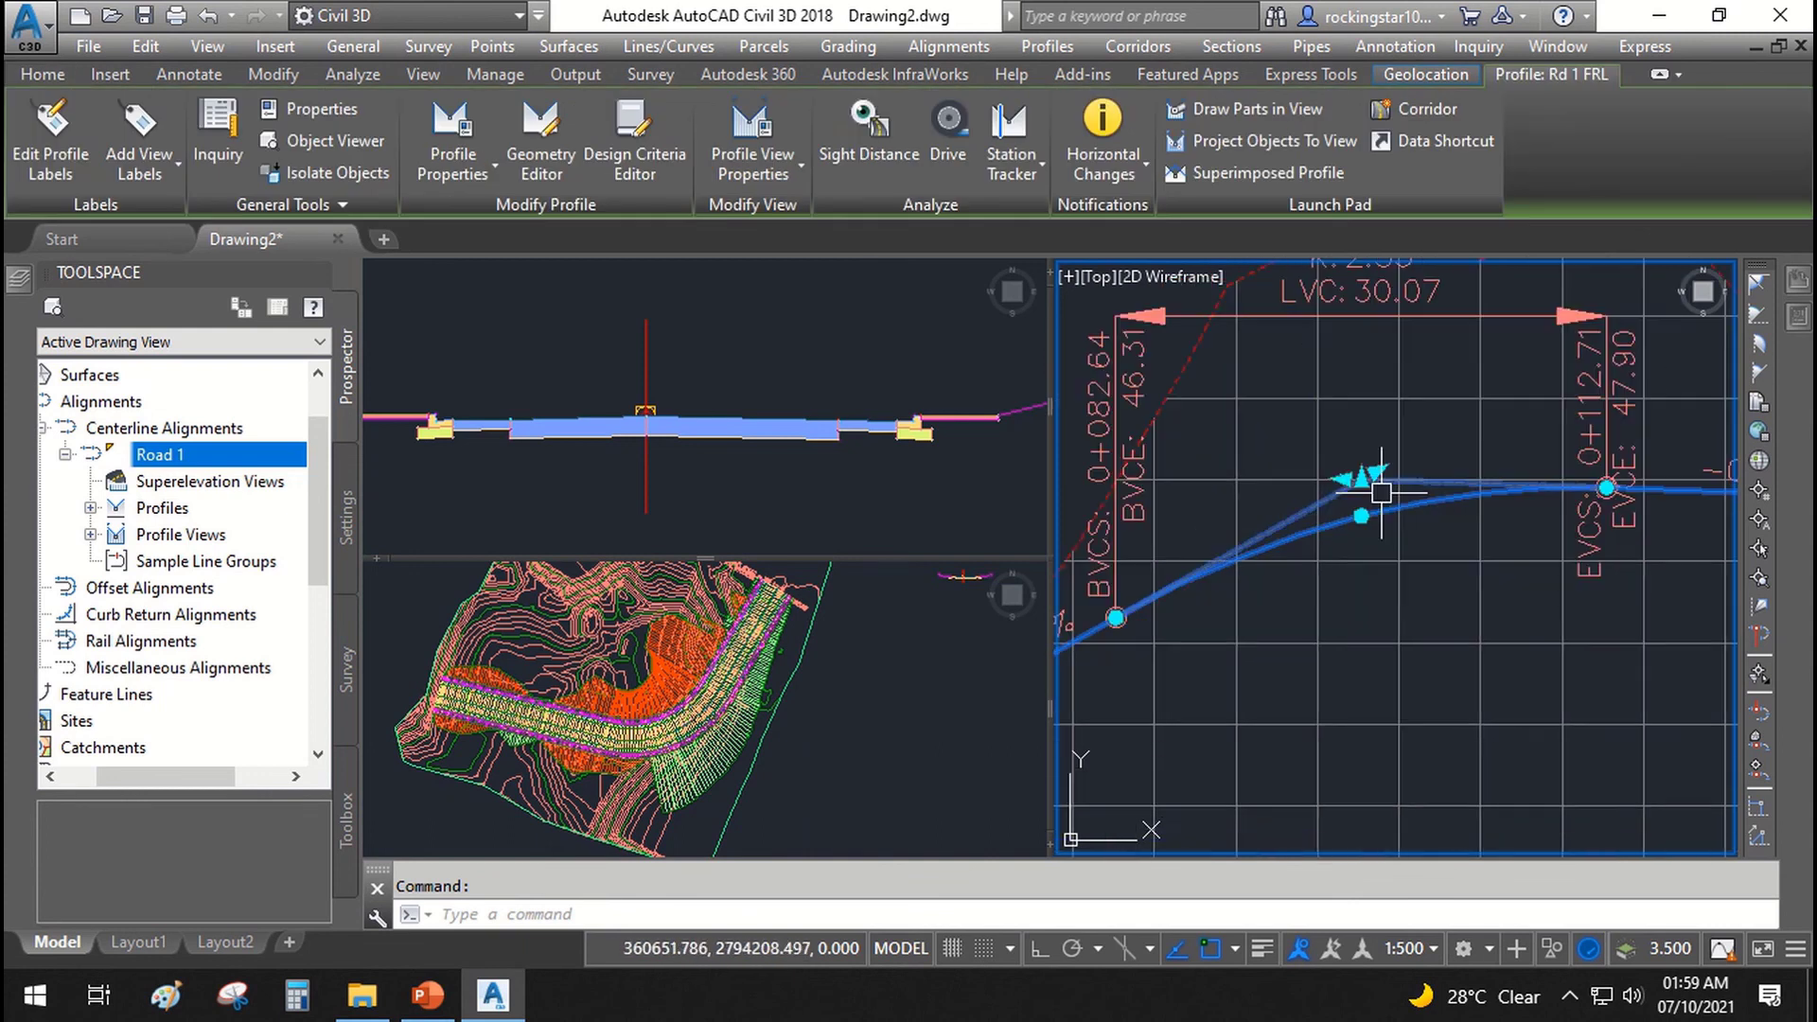
click(1374, 480)
scroll(1362, 473, down, 2)
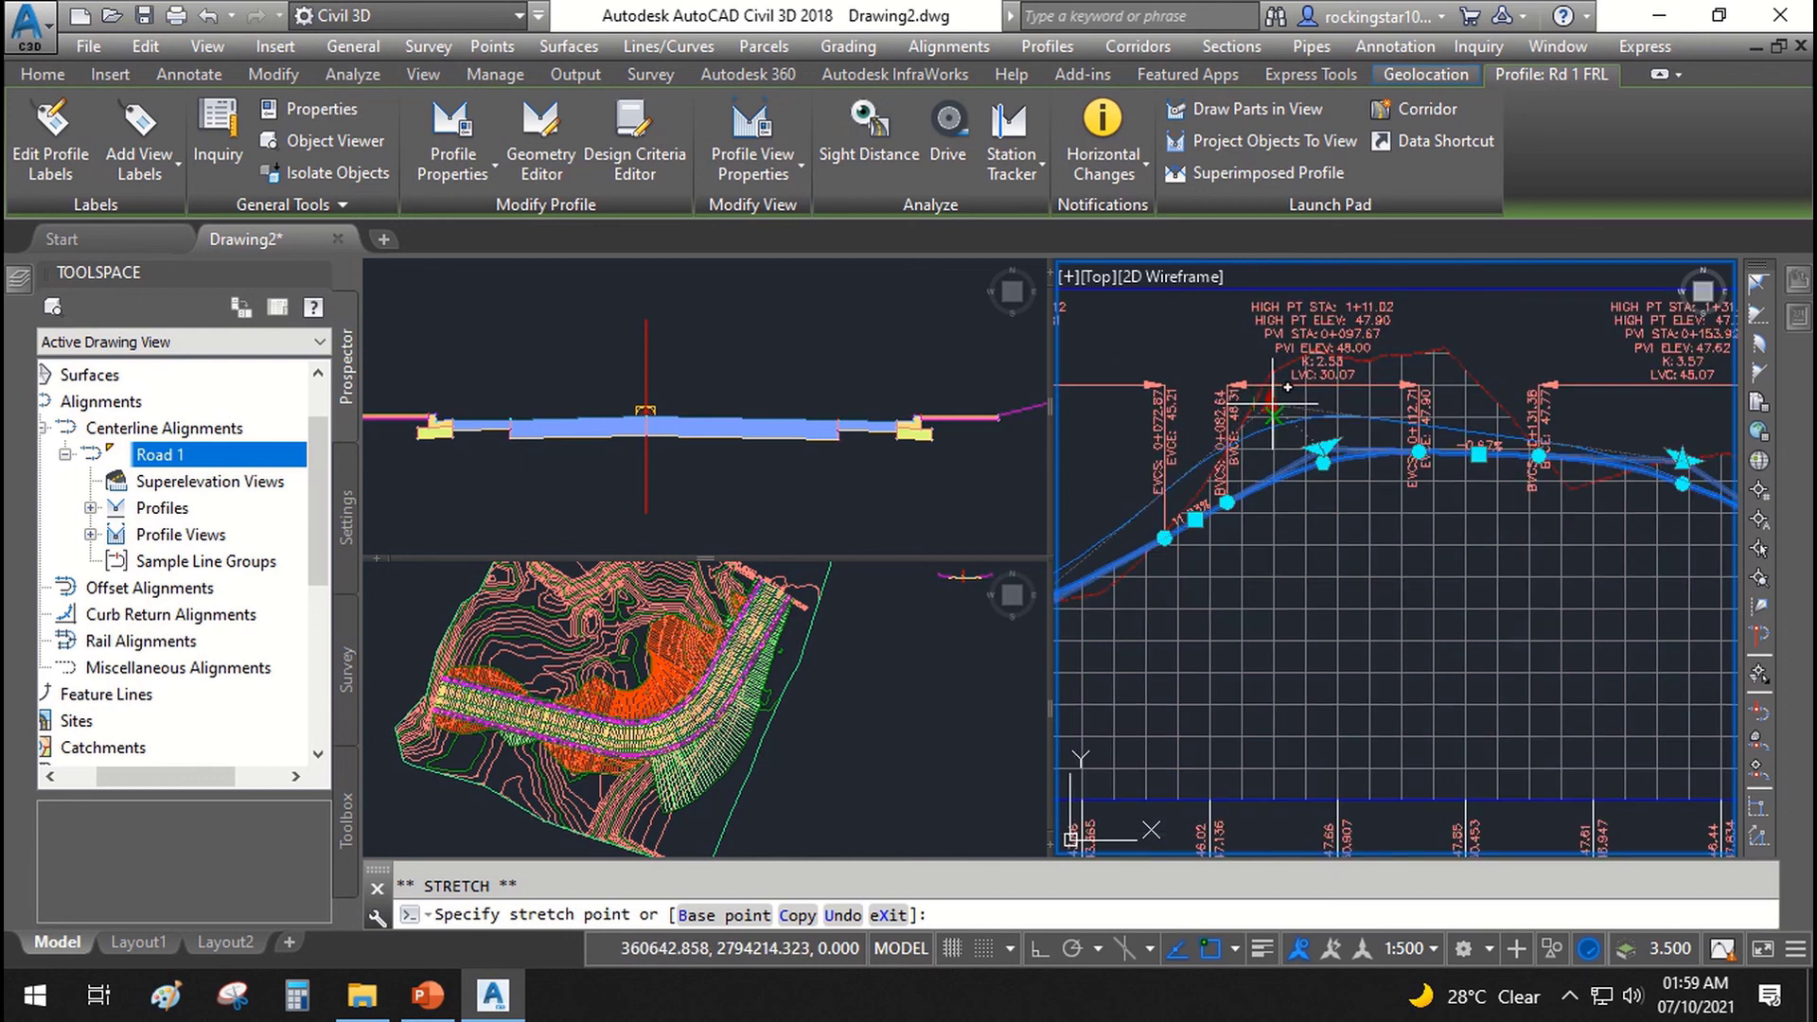
click(1304, 430)
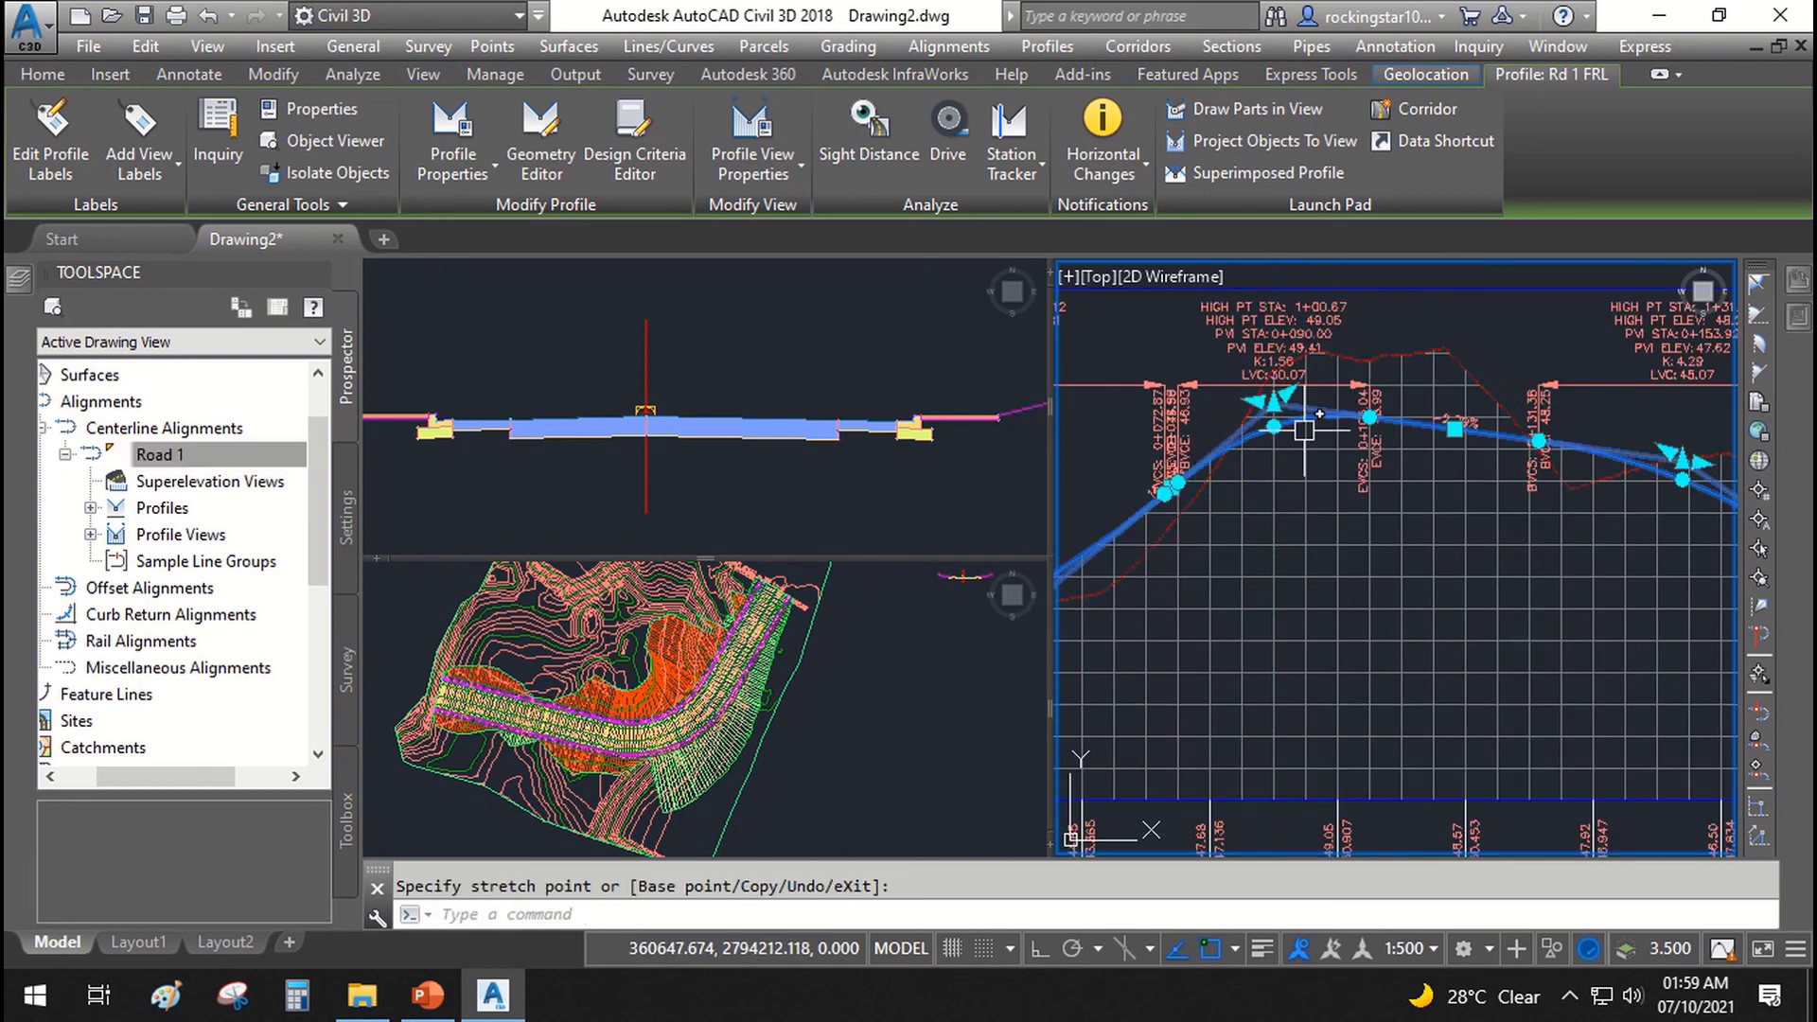
Step: Rebuild the Road 1 corridor in the plan viewport to apply the moved profile PVI
click(678, 731)
scroll(678, 732, up, 6)
key(Escape)
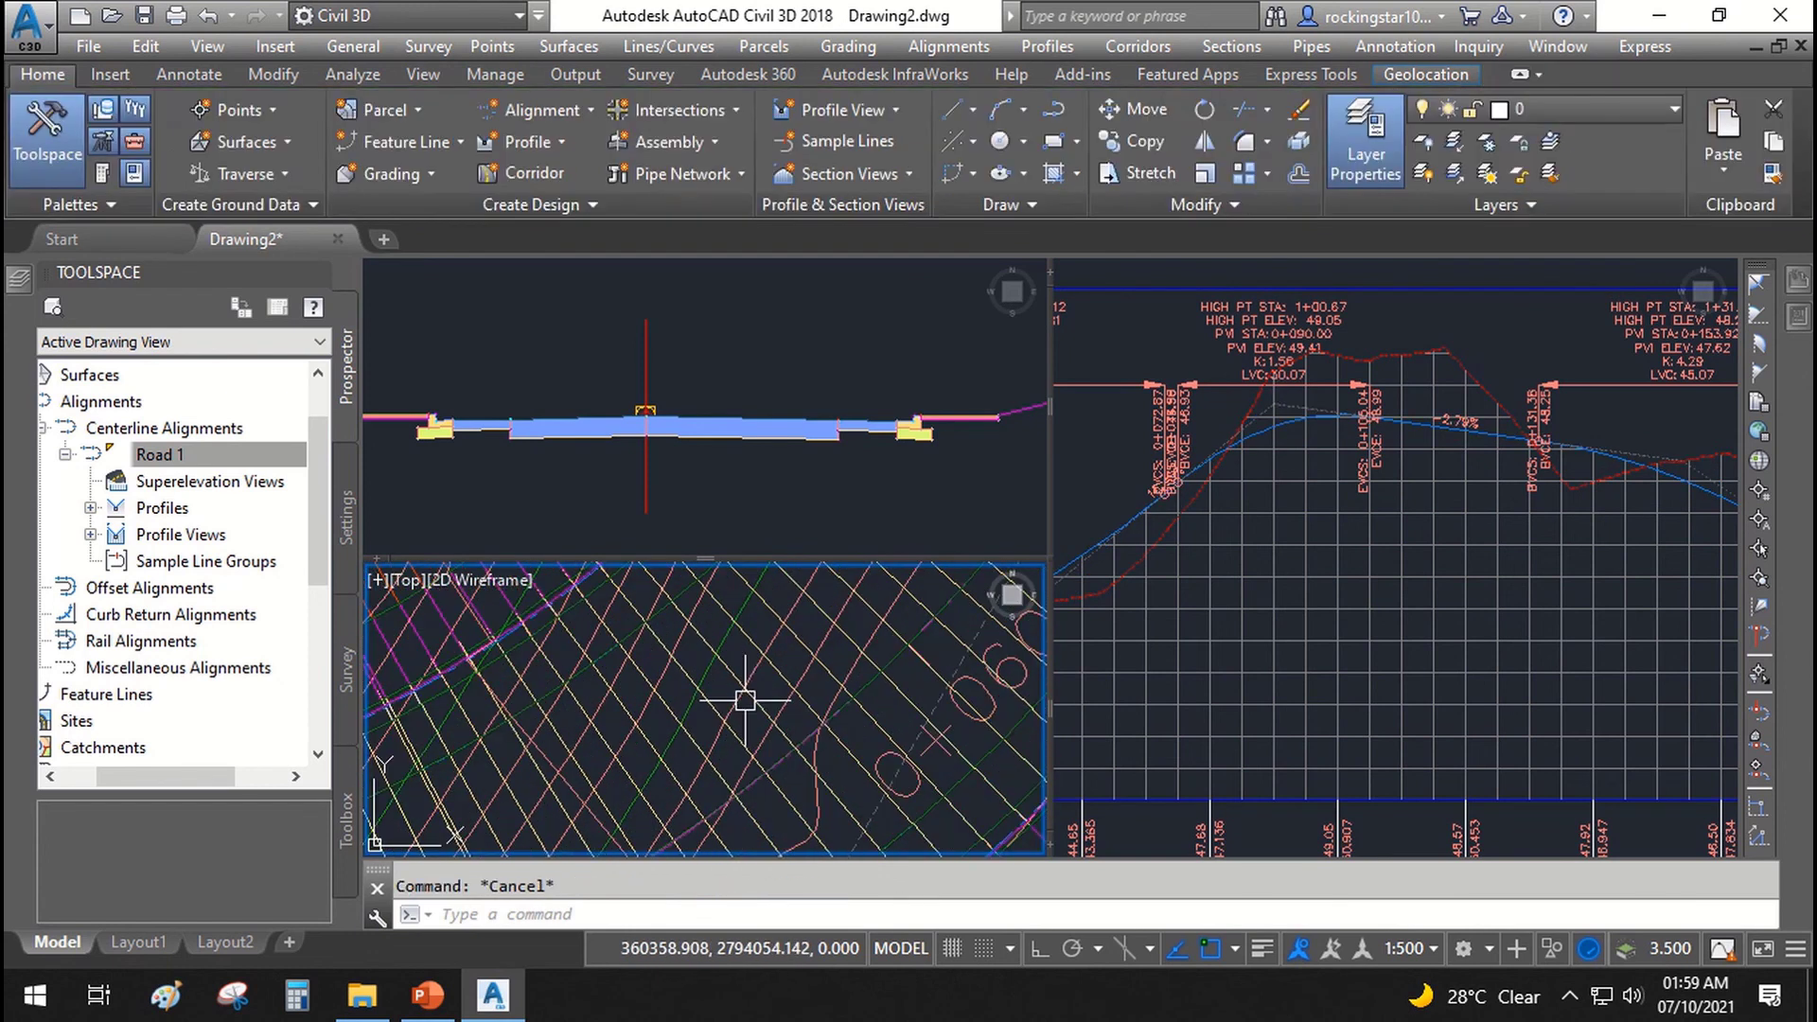
click(701, 741)
scroll(641, 637, down, 8)
right_click(656, 649)
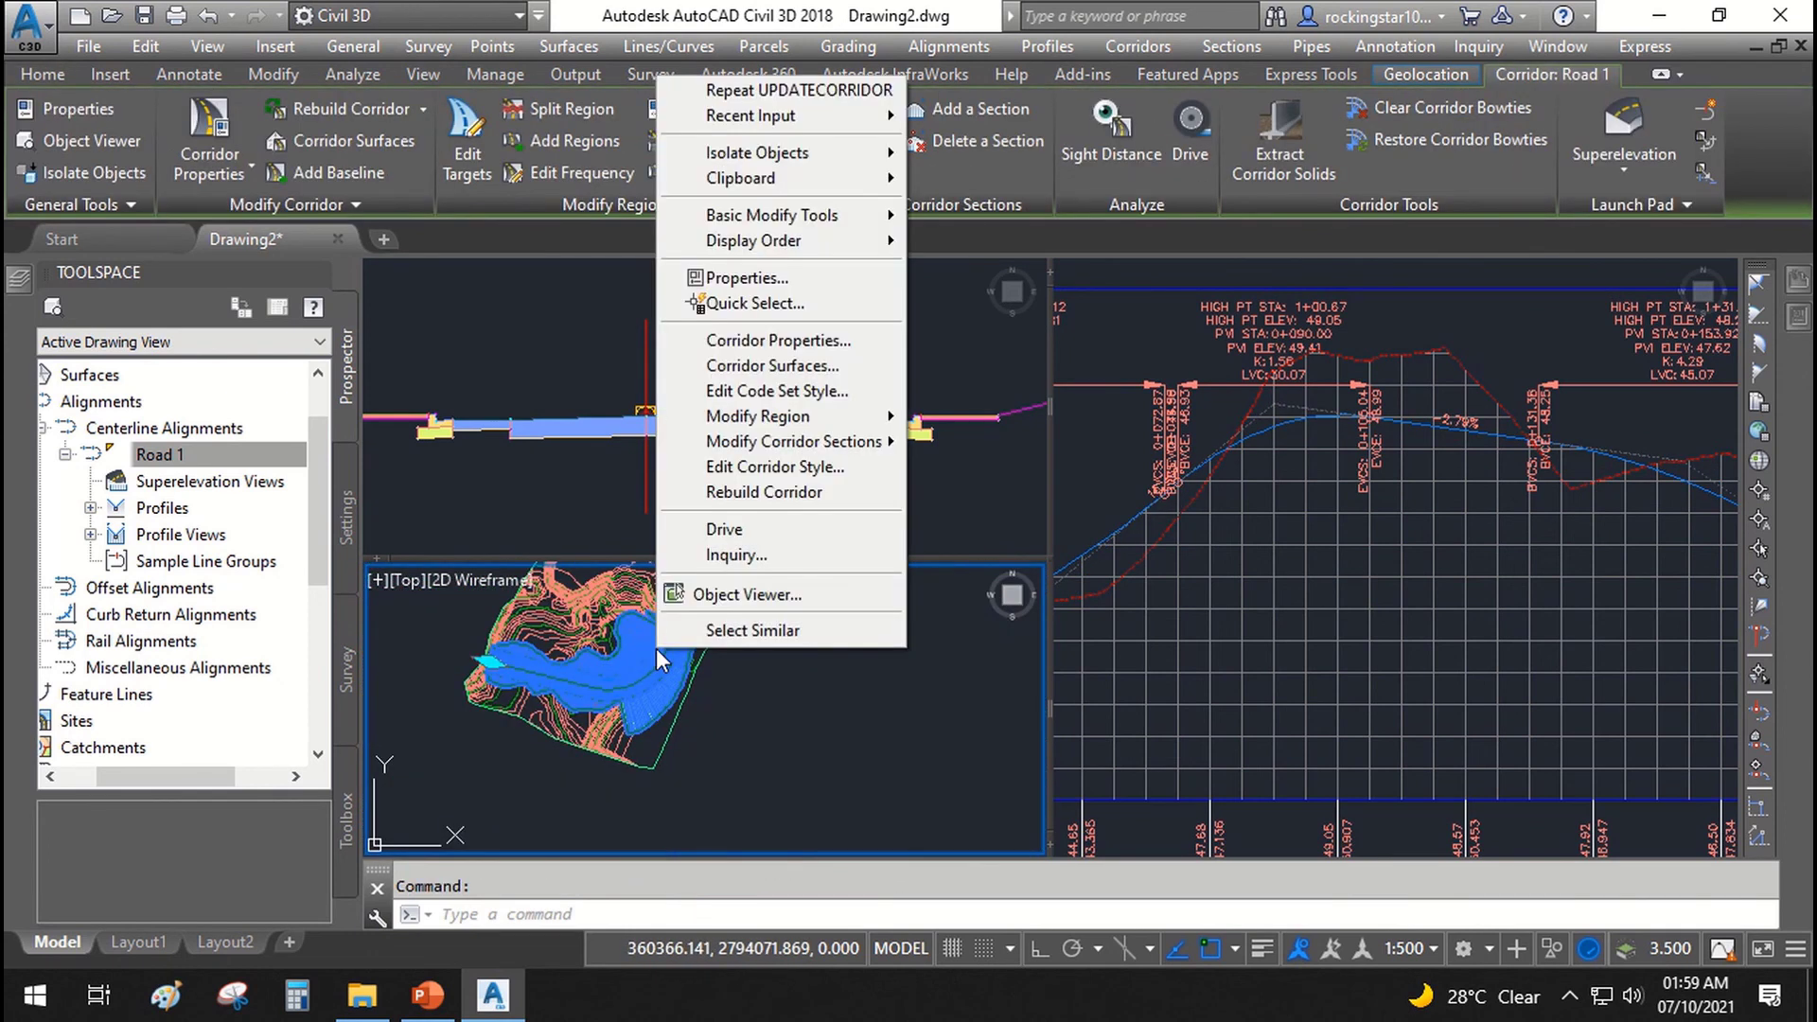
click(756, 489)
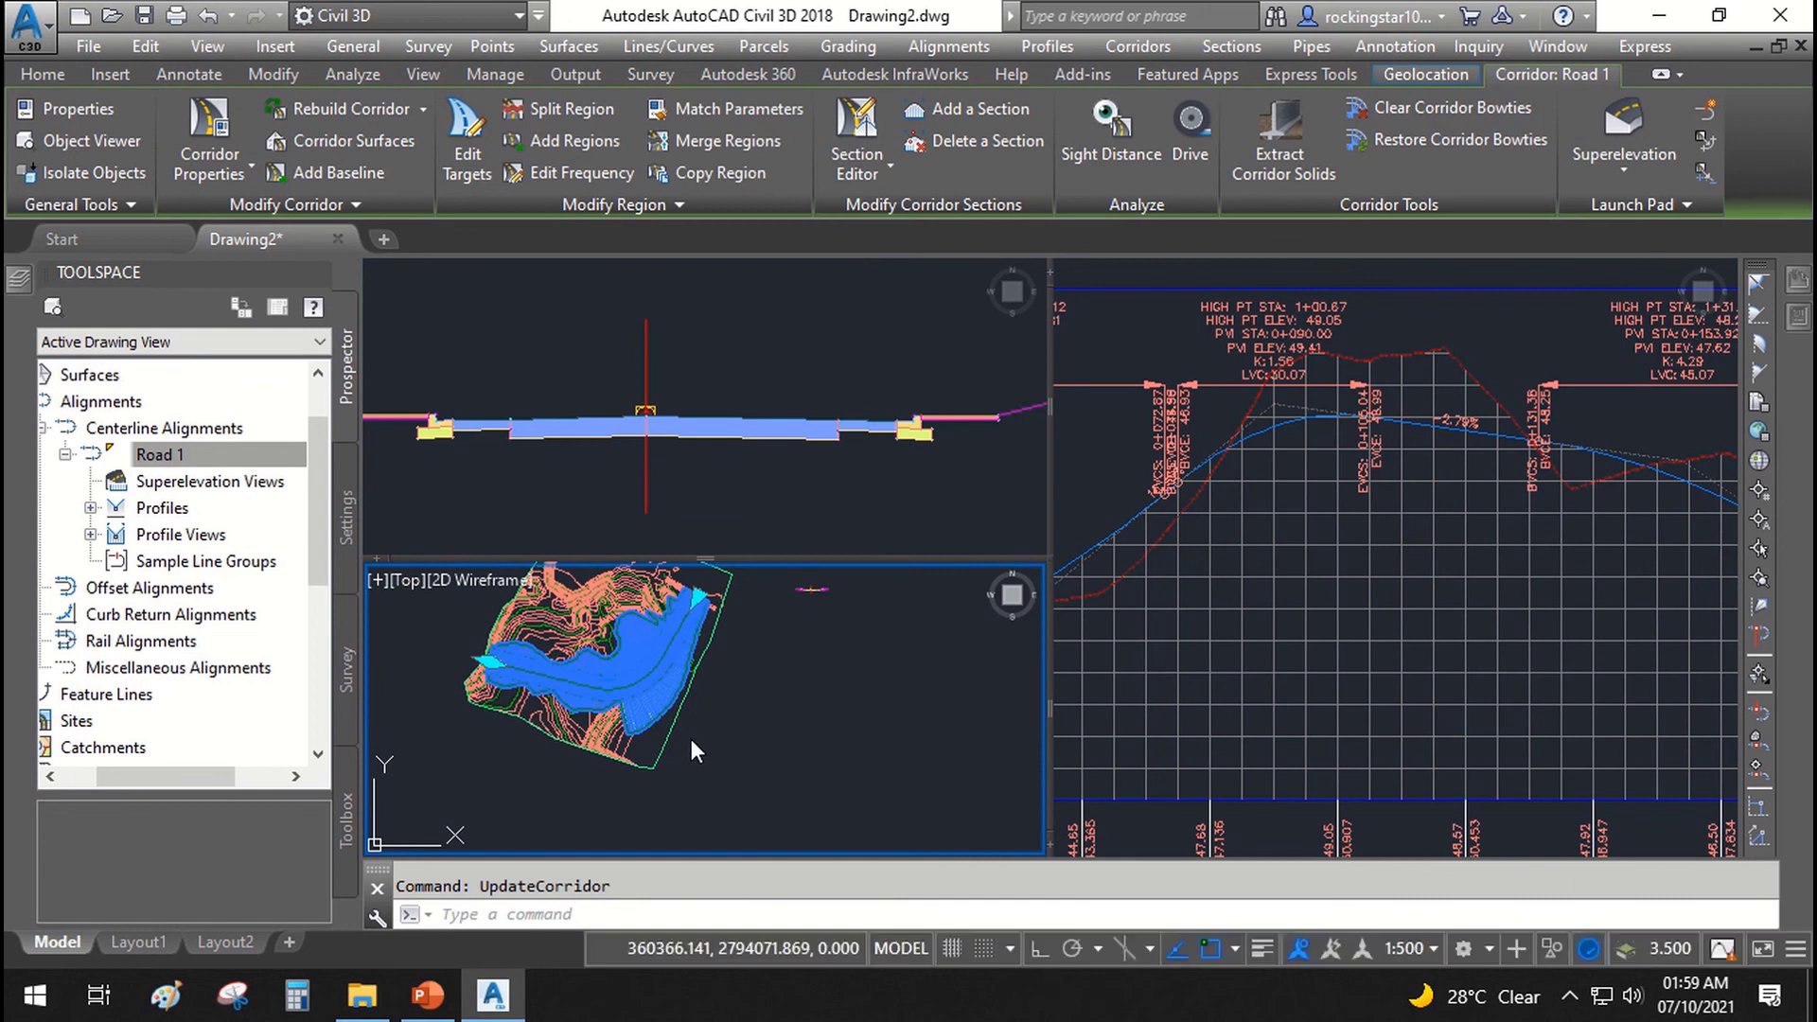
scroll(634, 737, up, 4)
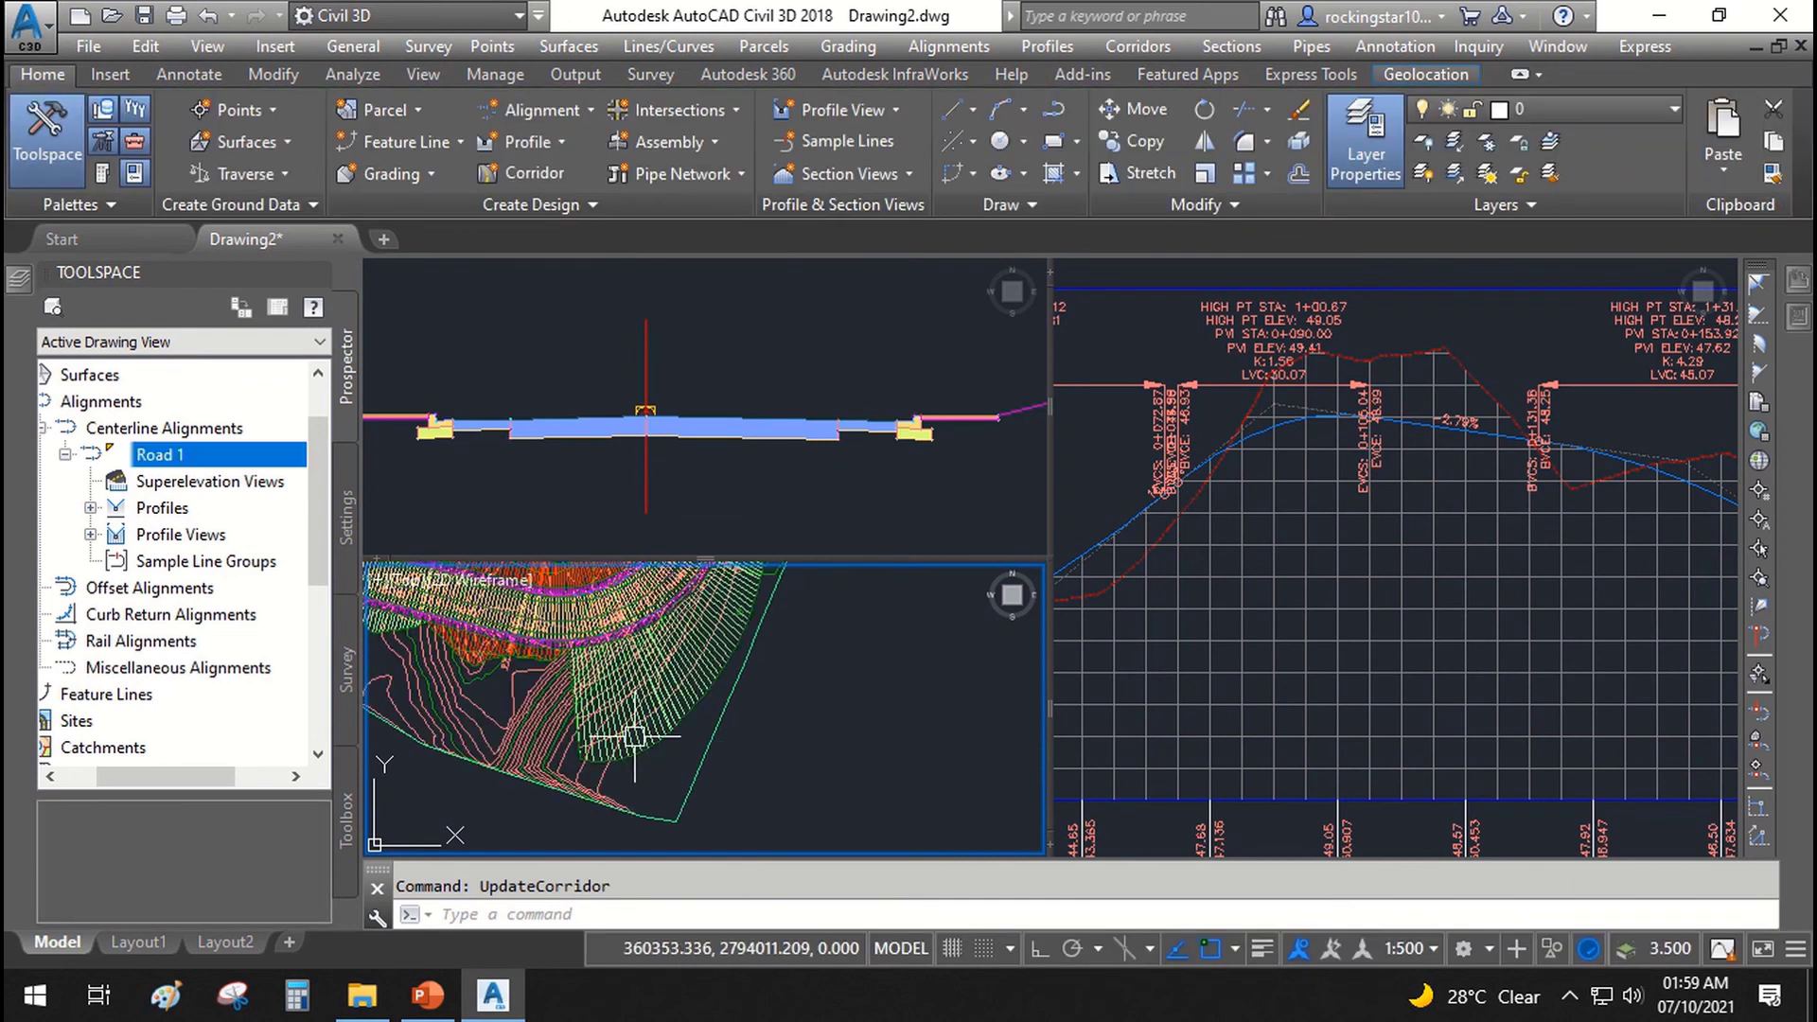
middle_drag(656, 706, 692, 771)
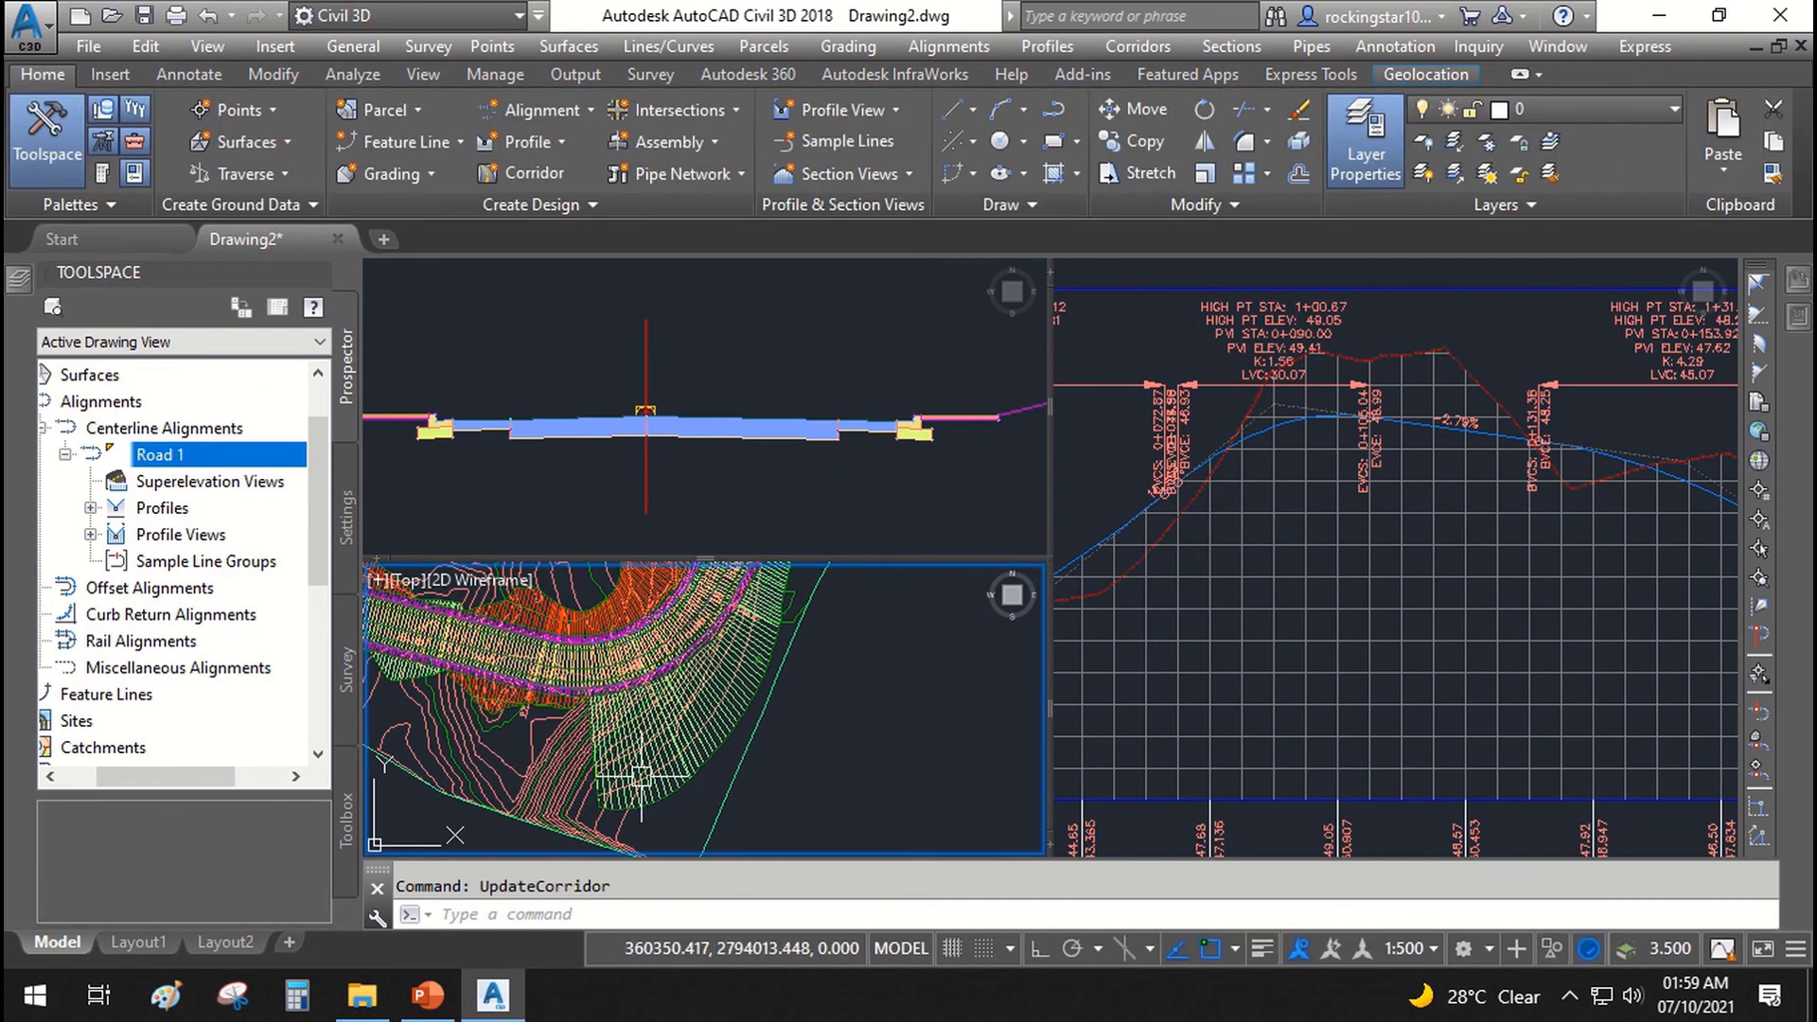
Step: Open the Road 1 - (1) corridor surface in the Object Viewer and orbit it to inspect it in 3D
scroll(641, 776, up, 5)
click(722, 736)
scroll(630, 659, down, 5)
scroll(712, 665, down, 3)
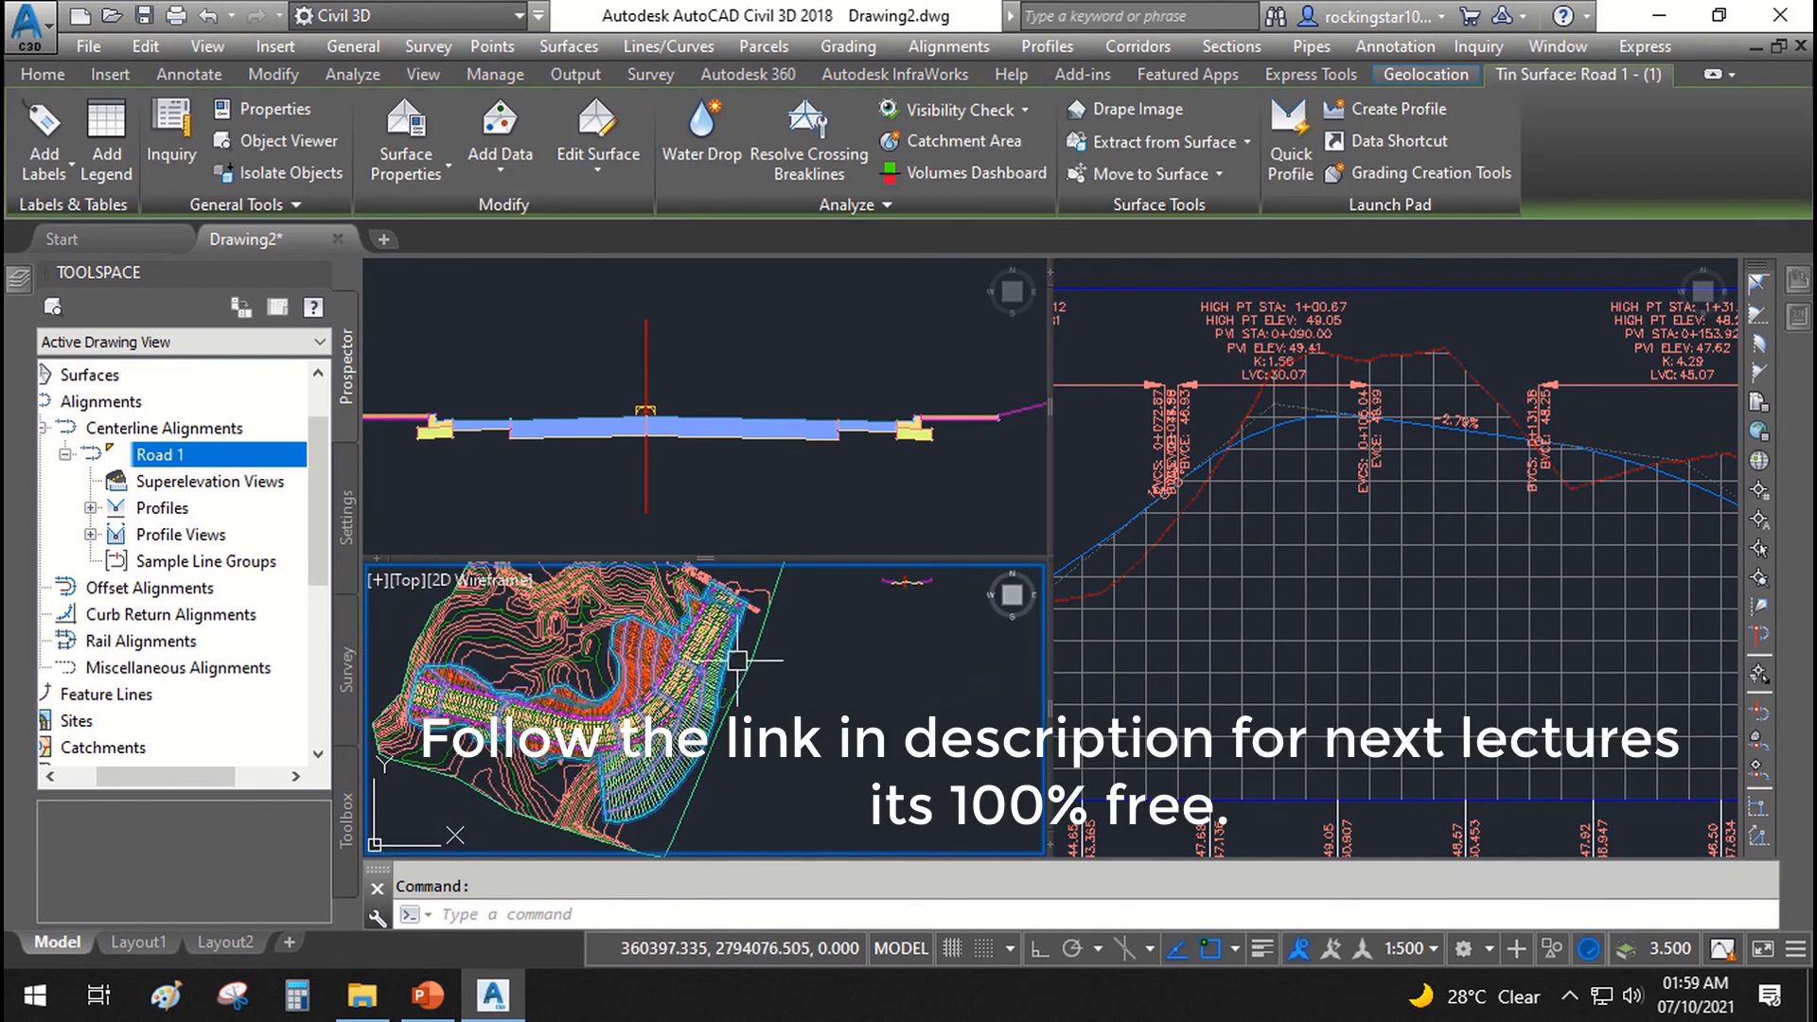
right_click(686, 710)
click(843, 634)
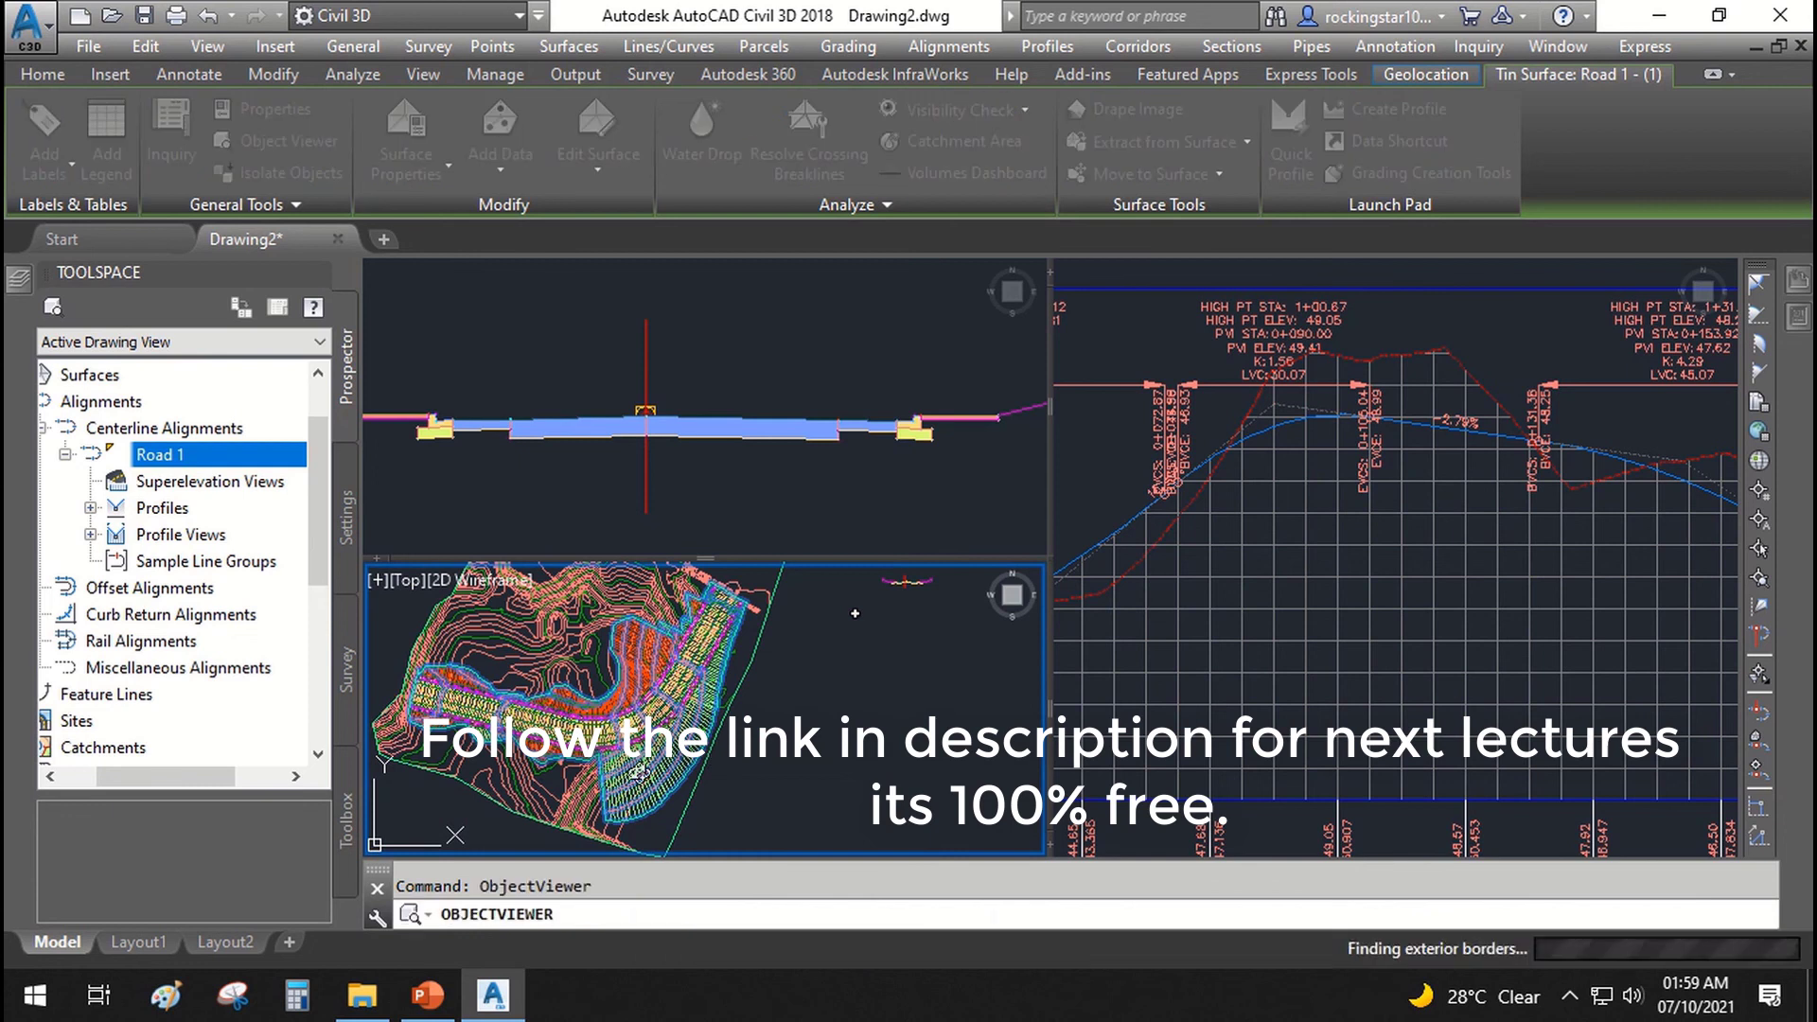
mouse_move(1007, 729)
mouse_down()
mouse_move(837, 560)
mouse_move(790, 600)
mouse_move(864, 587)
mouse_move(703, 543)
mouse_move(860, 649)
mouse_move(779, 552)
mouse_move(832, 537)
mouse_move(860, 633)
mouse_move(1044, 681)
mouse_up()
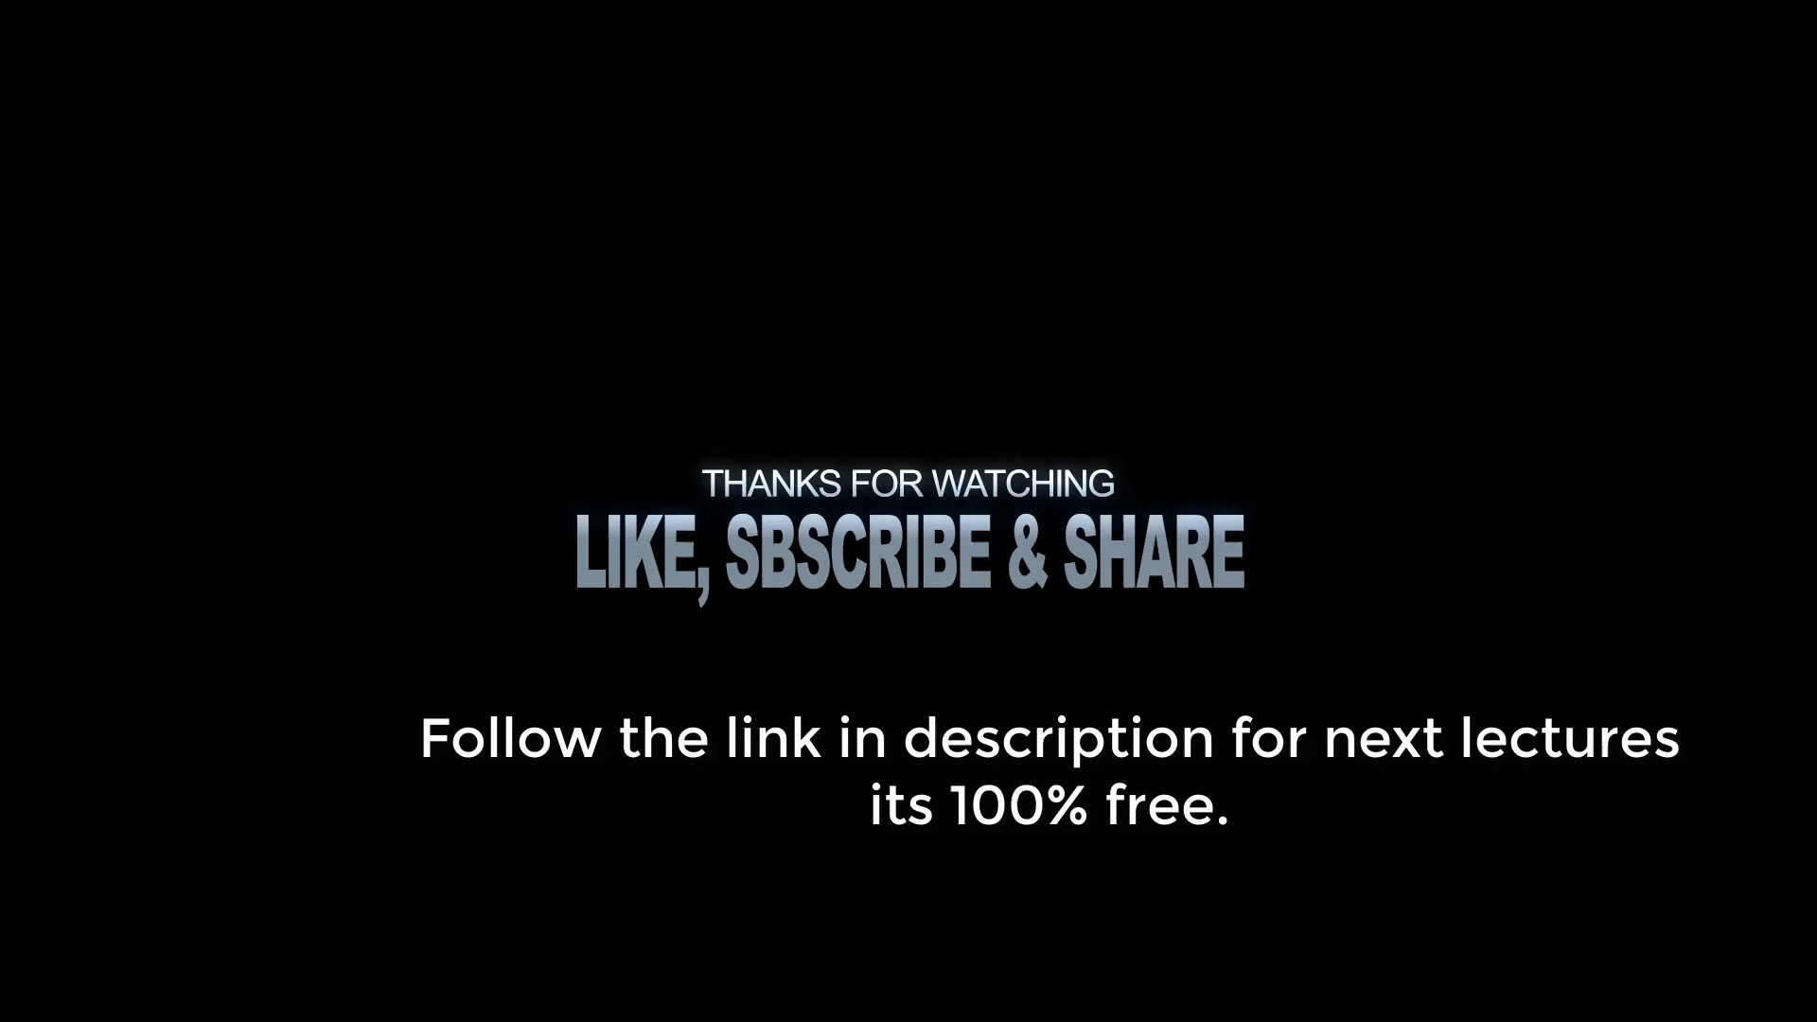